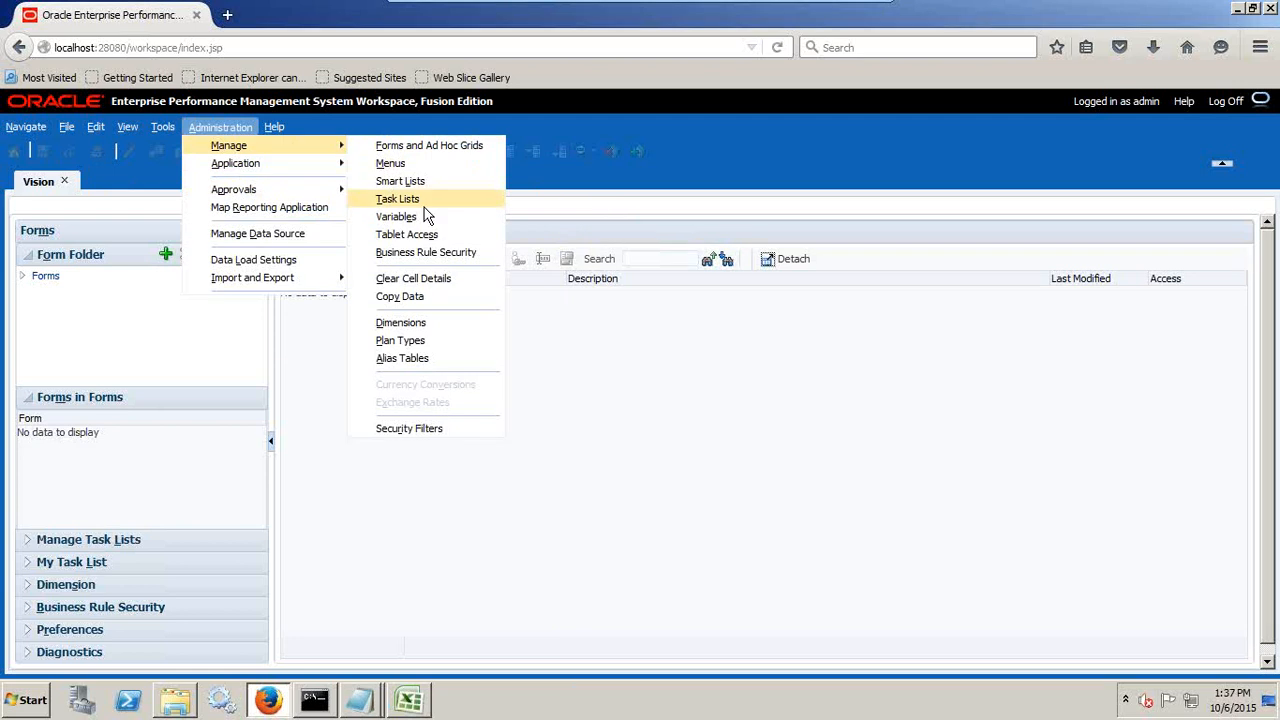
Open the Vision application's dimension editor and examine account code 1110 in the first row of PL_Load_Stripping_SourceID in Notepad.
{"action": "left_click", "coordinate": [412, 322]}
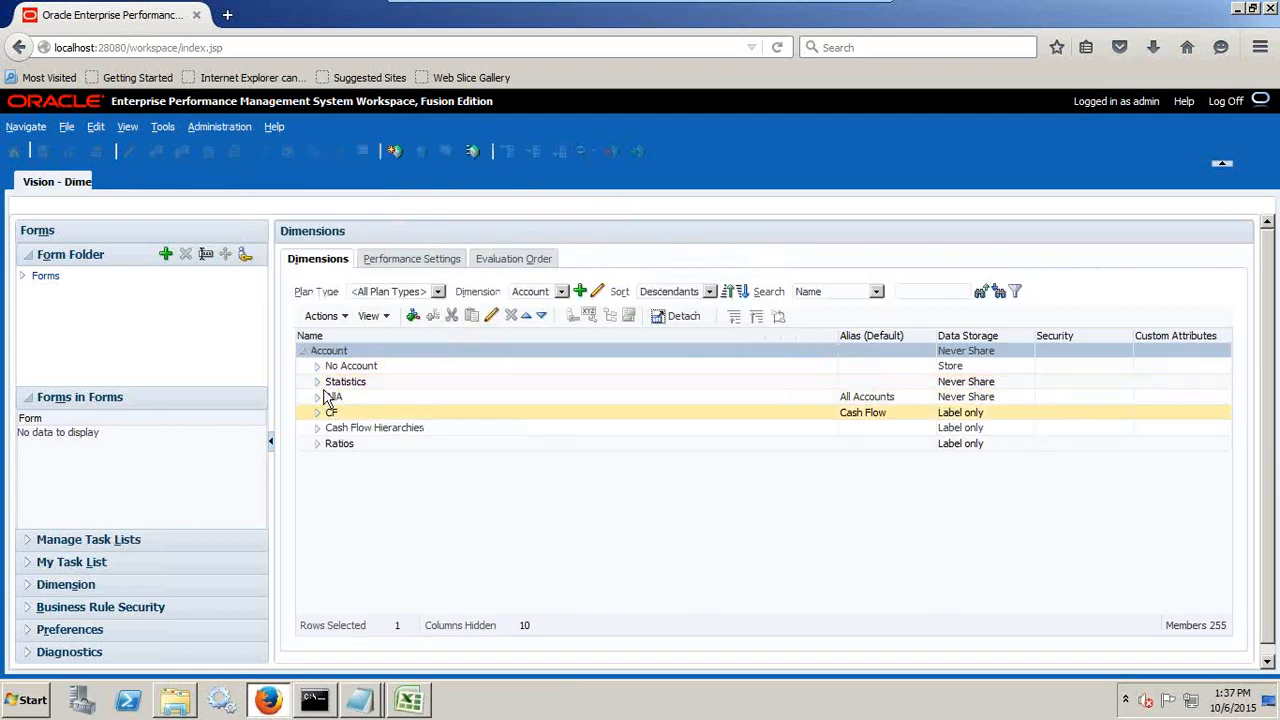
{"action": "key", "text": "alt+Tab"}
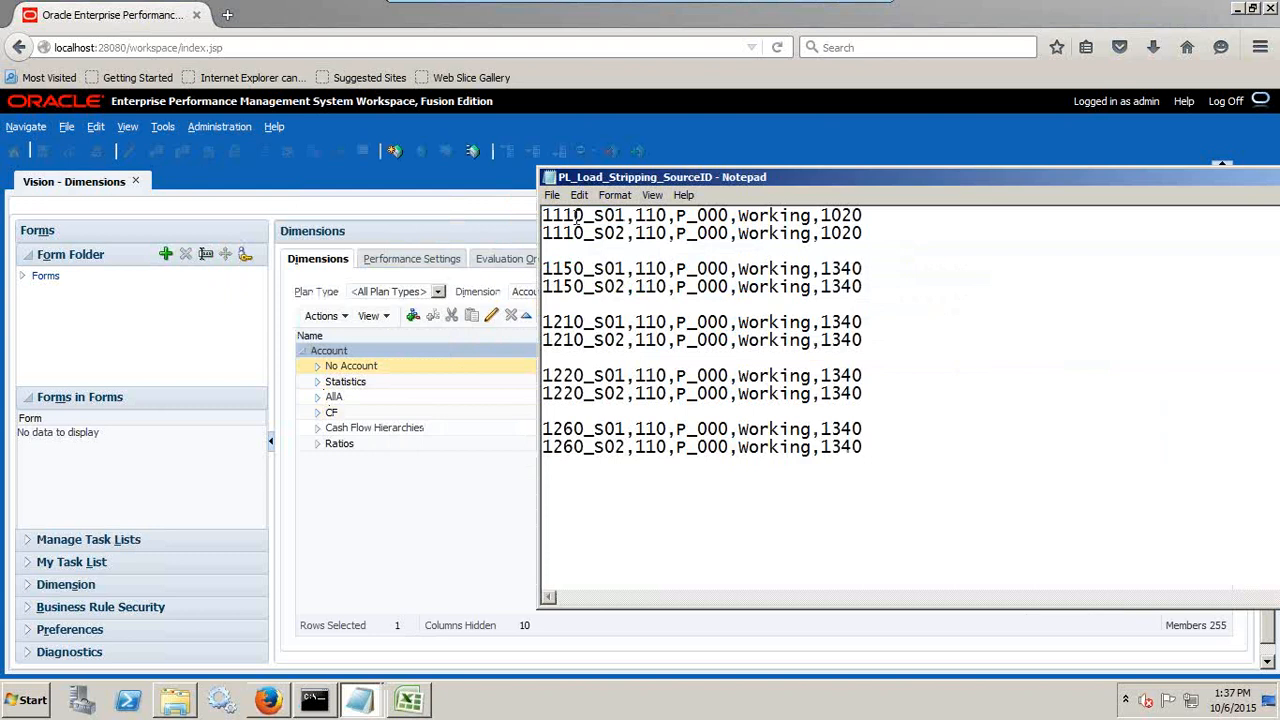
{"action": "left_click_drag", "start_coordinate": [585, 215], "coordinate": [528, 214]}
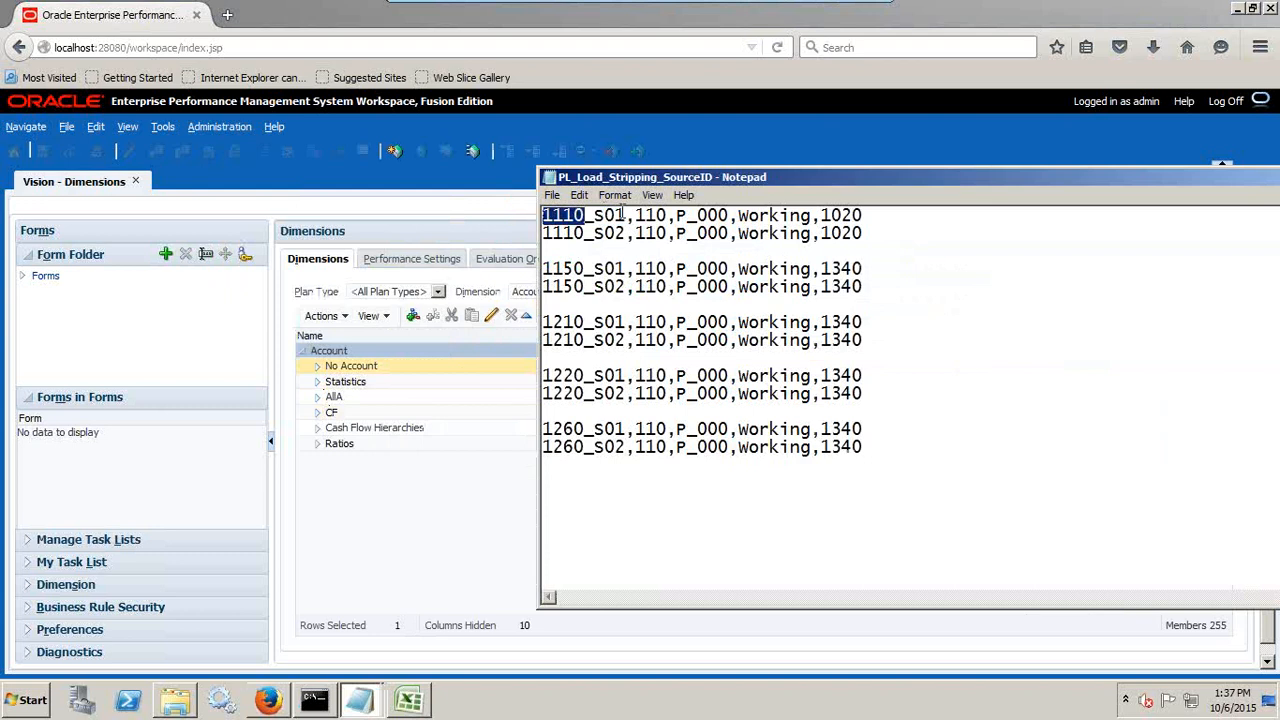
Replace the untitled Notepad note's content with 1110_S01 copied from the load file's first row, followed by "-->Account".
{"action": "left_click_drag", "start_coordinate": [626, 215], "coordinate": [536, 220]}
{"action": "key", "text": "ctrl+c"}
{"action": "left_click", "coordinate": [359, 700]}
{"action": "left_click", "coordinate": [313, 660]}
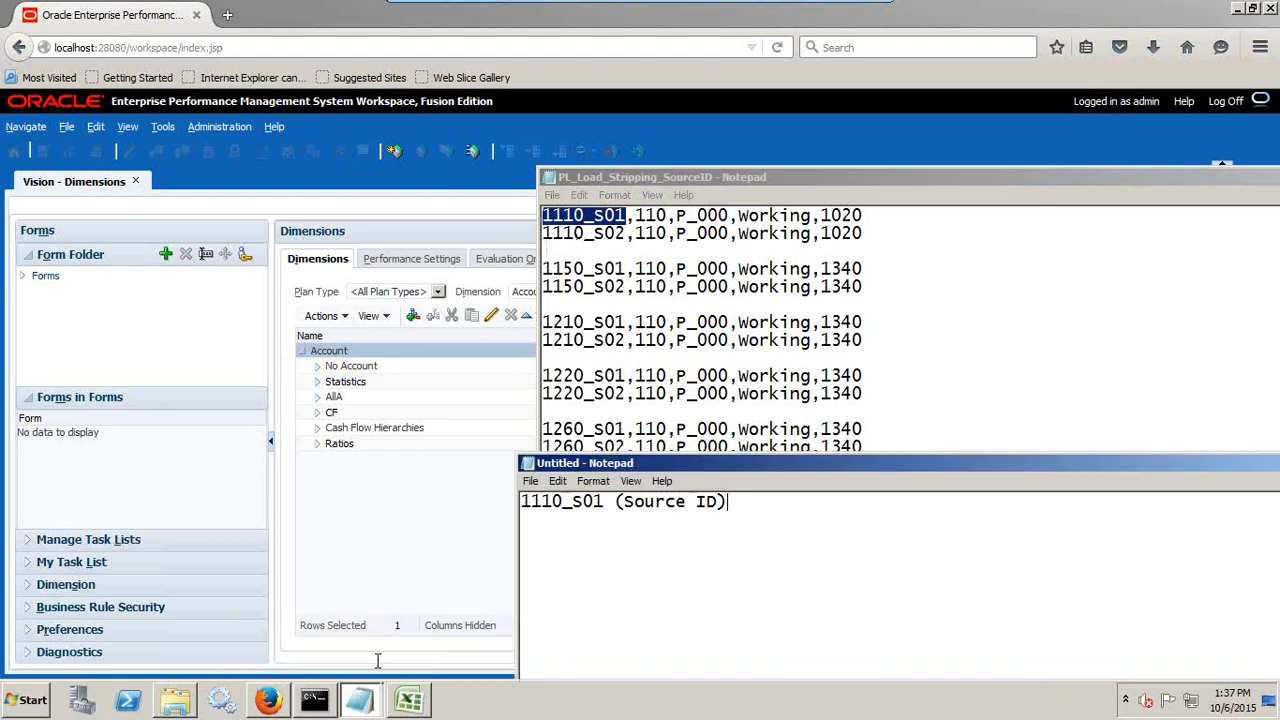
{"action": "key", "text": "ctrl+a"}
{"action": "key", "text": "ctrl+v"}
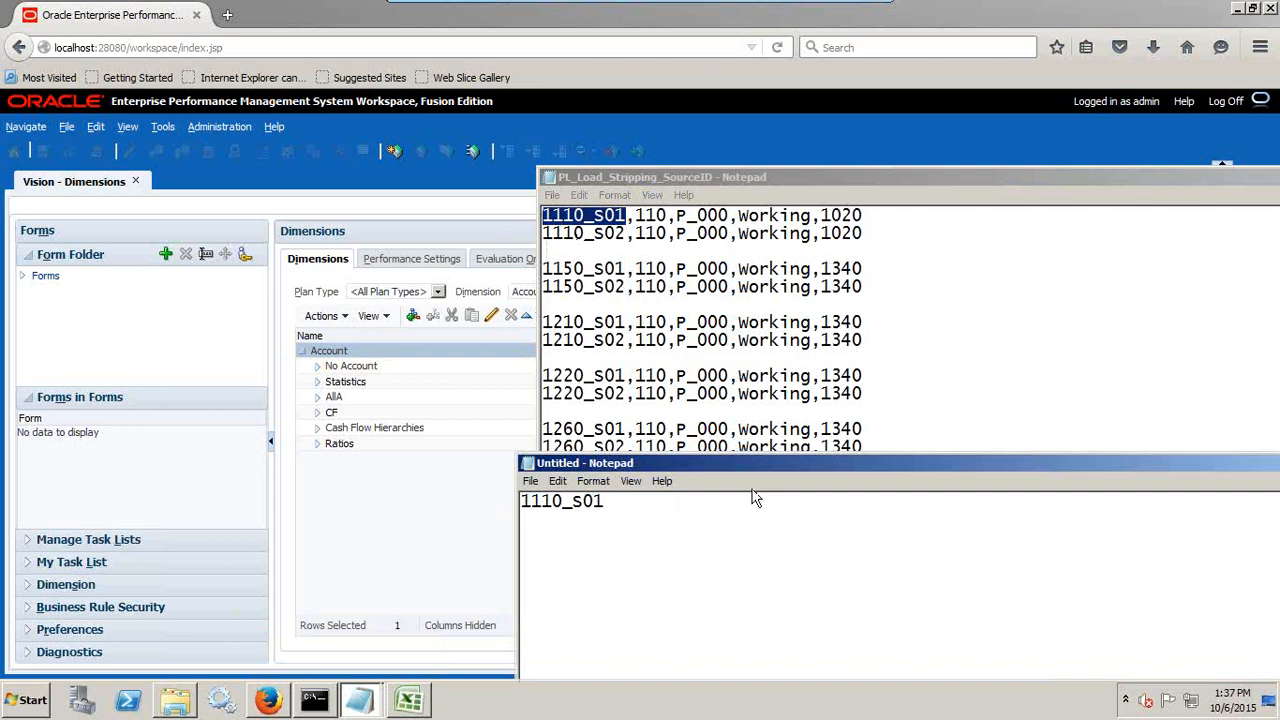
{"action": "type", "text": "-->Account"}
Copy the _S01 suffix to a separate line below the account line and label it "---->Source".
{"action": "key", "text": "shift+Left"}
{"action": "key", "text": "shift+Left"}
{"action": "key", "text": "shift+Left"}
{"action": "key", "text": "shift+Left"}
{"action": "key", "text": "ctrl+c"}
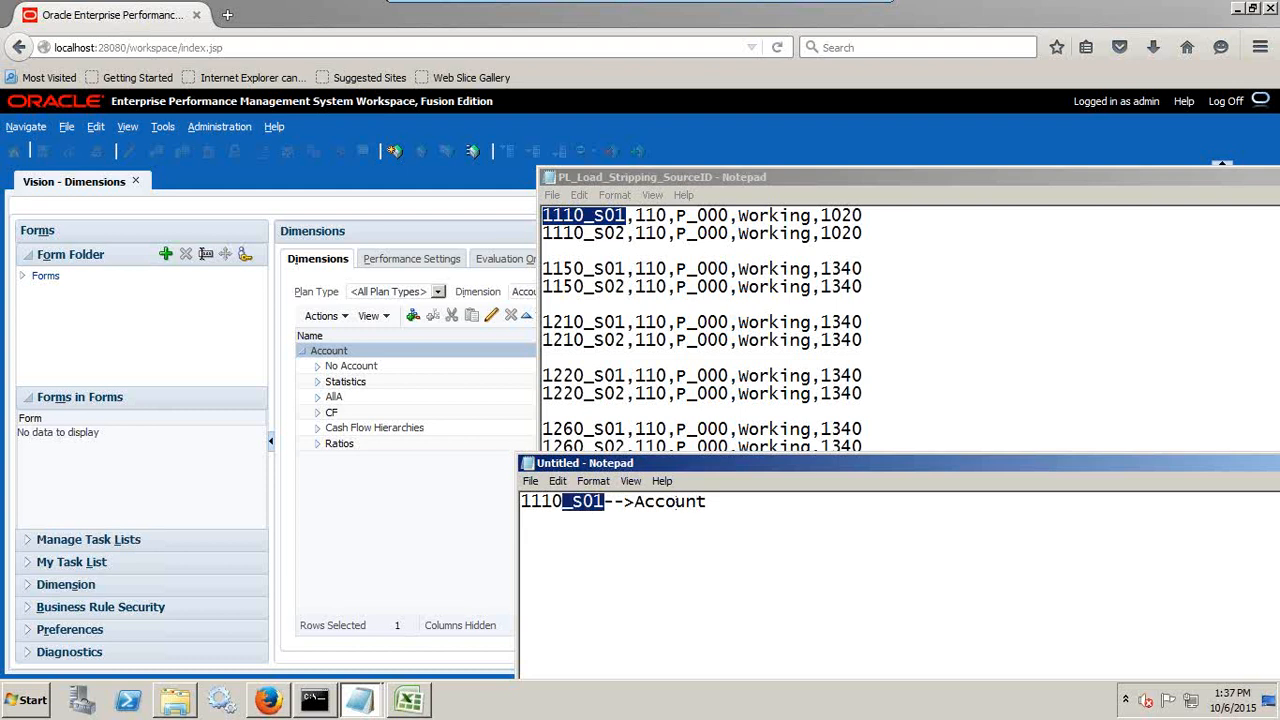
{"action": "key", "text": "Right"}
{"action": "key", "text": "ctrl+v"}
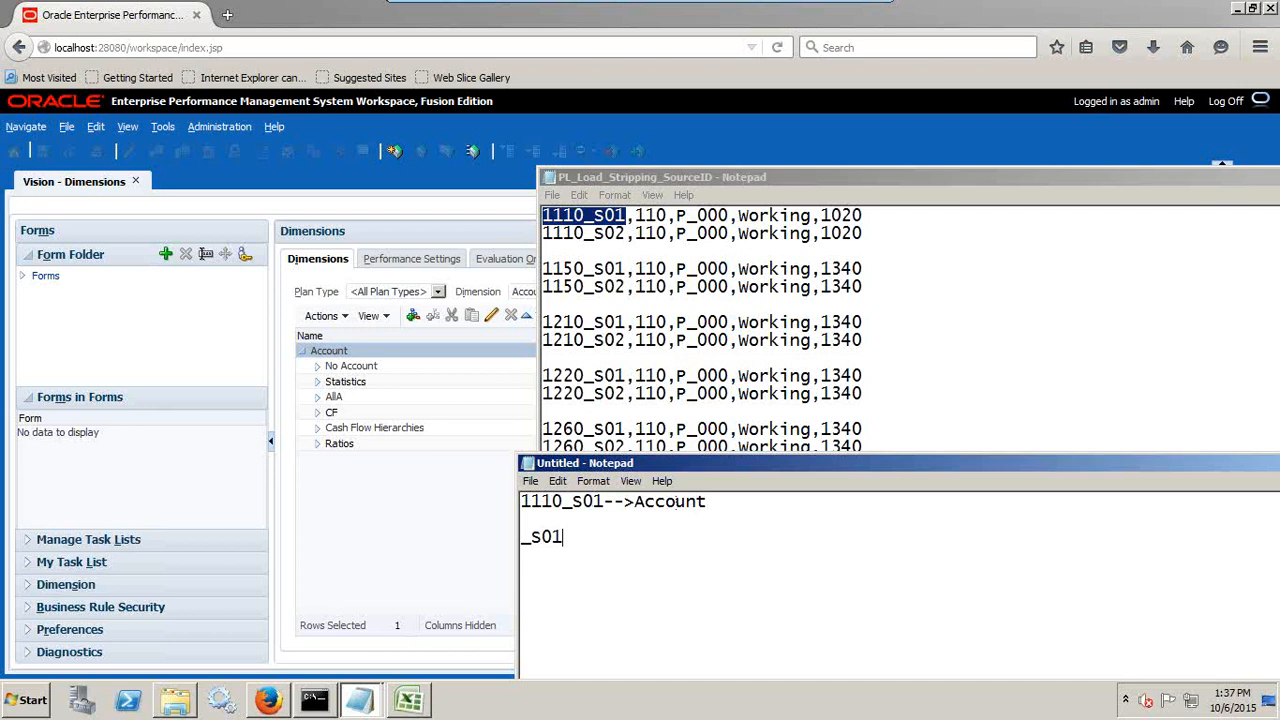
{"action": "key", "text": "Up"}
{"action": "type", "text": "---->Sop"}
{"action": "key", "text": "BackSpace"}
{"action": "type", "text": "urce"}
Replace _S01 at the start of the Source line with the full code 1110_S01 copied from the line above.
{"action": "left_click_drag", "start_coordinate": [686, 537], "coordinate": [509, 537]}
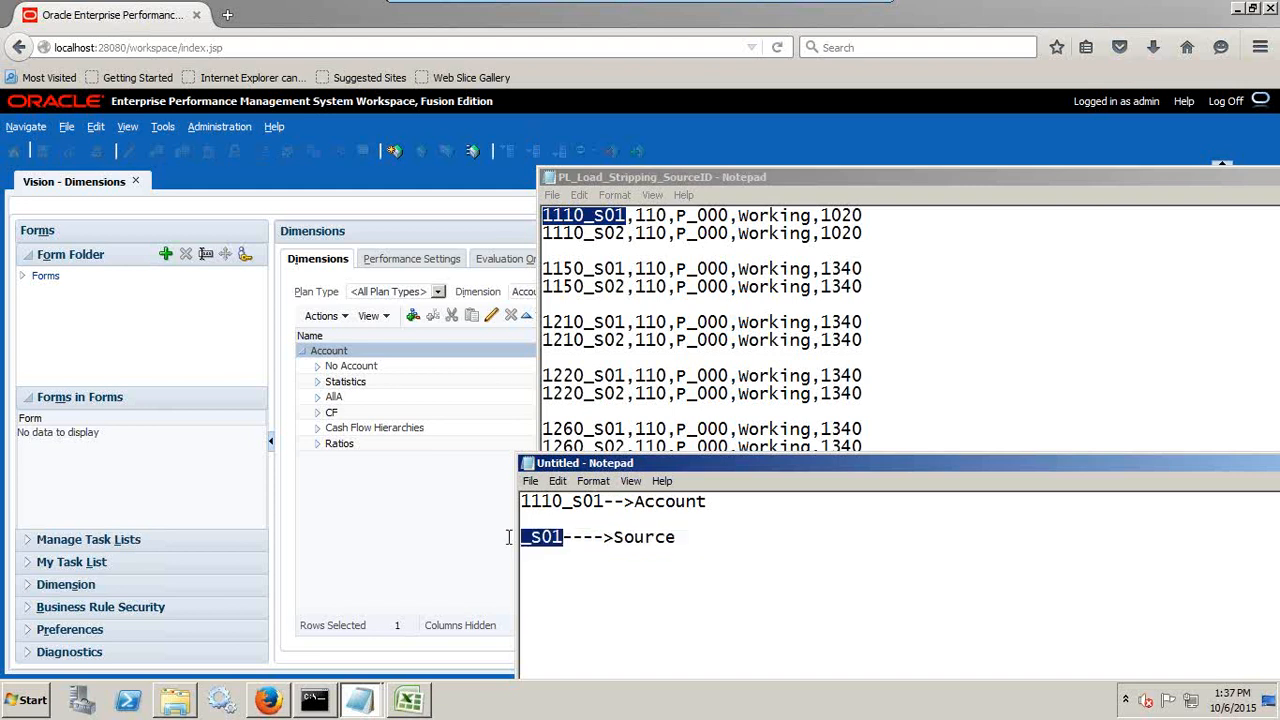
{"action": "left_click_drag", "start_coordinate": [714, 500], "coordinate": [508, 498]}
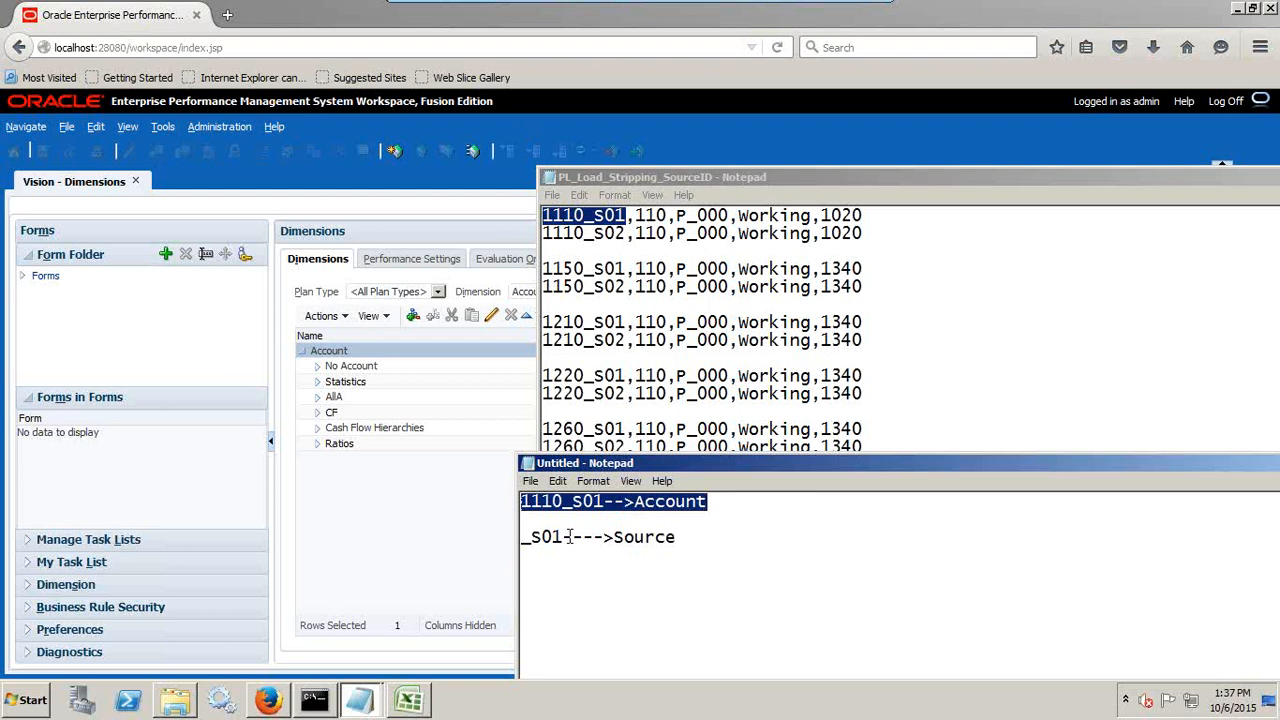
{"action": "left_click_drag", "start_coordinate": [604, 501], "coordinate": [514, 502]}
{"action": "key", "text": "ctrl+c"}
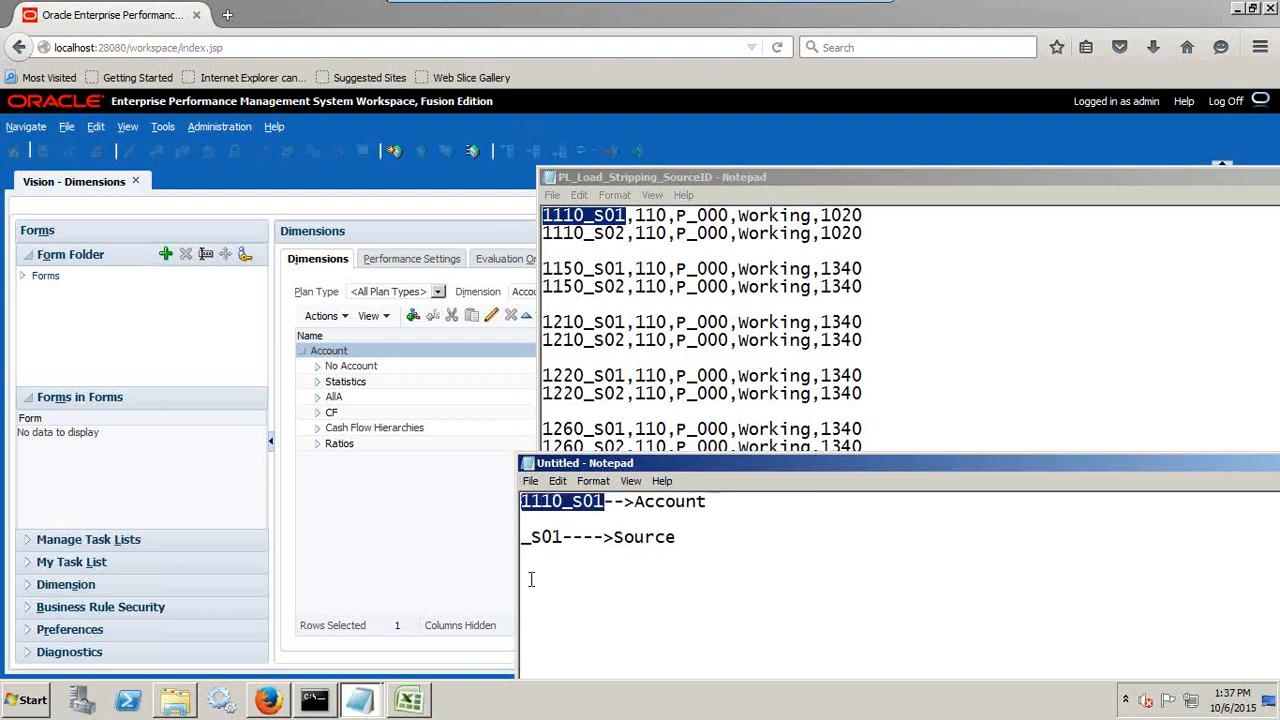
{"action": "left_click", "coordinate": [528, 578]}
{"action": "key", "text": "ctrl+v"}
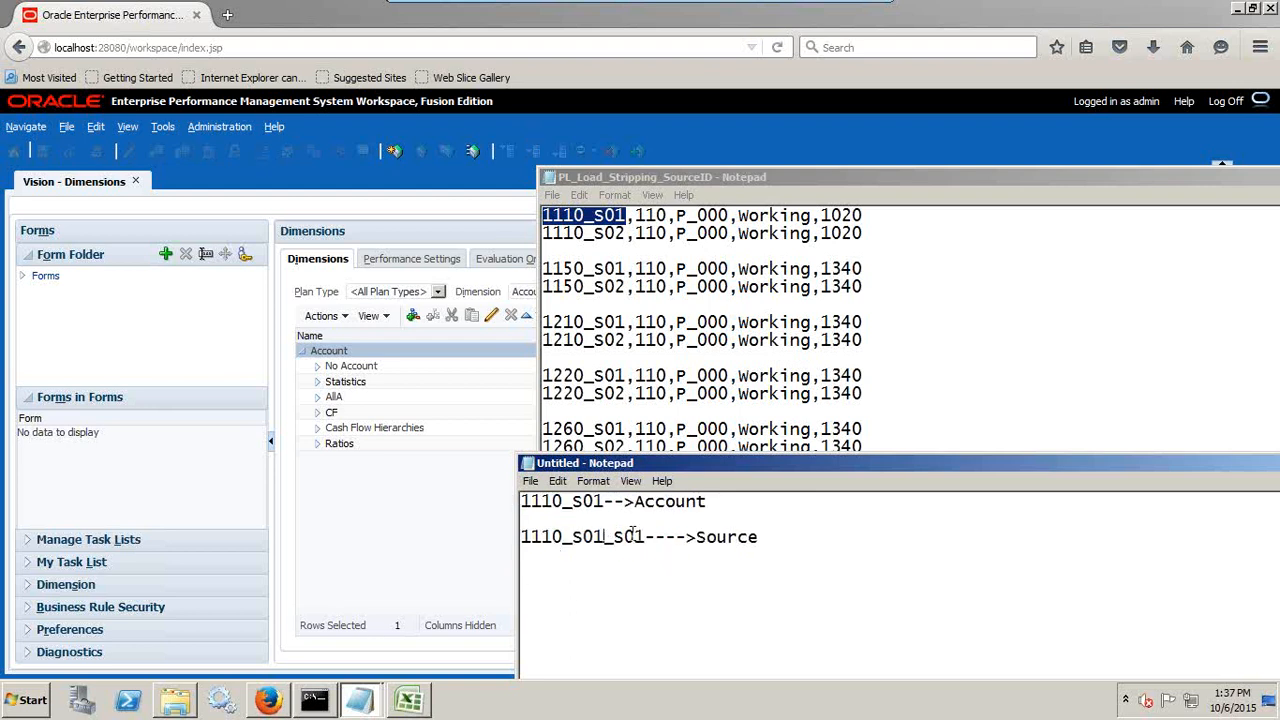
{"action": "left_click", "coordinate": [648, 537]}
{"action": "key", "text": "BackSpace"}
{"action": "key", "text": "BackSpace"}
{"action": "key", "text": "BackSpace"}
{"action": "key", "text": "BackSpace"}
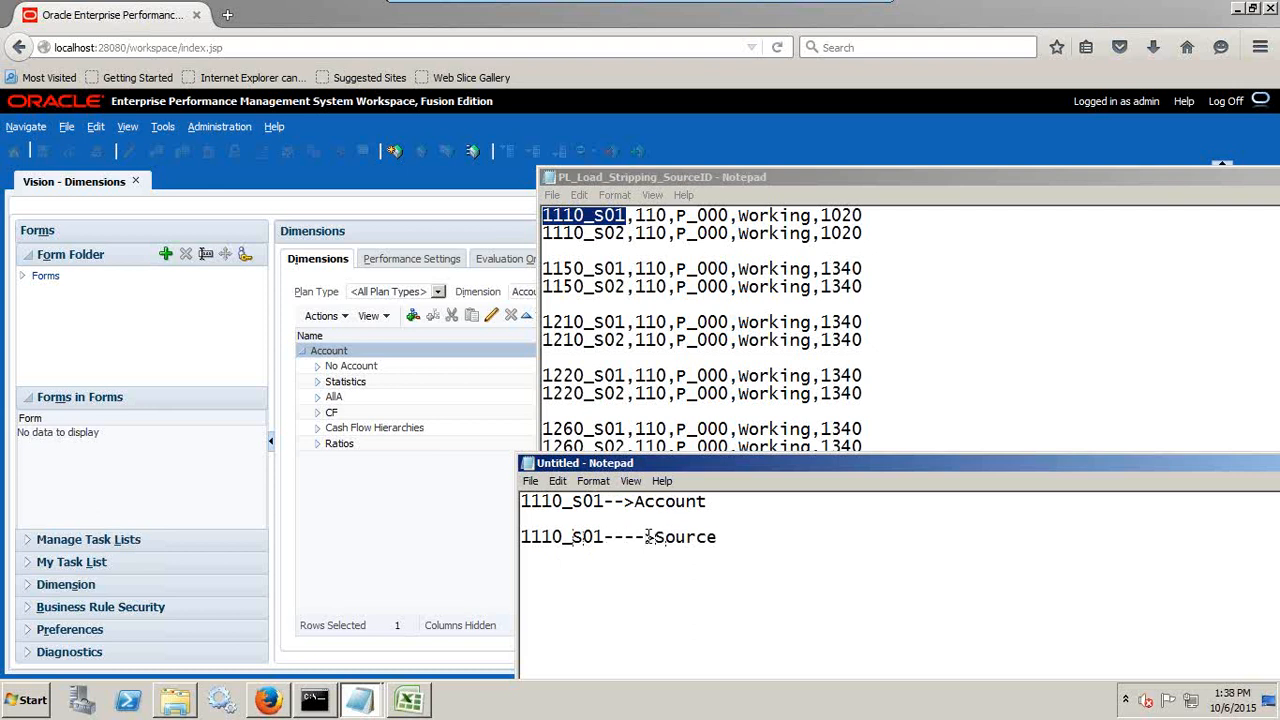
Replace the word Source after the arrow with 1110 copied from the start of the same line.
{"action": "key", "text": "shift+Right"}
{"action": "key", "text": "shift+Right"}
{"action": "key", "text": "shift+Right"}
{"action": "key", "text": "shift+Right"}
{"action": "left_click", "coordinate": [647, 537]}
{"action": "key", "text": "shift+Right"}
{"action": "key", "text": "shift+Right"}
{"action": "key", "text": "shift+Right"}
{"action": "key", "text": "shift+Right"}
{"action": "key", "text": "shift+Right"}
{"action": "key", "text": "shift+Right"}
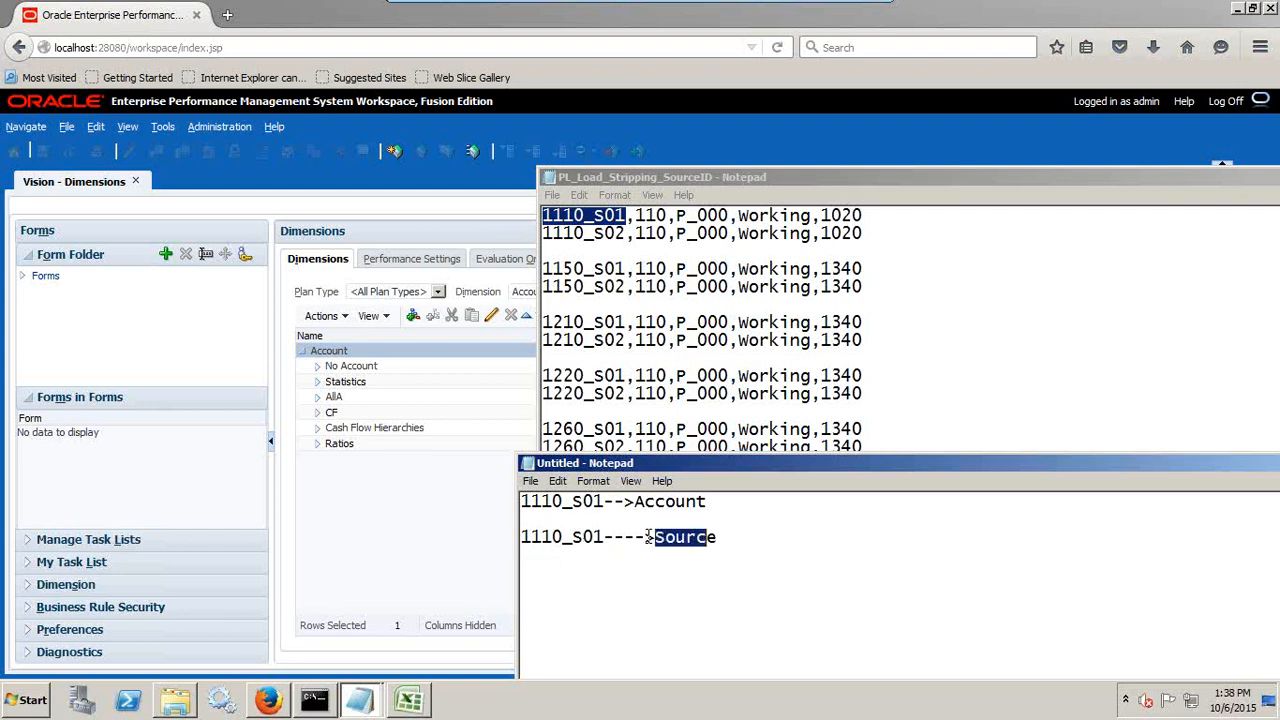
{"action": "key", "text": "ctrl+v"}
Add a heading line reading Source and Target above the 1110_S01 mapping, with Target aligned over 1110.
{"action": "key", "text": "Up"}
{"action": "key", "text": "Return"}
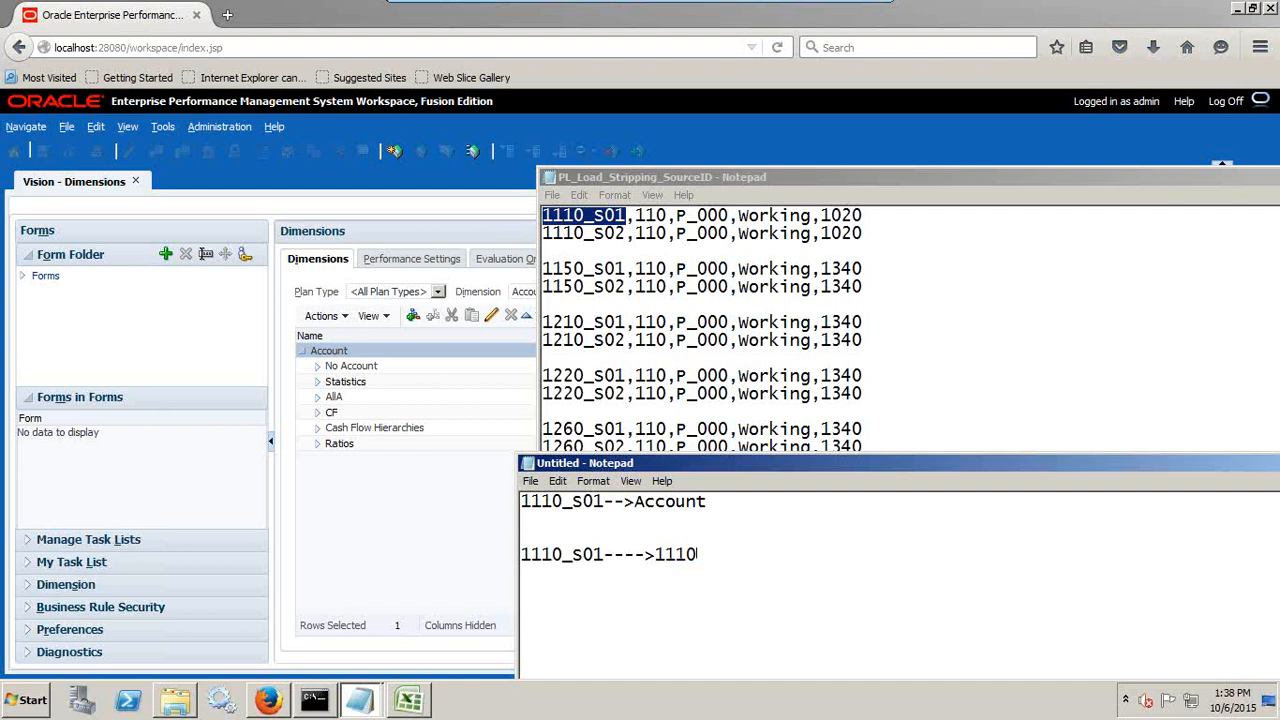
{"action": "type", "text": "Source          Target"}
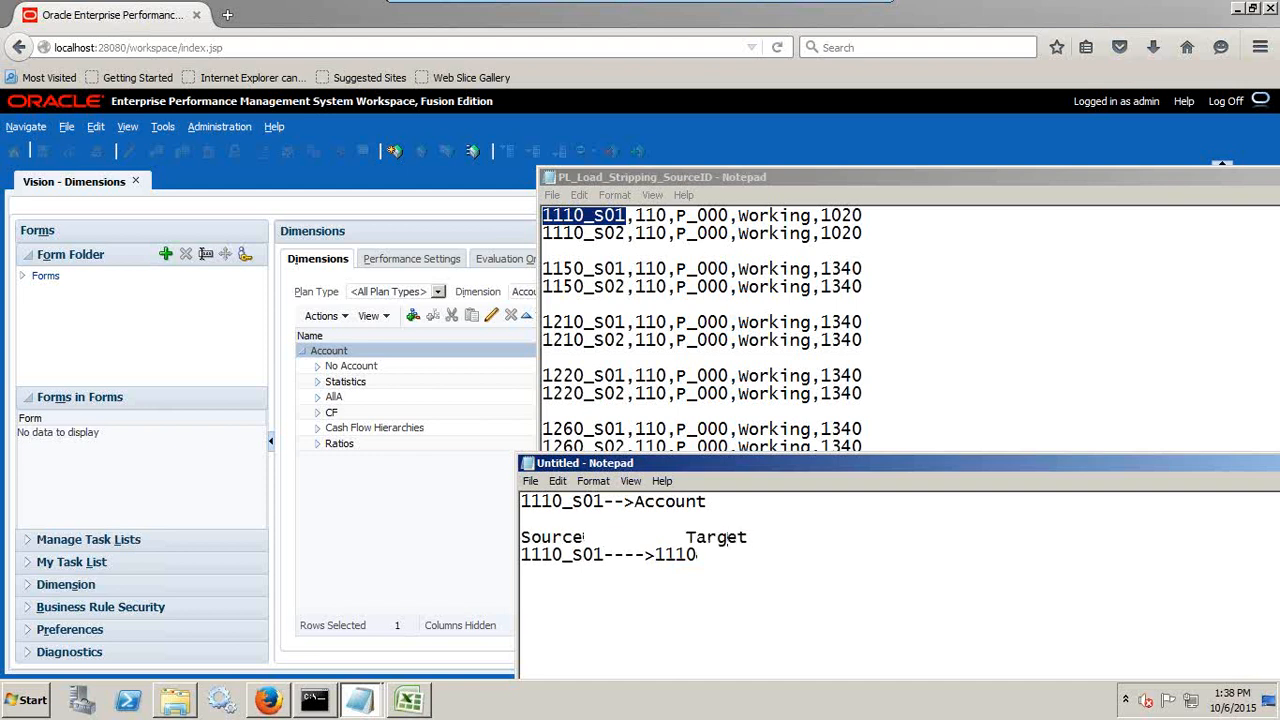
{"action": "key", "text": "BackSpace"}
{"action": "key", "text": "BackSpace"}
{"action": "key", "text": "BackSpace"}
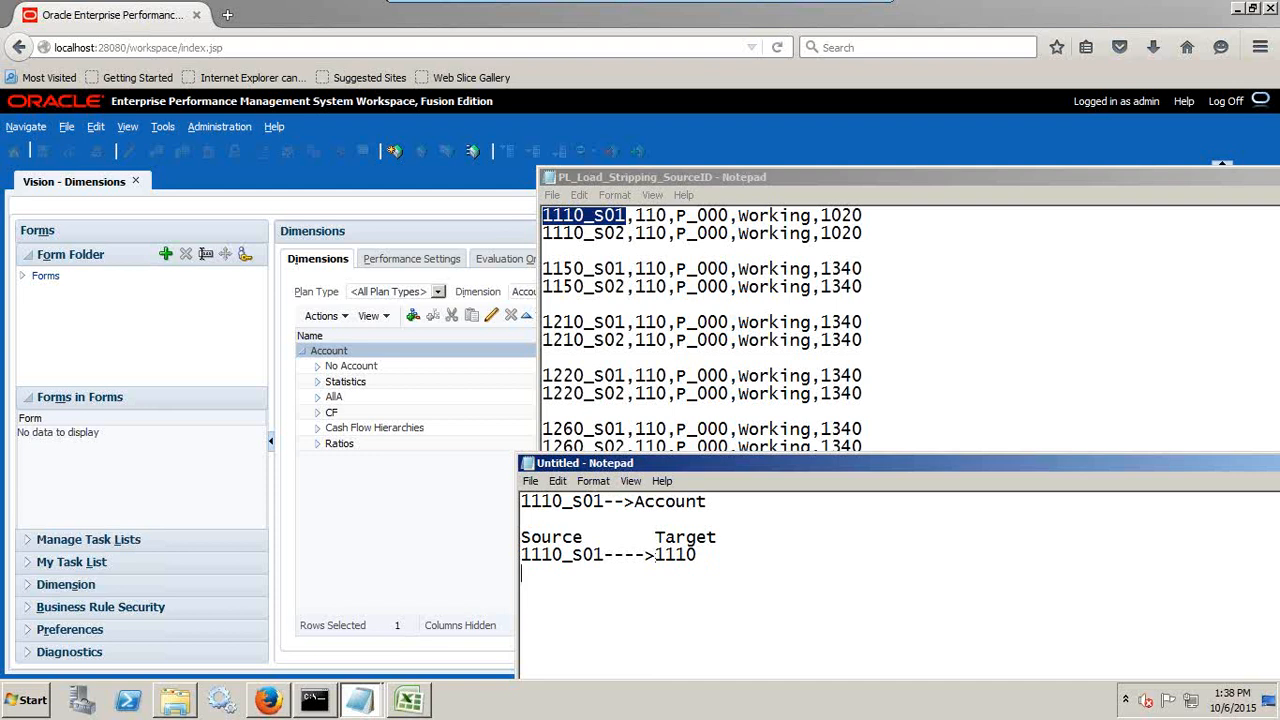
Add the wildcard mapping line "*????--------->*" below the 1110_S01 mapping.
{"action": "type", "text": "*???--------->*"}
{"action": "left_click", "coordinate": [561, 572]}
{"action": "type", "text": "?"}
Examine the two 1110 rows and the _S01 suffix in the PL_Load_Stripping_SourceID file.
{"action": "left_click", "coordinate": [870, 230]}
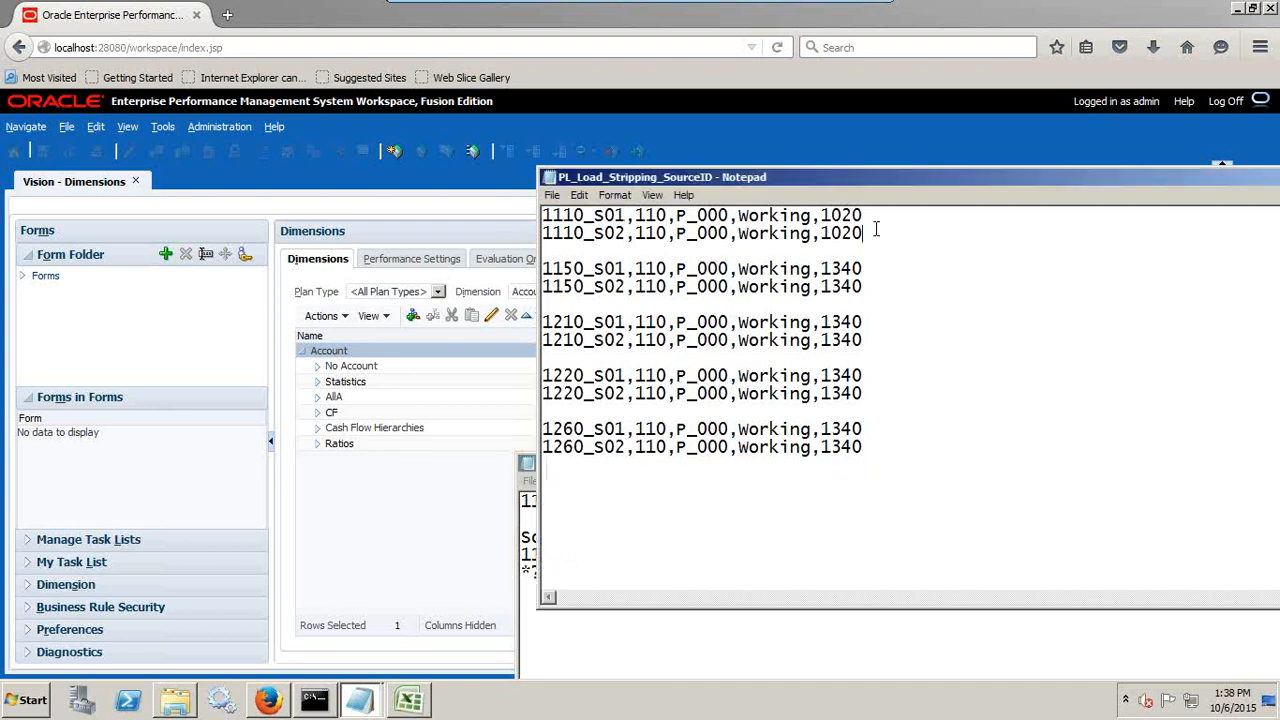
{"action": "left_click_drag", "start_coordinate": [875, 230], "coordinate": [489, 220]}
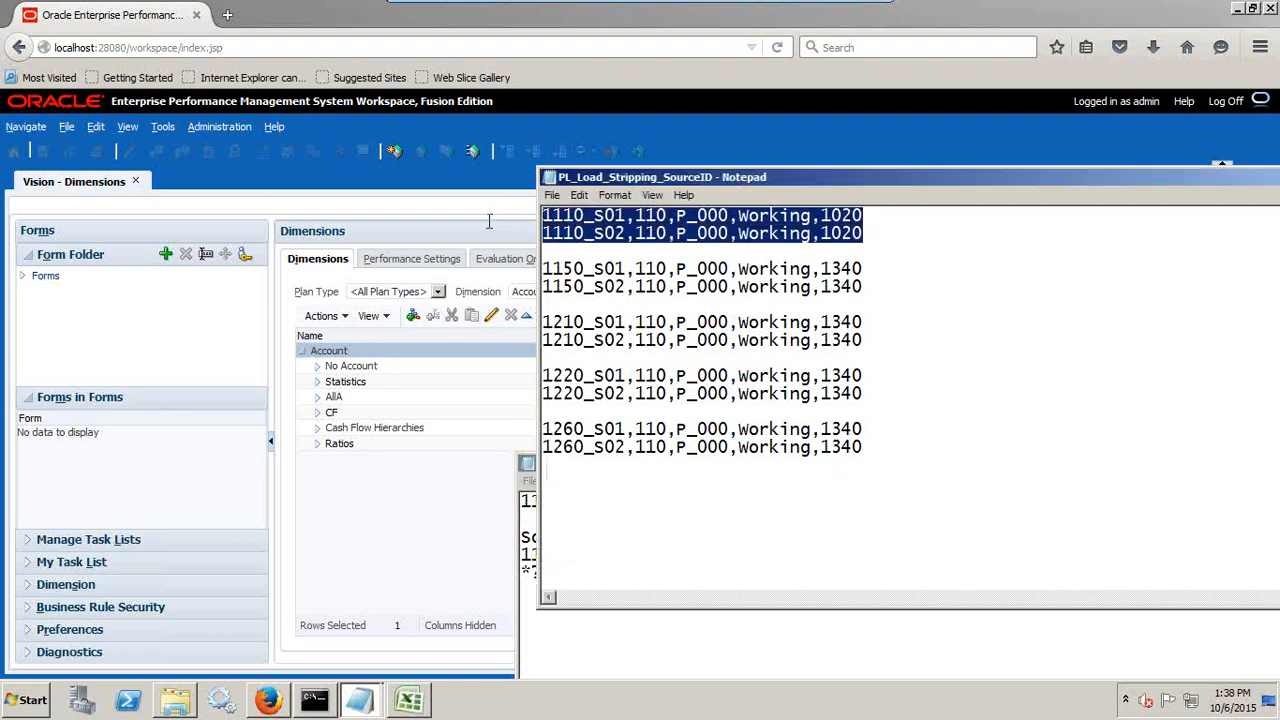
{"action": "left_click", "coordinate": [648, 249]}
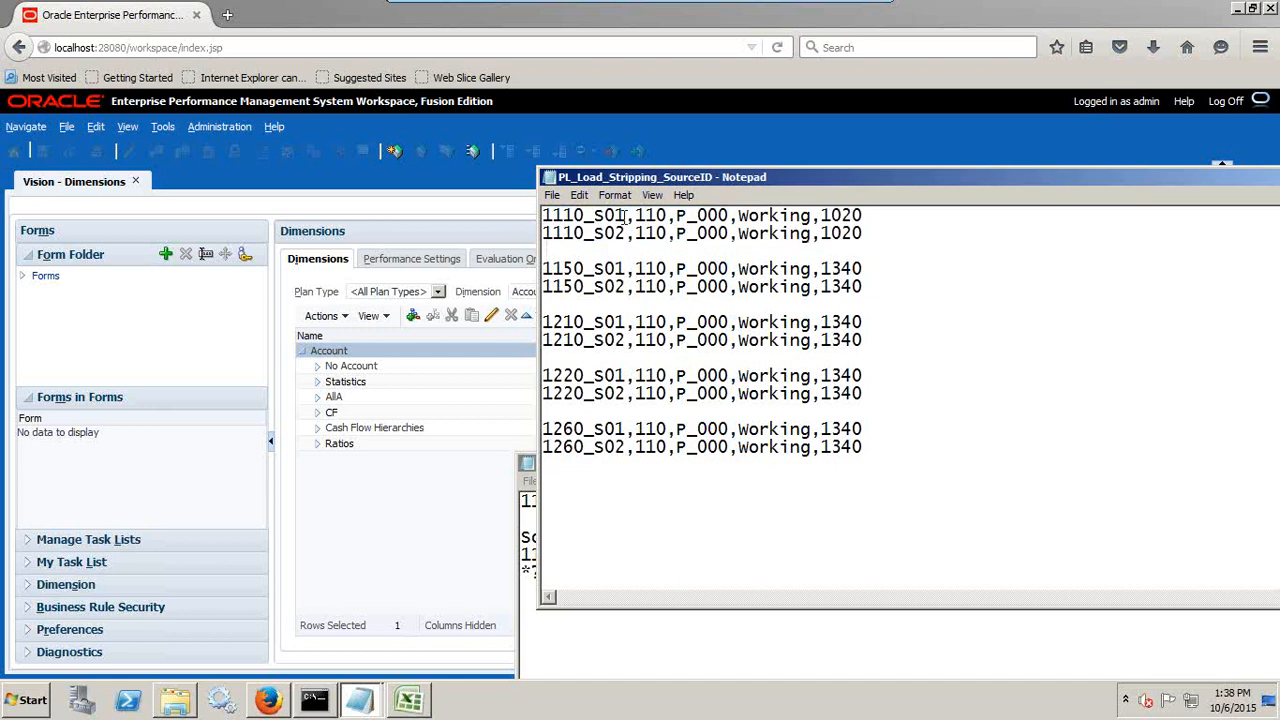
{"action": "left_click_drag", "start_coordinate": [625, 217], "coordinate": [584, 217]}
{"action": "left_click", "coordinate": [471, 200]}
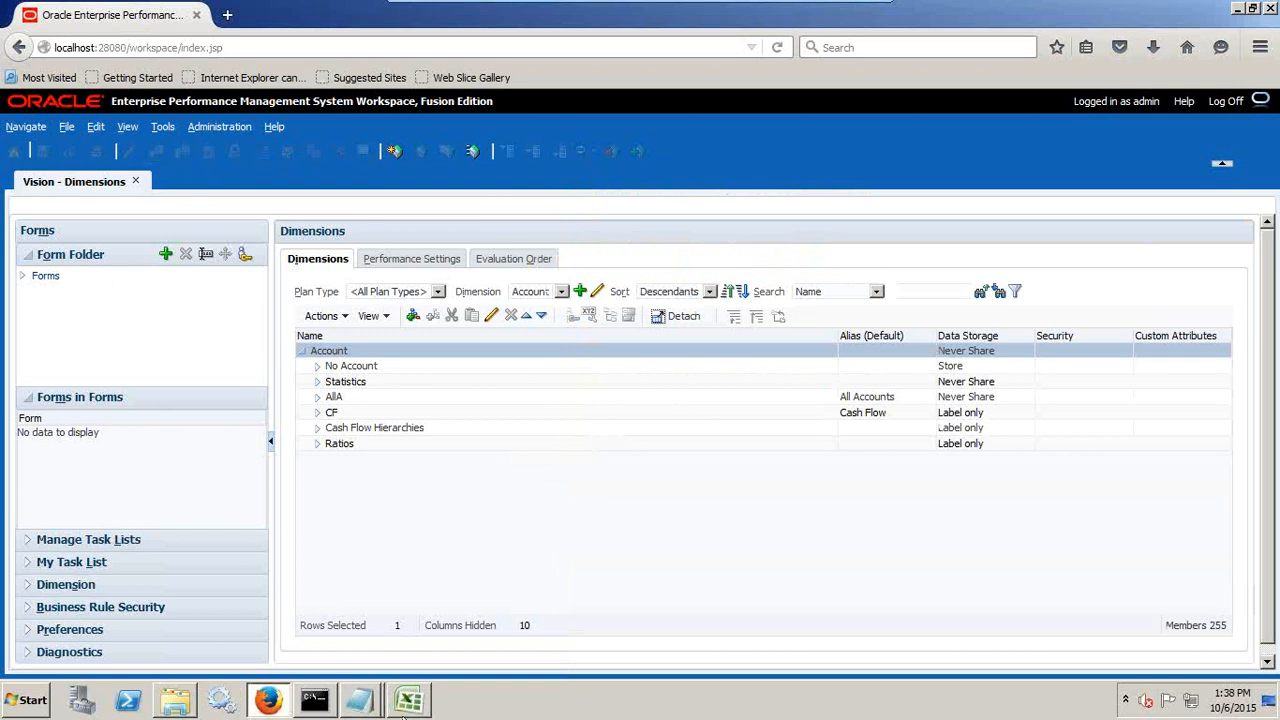
{"action": "mouse_move", "coordinate": [367, 707]}
{"action": "left_click", "coordinate": [385, 626]}
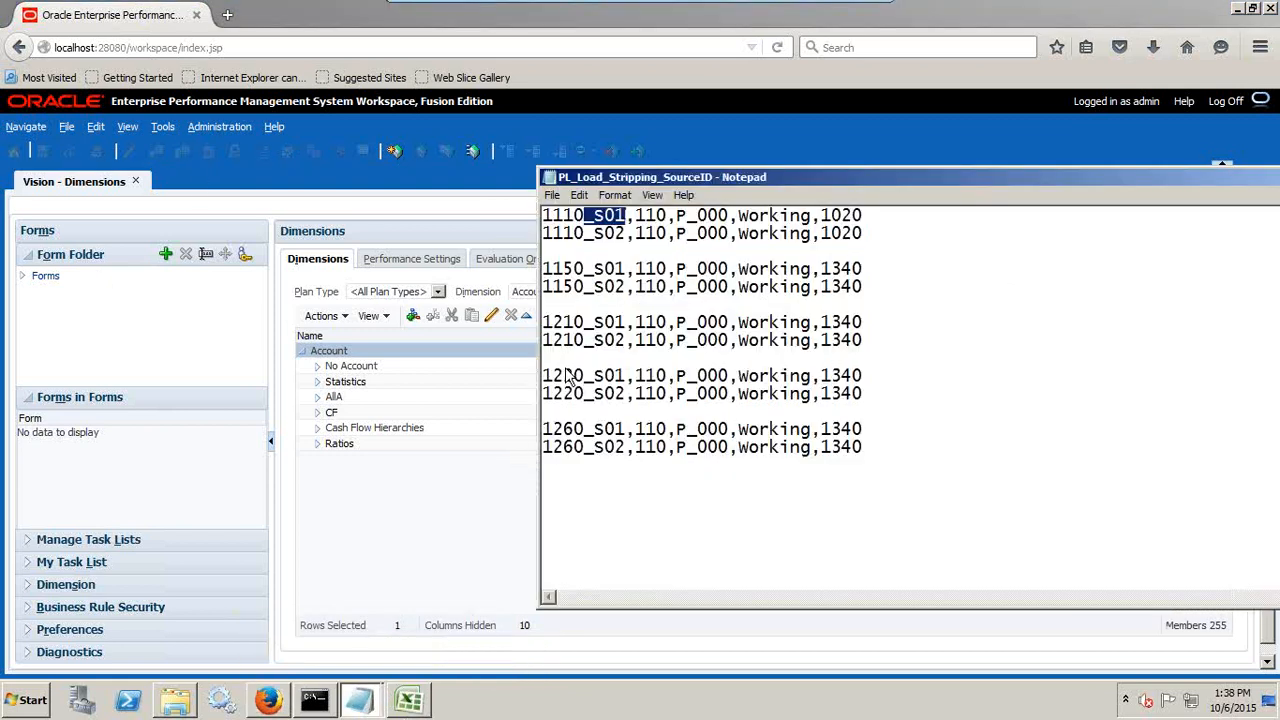
In the Account dimension, expand CF and Cash Ending Balance to inspect their child members.
{"action": "left_click", "coordinate": [317, 412]}
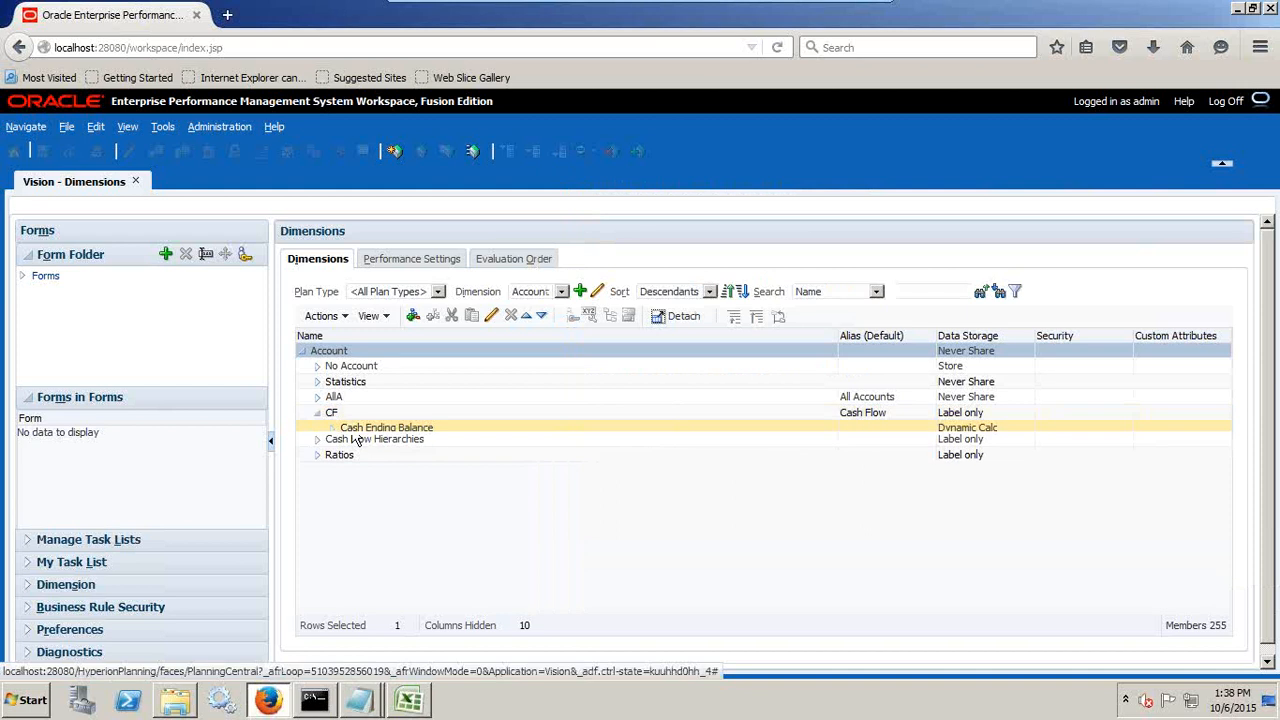
{"action": "left_click", "coordinate": [332, 427]}
{"action": "left_click", "coordinate": [343, 446]}
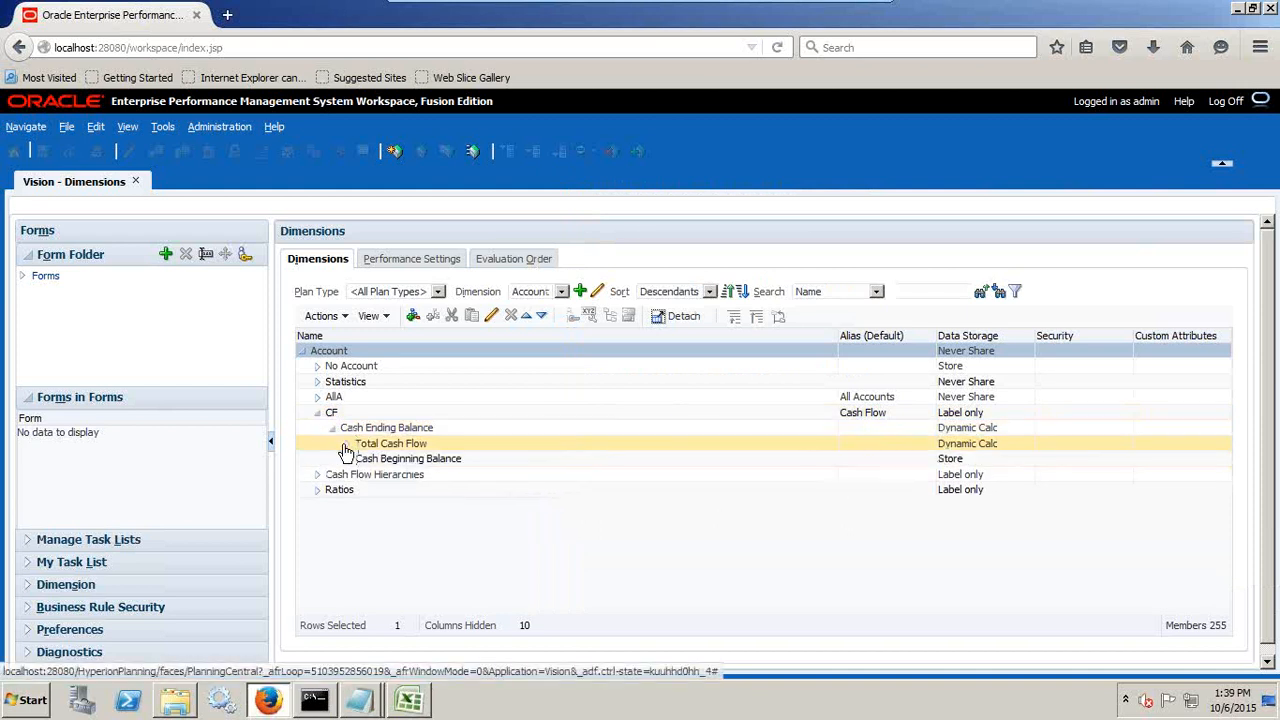
Expand AllA through BS, 1001 and 1010 to the members under 1100 and 1200, comparing them with the load file's accounts.
{"action": "left_click", "coordinate": [317, 399]}
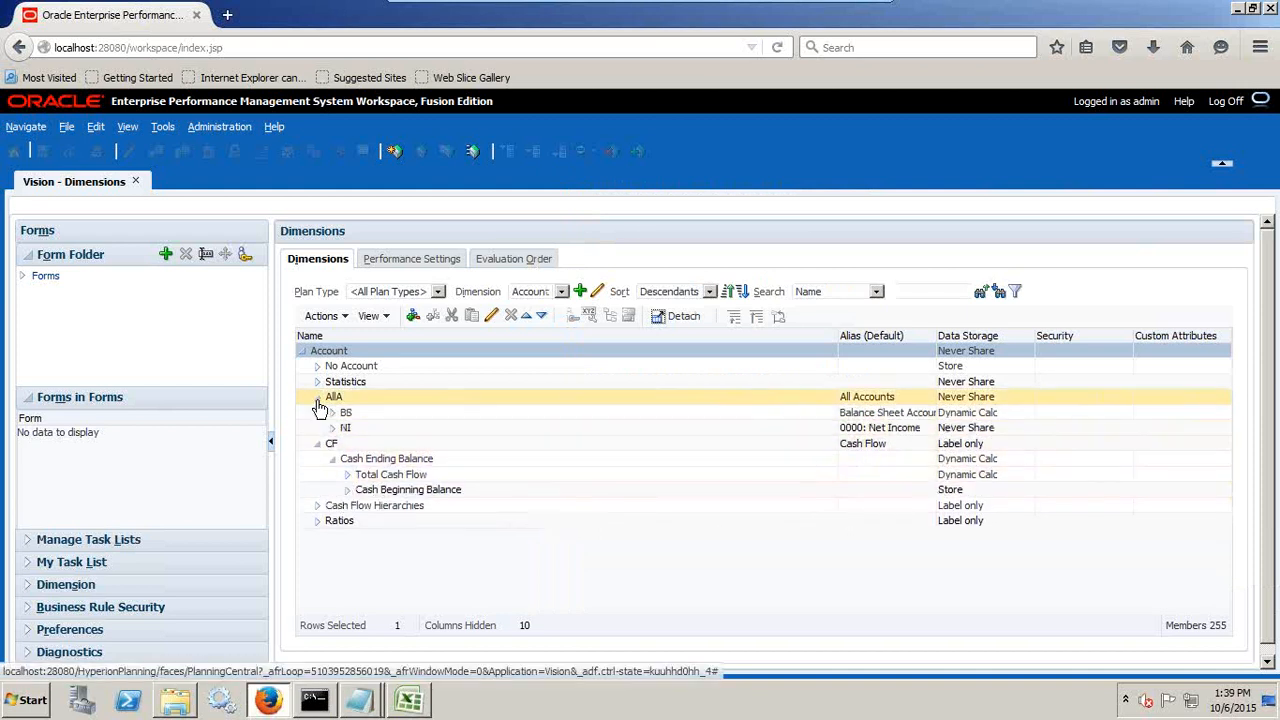
{"action": "left_click", "coordinate": [332, 412]}
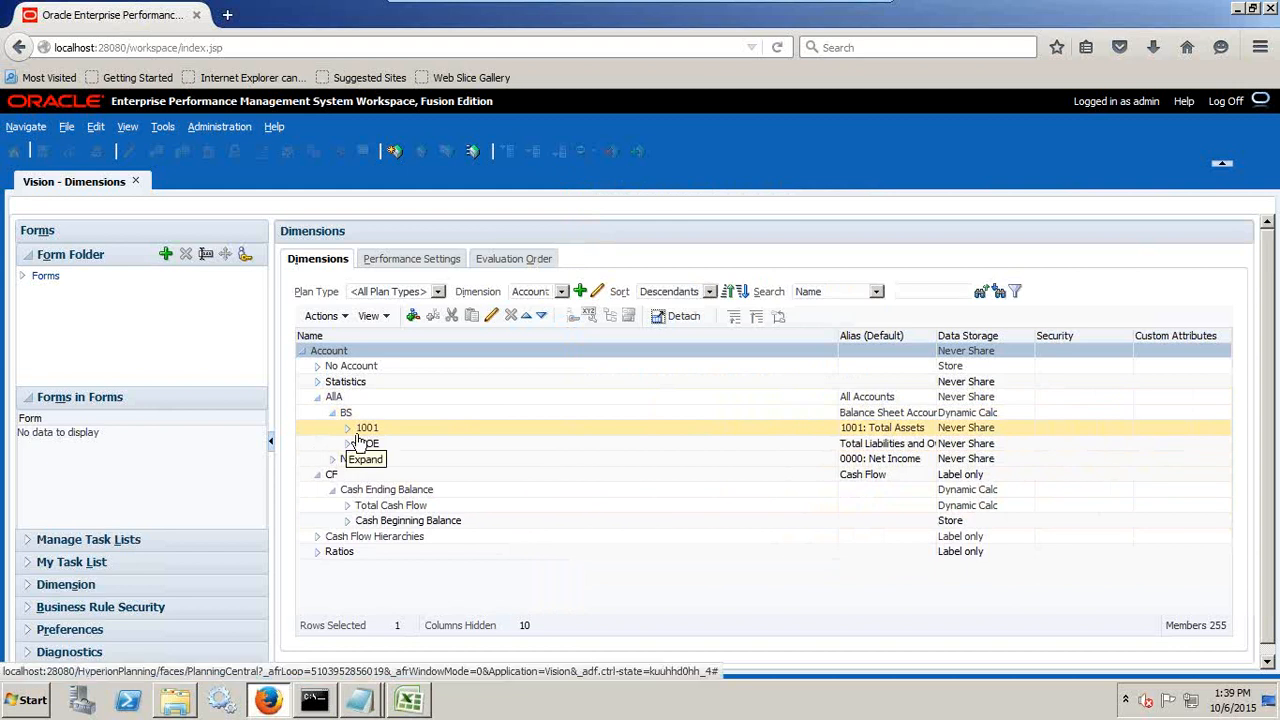
{"action": "left_click", "coordinate": [348, 429]}
{"action": "left_click", "coordinate": [358, 443]}
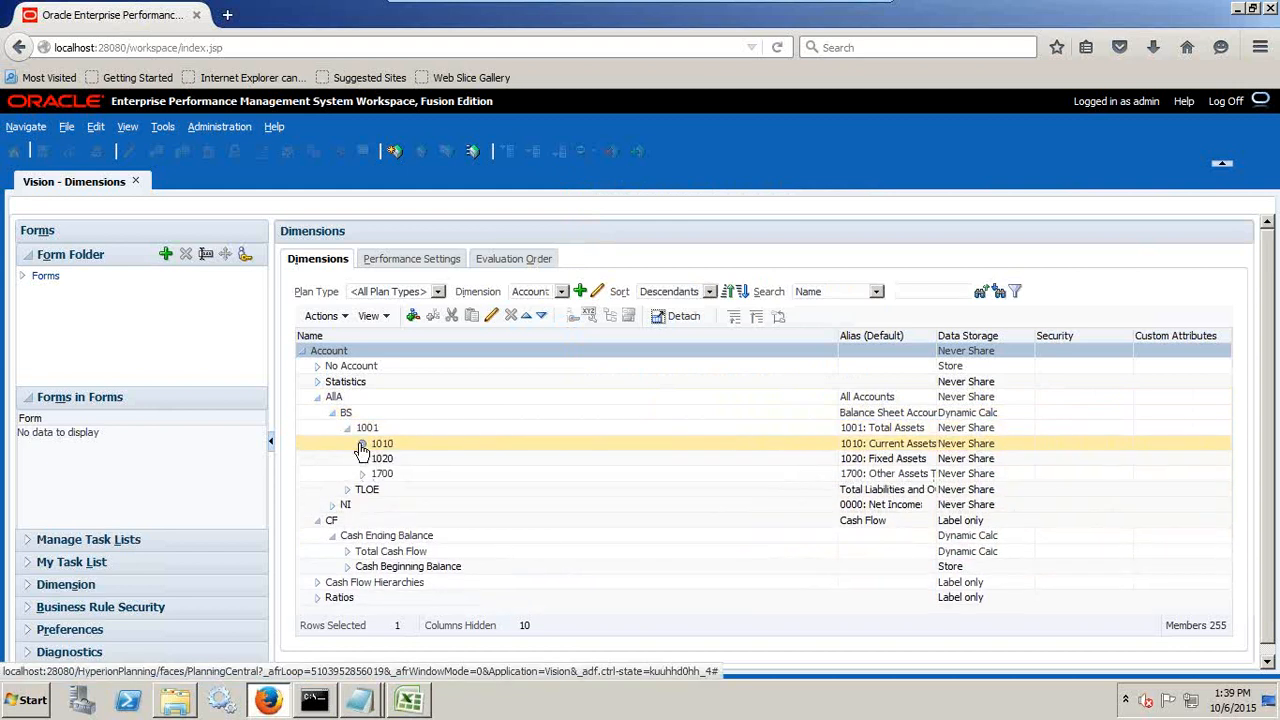
{"action": "left_click", "coordinate": [378, 459]}
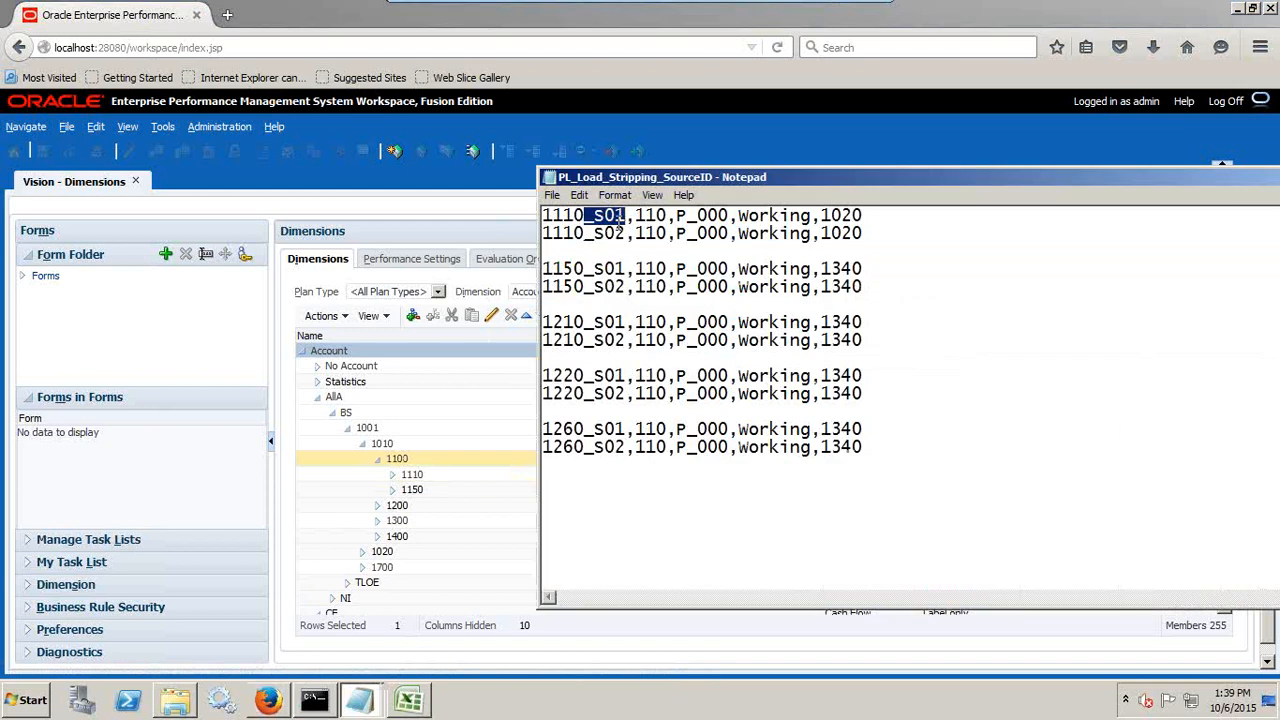
{"action": "left_click_drag", "start_coordinate": [743, 185], "coordinate": [893, 458]}
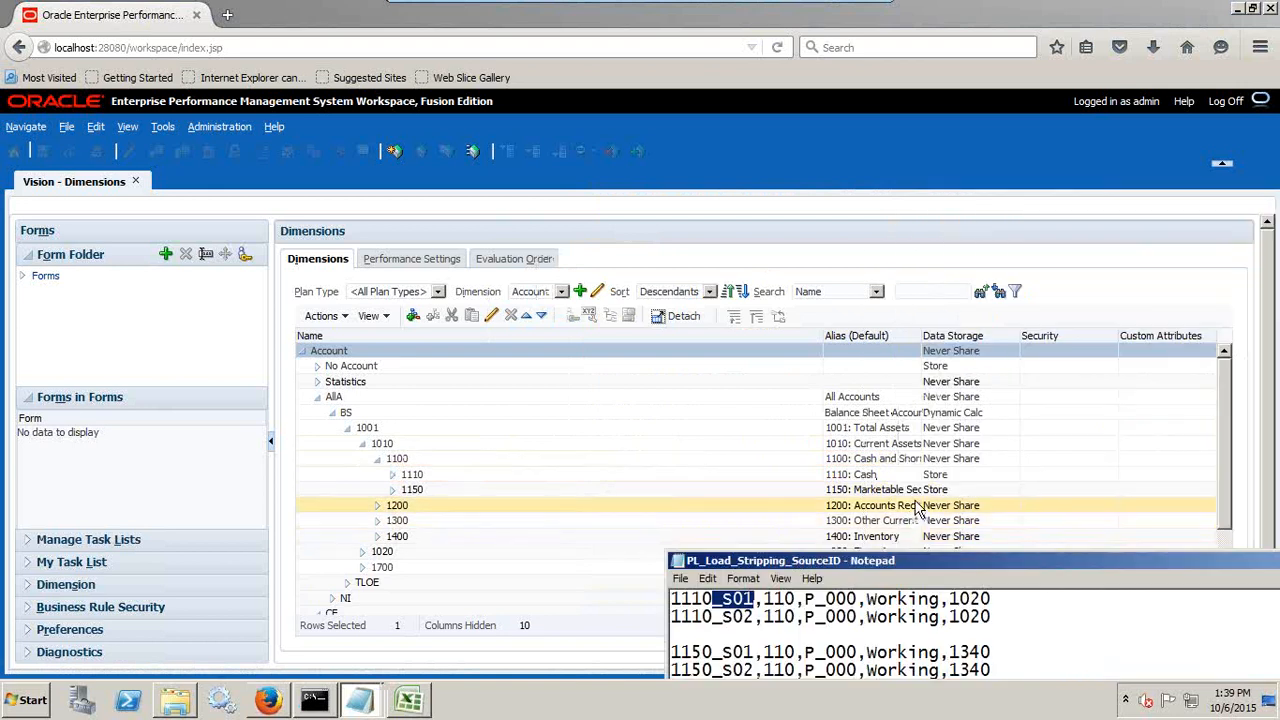
{"action": "left_click", "coordinate": [377, 505]}
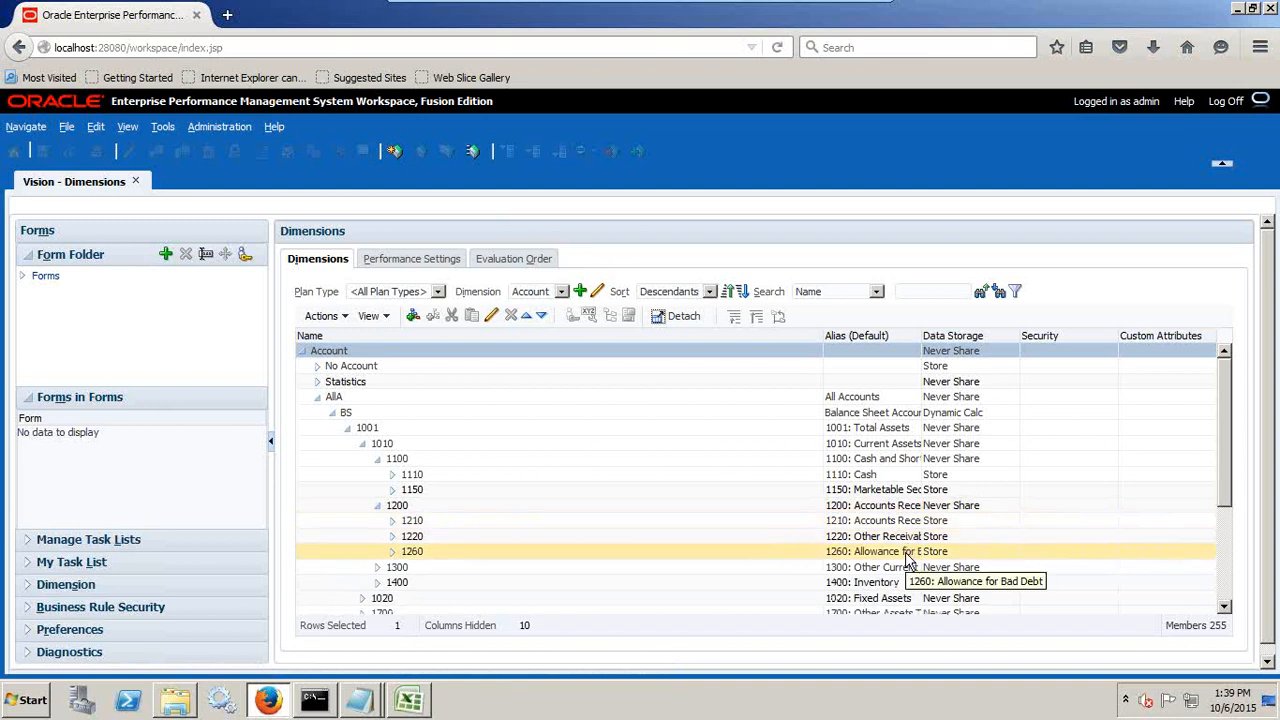
Bring the load file back into full view and highlight entity code 110 in its first row.
{"action": "key", "text": "alt+Tab"}
{"action": "left_click_drag", "start_coordinate": [886, 562], "coordinate": [859, 286]}
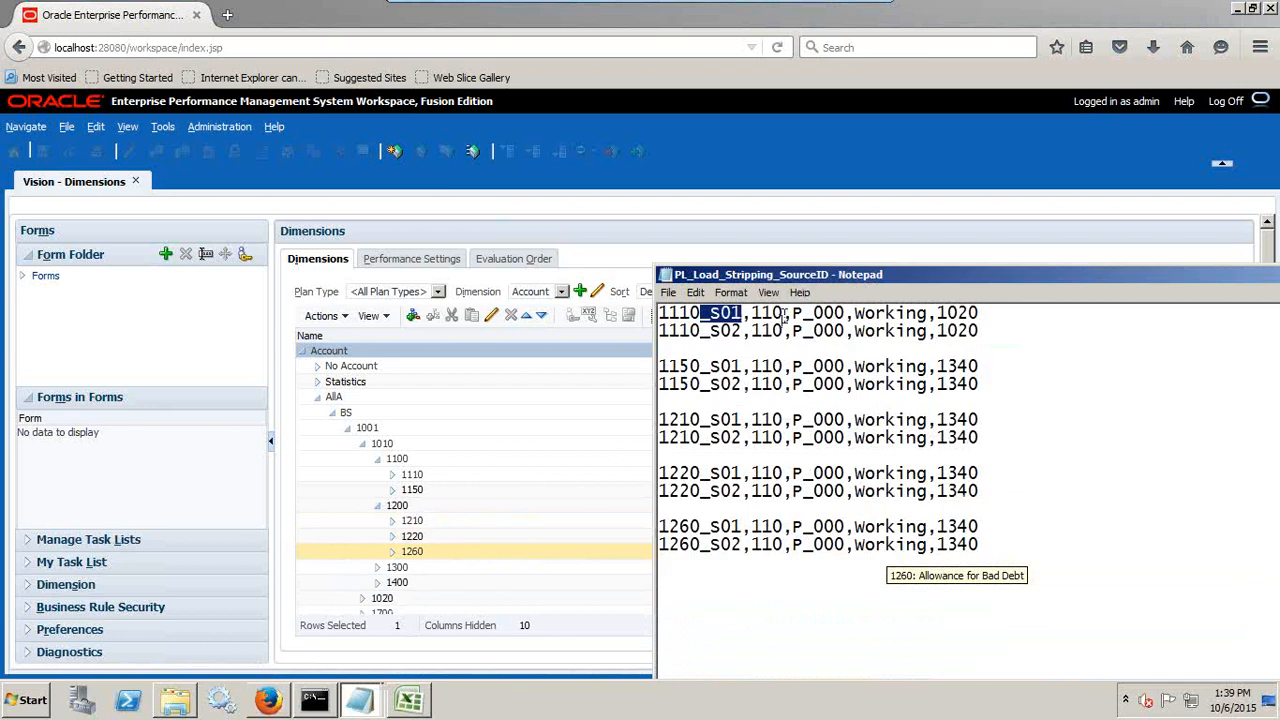
{"action": "left_click_drag", "start_coordinate": [785, 318], "coordinate": [750, 318]}
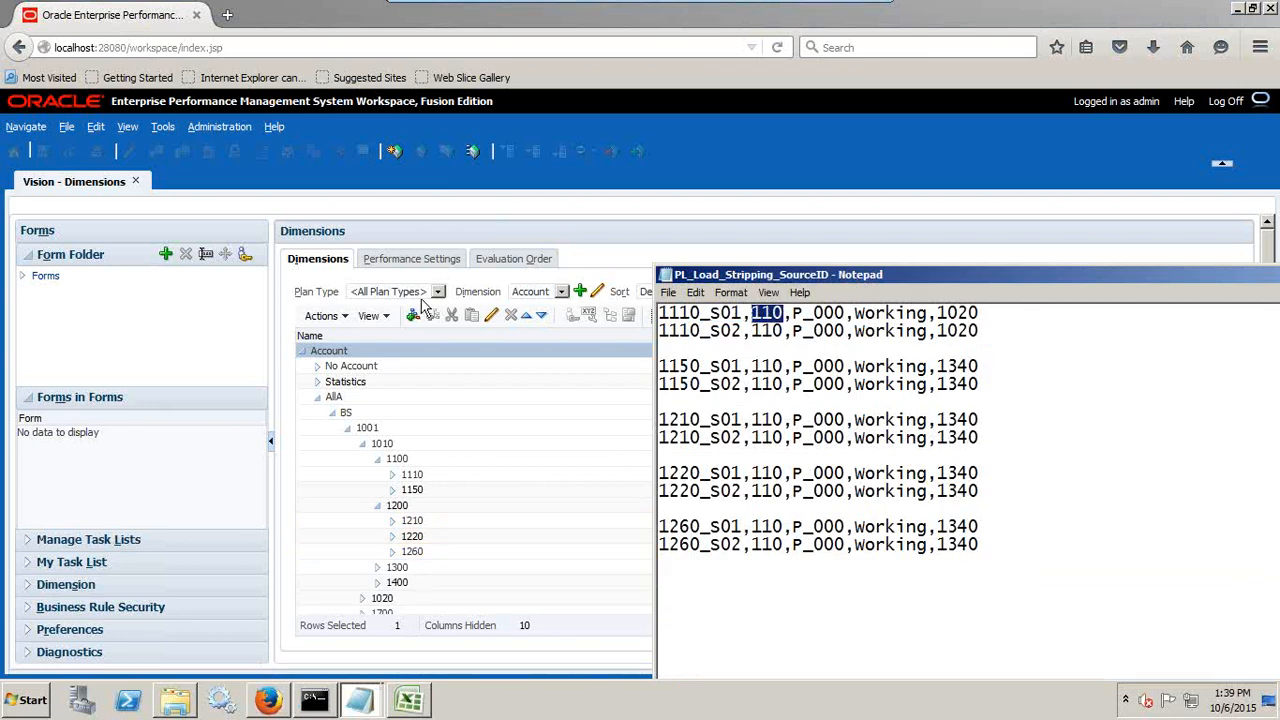
Switch to the Entity dimension and expand Total Entity, TD and 100 to look for member 110.
{"action": "left_click", "coordinate": [550, 296]}
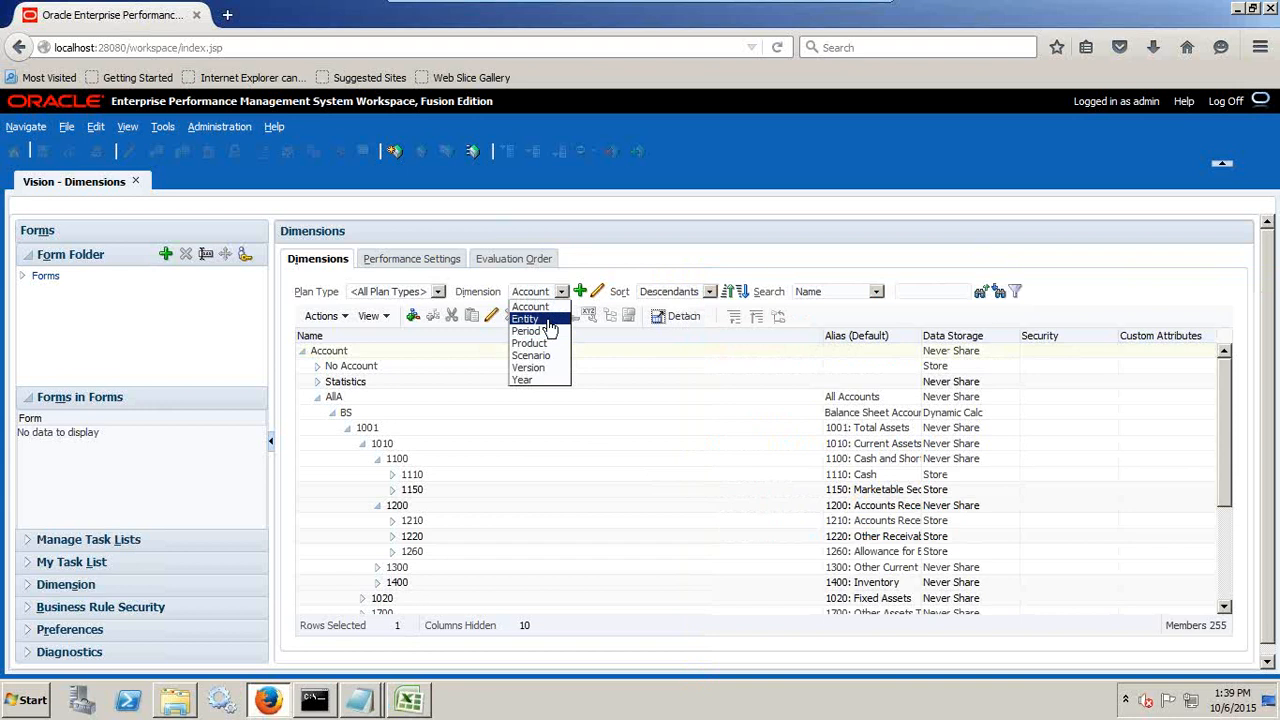
{"action": "left_click", "coordinate": [538, 319]}
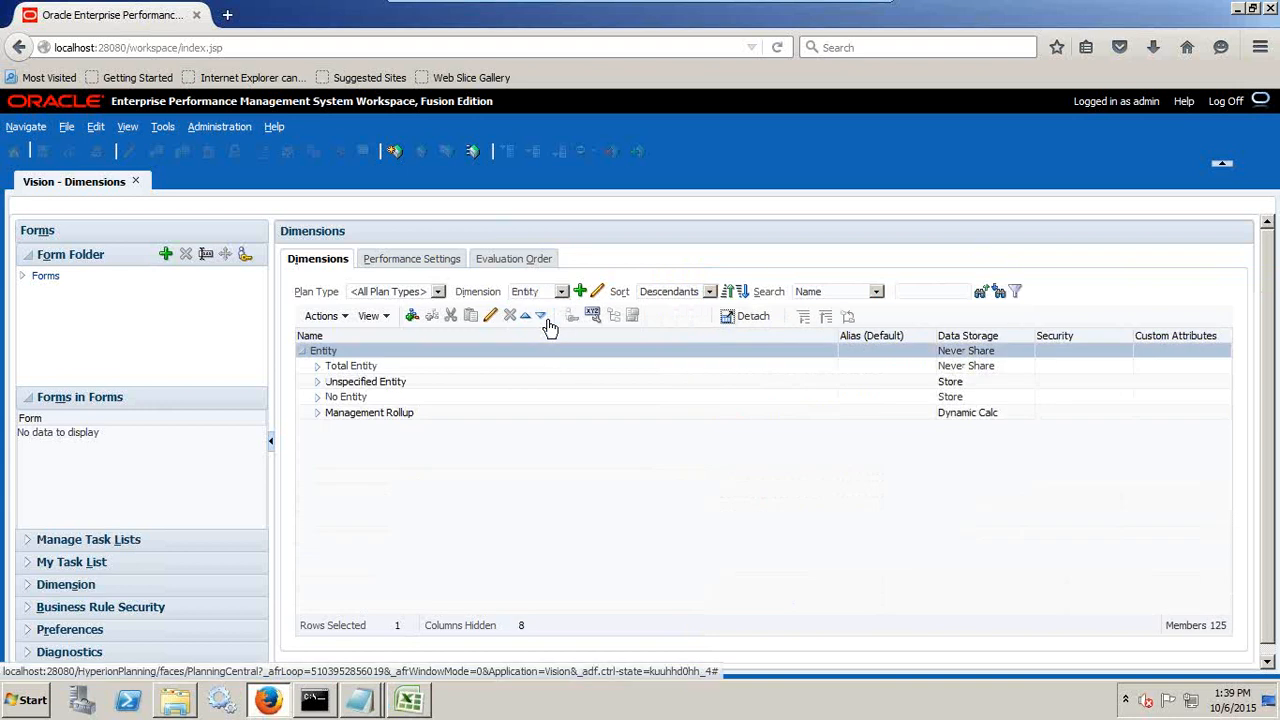
{"action": "left_click", "coordinate": [317, 368]}
{"action": "left_click", "coordinate": [332, 382]}
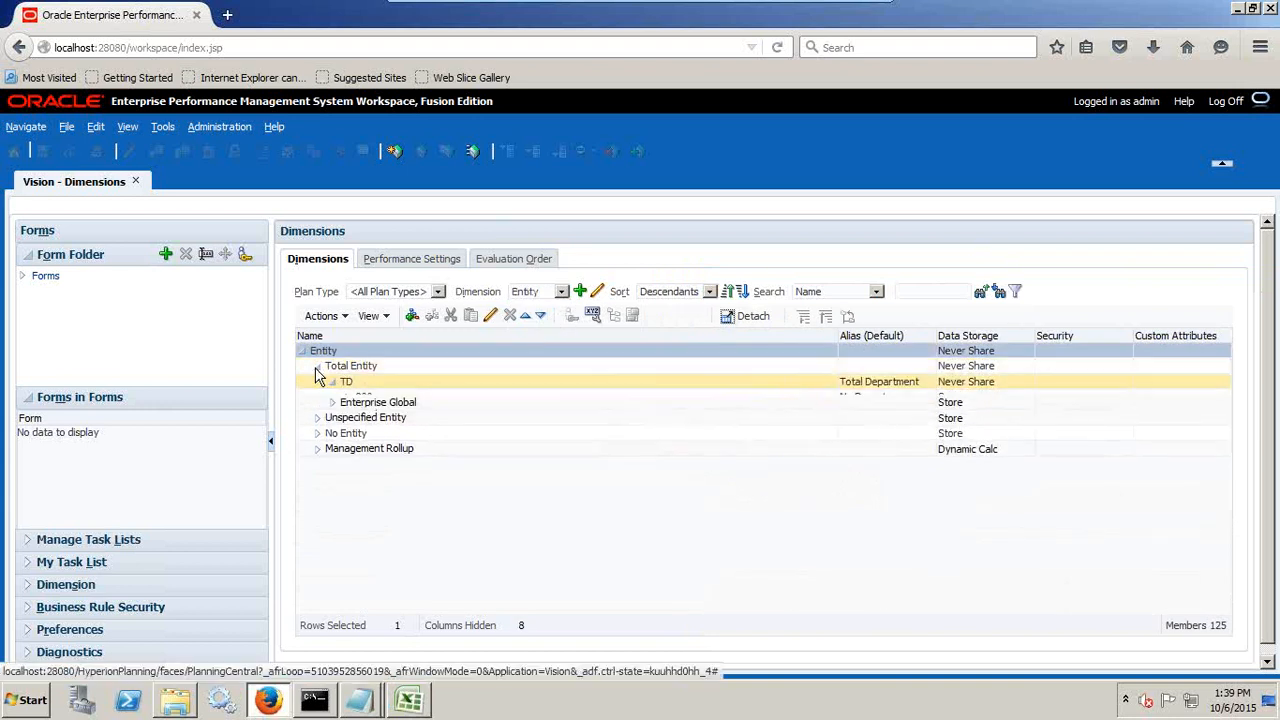
{"action": "left_click", "coordinate": [347, 412]}
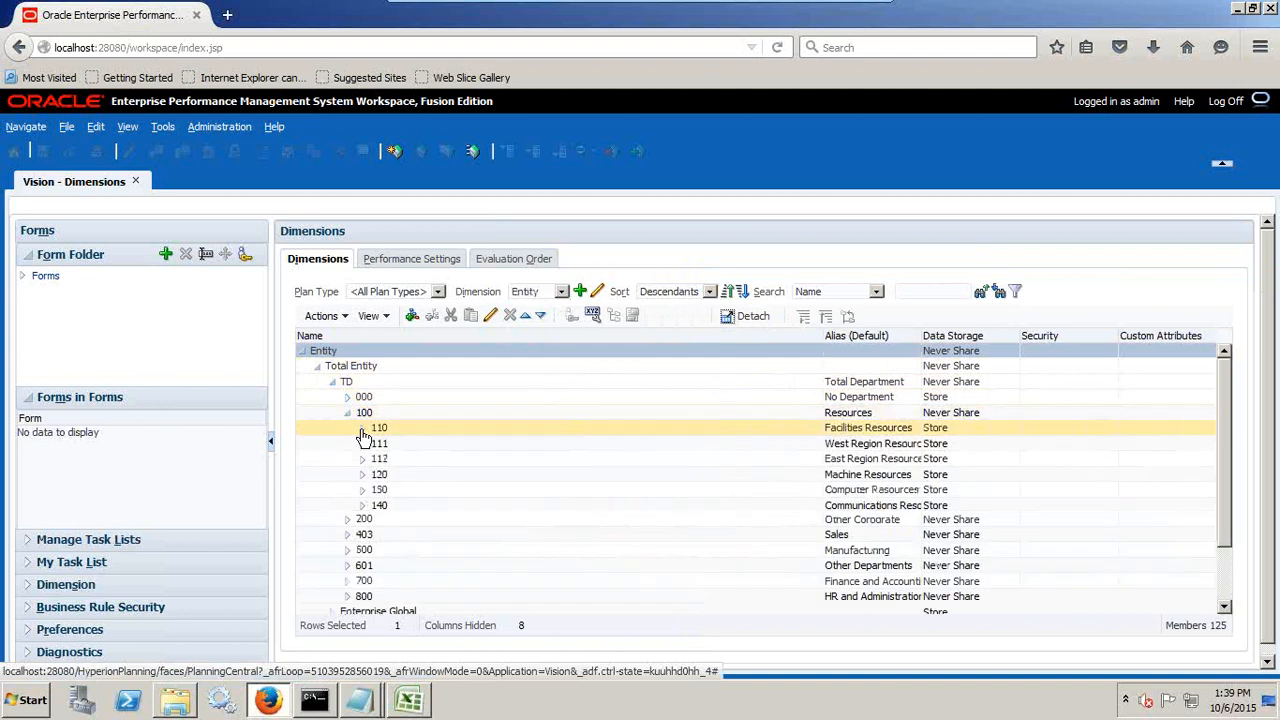
Select member 110 in the Entity dimension and place the PL_Load_Stripping_SourceID file beside it for comparison.
{"action": "left_click", "coordinate": [437, 430]}
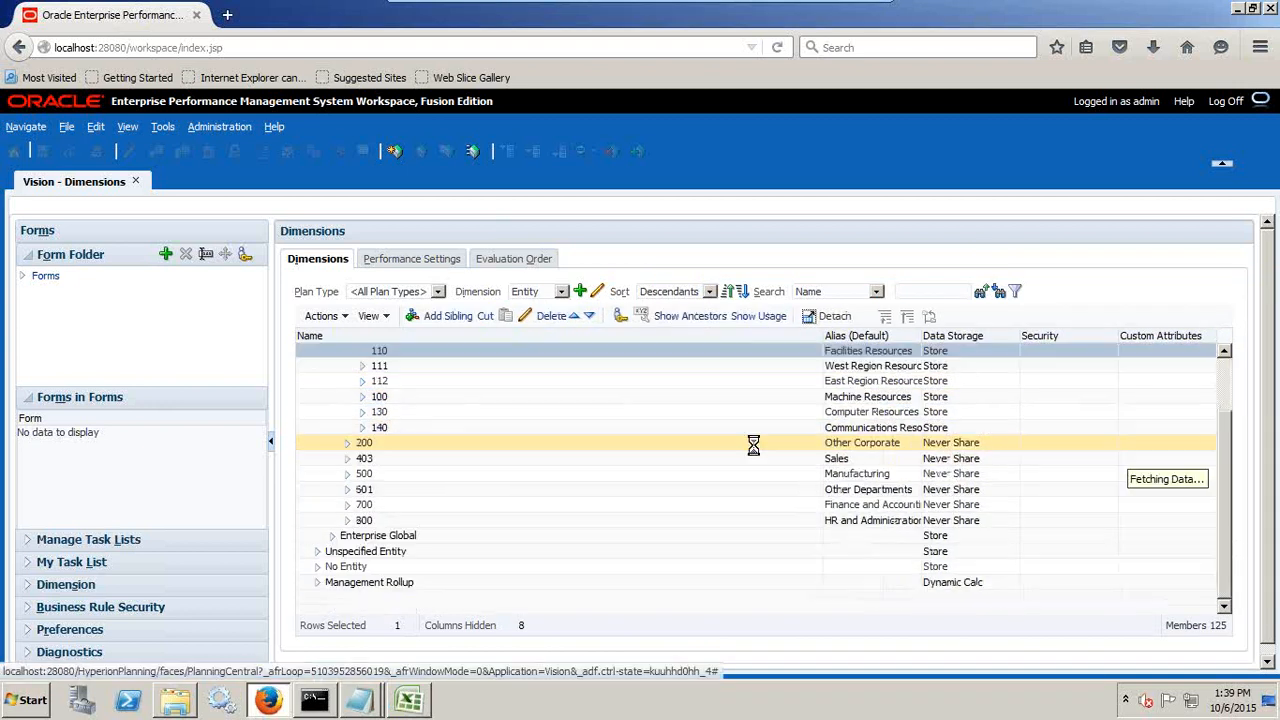
{"action": "key", "text": "alt+Tab"}
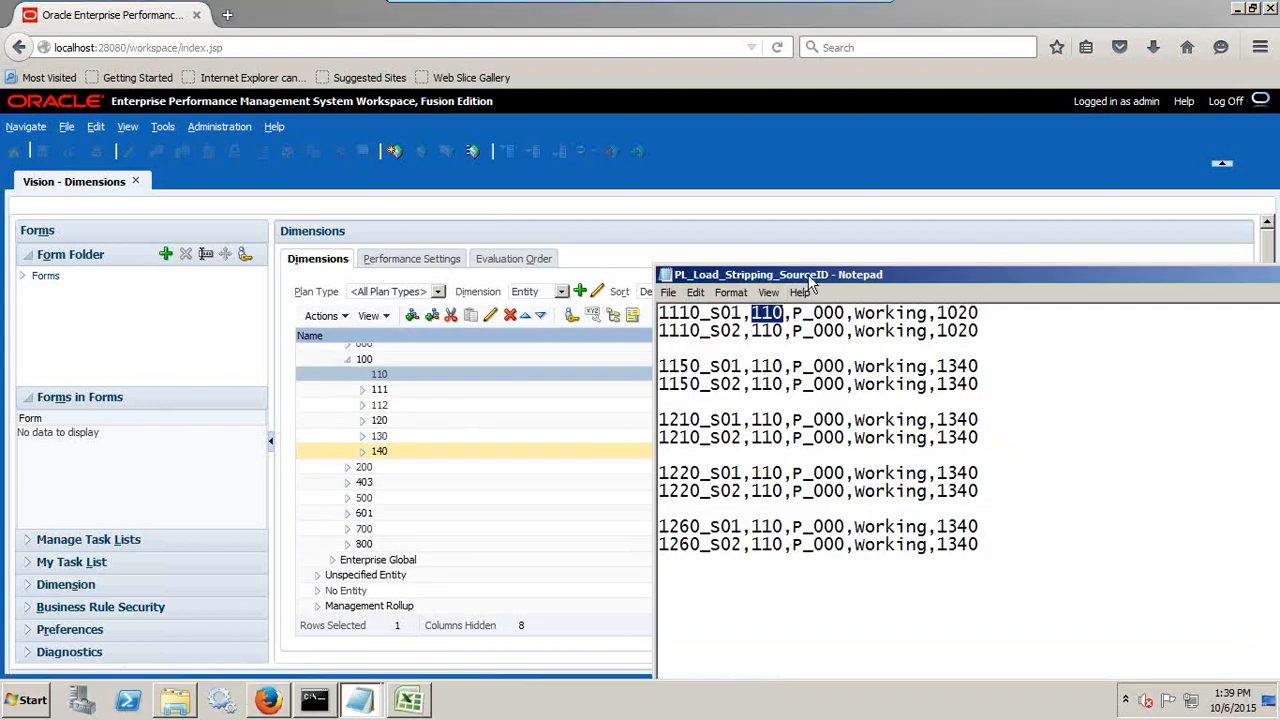
{"action": "left_click_drag", "start_coordinate": [805, 278], "coordinate": [549, 445]}
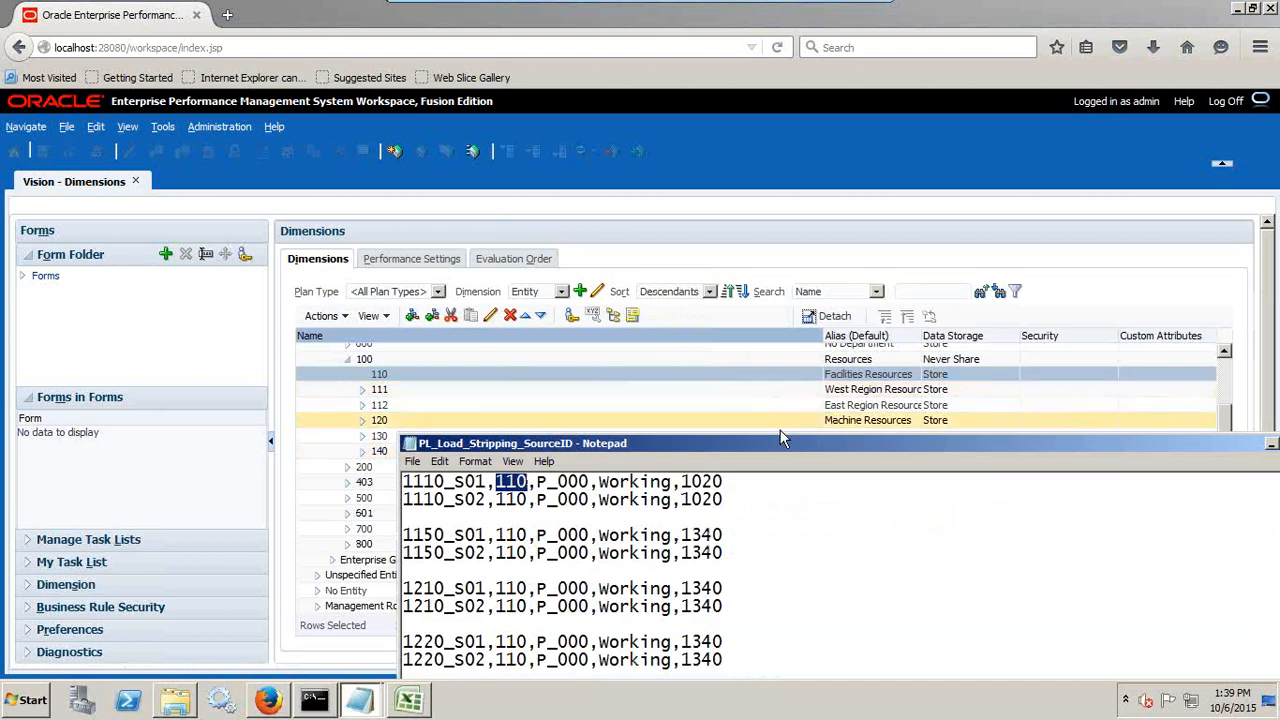
{"action": "left_click_drag", "start_coordinate": [769, 440], "coordinate": [870, 235]}
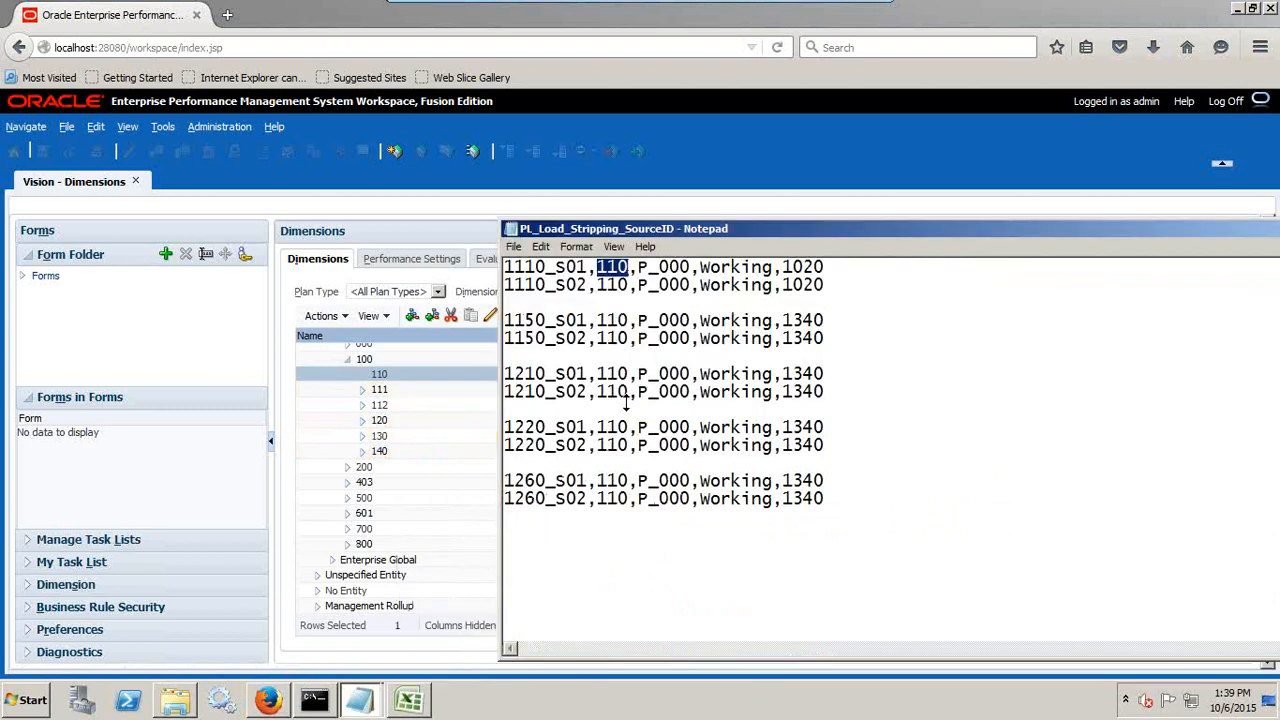
In the untitled mapping notes, add the line "110---->Entity" below the wildcard mapping, separated by a blank line.
{"action": "left_click", "coordinate": [360, 700]}
{"action": "left_click", "coordinate": [365, 668]}
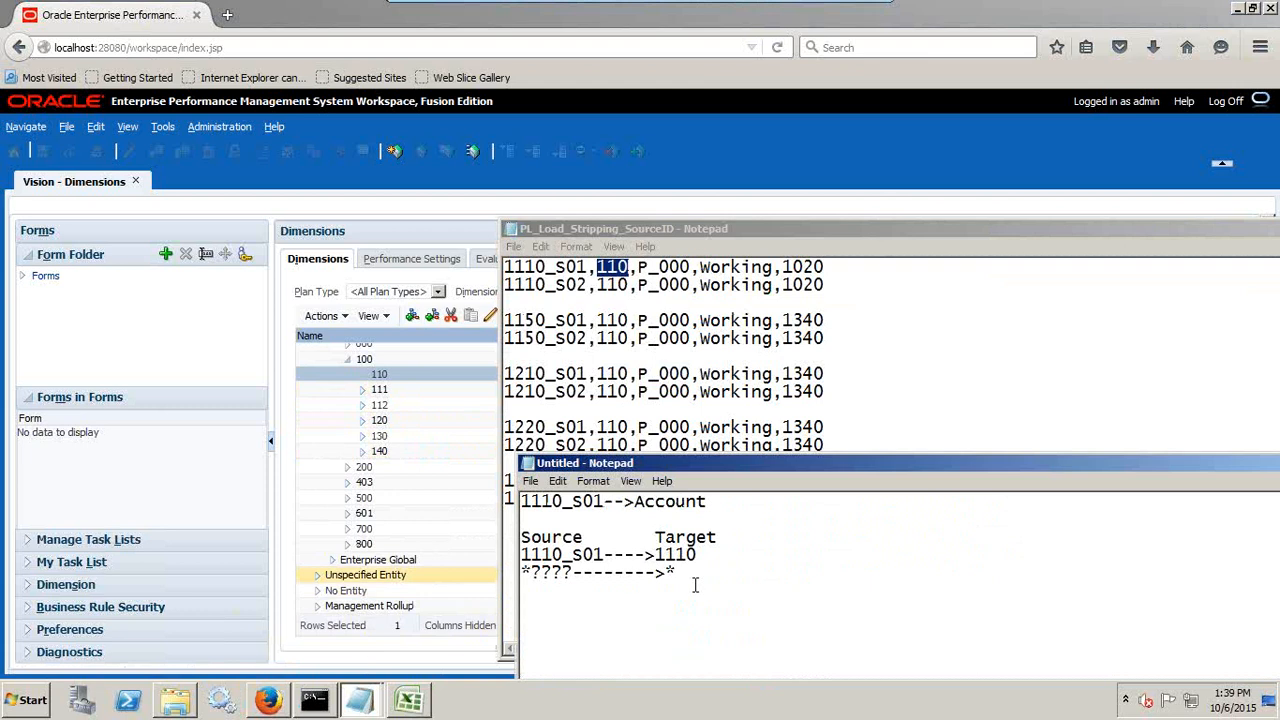
{"action": "type", "text": "*"}
{"action": "key", "text": "Return"}
{"action": "key", "text": "Return"}
{"action": "type", "text": "110"}
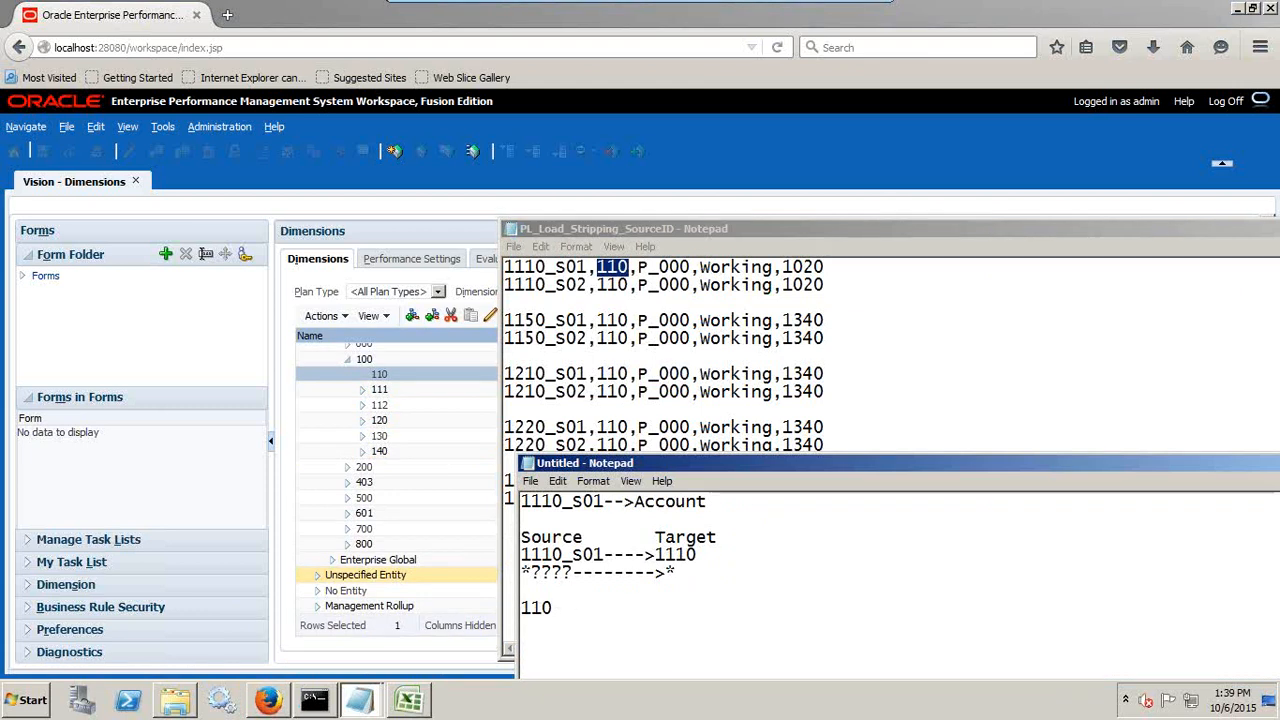
{"action": "type", "text": "---->"}
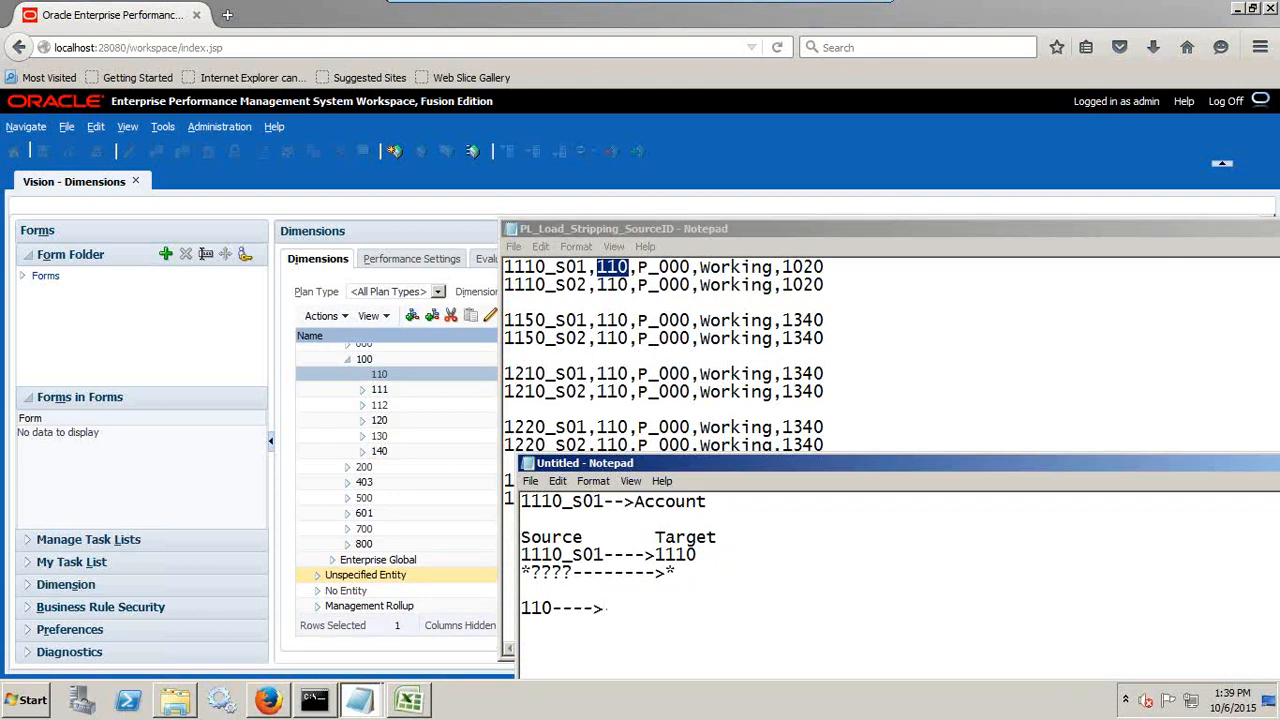
{"action": "type", "text": "Entity"}
Copy P_000 from the load file's first row and locate it under P_TP in the Product dimension.
{"action": "left_click_drag", "start_coordinate": [690, 267], "coordinate": [636, 268]}
{"action": "key", "text": "ctrl+c"}
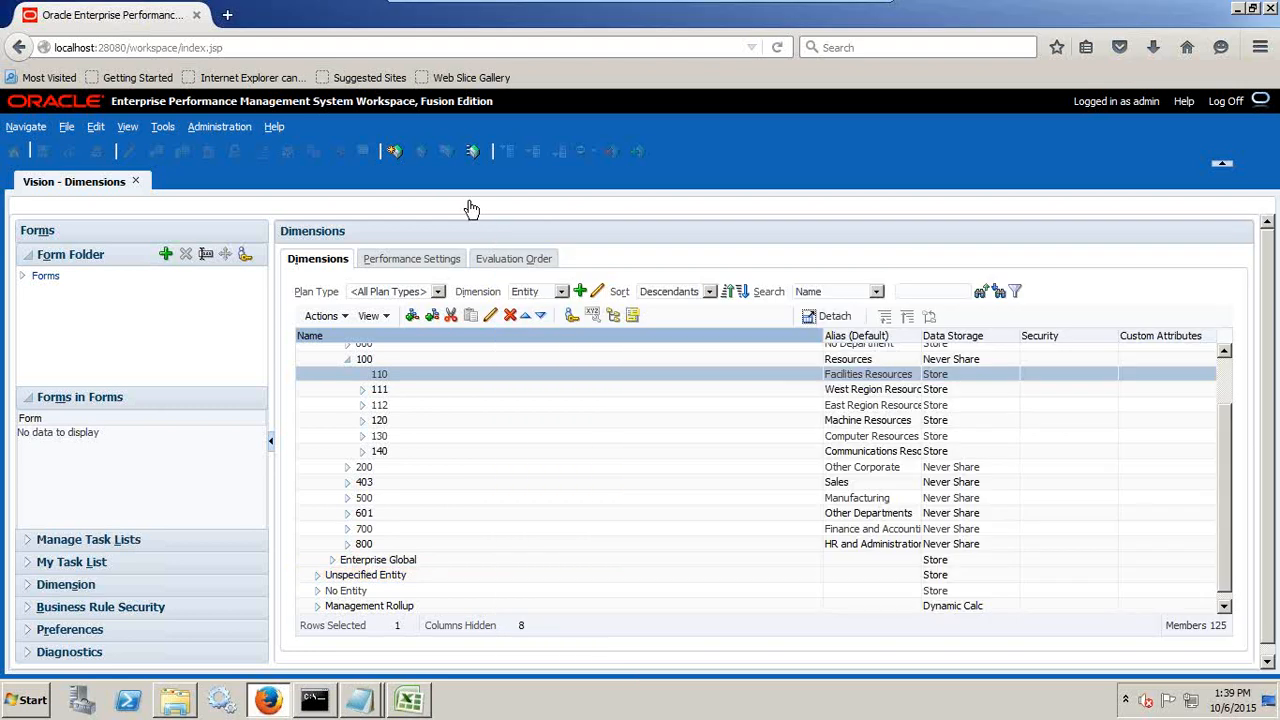
{"action": "left_click", "coordinate": [474, 208]}
{"action": "left_click", "coordinate": [530, 291]}
{"action": "left_click", "coordinate": [525, 333]}
{"action": "left_click", "coordinate": [535, 294]}
{"action": "left_click", "coordinate": [529, 346]}
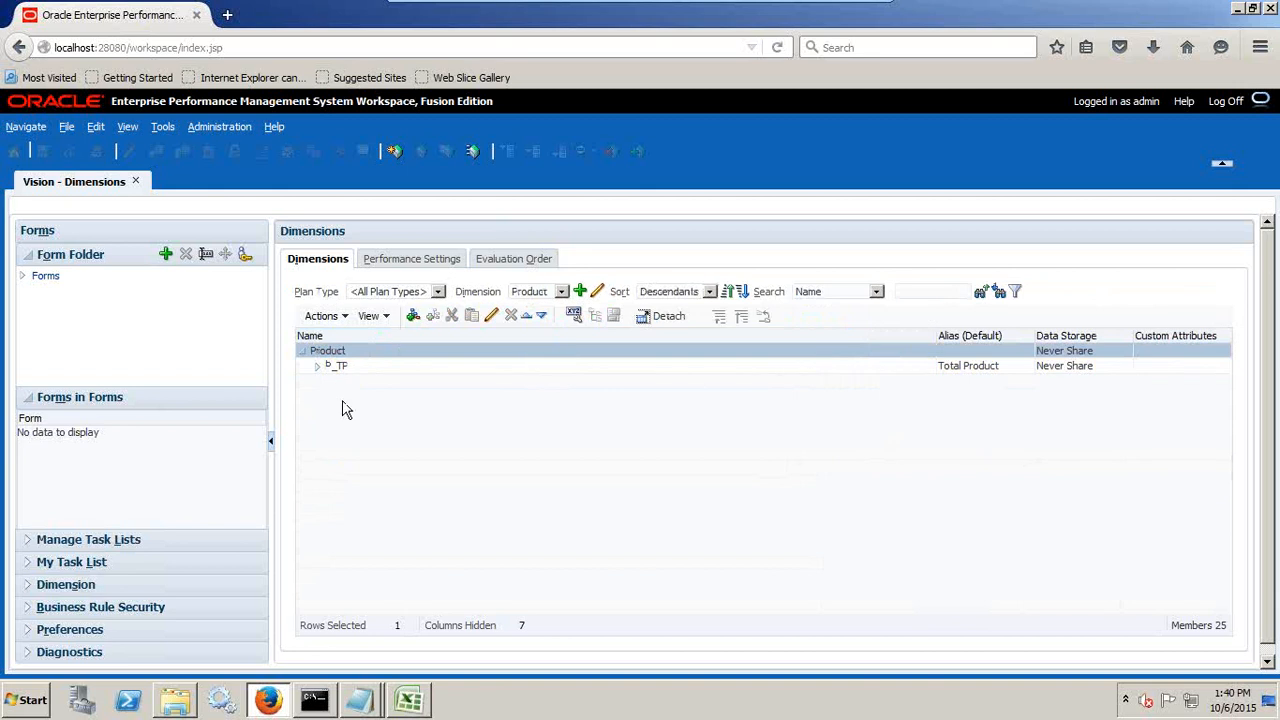
{"action": "left_click", "coordinate": [316, 367]}
{"action": "left_click", "coordinate": [355, 384]}
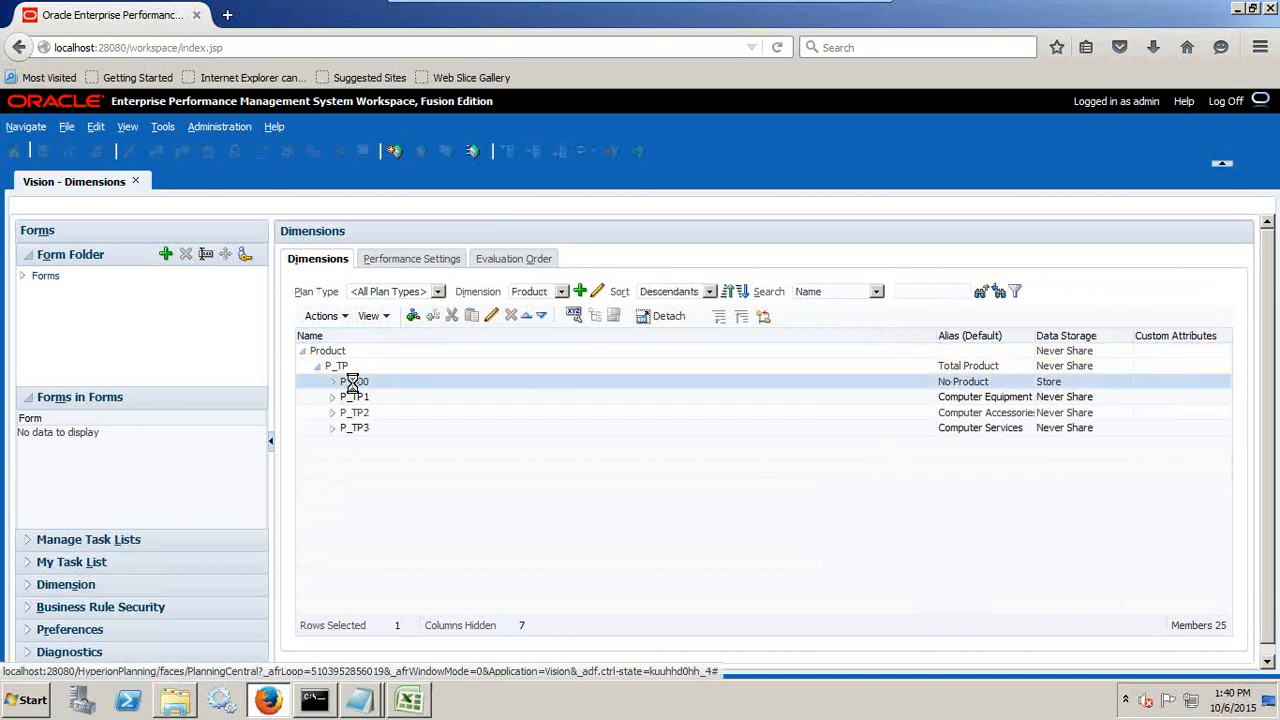
Add the line "P_000--->Product Dimension" below the Entity line in the untitled notes.
{"action": "key", "text": "alt+Tab"}
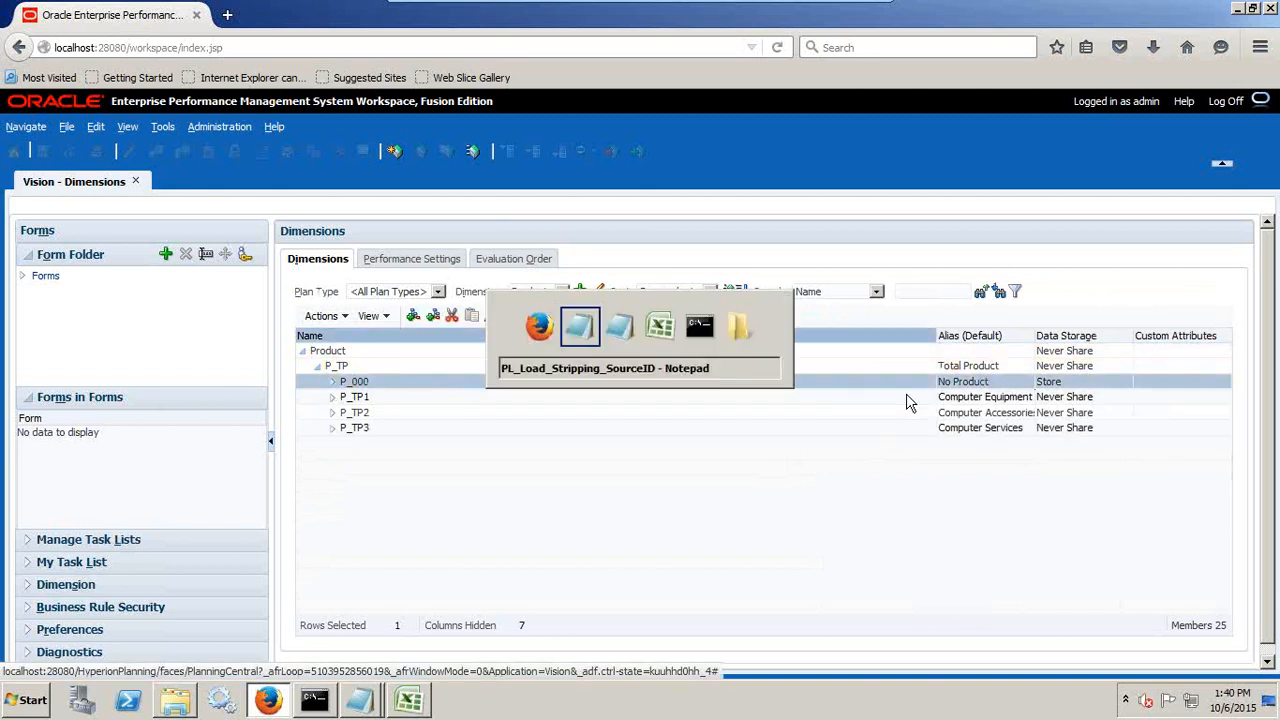
{"action": "key", "text": "alt+Tab"}
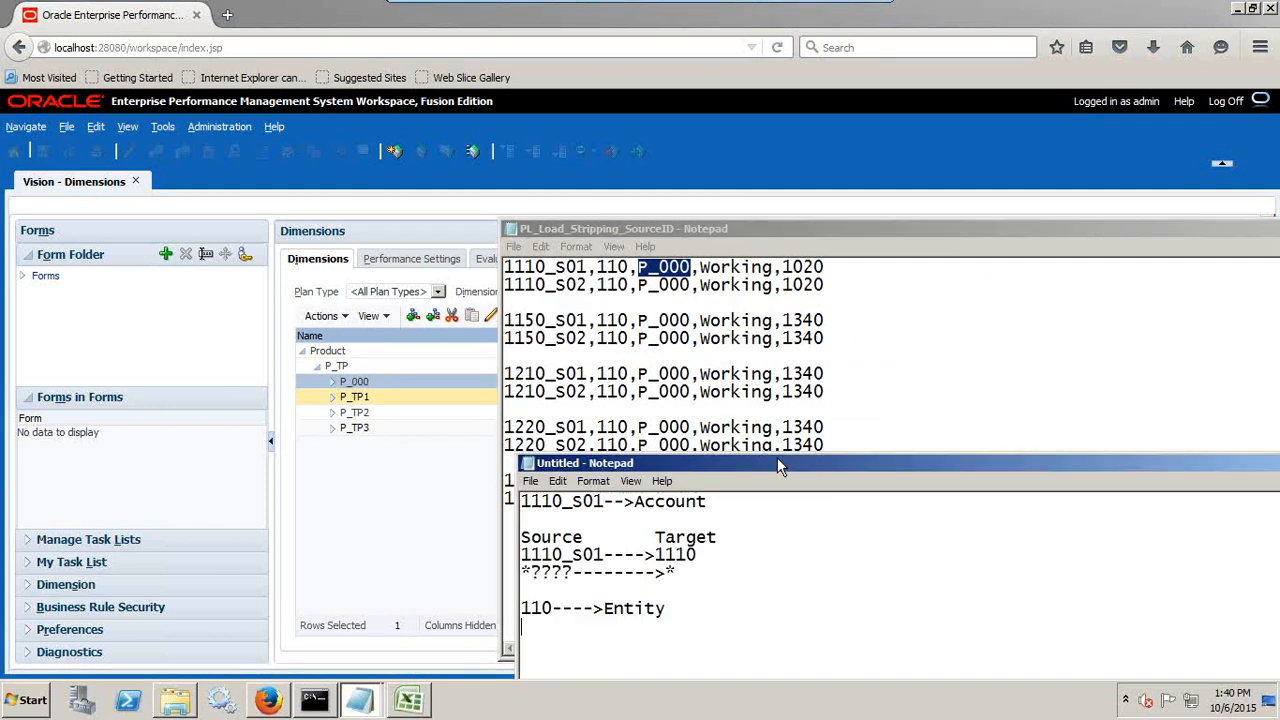
{"action": "key", "text": "ctrl+v"}
{"action": "type", "text": "--->Prodyc"}
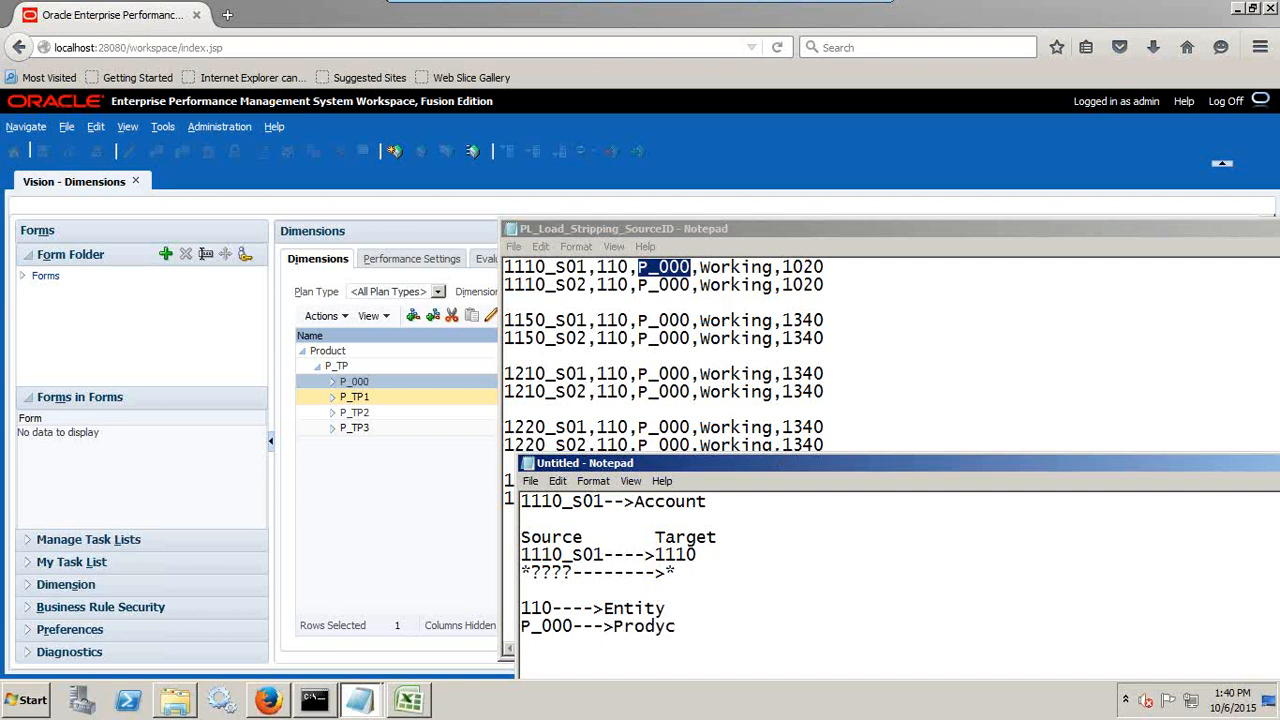
{"action": "key", "text": "BackSpace"}
{"action": "key", "text": "BackSpace"}
{"action": "type", "text": "uct Dimensio"}
{"action": "key", "text": "BackSpace"}
{"action": "type", "text": "imension"}
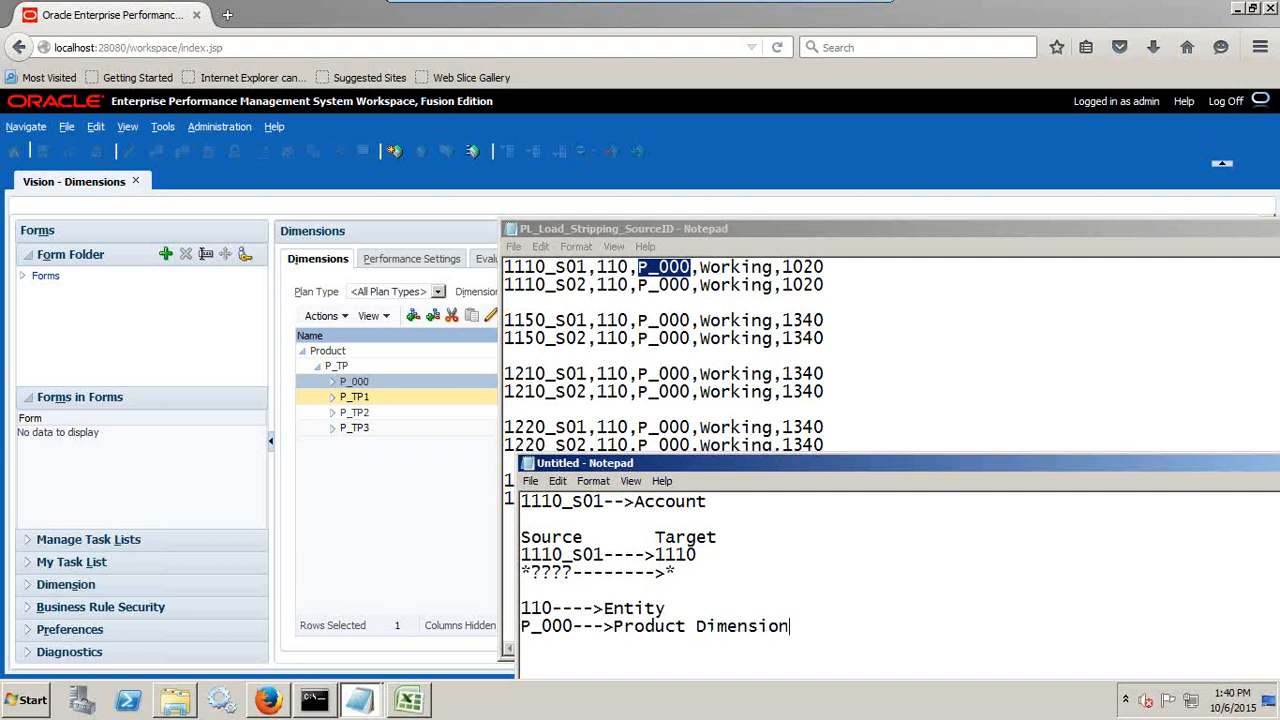
Copy Working from the load file's first row and paste it into the notes below the Product line, after a blank line.
{"action": "key", "text": "alt+Tab"}
{"action": "left_click_drag", "start_coordinate": [775, 268], "coordinate": [704, 268]}
{"action": "key", "text": "ctrl+c"}
{"action": "key", "text": "alt+Tab"}
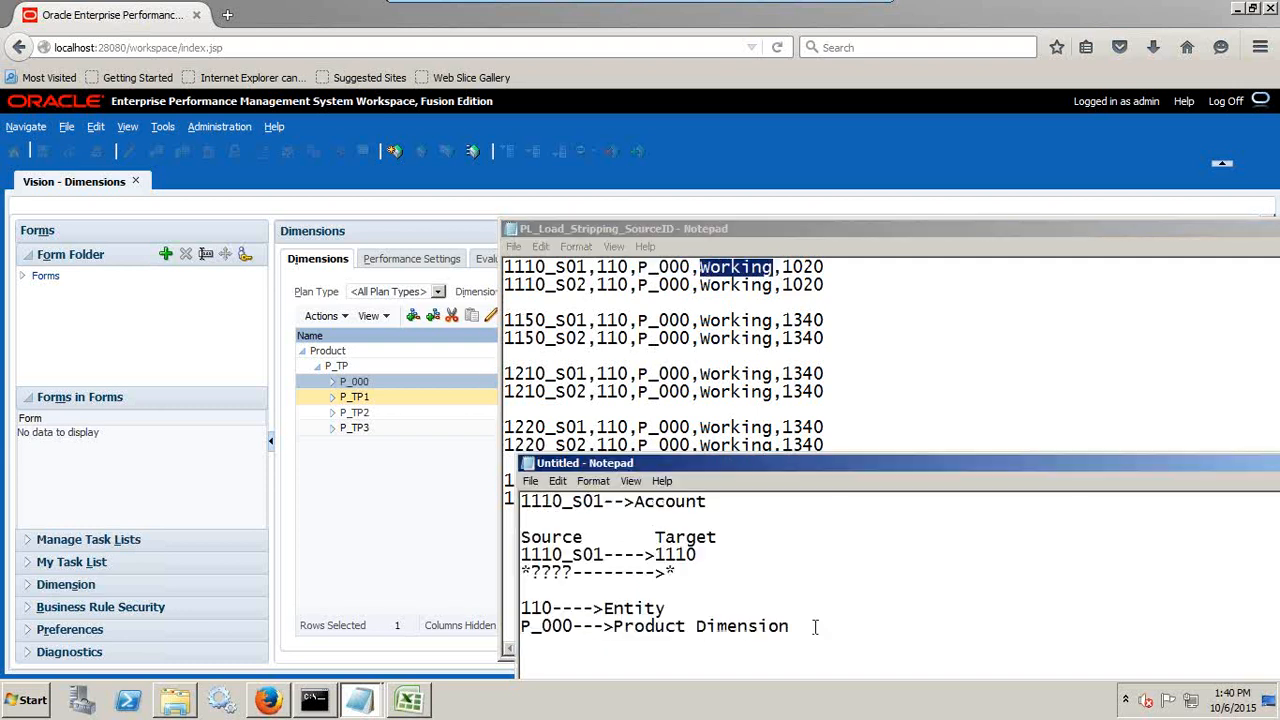
{"action": "key", "text": "Return"}
{"action": "key", "text": "Return"}
{"action": "key", "text": "ctrl+v"}
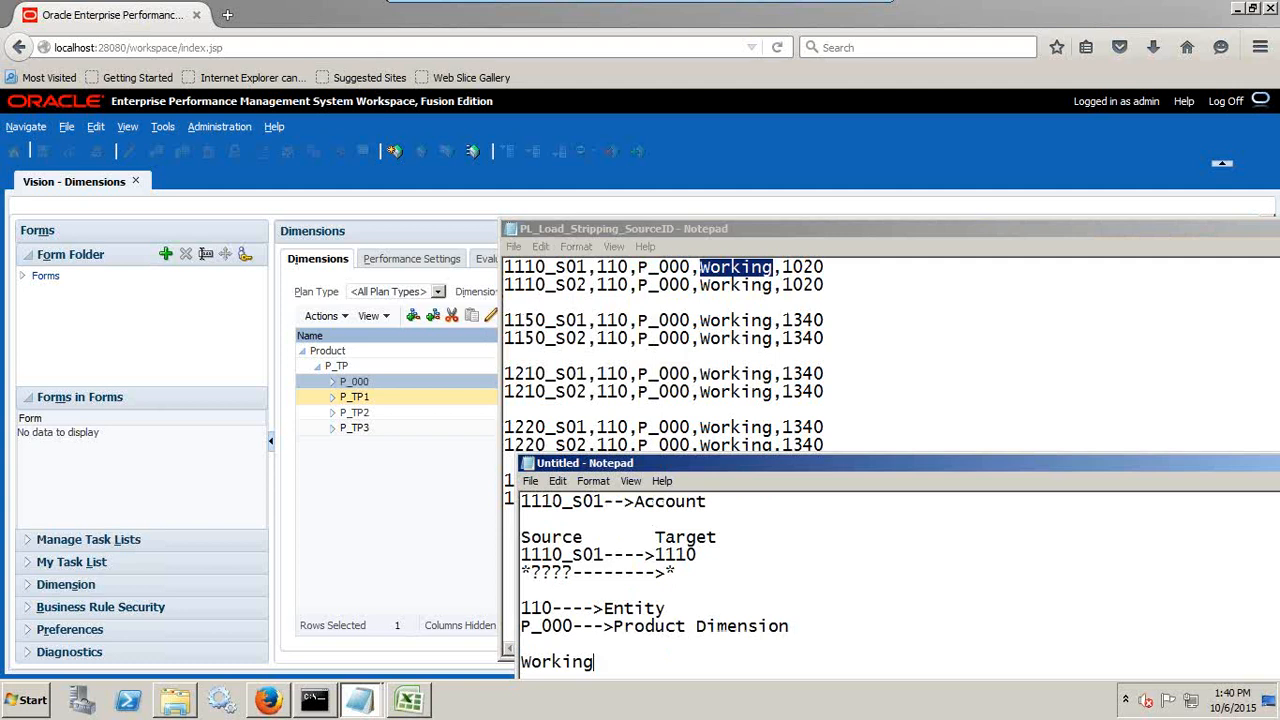
Display the Version dimension's members to check for Working, and complete the note as "Working--->version".
{"action": "left_click", "coordinate": [405, 292]}
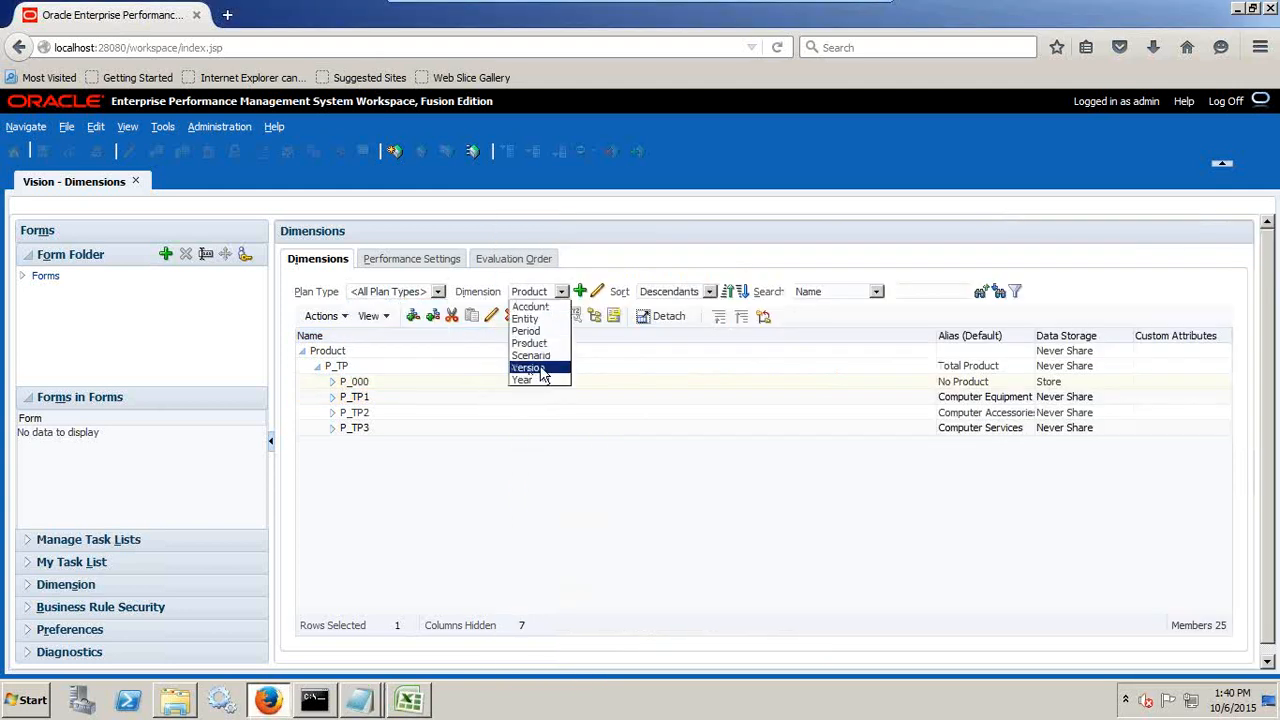
{"action": "left_click", "coordinate": [541, 369]}
{"action": "key", "text": "alt+Tab"}
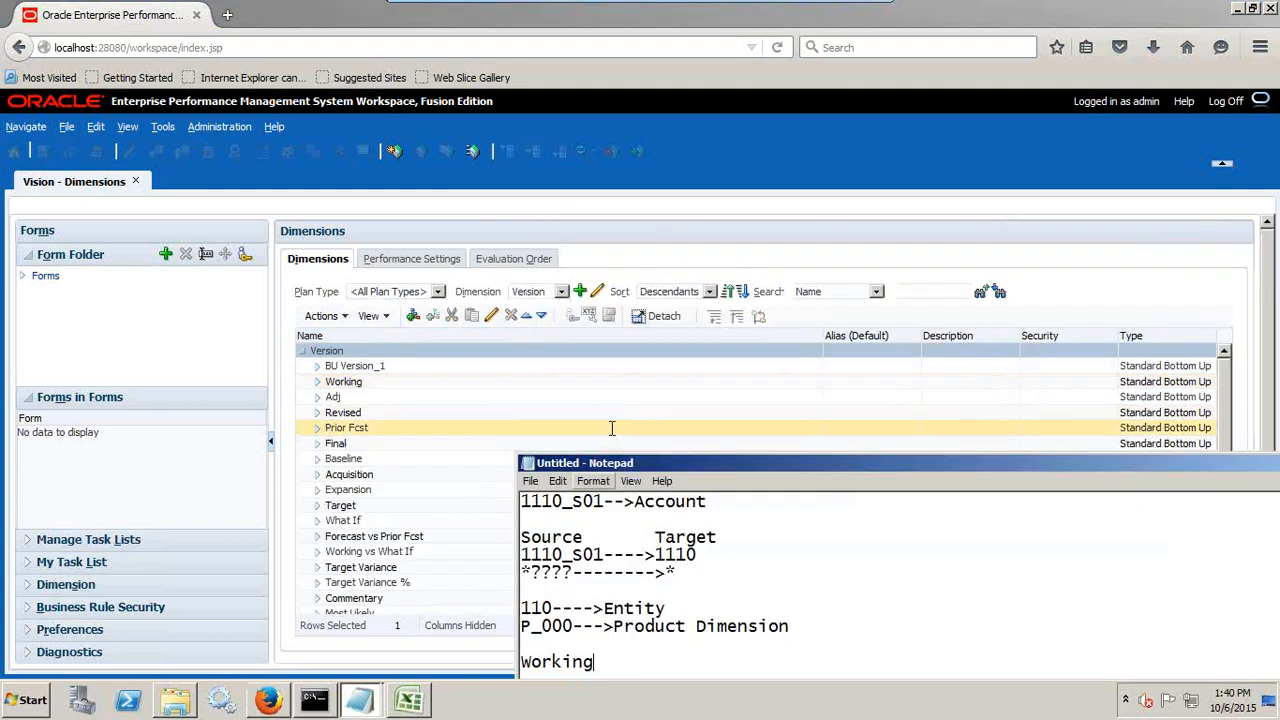
{"action": "type", "text": "--->v"}
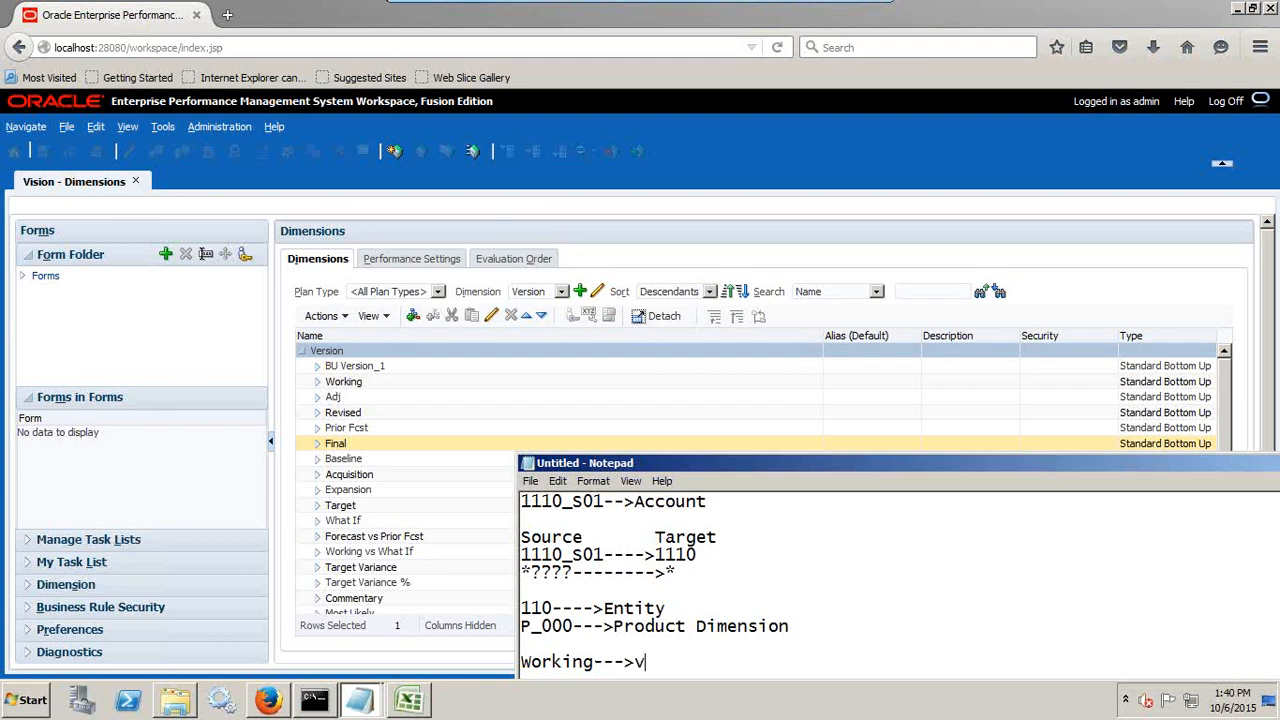
{"action": "type", "text": "ersion"}
Review which dimensions the application offers and add the heading "Total Dimension" at the end of the notes.
{"action": "left_click_drag", "start_coordinate": [646, 466], "coordinate": [898, 270]}
{"action": "left_click", "coordinate": [537, 295]}
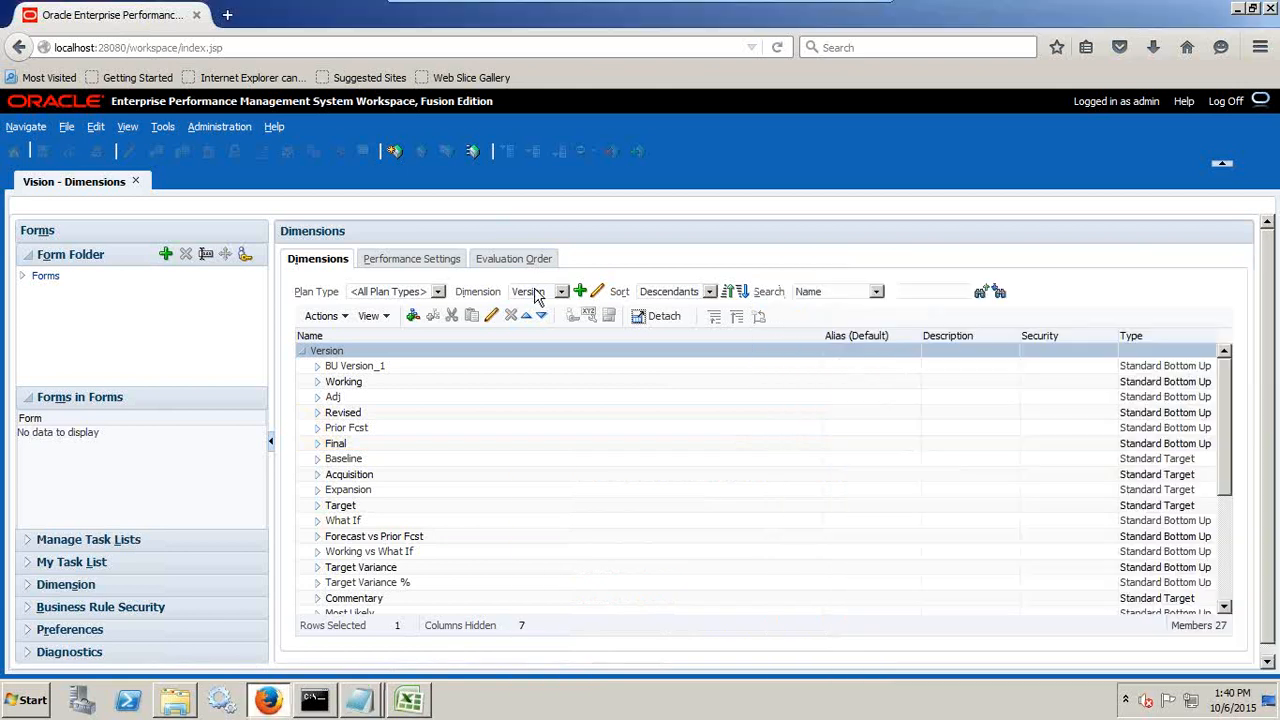
{"action": "left_click", "coordinate": [537, 293]}
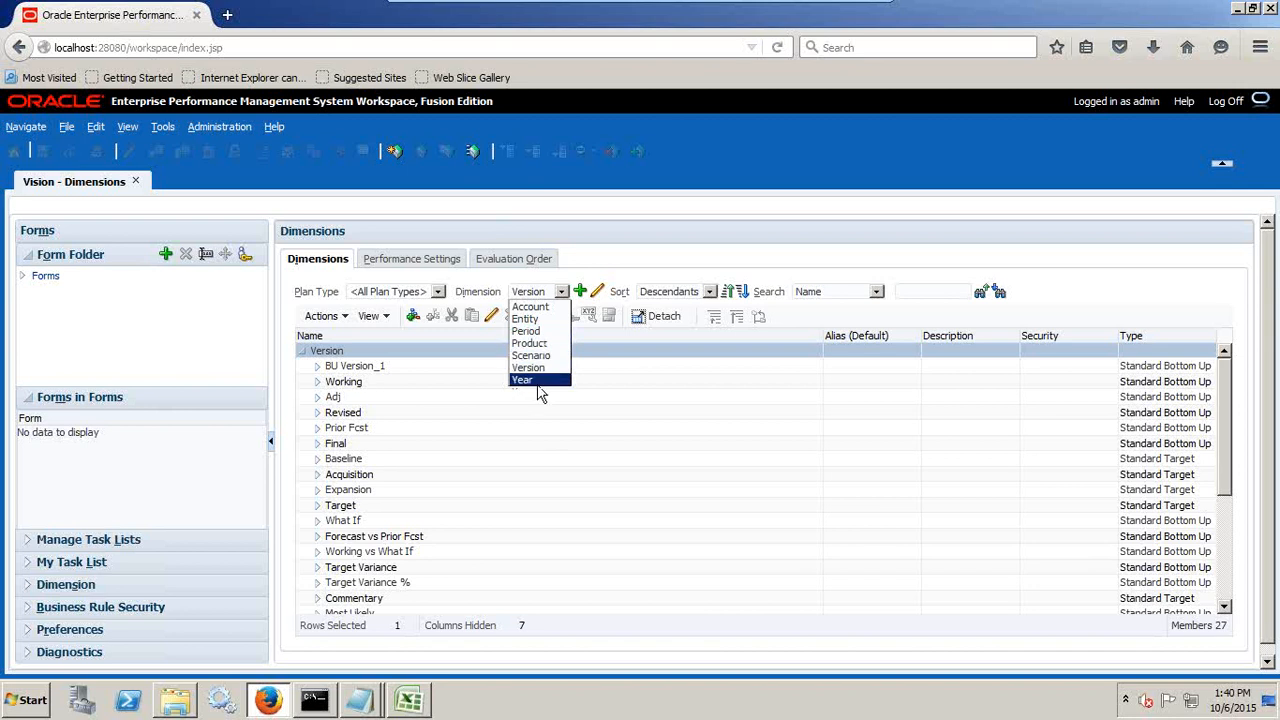
{"action": "key", "text": "alt+Tab"}
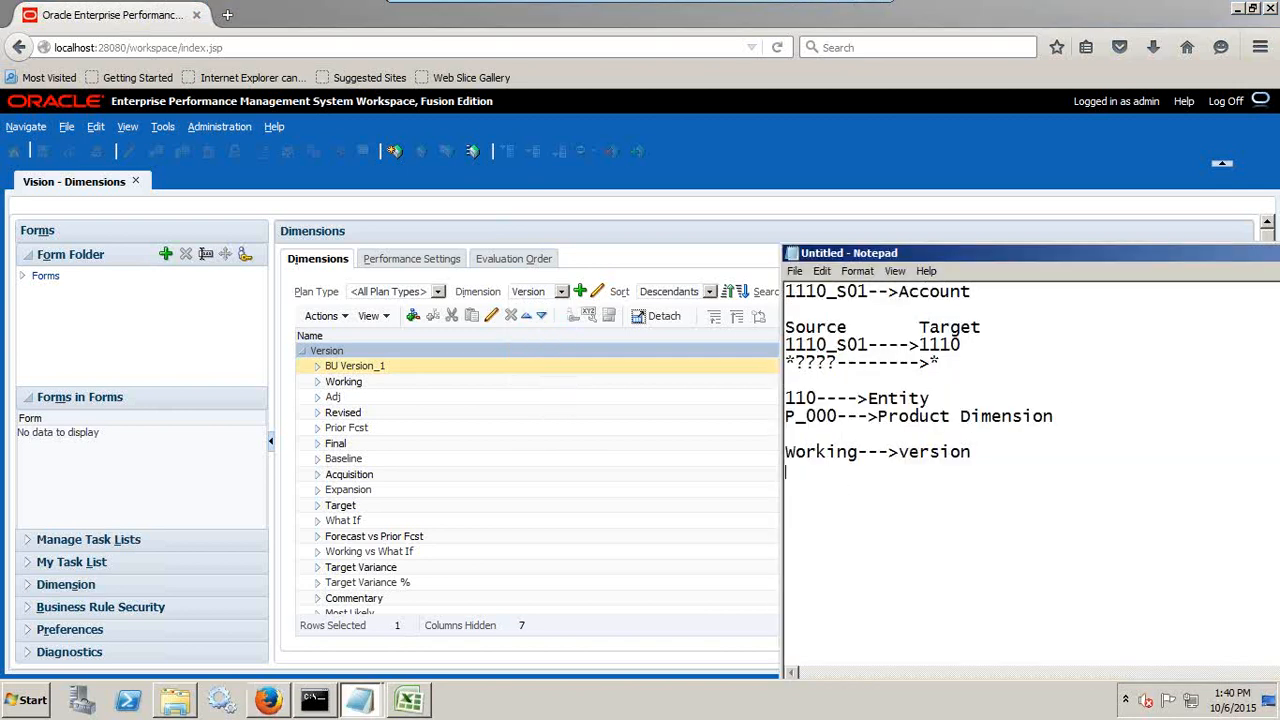
{"action": "key", "text": "Return"}
{"action": "type", "text": "Total Dimension ="}
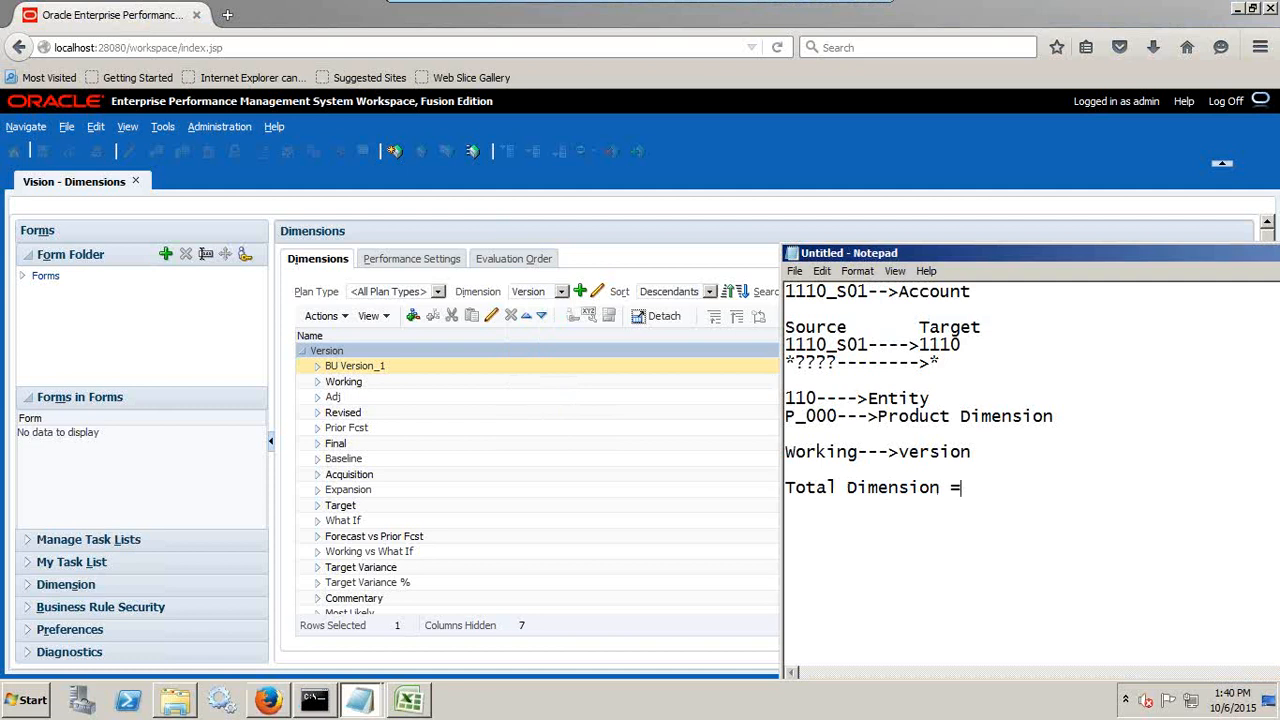
{"action": "key", "text": "BackSpace"}
{"action": "key", "text": "Return"}
List "i) Period", "ii) Year" and "iii) Scenario" under the Total Dimension heading, and append "= 07" to the heading.
{"action": "type", "text": "i) Period"}
{"action": "key", "text": "Return"}
{"action": "type", "text": "ii"}
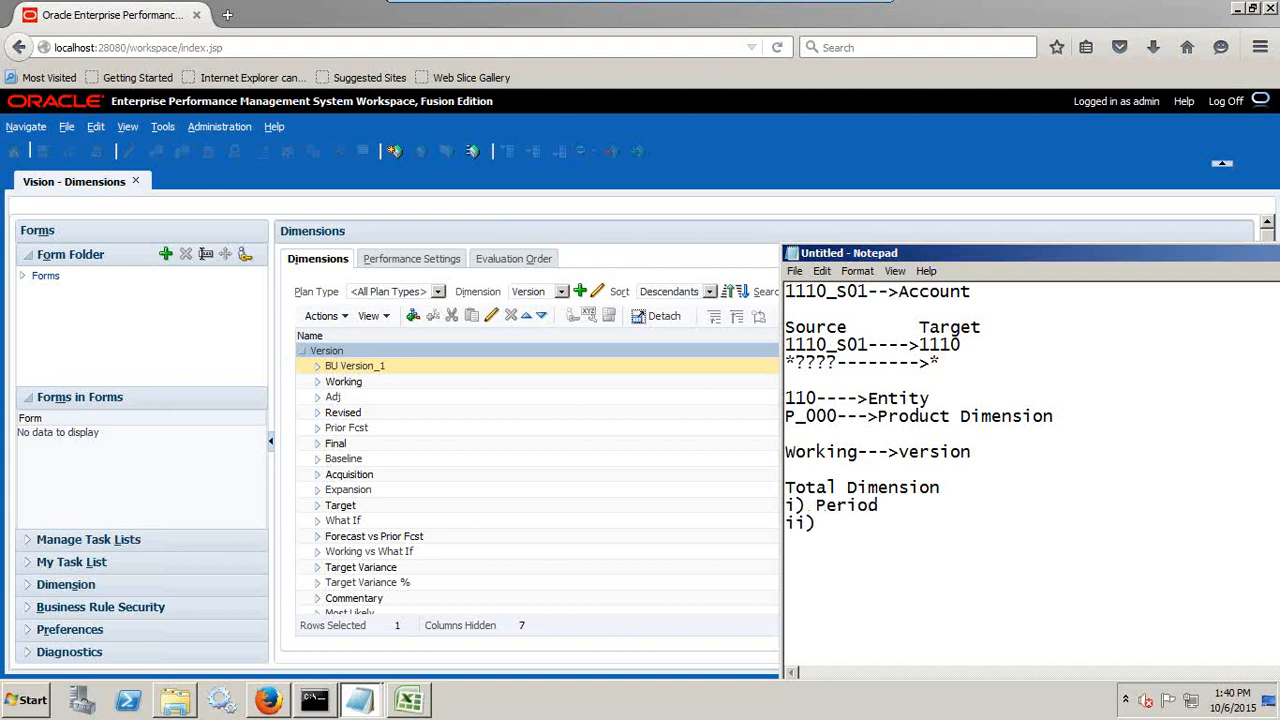
{"action": "type", "text": ") Year"}
{"action": "type", "text": "iii"}
{"action": "type", "text": ") Scne"}
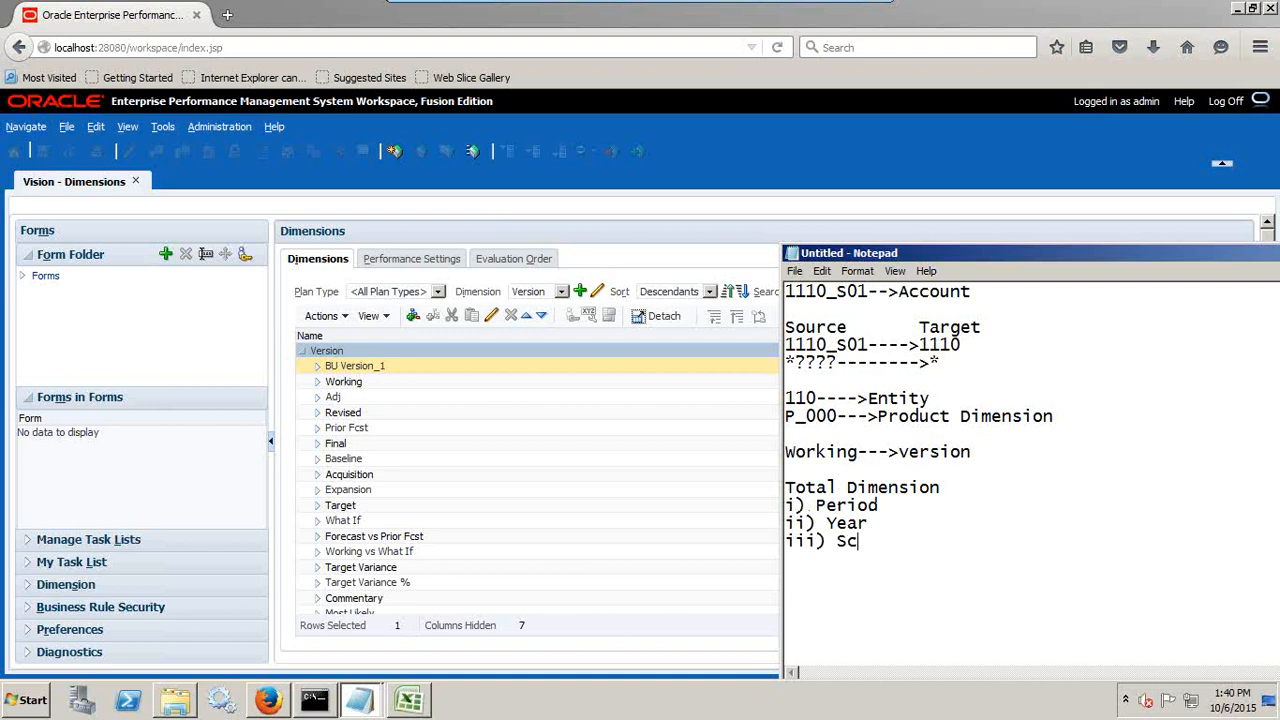
{"action": "key", "text": "BackSpace"}
{"action": "type", "text": "nario"}
{"action": "key", "text": "Up"}
{"action": "key", "text": "Up"}
{"action": "type", "text": "= 07"}
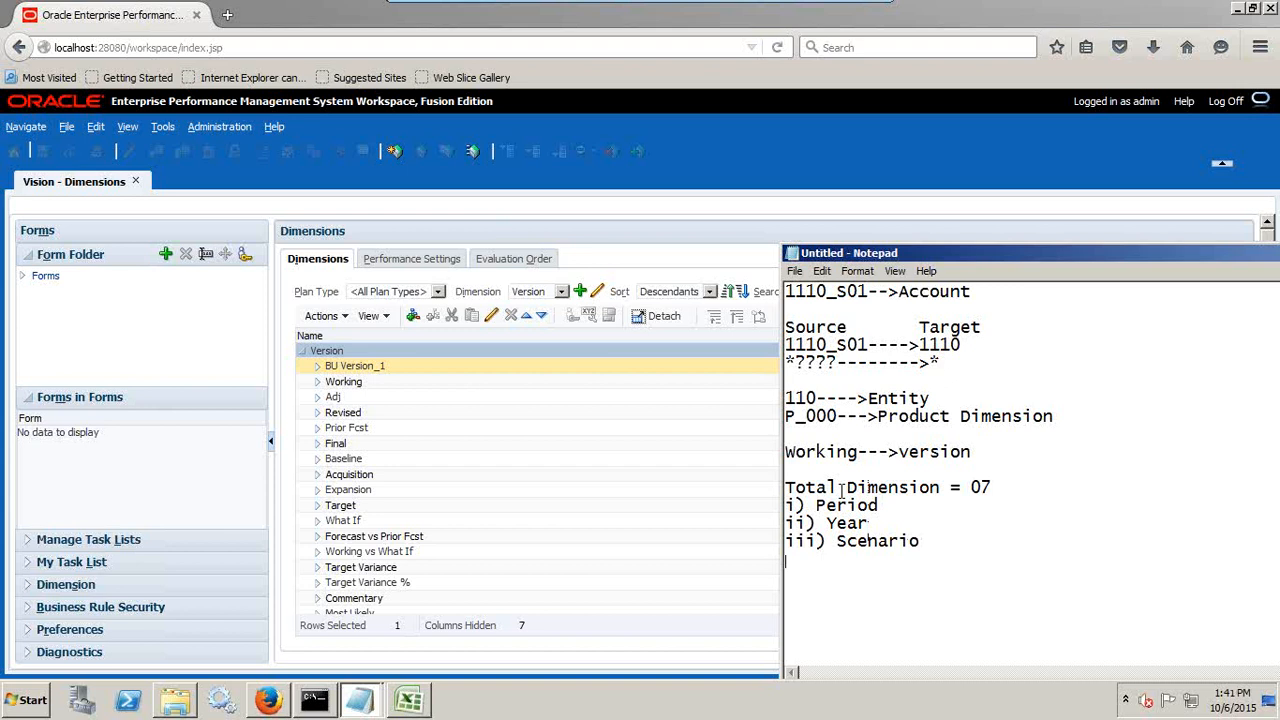
Add the line "Remaining Dimension = 04" below the dimension list, separated by a blank line.
{"action": "key", "text": "ctrl+End"}
{"action": "key", "text": "Return"}
{"action": "key", "text": "Return"}
{"action": "type", "text": "Remaining "}
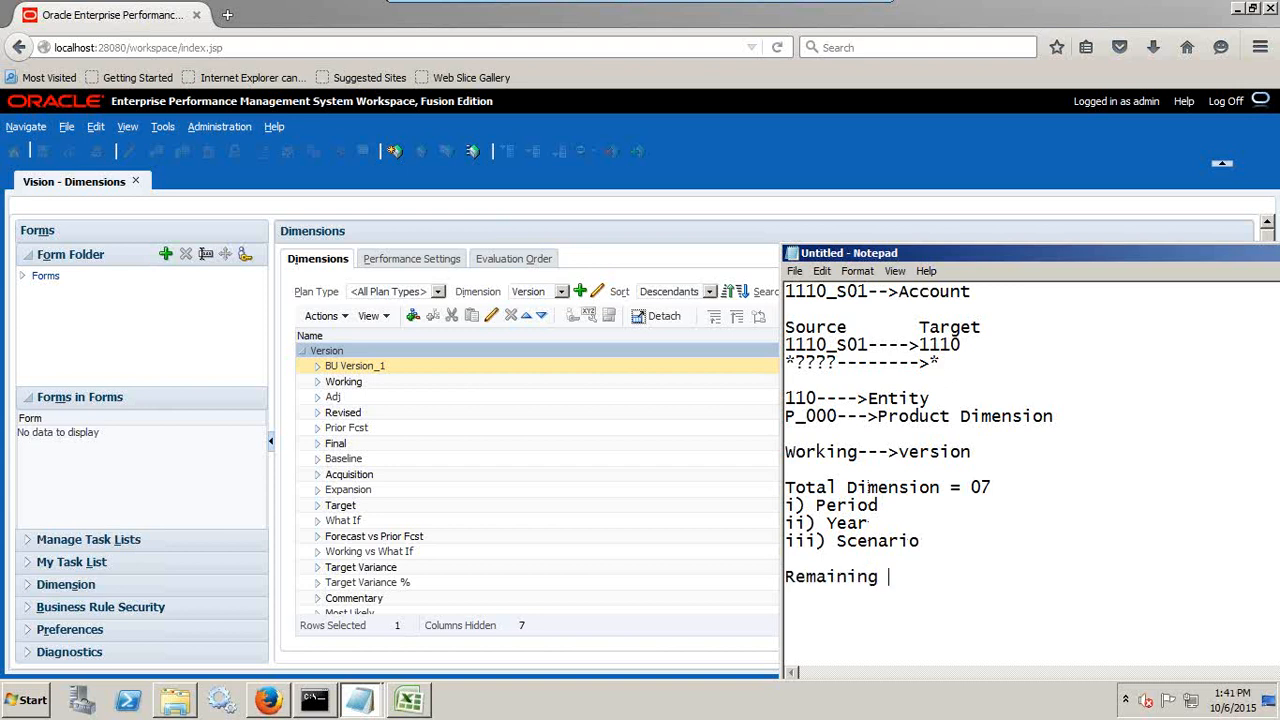
{"action": "type", "text": "Dimension =03"}
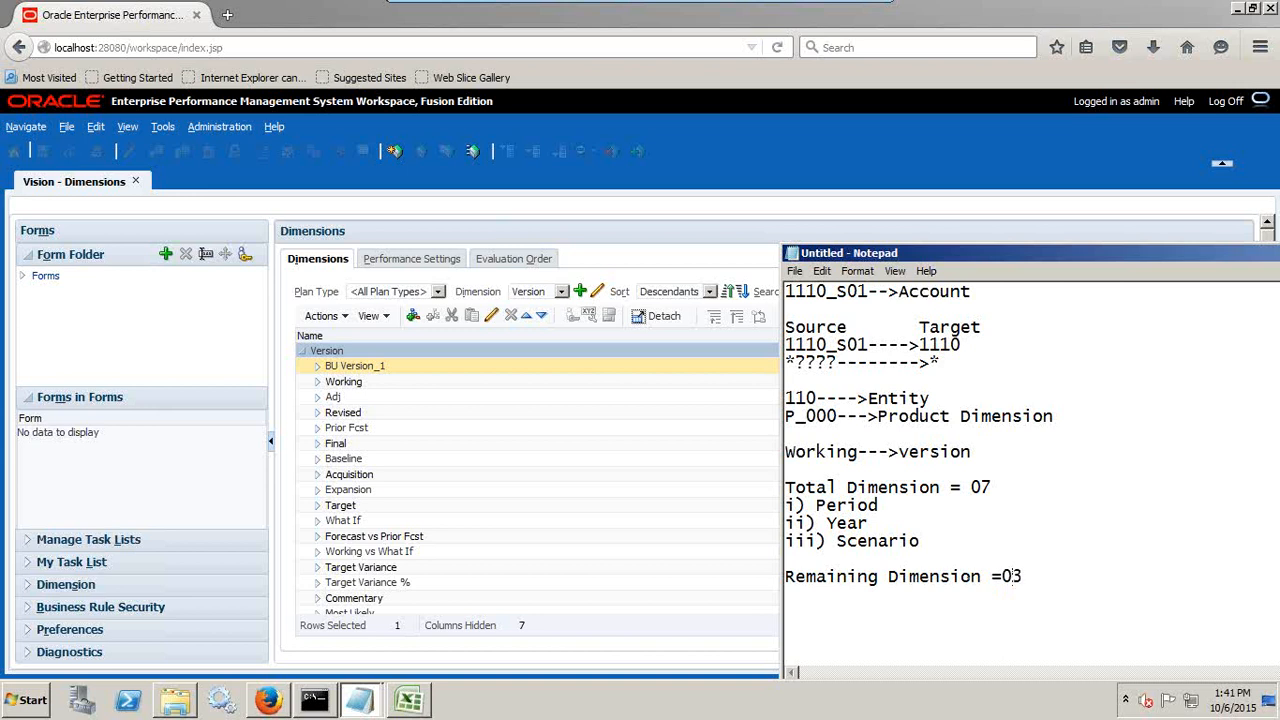
{"action": "key", "text": "Left"}
{"action": "key", "text": "Left"}
{"action": "key", "text": "BackSpace"}
Bring up the load file, go through its first row's fields, highlight the amount 1020 and move the file clear of the notes.
{"action": "left_click", "coordinate": [360, 700]}
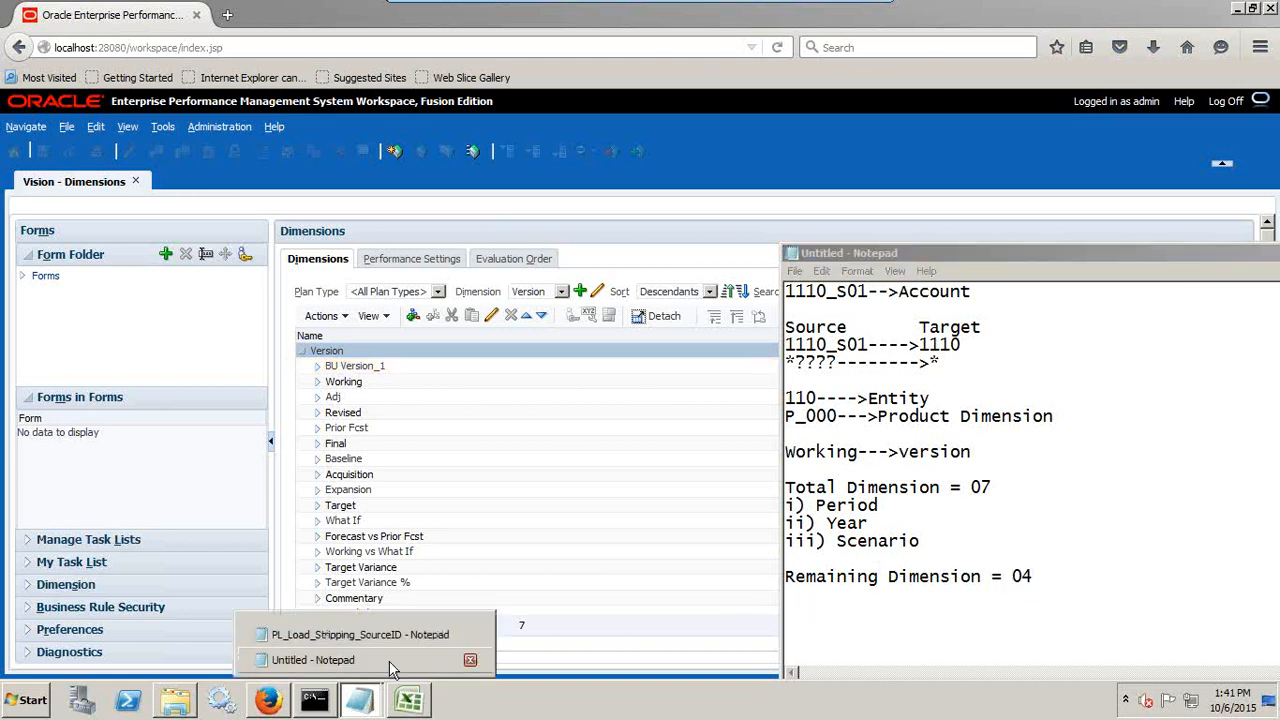
{"action": "left_click", "coordinate": [396, 636]}
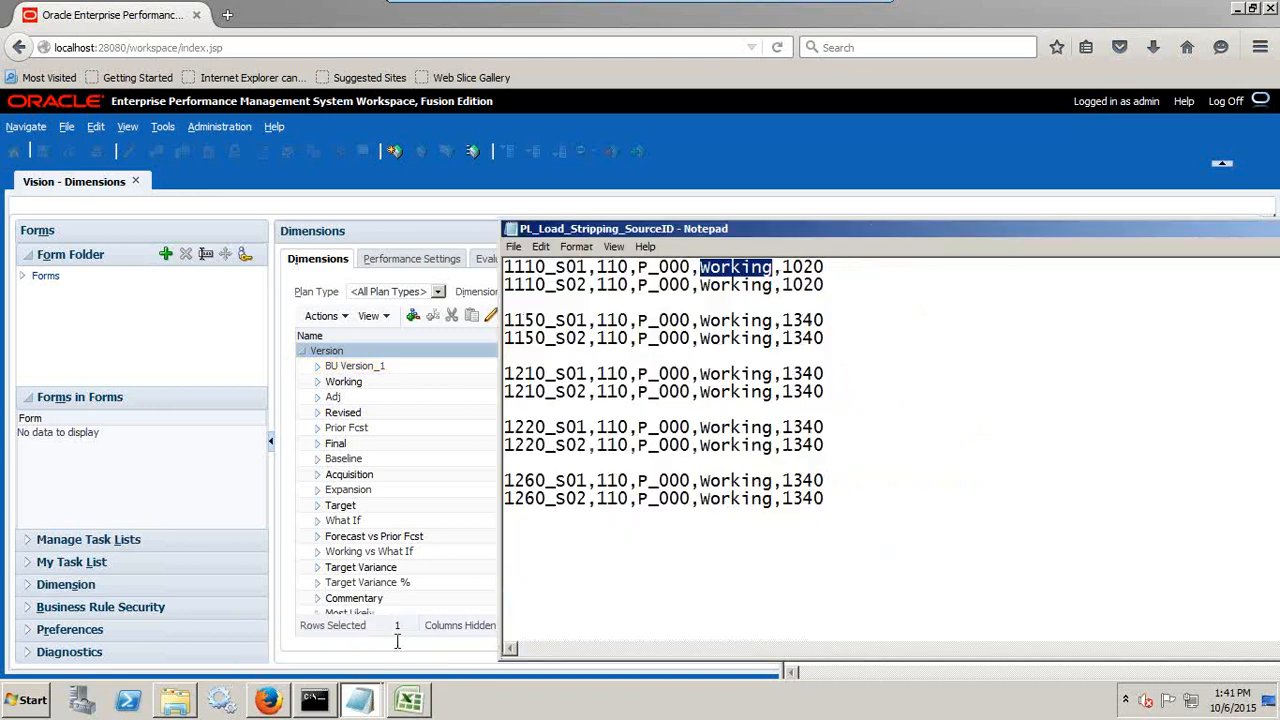
{"action": "left_click", "coordinate": [549, 270]}
{"action": "left_click", "coordinate": [658, 267]}
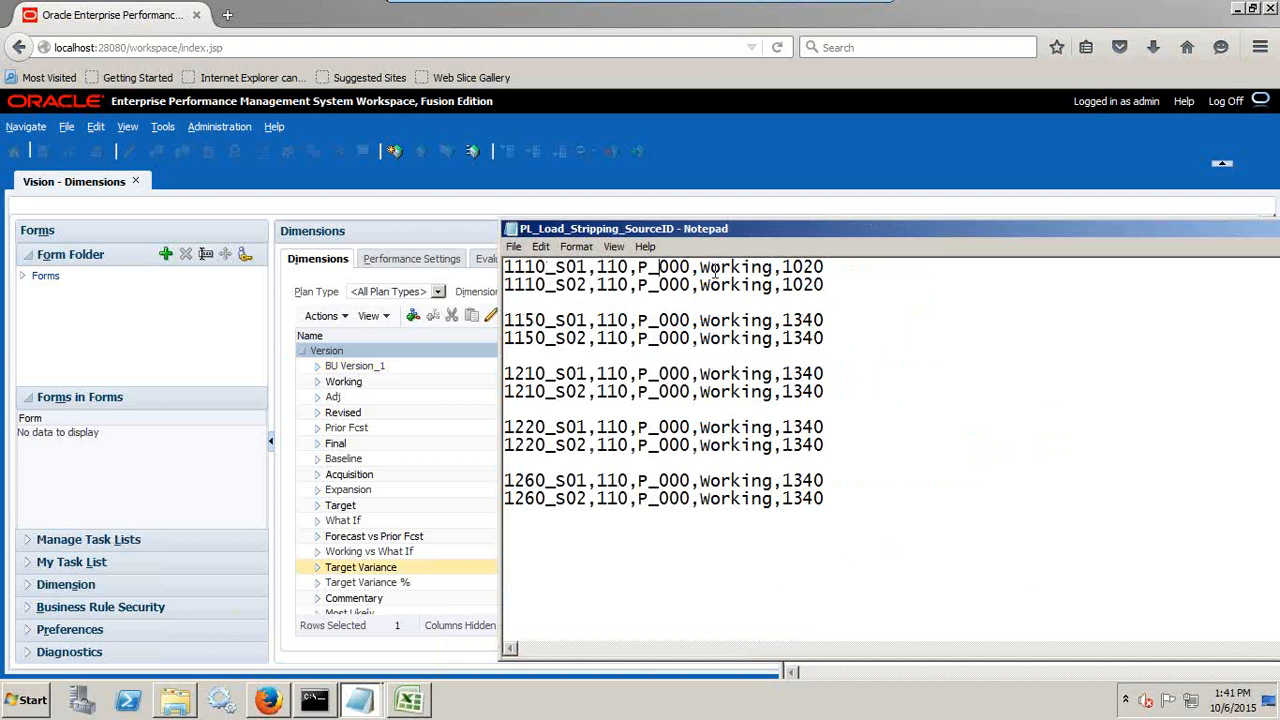
{"action": "left_click_drag", "start_coordinate": [831, 266], "coordinate": [763, 127]}
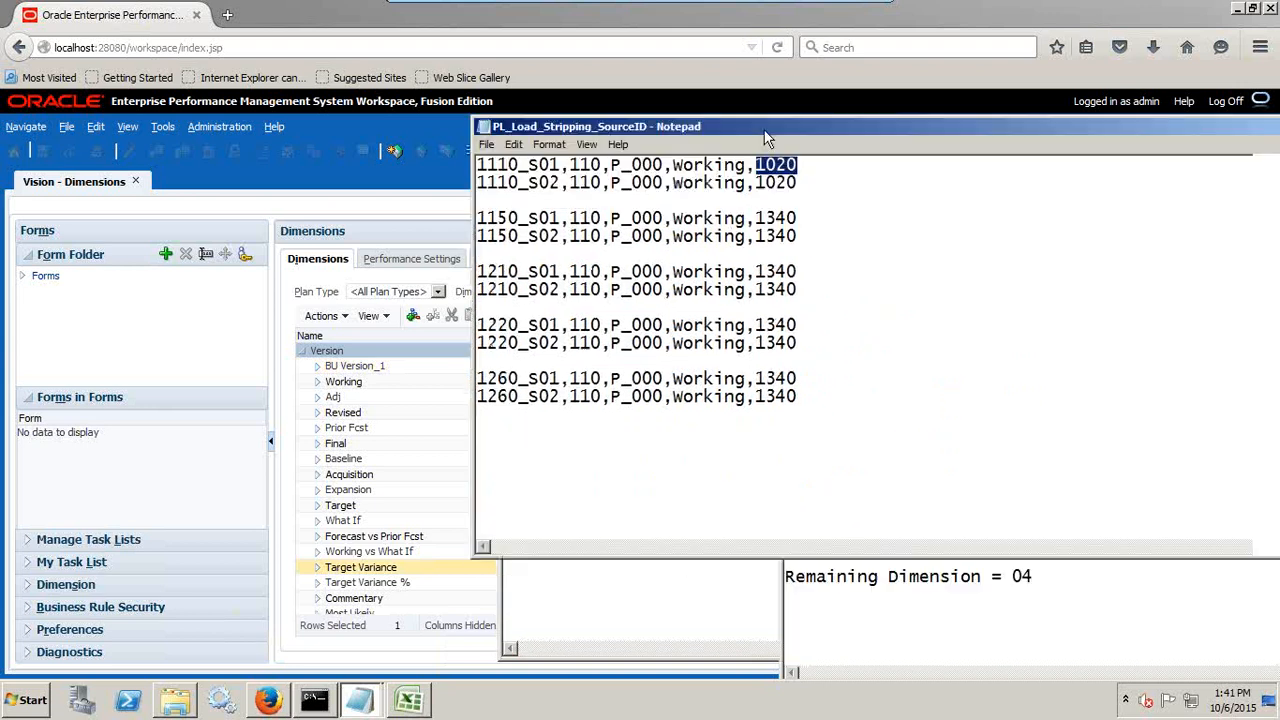
Highlight the "Remaining Dimension = 04" line in the notes and return to the EPM Workspace in Firefox.
{"action": "left_click", "coordinate": [887, 576]}
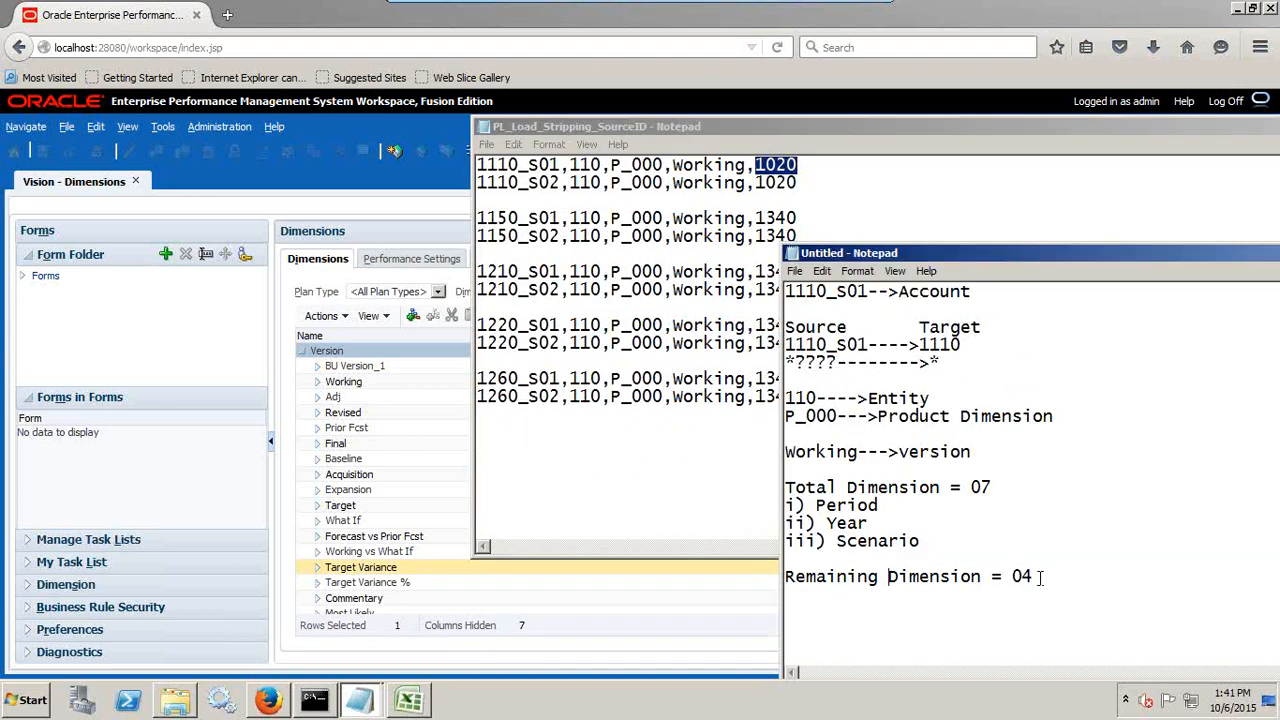
{"action": "left_click_drag", "start_coordinate": [1040, 577], "coordinate": [772, 580]}
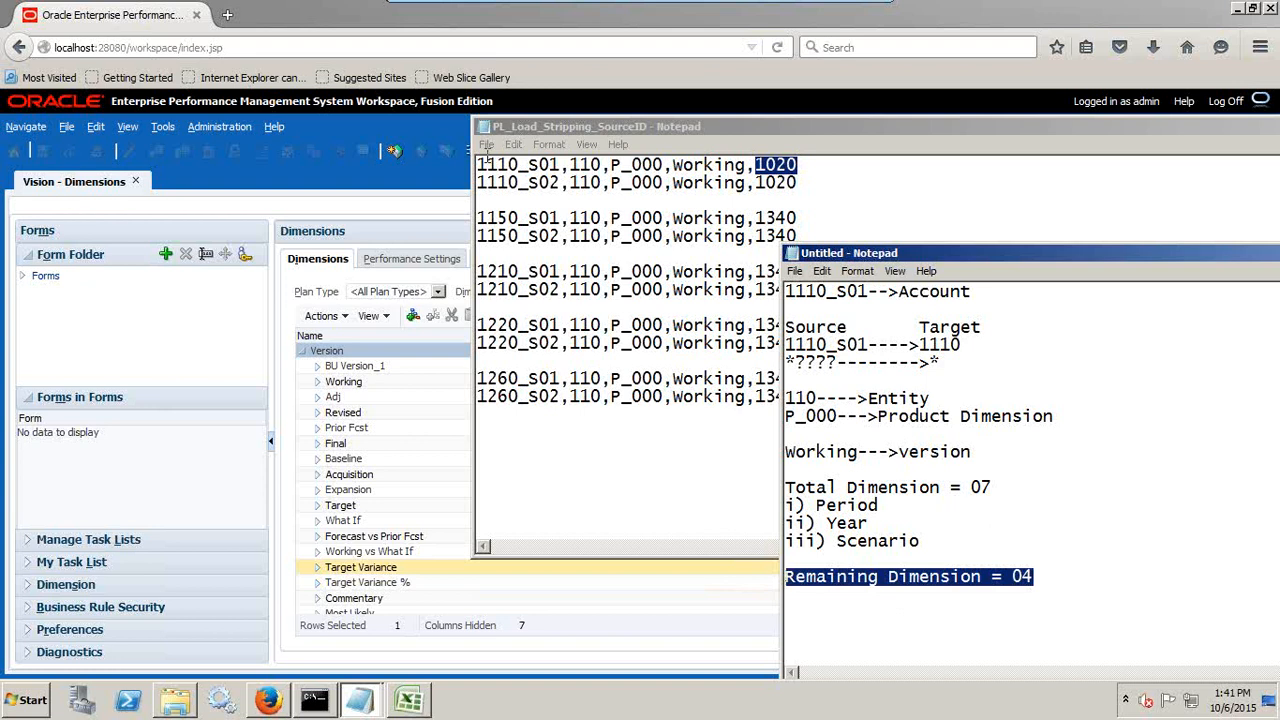
{"action": "left_click", "coordinate": [417, 189]}
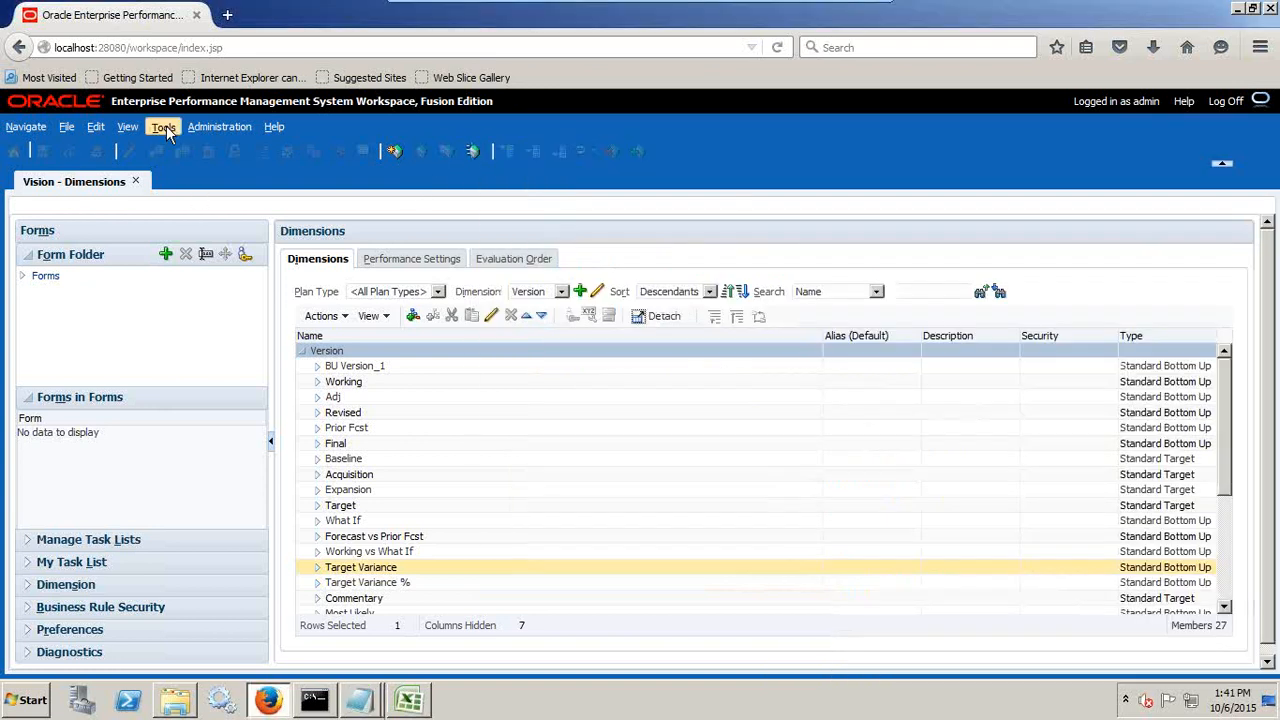
Open the application settings in Data Management's setup and check the available target applications, keeping FMAPP1 selected.
{"action": "left_click", "coordinate": [26, 127]}
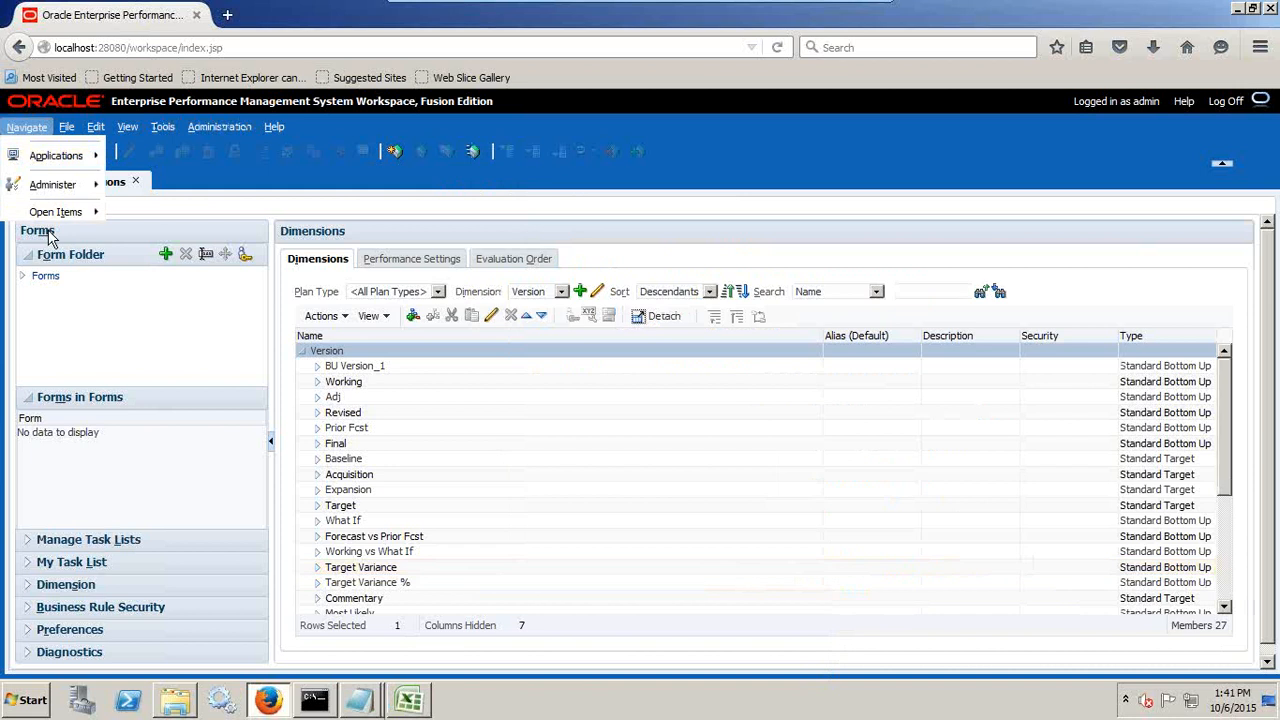
{"action": "mouse_move", "coordinate": [62, 188]}
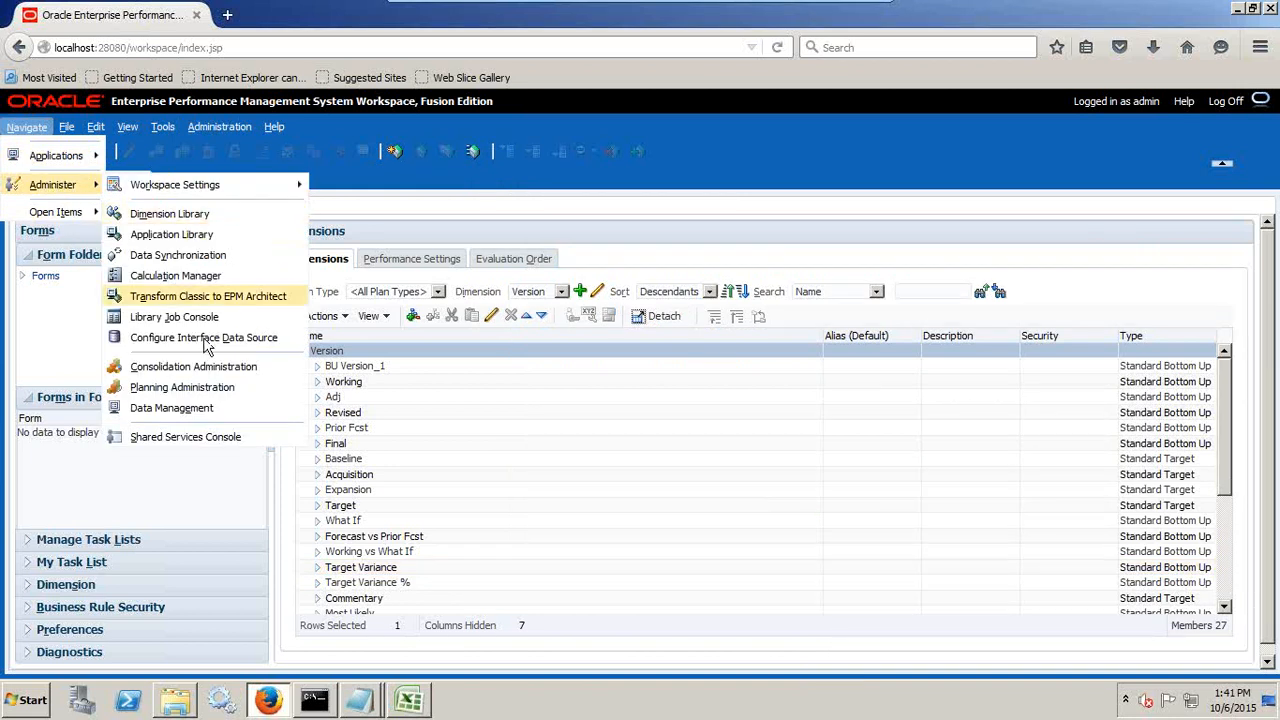
{"action": "left_click", "coordinate": [214, 409]}
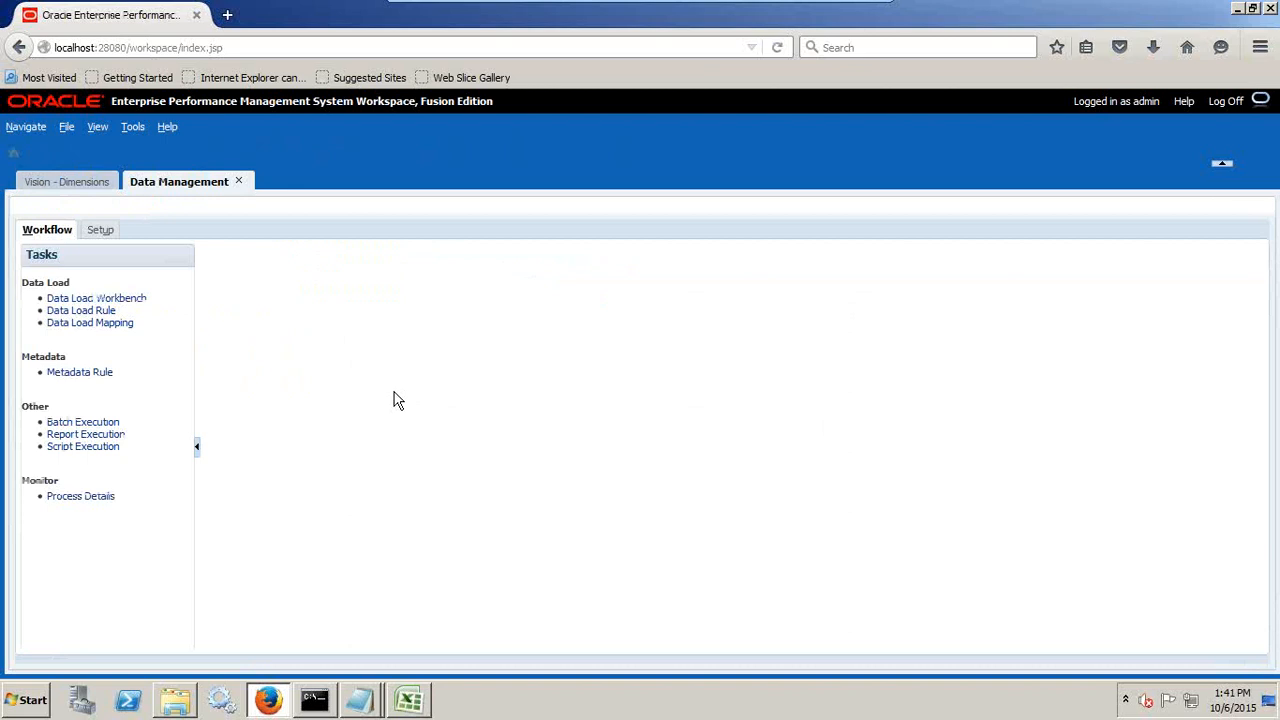
{"action": "left_click", "coordinate": [93, 233]}
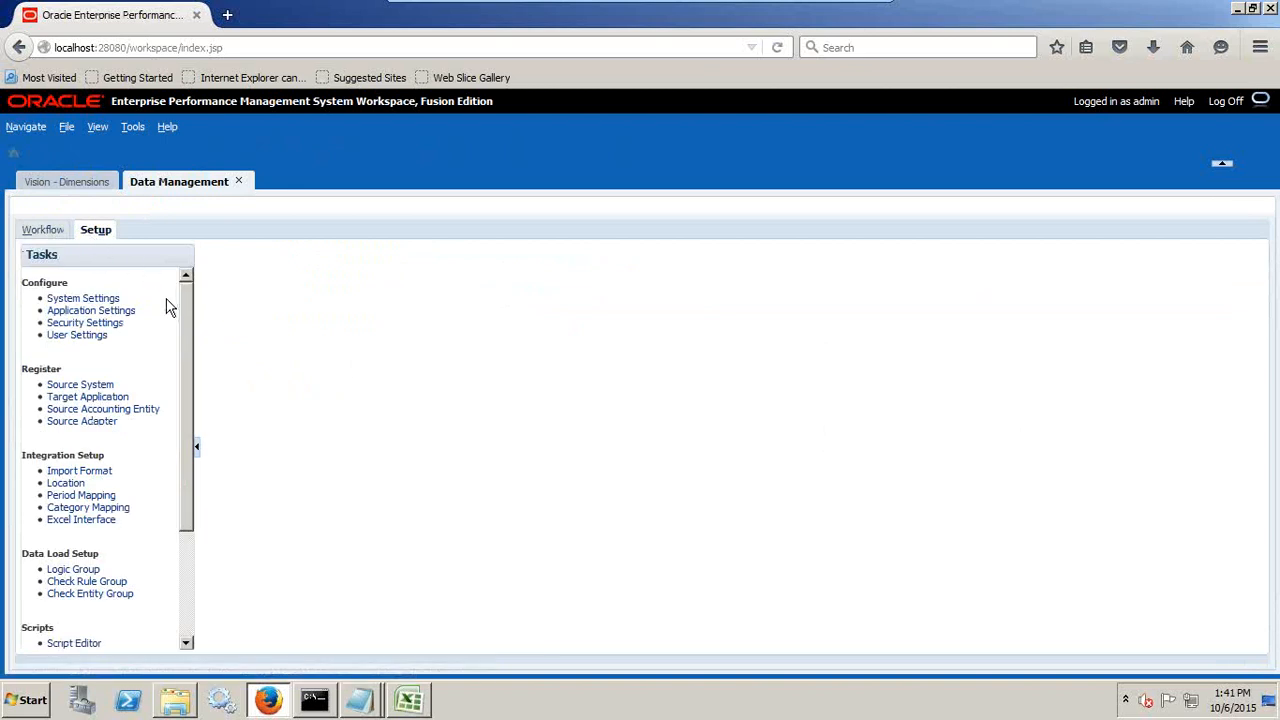
{"action": "left_click", "coordinate": [118, 311]}
{"action": "left_click", "coordinate": [369, 300]}
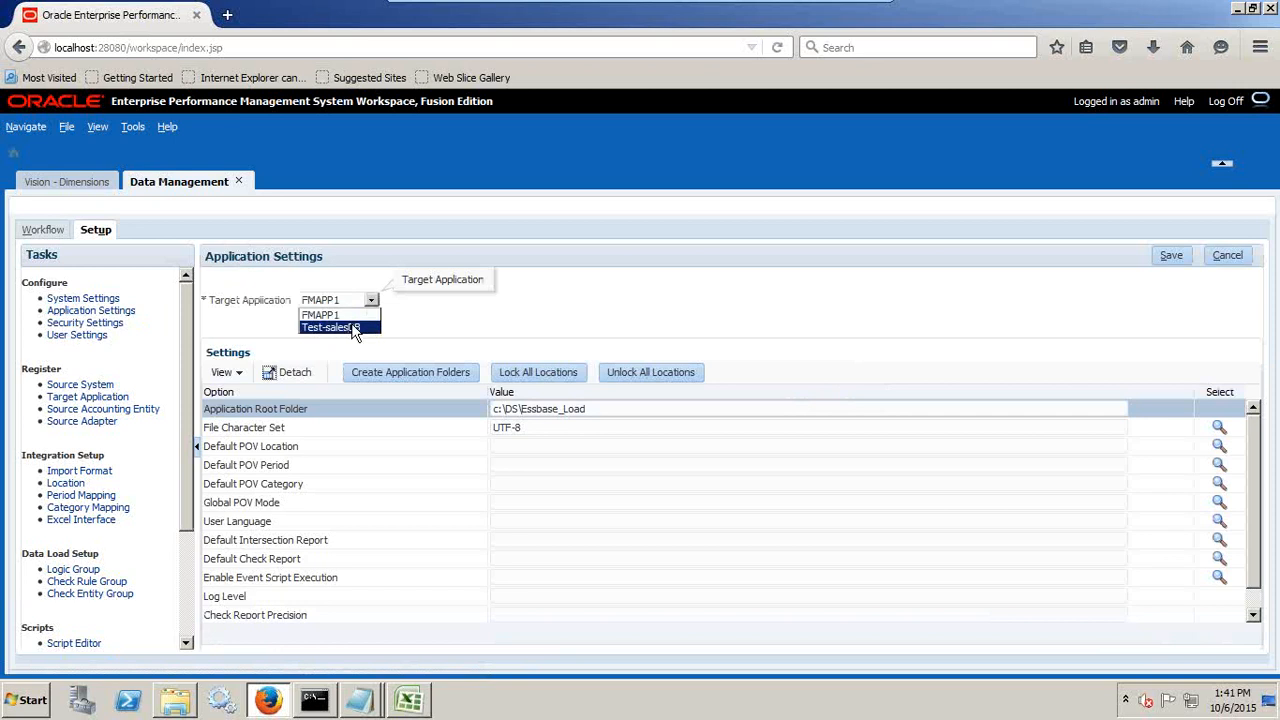
{"action": "left_click", "coordinate": [330, 315]}
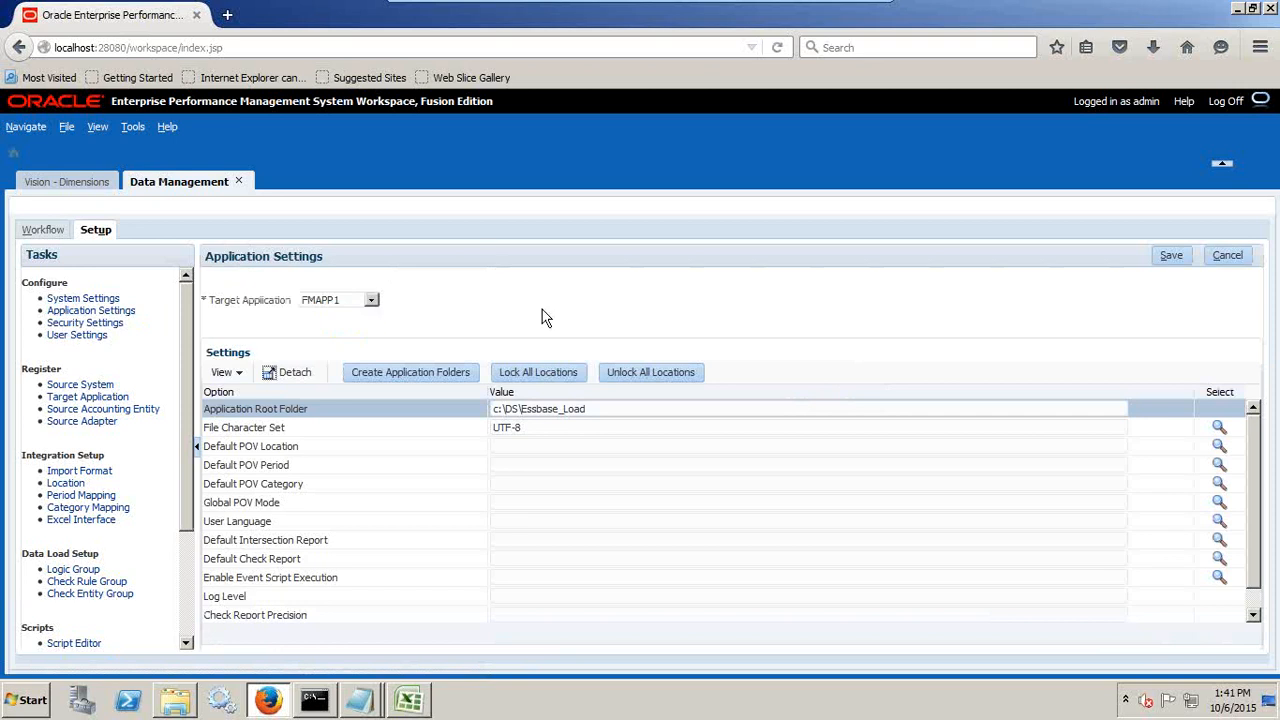
Add the Planning application Vision as a target application and review its dimension details.
{"action": "left_click", "coordinate": [100, 397]}
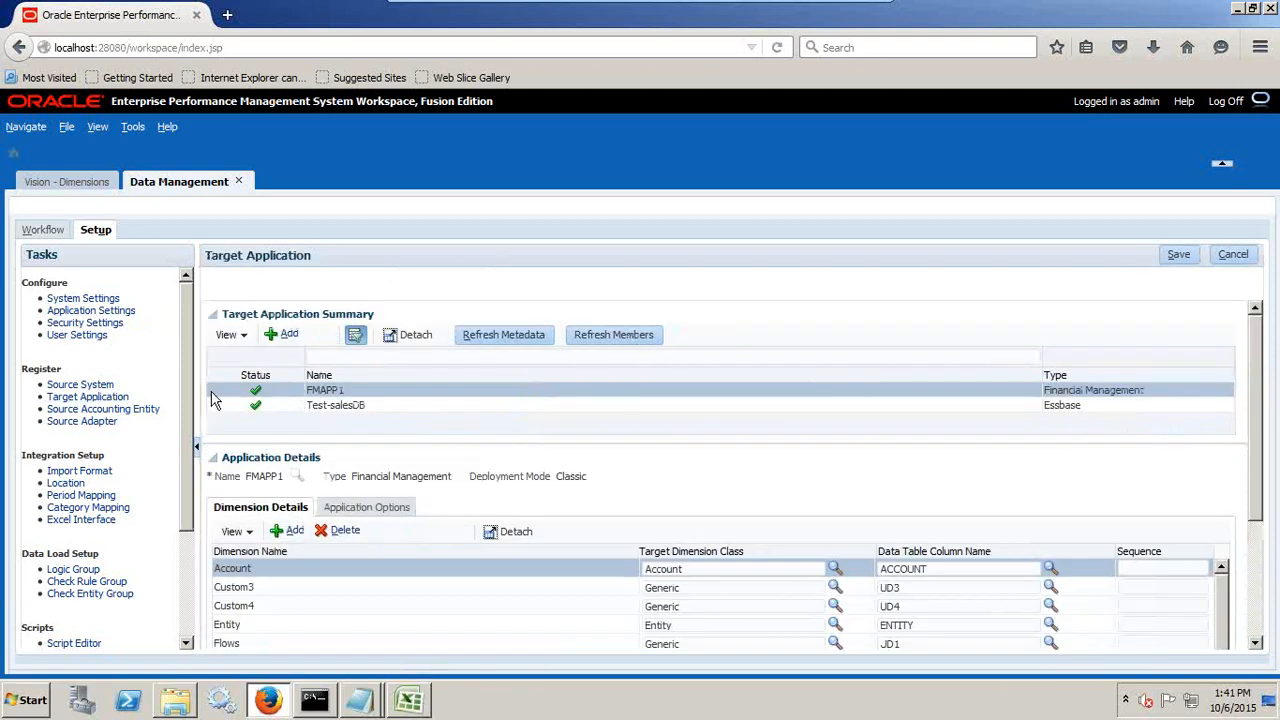
{"action": "left_click", "coordinate": [287, 335]}
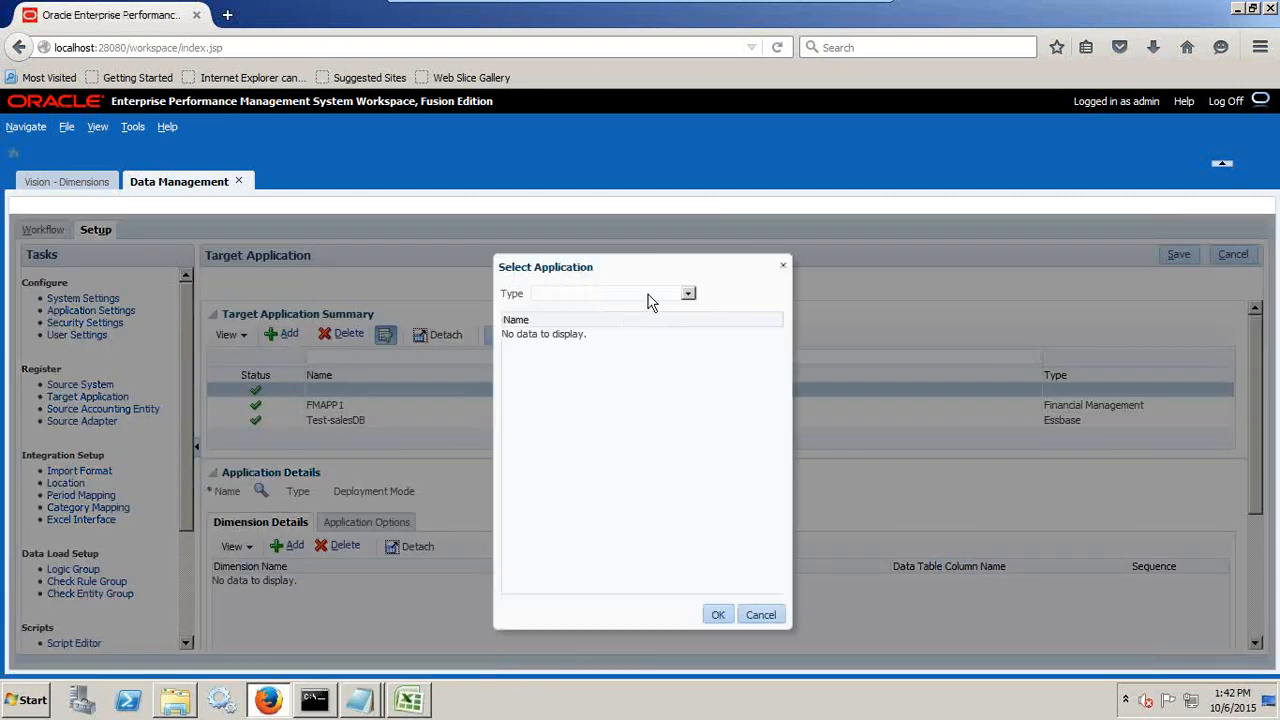
{"action": "left_click", "coordinate": [648, 295]}
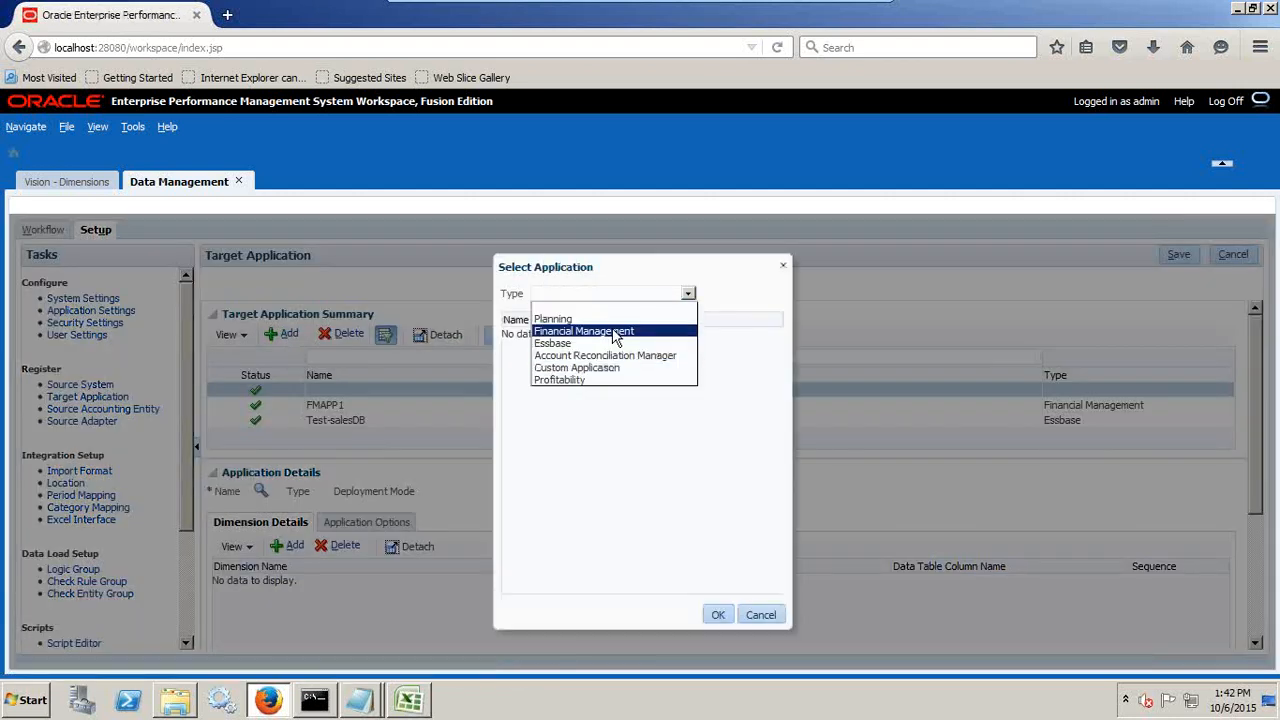
{"action": "left_click", "coordinate": [607, 318]}
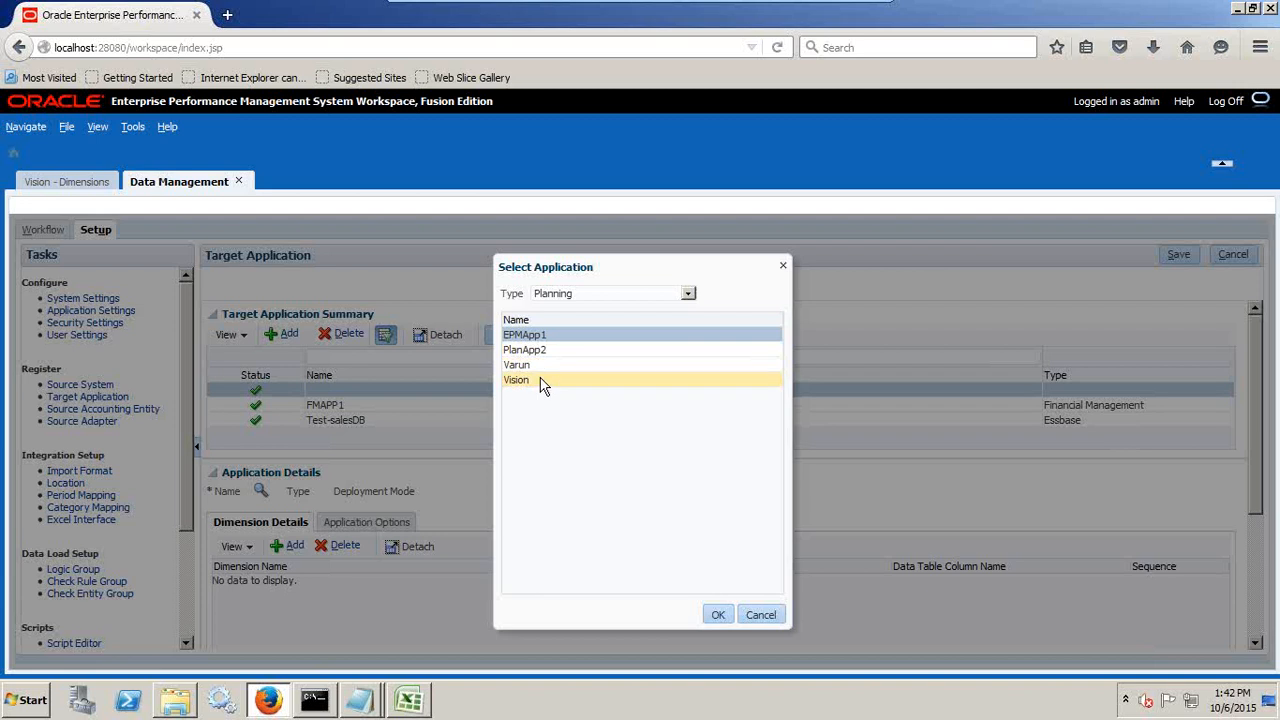
{"action": "left_click", "coordinate": [541, 383]}
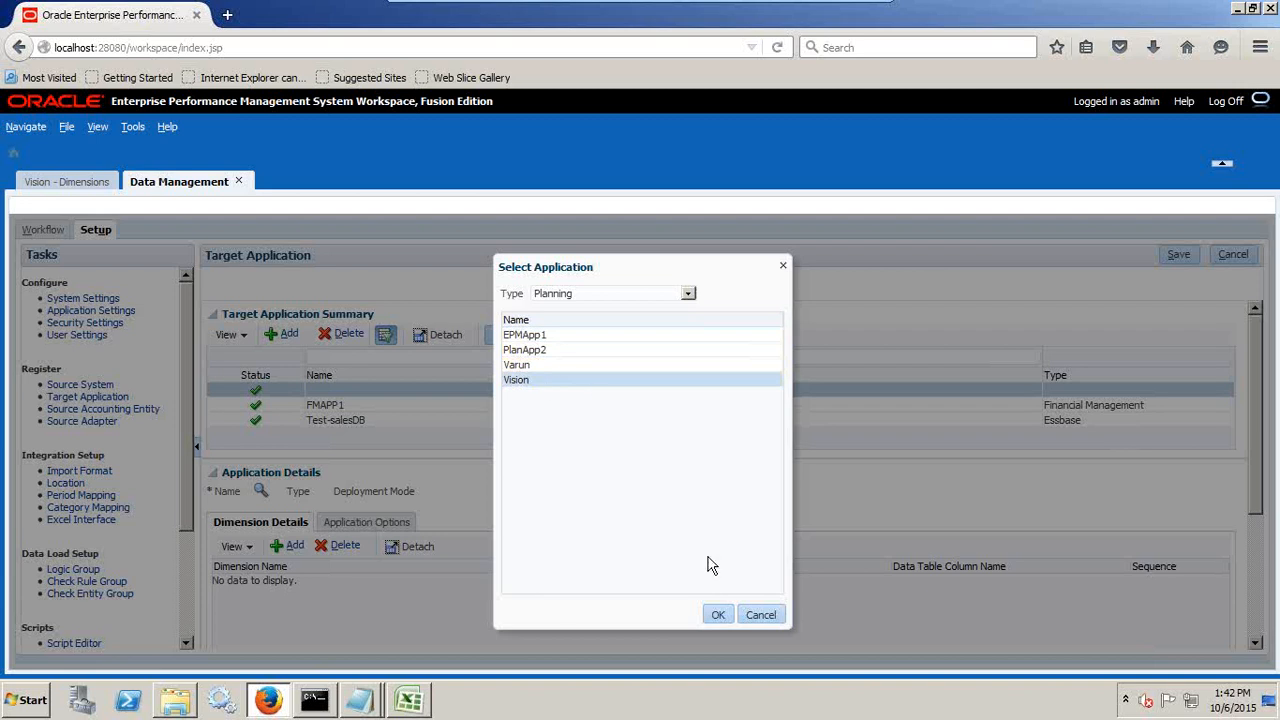
{"action": "left_click", "coordinate": [716, 613]}
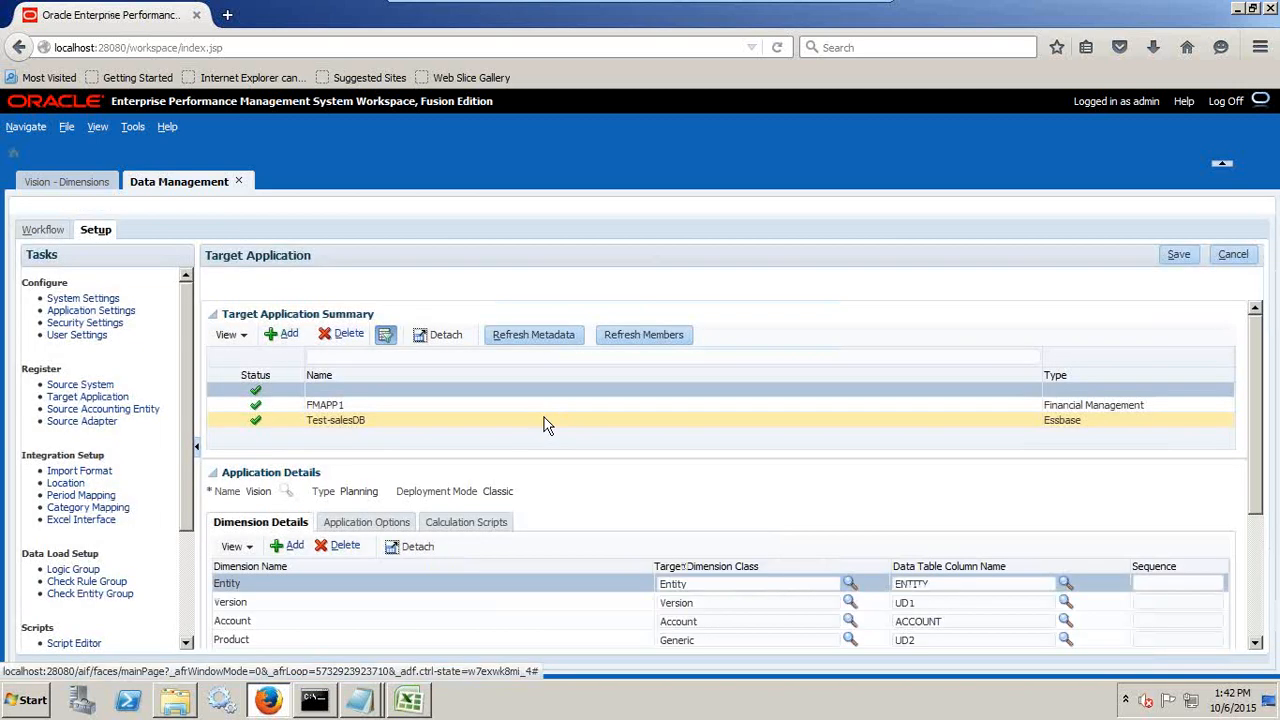
{"action": "scroll", "coordinate": [549, 427], "scroll_direction": "down", "scroll_amount": 2}
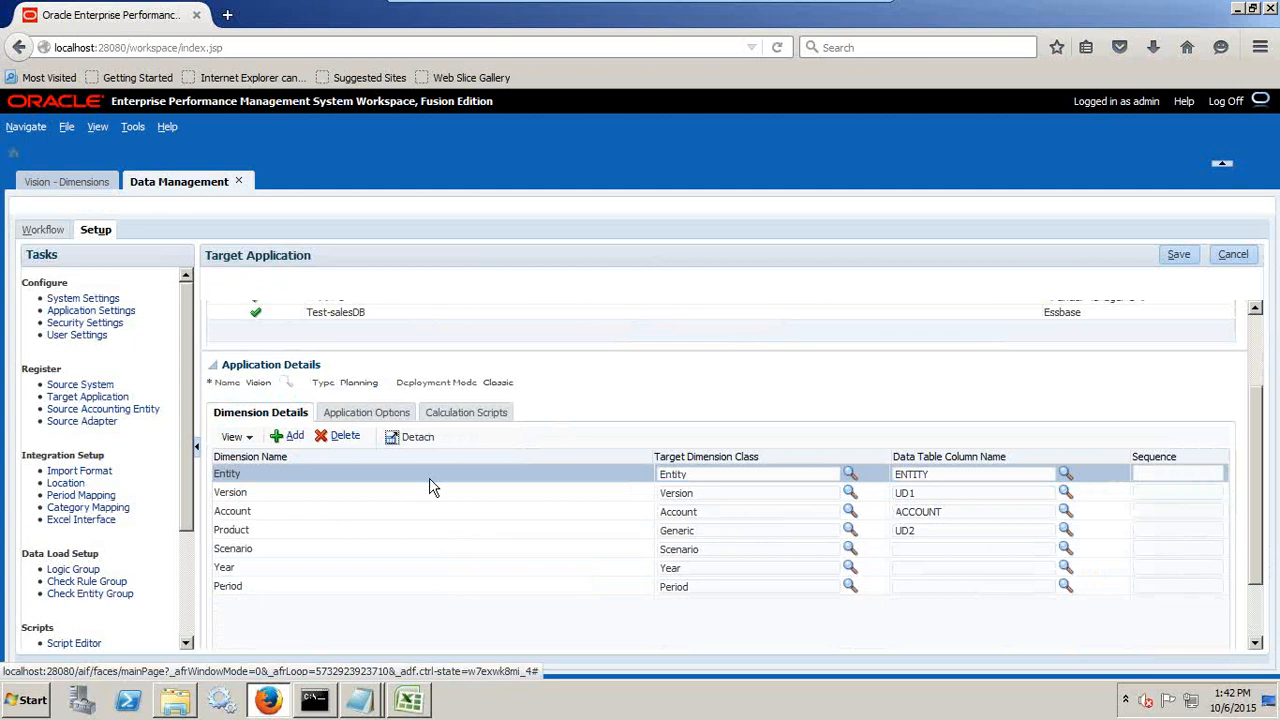
{"action": "scroll", "coordinate": [571, 476], "scroll_direction": "up", "scroll_amount": 1}
{"action": "scroll", "coordinate": [560, 482], "scroll_direction": "down", "scroll_amount": 1}
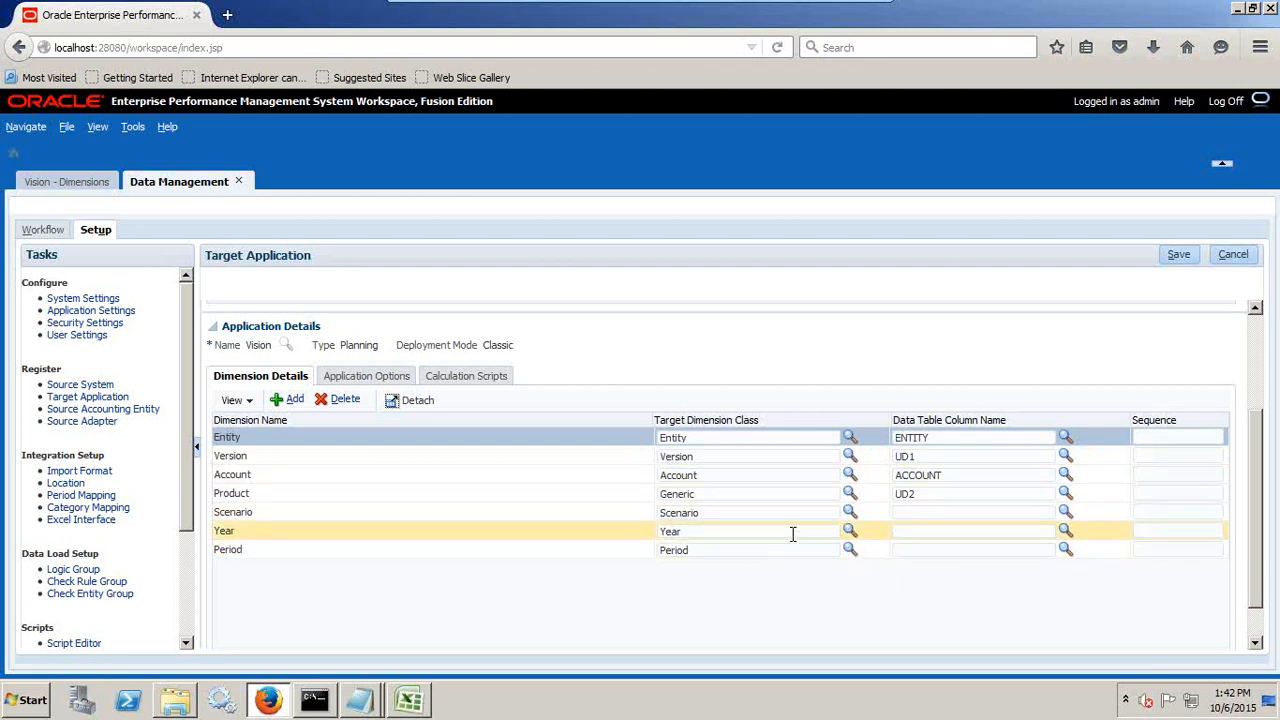
{"action": "scroll", "coordinate": [790, 528], "scroll_direction": "up", "scroll_amount": 1}
{"action": "scroll", "coordinate": [790, 528], "scroll_direction": "up", "scroll_amount": 2}
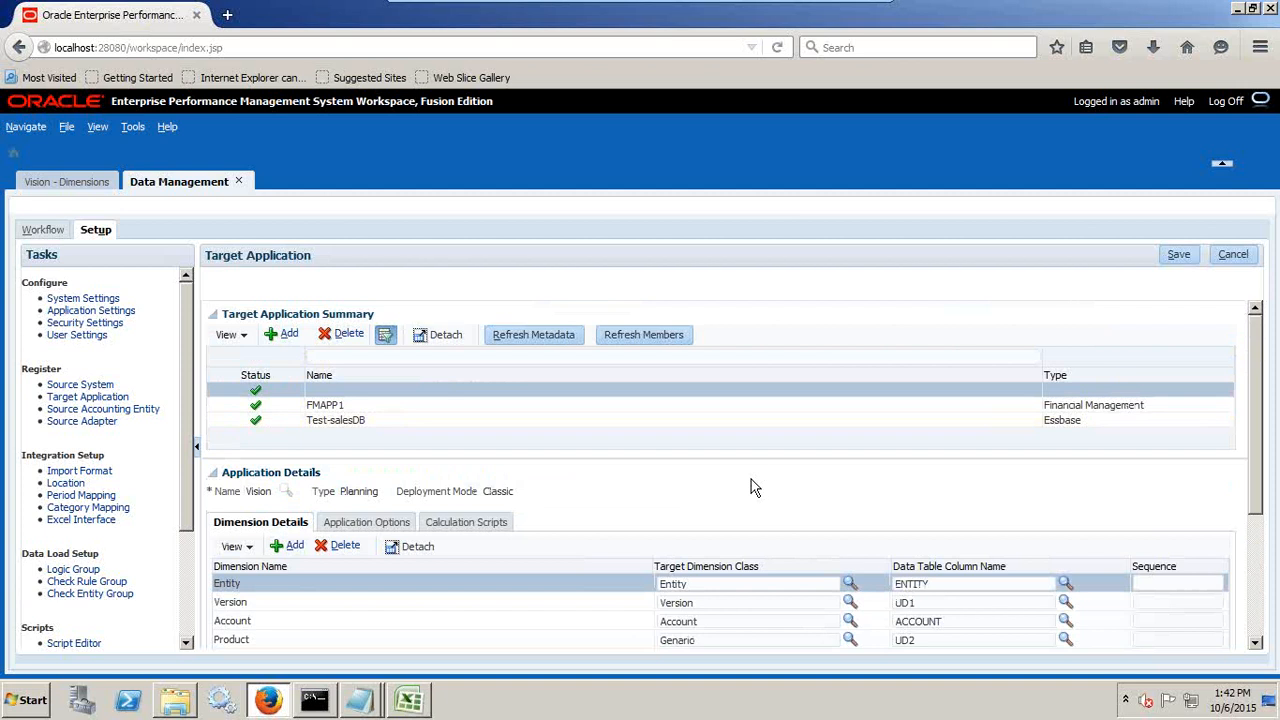
Set the Vision application's root folder to C:\DS\vision_app, copying the path from Windows Explorer, and save the application settings.
{"action": "left_click", "coordinate": [90, 310]}
{"action": "left_click", "coordinate": [345, 300]}
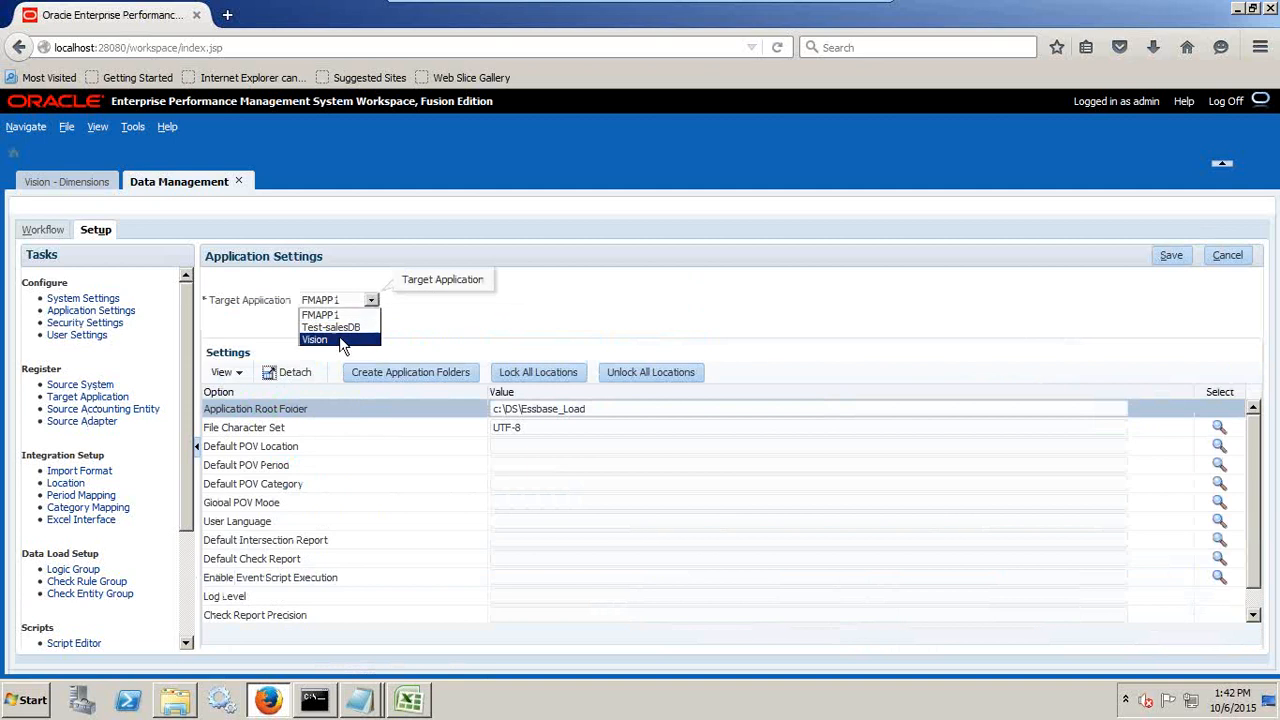
{"action": "left_click", "coordinate": [339, 338]}
{"action": "key", "text": "alt+Tab"}
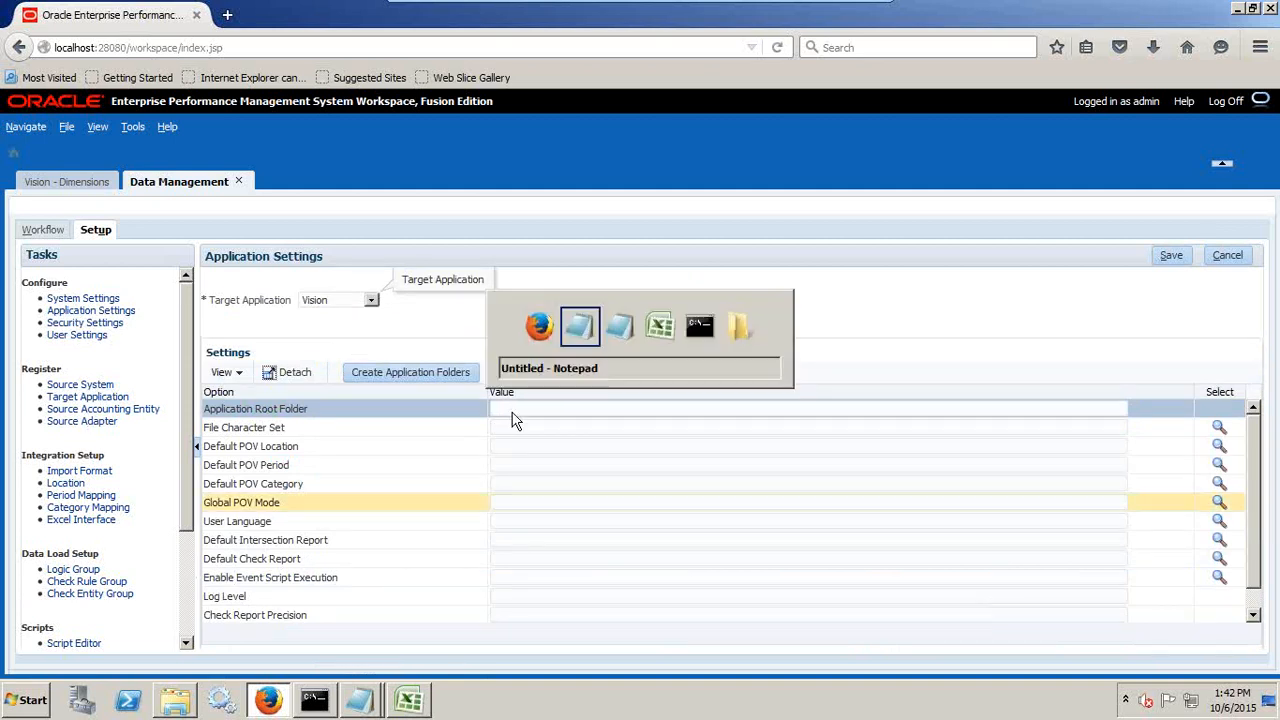
{"action": "key", "text": "alt+Tab"}
{"action": "left_click", "coordinate": [183, 703]}
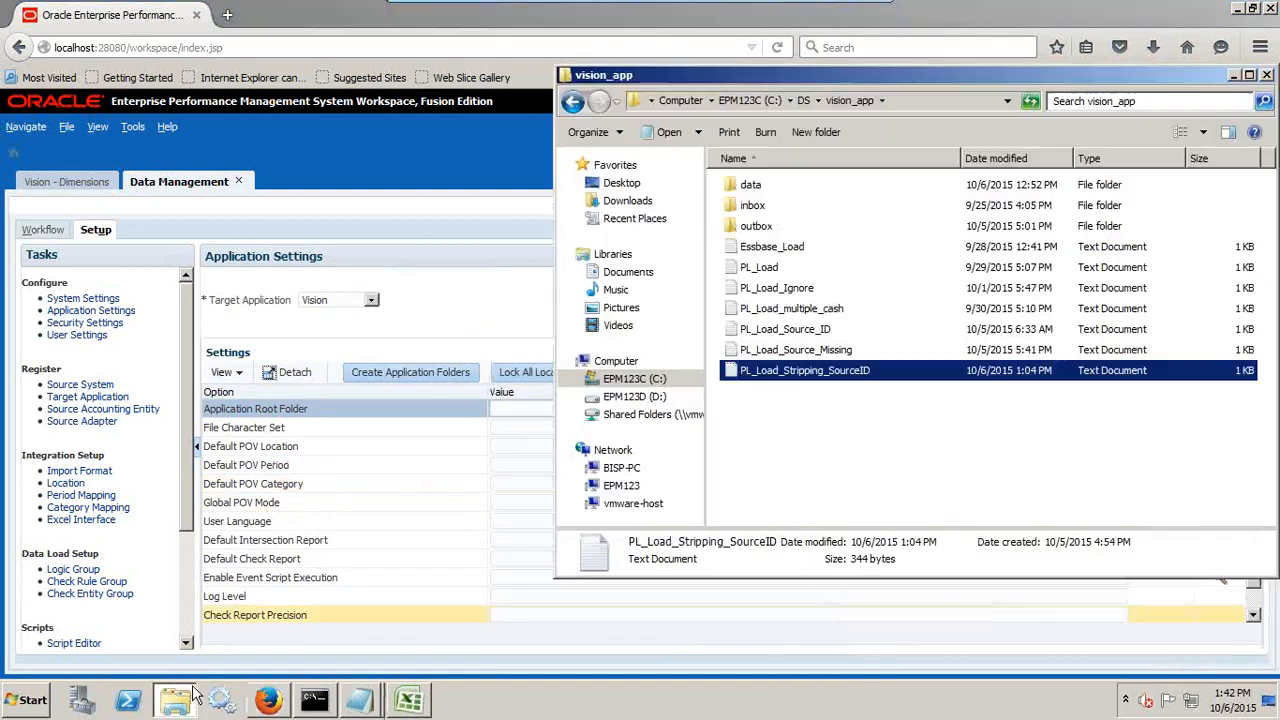
{"action": "left_click", "coordinate": [883, 105]}
{"action": "key", "text": "ctrl+c"}
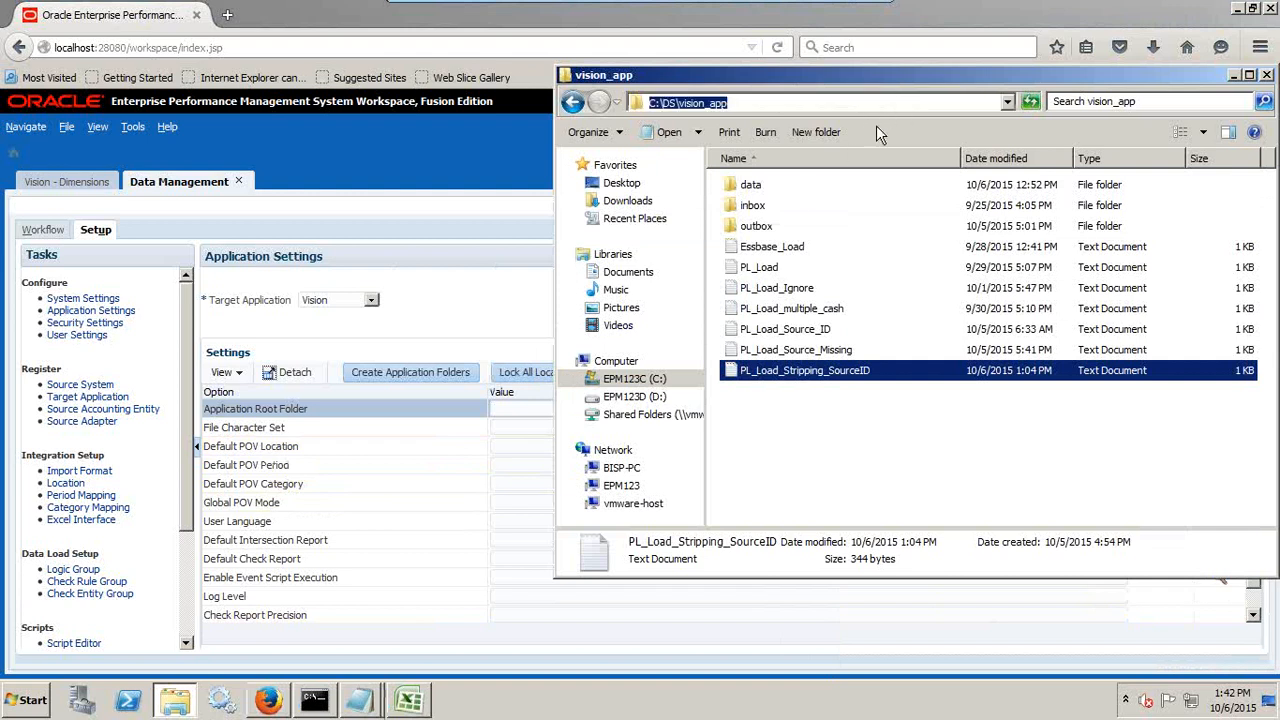
{"action": "key", "text": "alt+Tab"}
{"action": "left_click", "coordinate": [546, 408]}
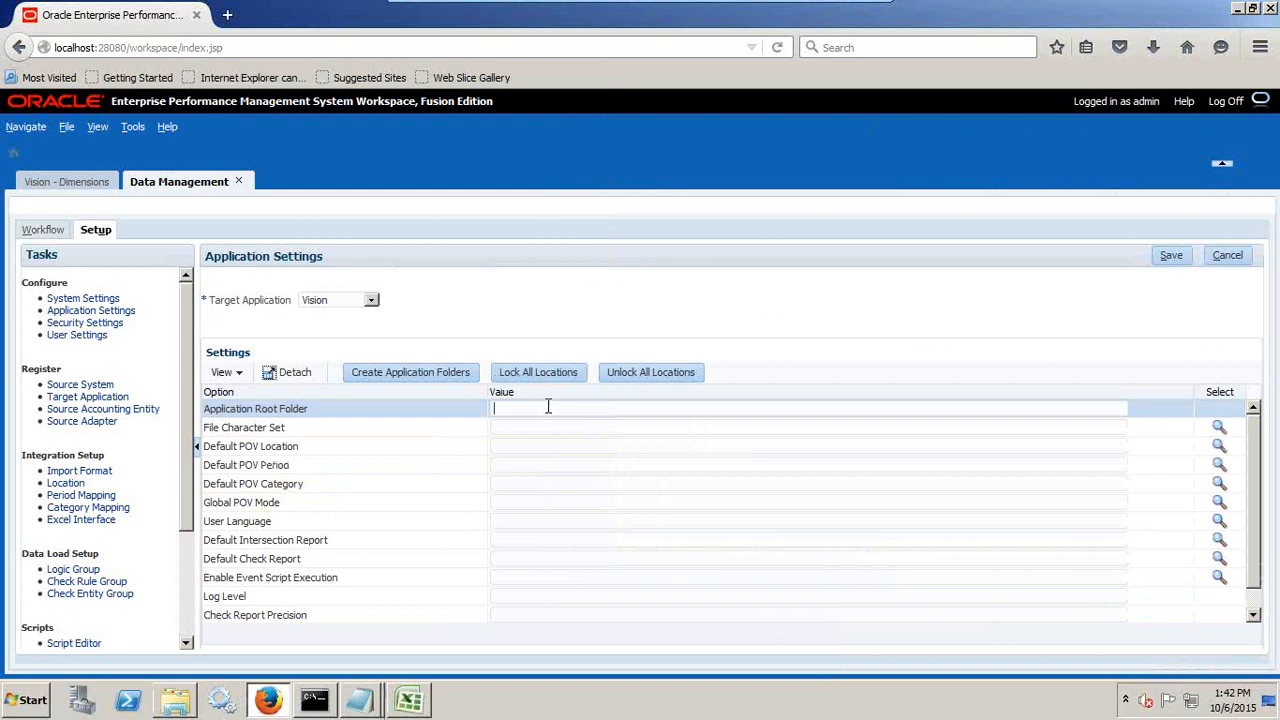
{"action": "key", "text": "ctrl+v"}
{"action": "left_click", "coordinate": [1178, 257]}
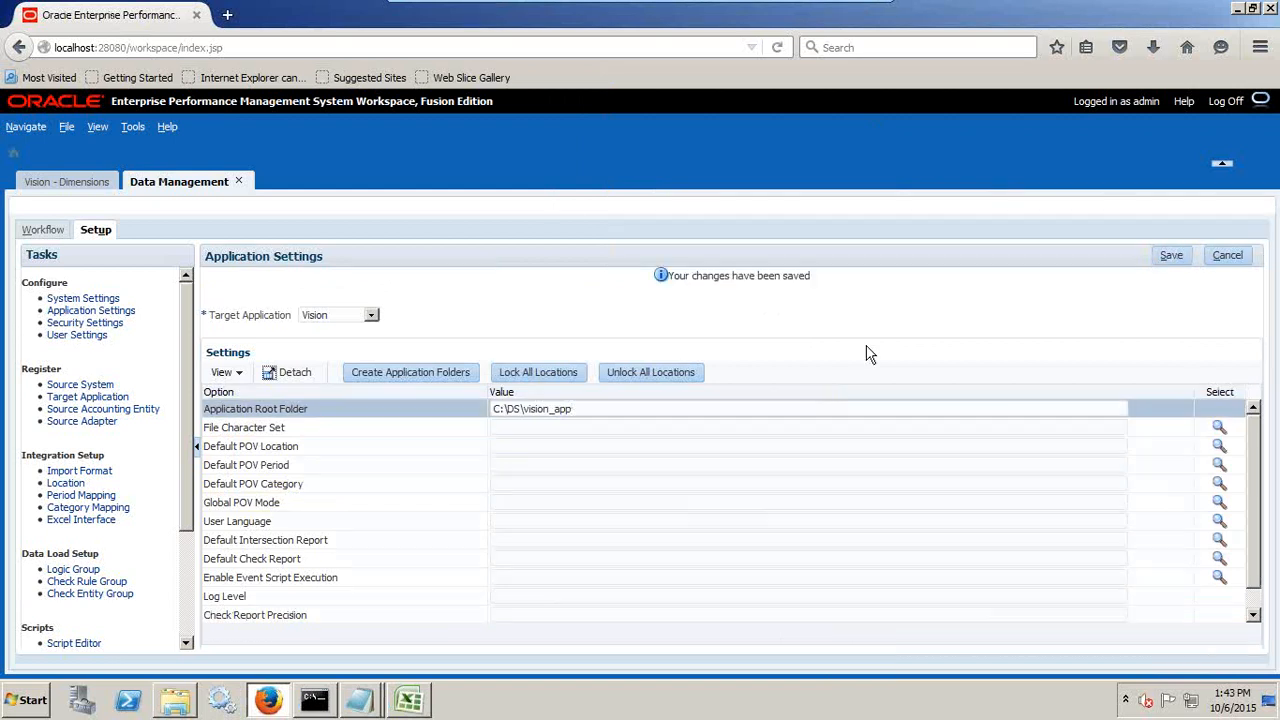
Review the registered source systems and the list of target applications.
{"action": "left_click", "coordinate": [98, 386]}
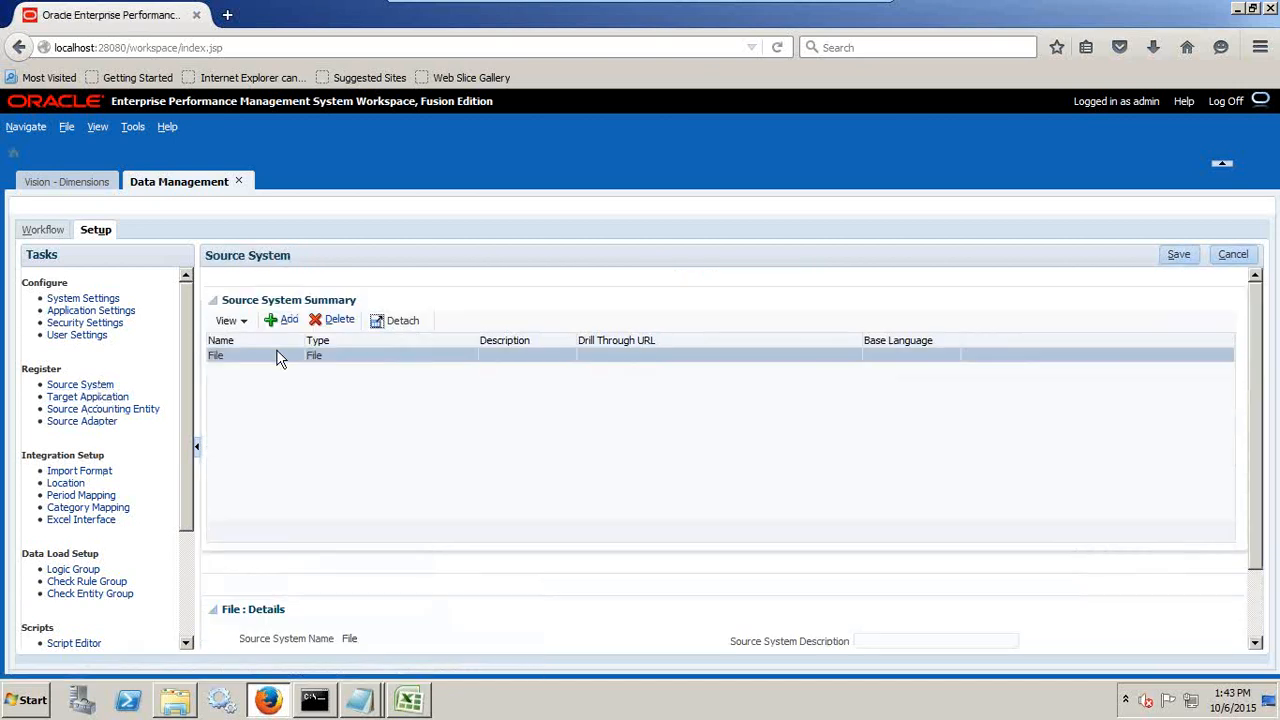
{"action": "left_click", "coordinate": [118, 399]}
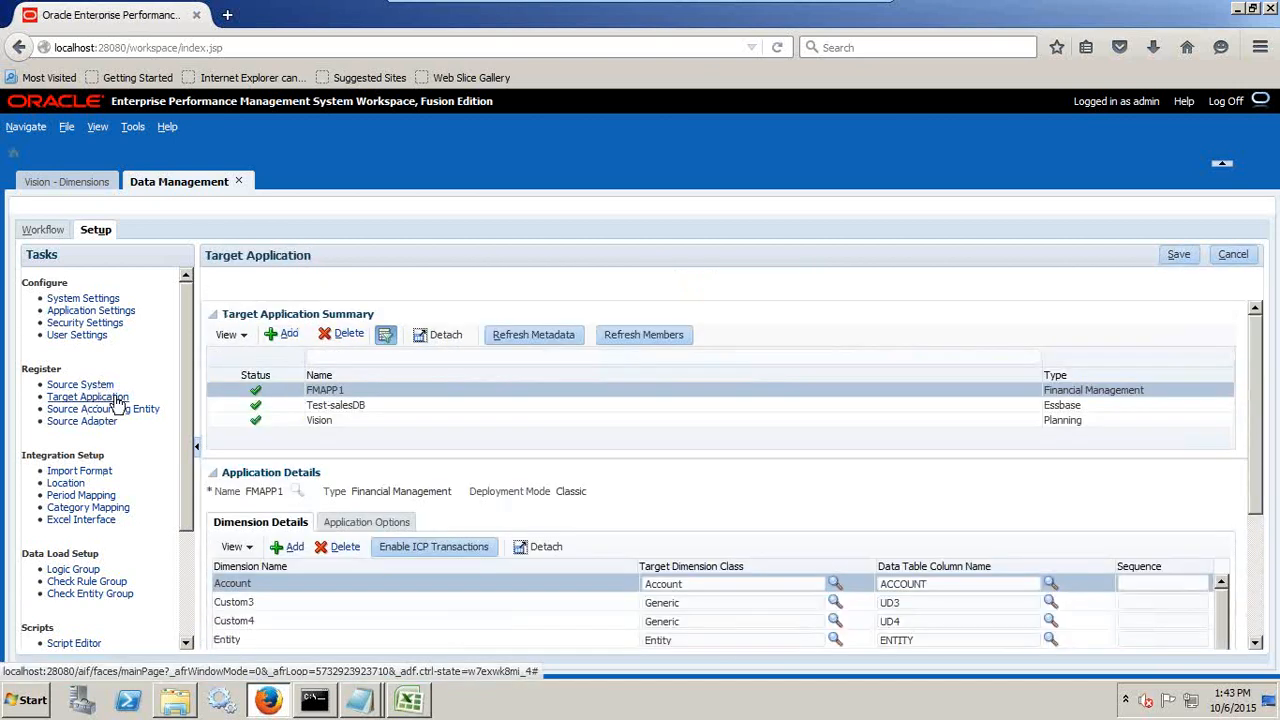
{"action": "scroll", "coordinate": [110, 405], "scroll_direction": "down", "scroll_amount": 1}
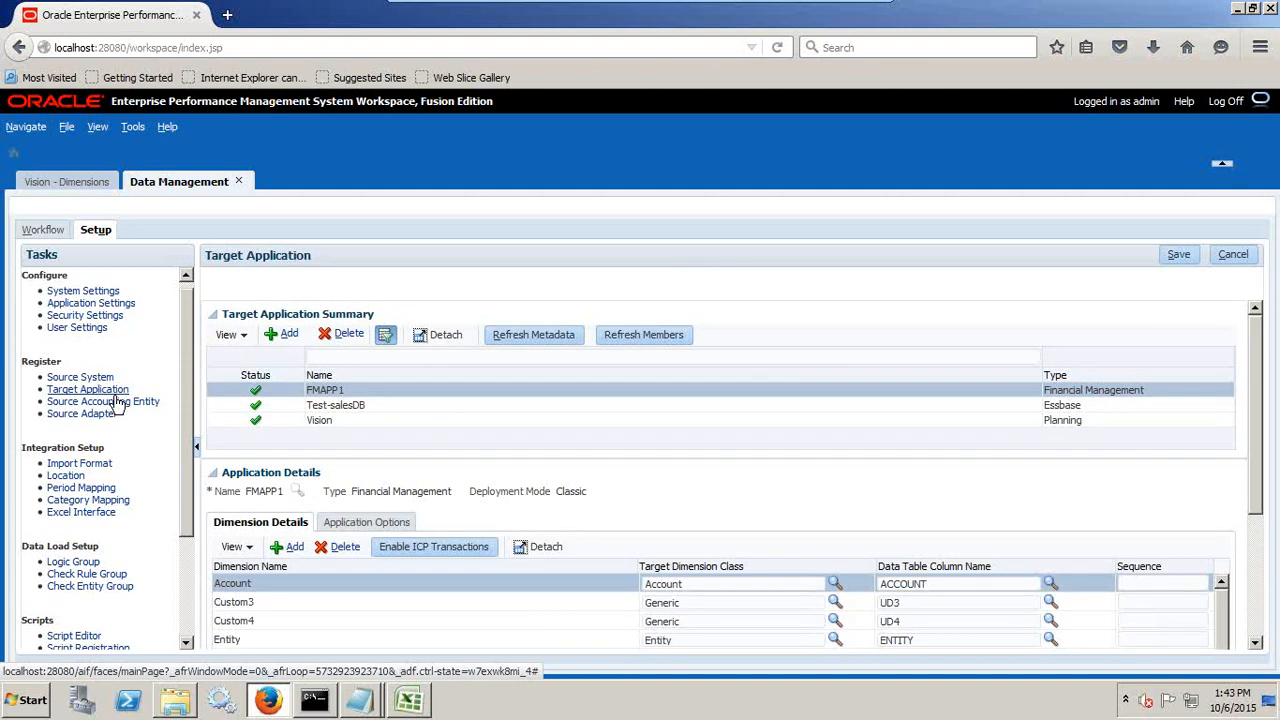
Add an import format named Vision_Load with source type ERP and source File.
{"action": "left_click", "coordinate": [106, 432]}
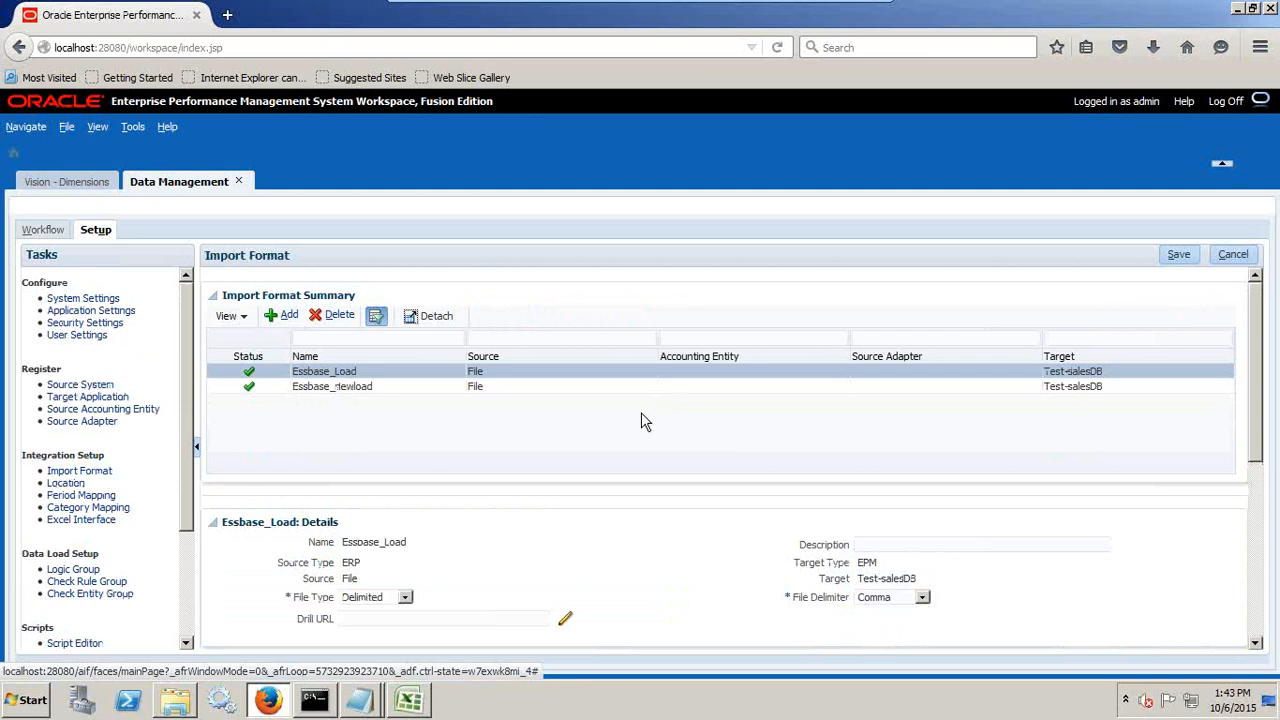
{"action": "scroll", "coordinate": [643, 421], "scroll_direction": "down", "scroll_amount": 1}
{"action": "scroll", "coordinate": [643, 421], "scroll_direction": "up", "scroll_amount": 1}
{"action": "left_click", "coordinate": [282, 315]}
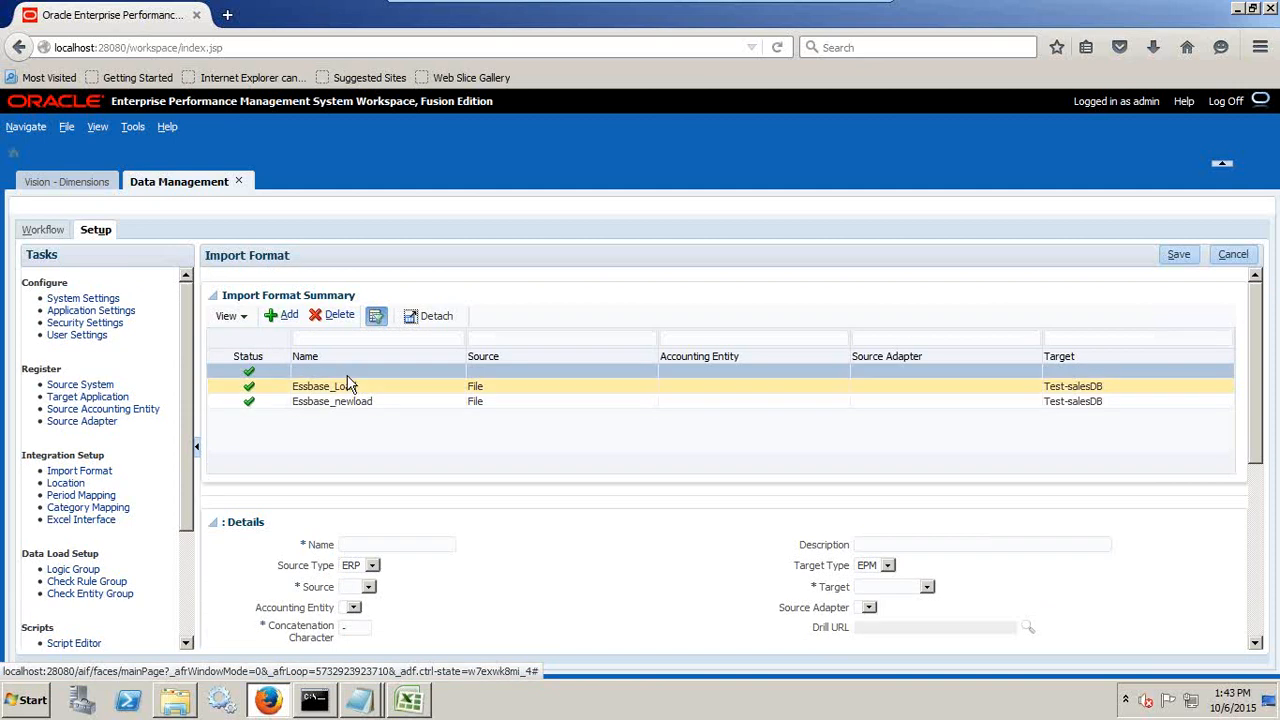
{"action": "type", "text": "Vi"}
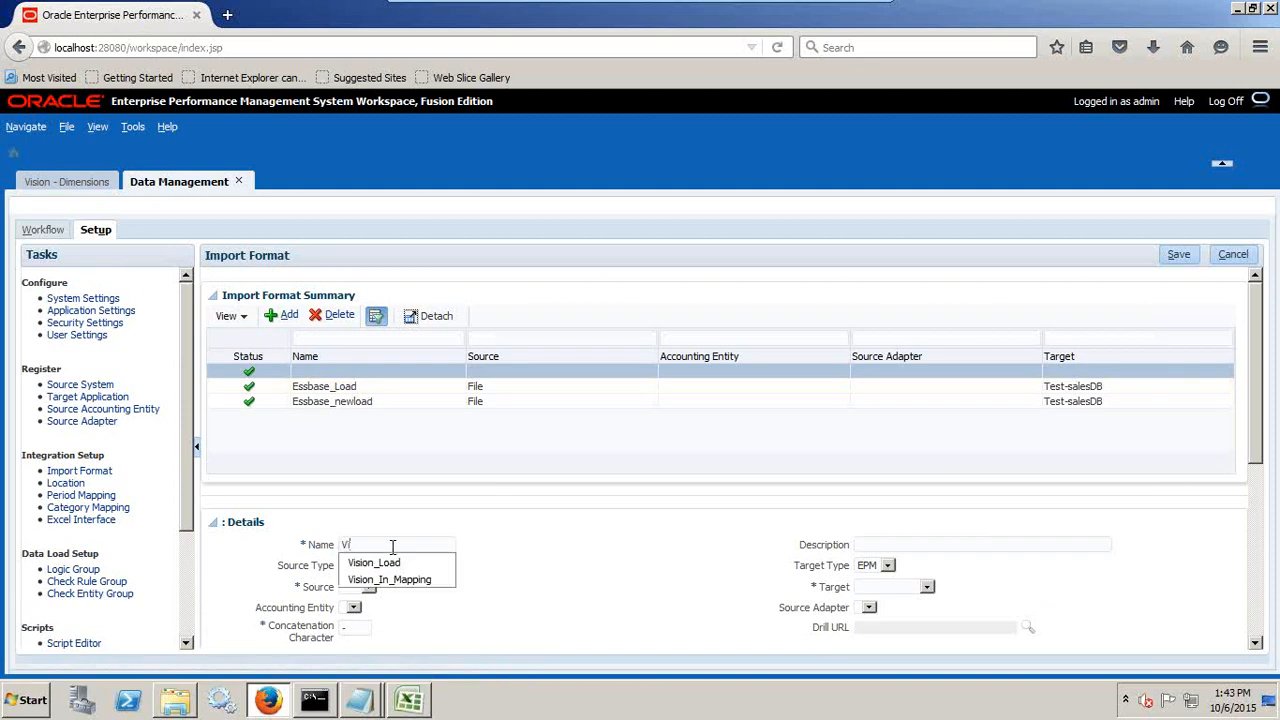
{"action": "left_click", "coordinate": [374, 562]}
{"action": "left_click", "coordinate": [352, 566]}
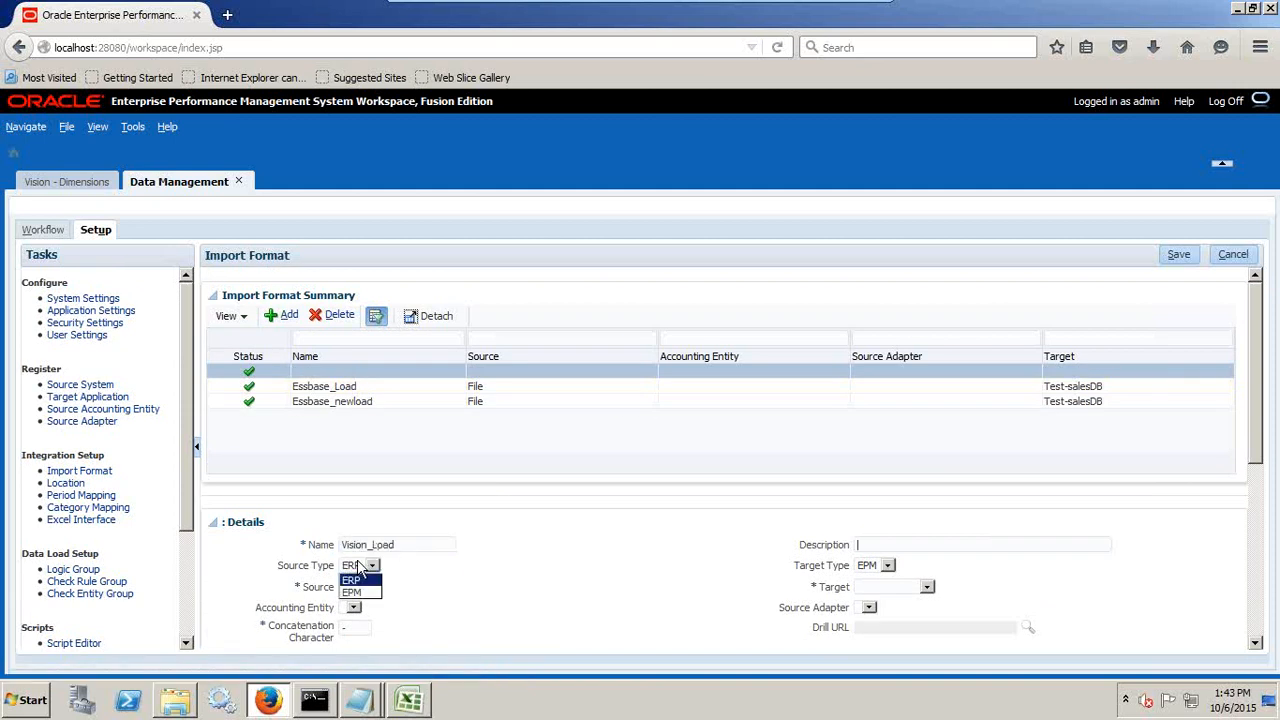
{"action": "left_click", "coordinate": [361, 582]}
{"action": "left_click", "coordinate": [369, 587]}
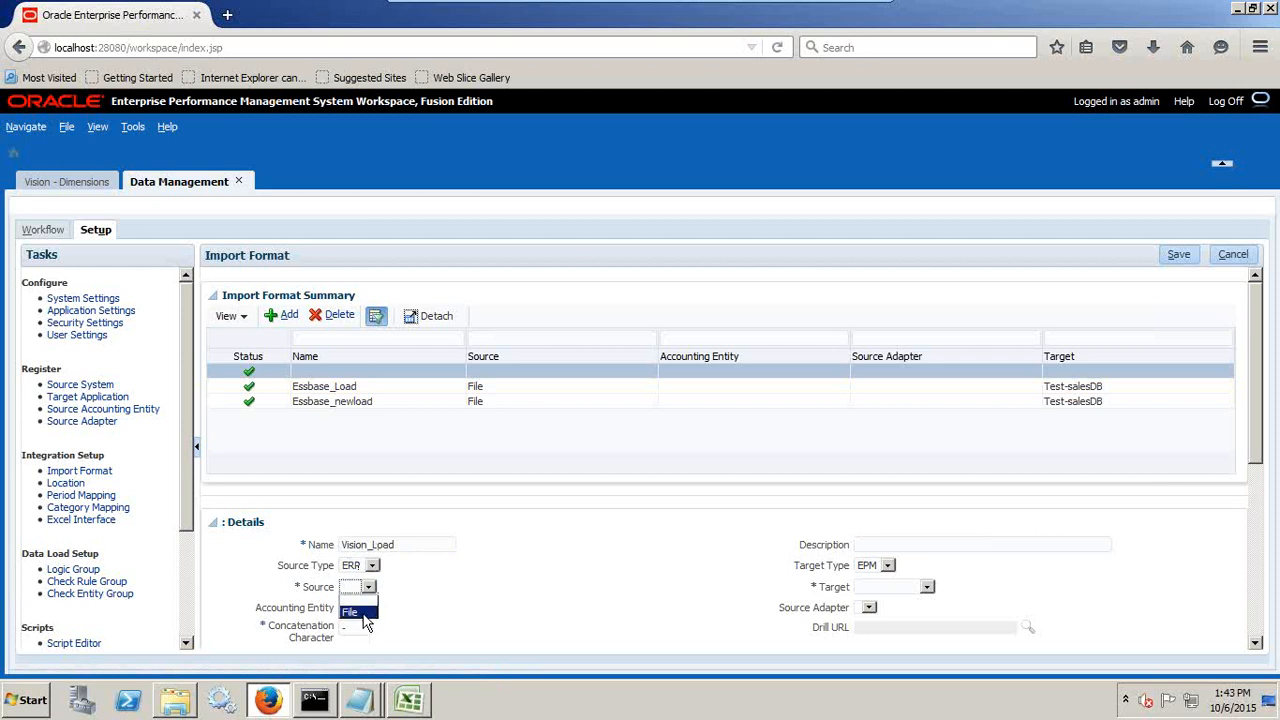
{"action": "left_click", "coordinate": [352, 607]}
Set the import format's file type to Delimited, file delimiter to Comma and target to Vision, and save it.
{"action": "left_click", "coordinate": [404, 608]}
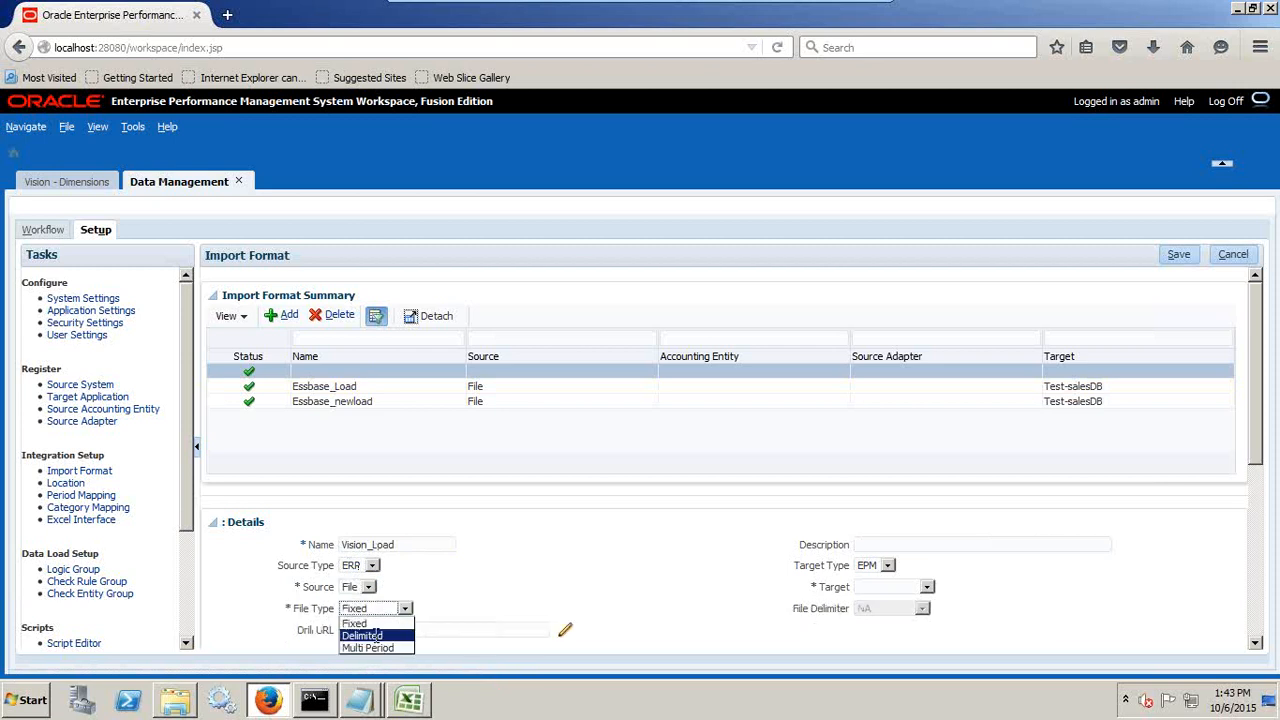
{"action": "left_click", "coordinate": [374, 634]}
{"action": "left_click", "coordinate": [887, 610]}
{"action": "left_click", "coordinate": [898, 622]}
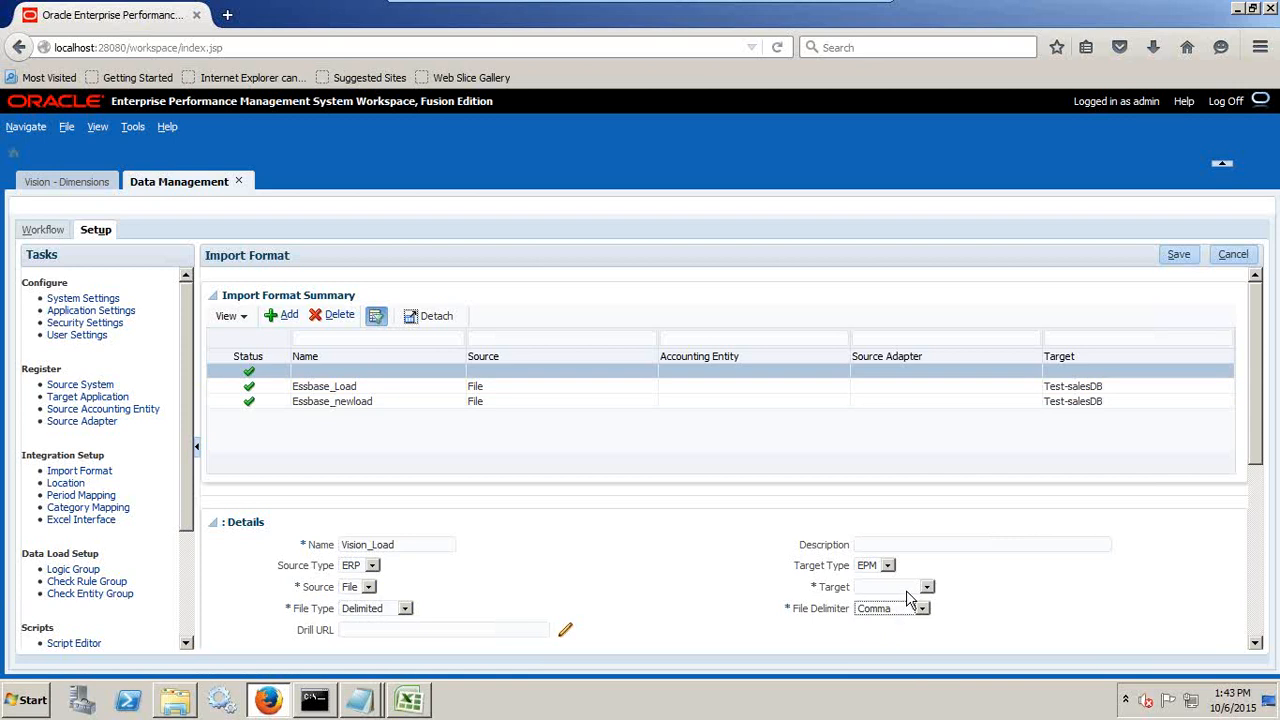
{"action": "left_click", "coordinate": [906, 590]}
{"action": "left_click", "coordinate": [900, 637]}
{"action": "left_click", "coordinate": [1178, 254]}
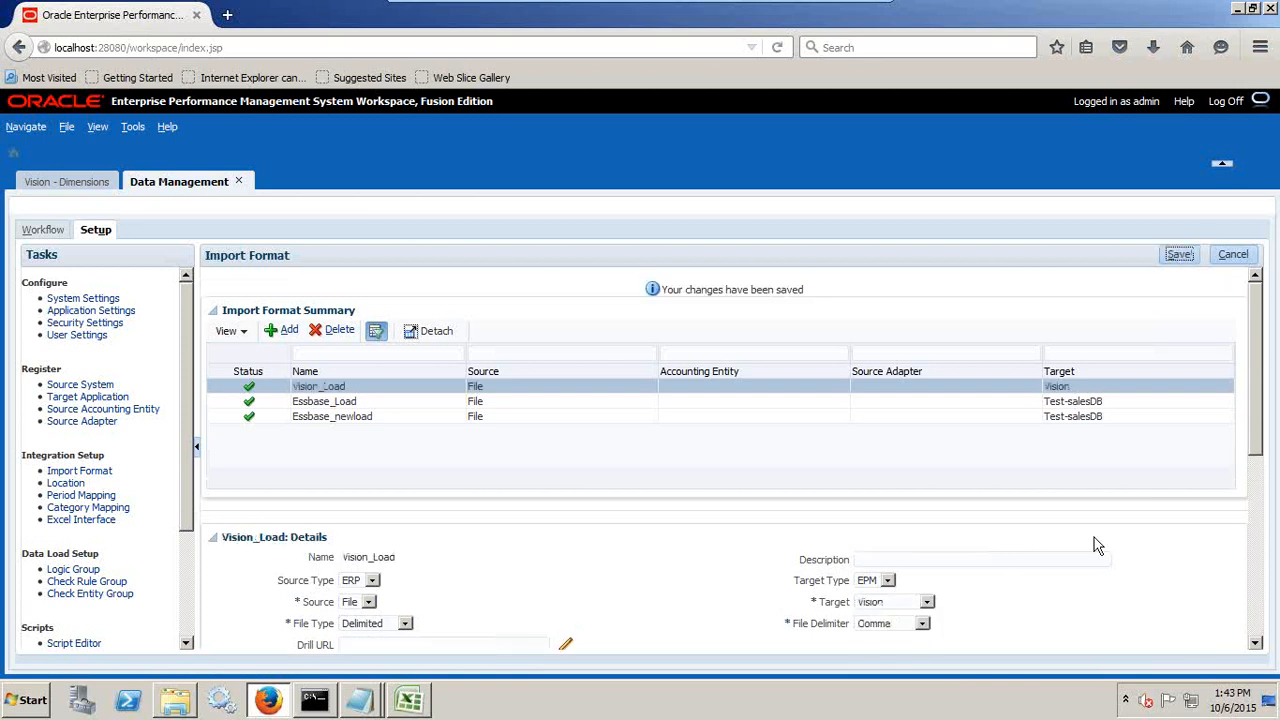
Bring up the PL_Load_Stripping_SourceID load file in Notepad over the Vision_Load import format details.
{"action": "scroll", "coordinate": [1094, 545], "scroll_direction": "down", "scroll_amount": 1}
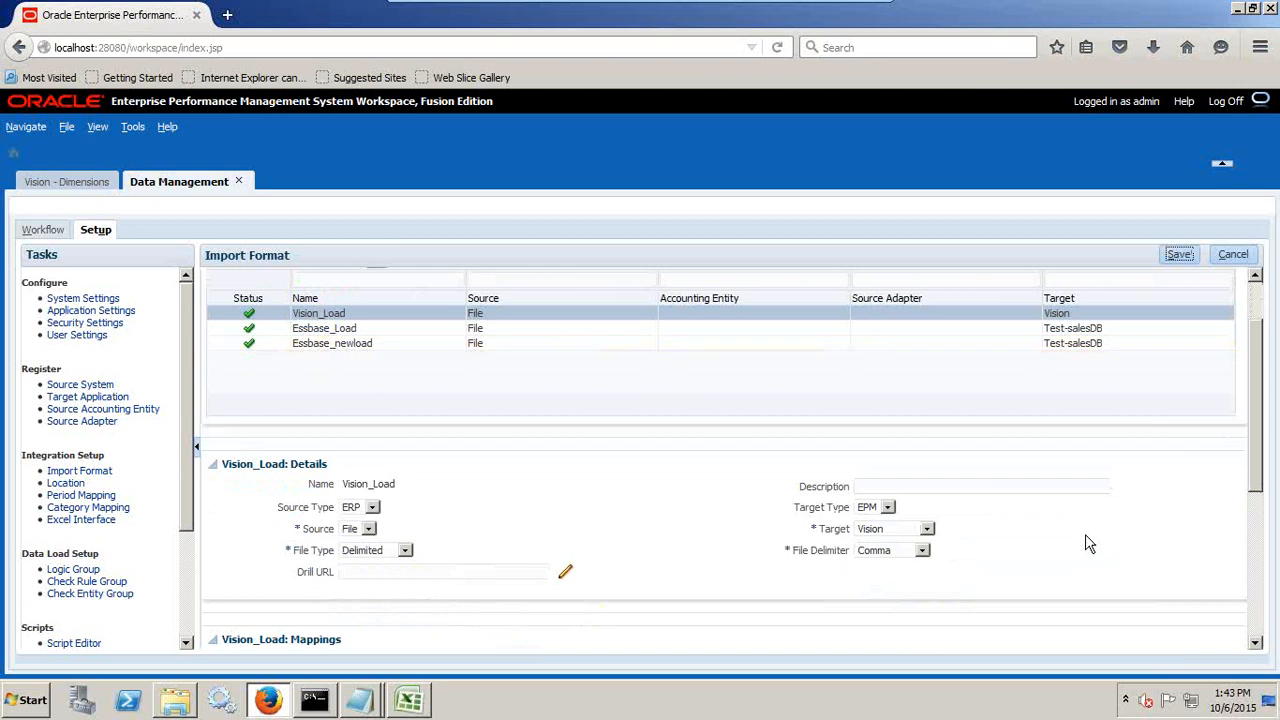
{"action": "left_click", "coordinate": [359, 700]}
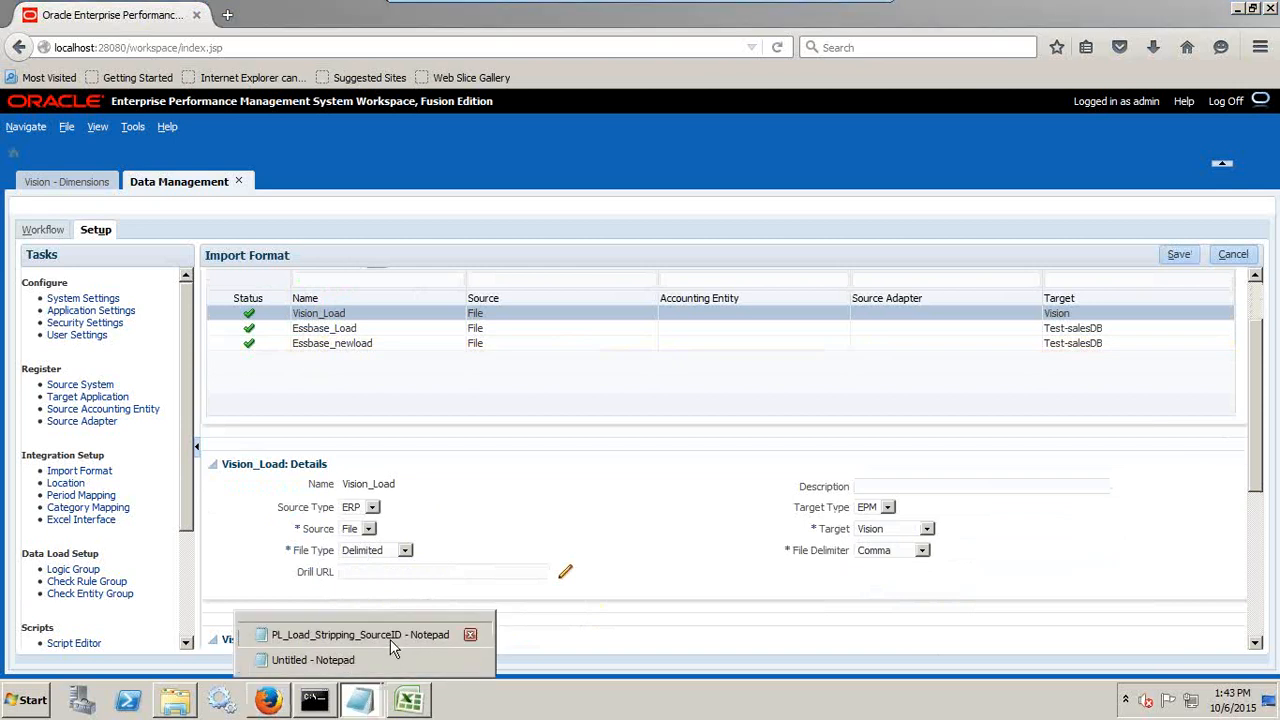
{"action": "left_click", "coordinate": [400, 634]}
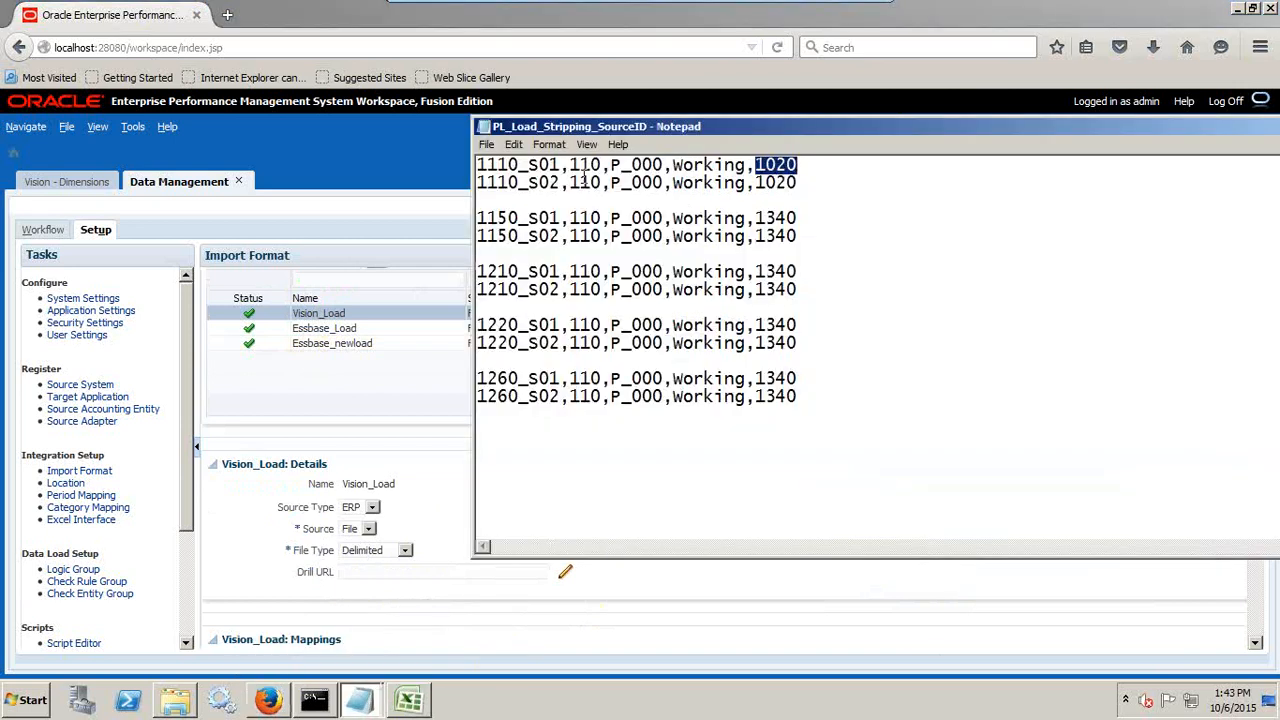
In the Vision_Load mappings, set the Account target's source column to Account and its field number to 1.
{"action": "key", "text": "alt+Tab"}
{"action": "scroll", "coordinate": [789, 565], "scroll_direction": "down", "scroll_amount": 3}
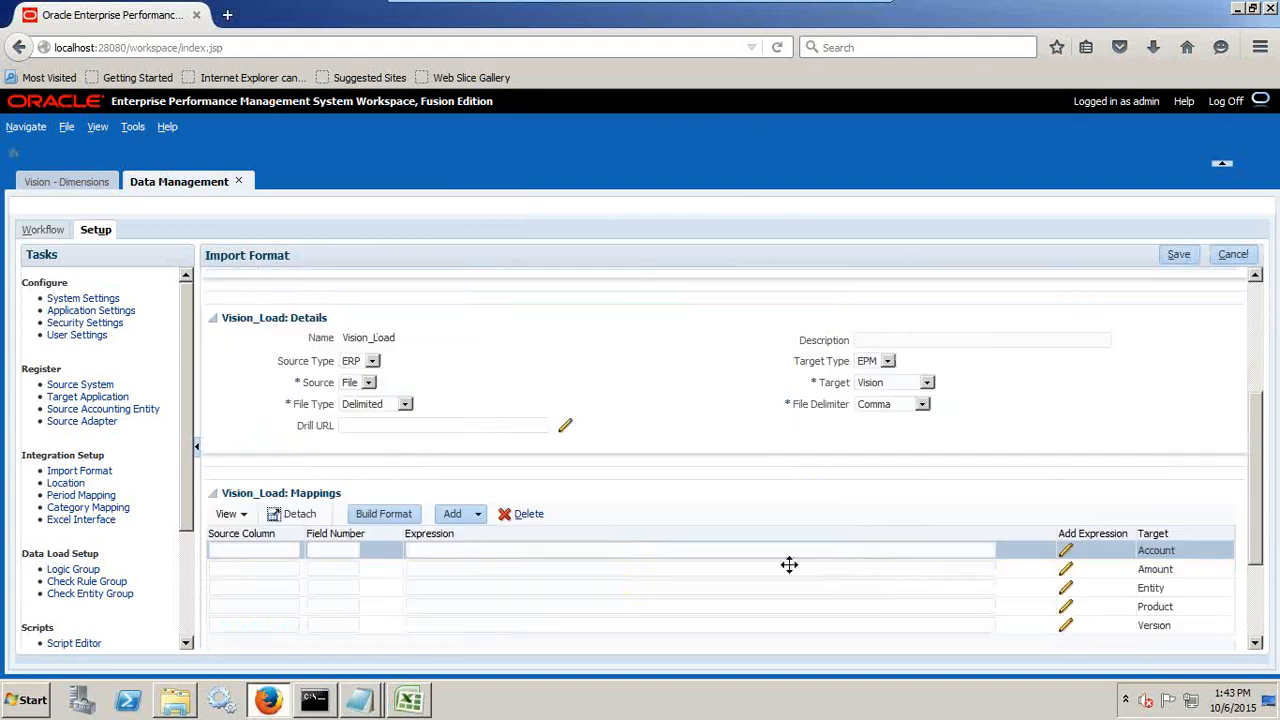
{"action": "key", "text": "alt+Tab"}
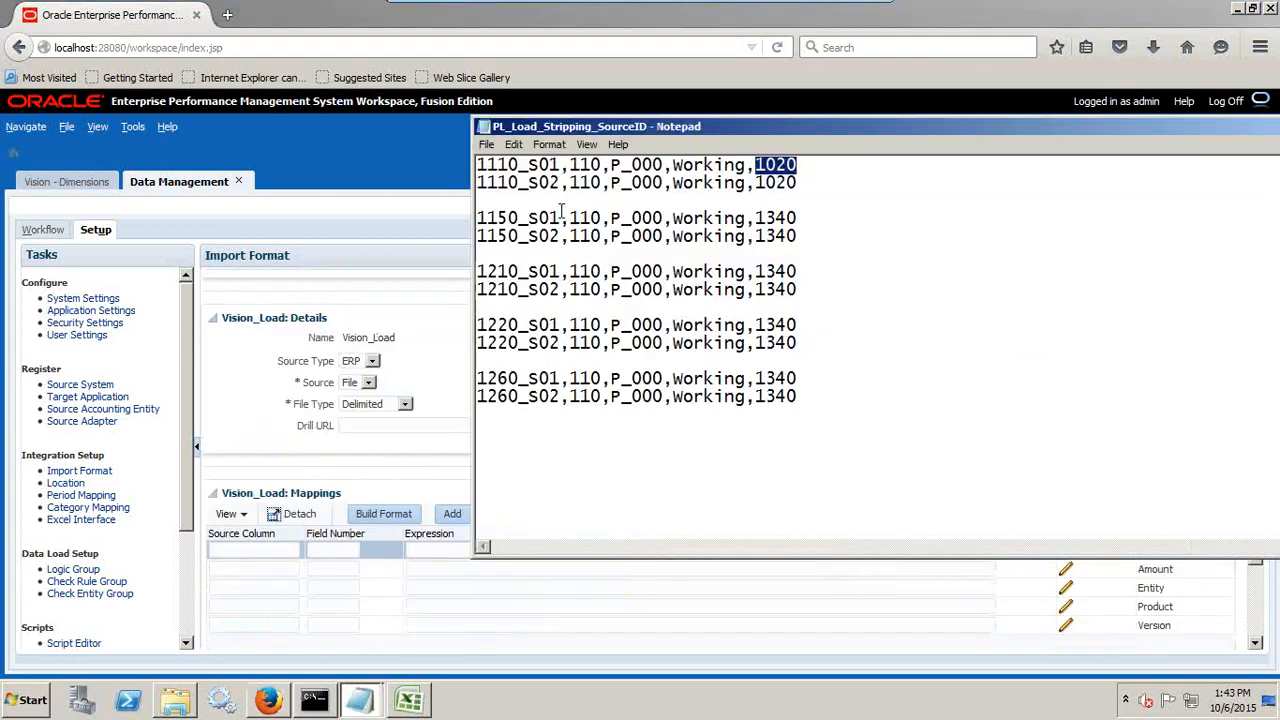
{"action": "left_click_drag", "start_coordinate": [713, 80], "coordinate": [707, 79]}
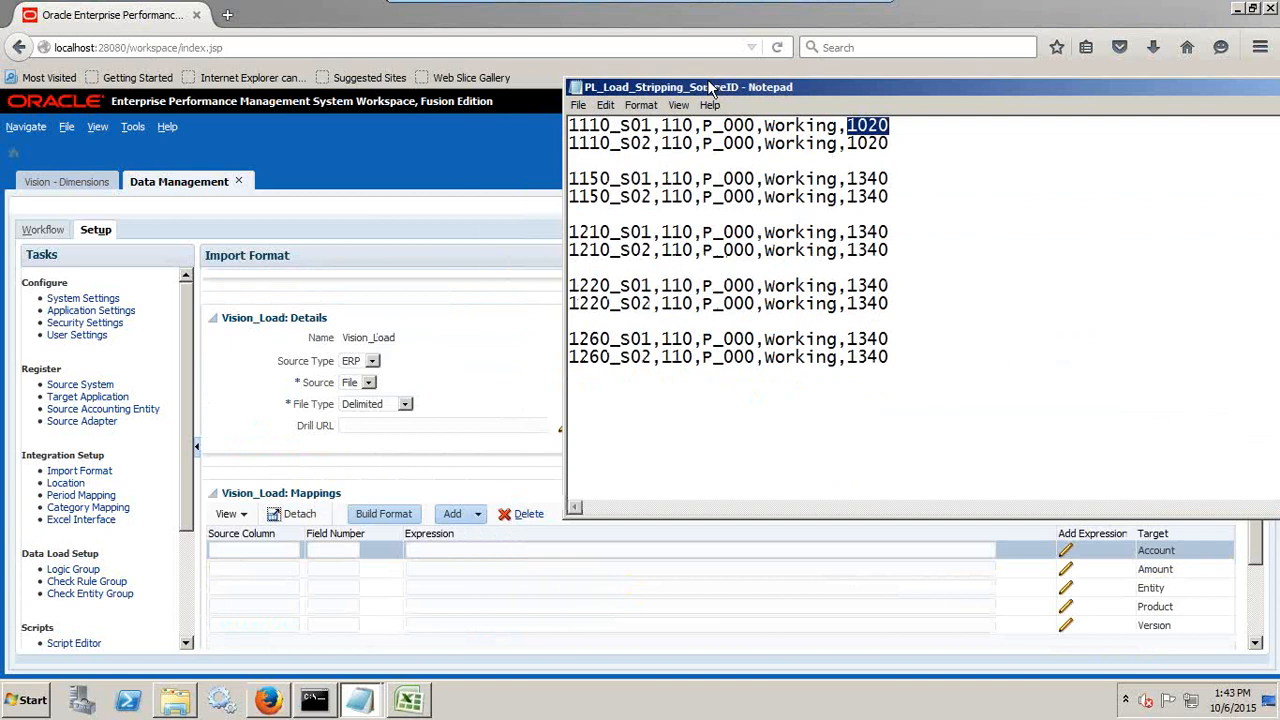
{"action": "left_click", "coordinate": [247, 551]}
{"action": "type", "text": "Account"}
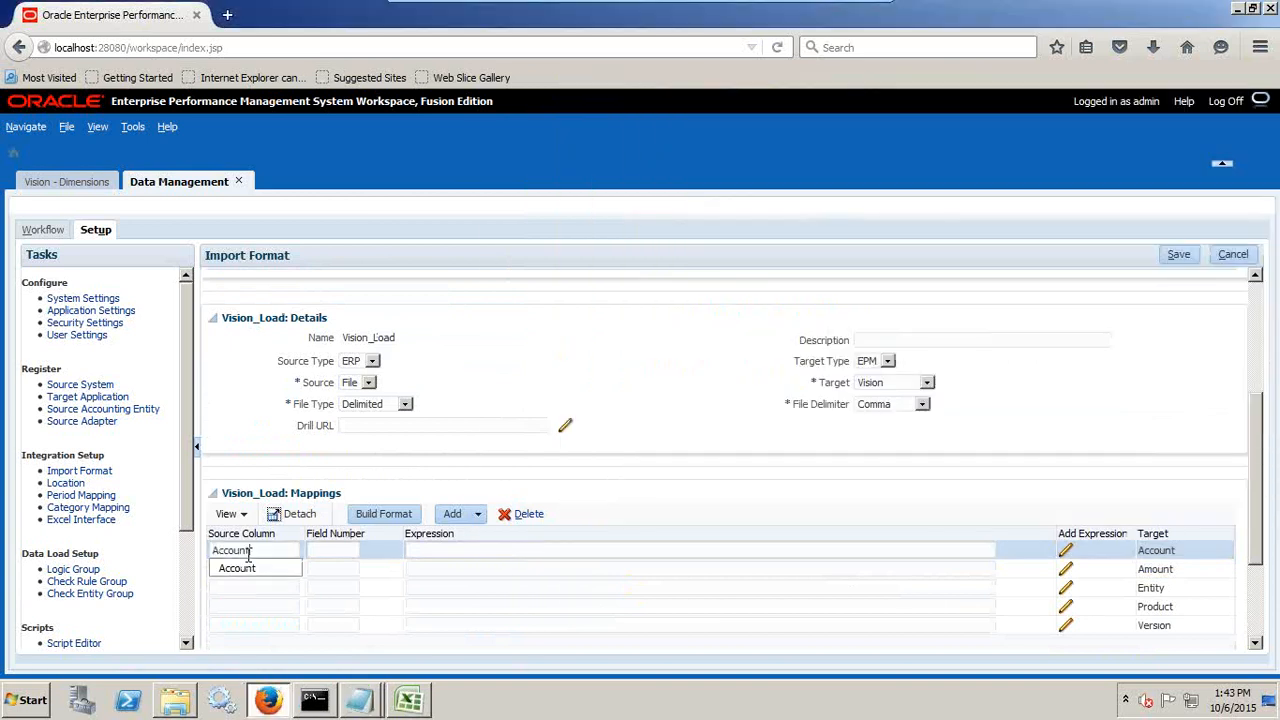
{"action": "key", "text": "Tab"}
{"action": "type", "text": "1"}
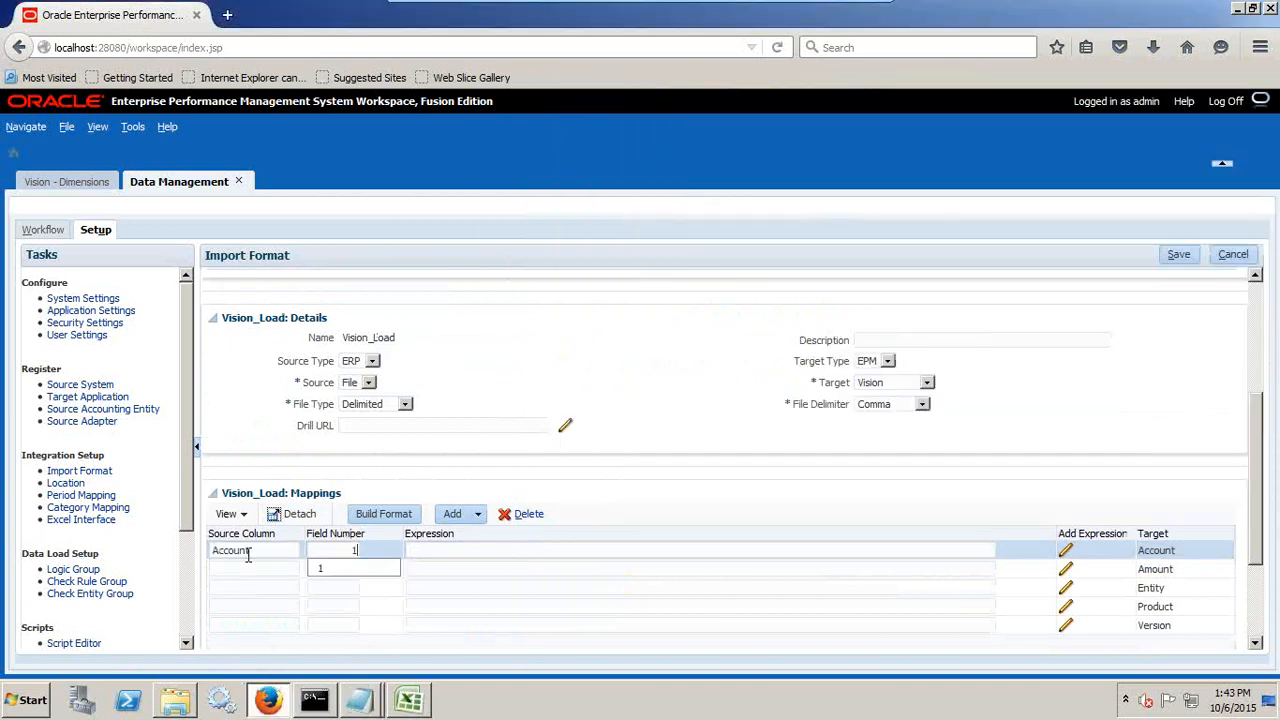
Set the Entity target's source column to Entity and field number to 2, leaving the Amount row blank.
{"action": "left_click", "coordinate": [221, 566]}
{"action": "key", "text": "alt+Tab"}
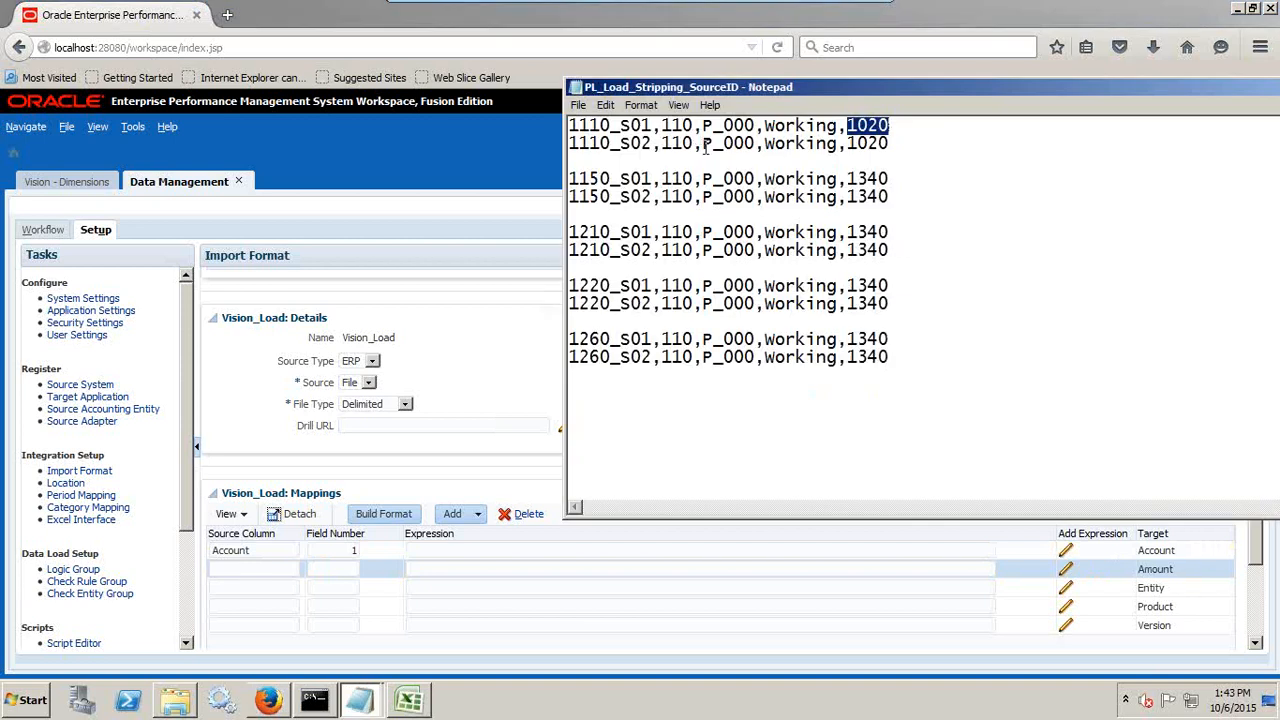
{"action": "left_click", "coordinate": [661, 586]}
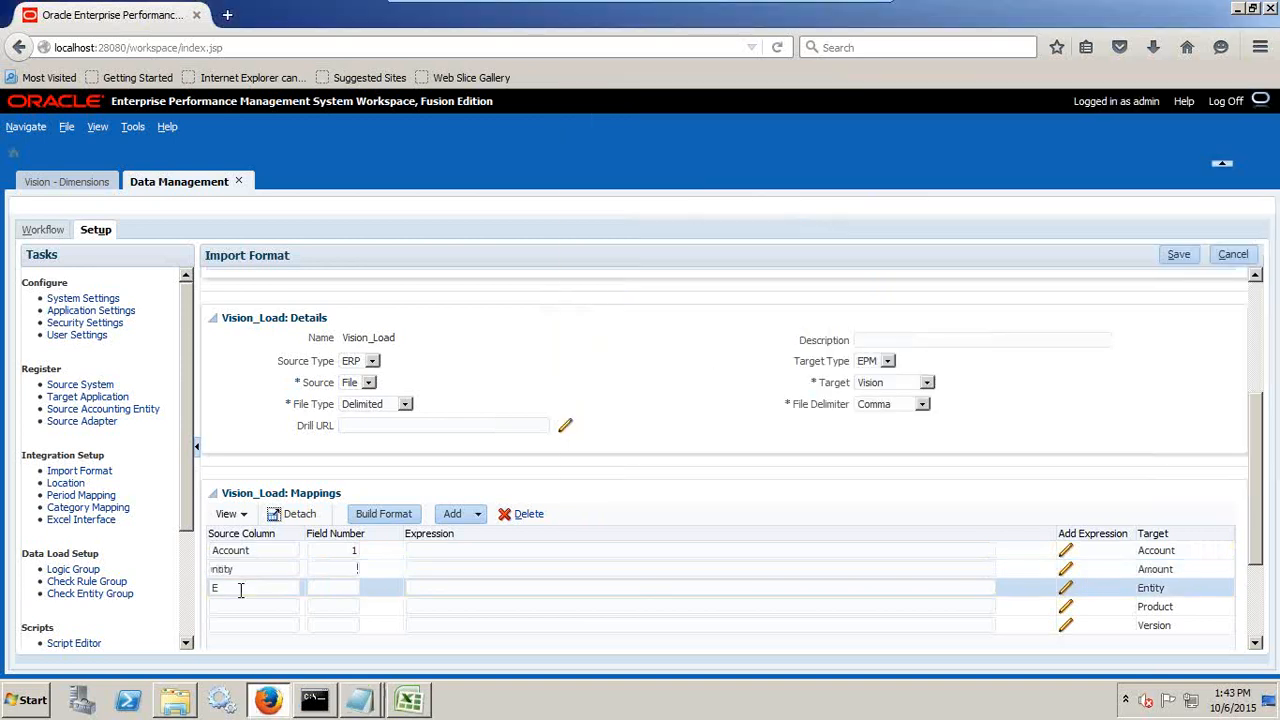
{"action": "key", "text": "shift+End"}
{"action": "key", "text": "Delete"}
{"action": "double_click", "coordinate": [212, 588]}
{"action": "type", "text": "Entity"}
{"action": "left_click", "coordinate": [323, 587]}
{"action": "type", "text": "2"}
Set the Product target's source column to Product and its field number to 3, following the load file's column order.
{"action": "key", "text": "alt+Tab"}
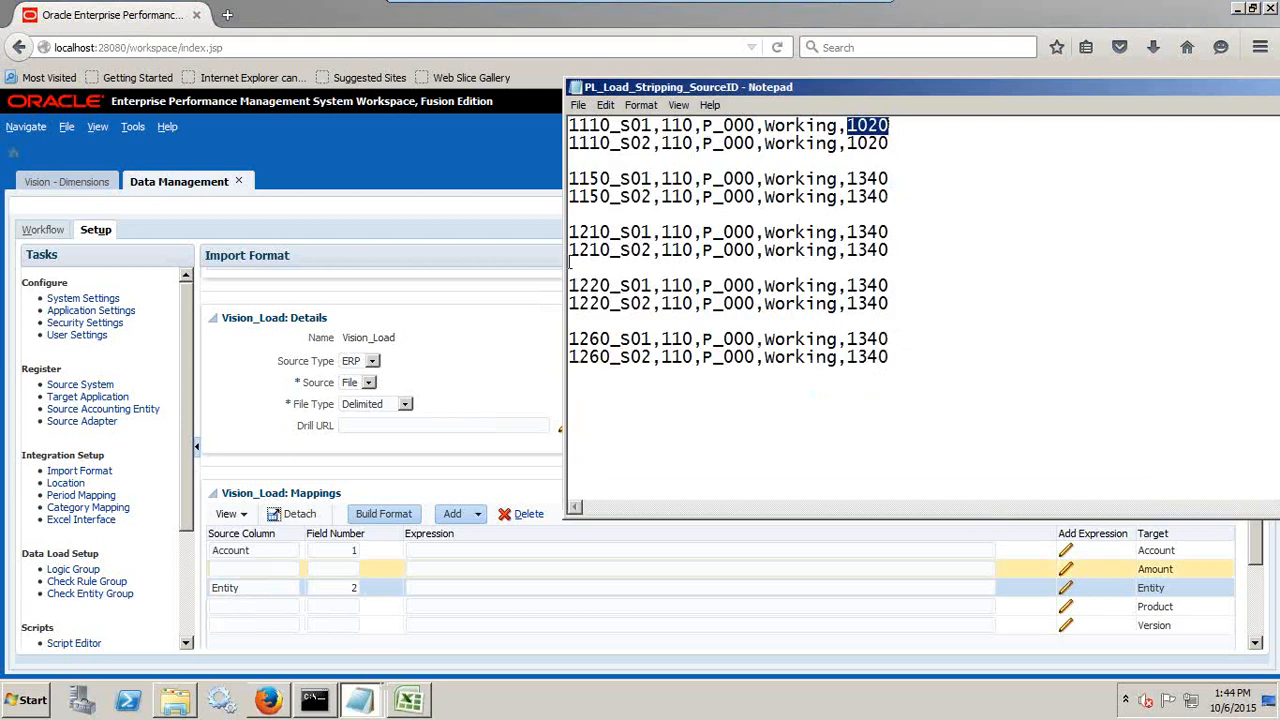
{"action": "key", "text": "alt+Tab"}
{"action": "type", "text": "Product"}
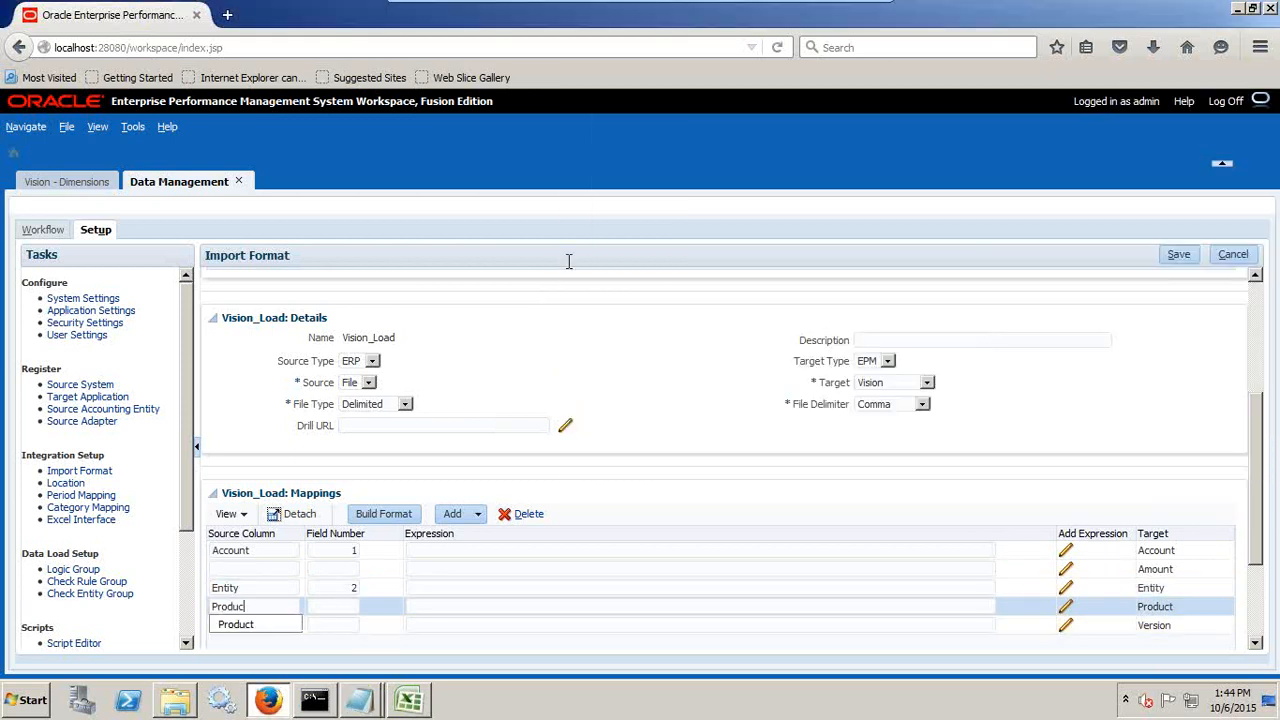
{"action": "key", "text": "Tab"}
{"action": "type", "text": "3"}
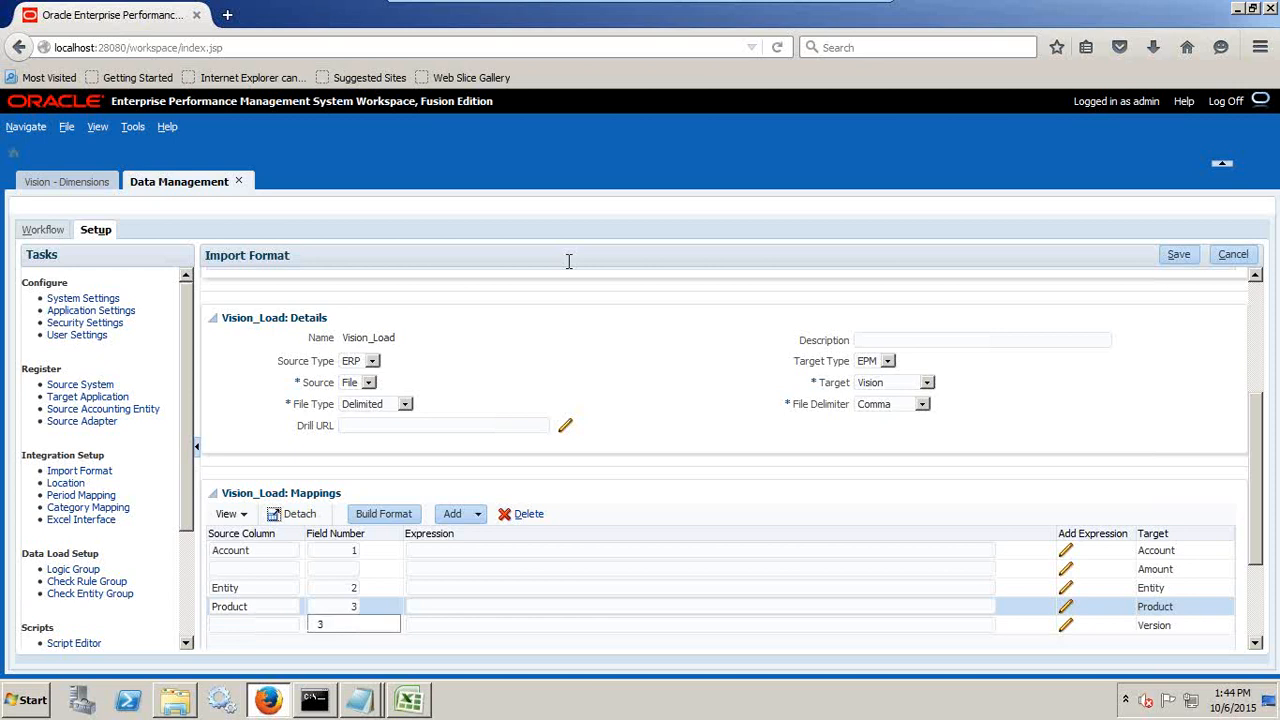
Set the Version target's source column to Version and its field number to 4, matching the load file.
{"action": "key", "text": "alt+Tab"}
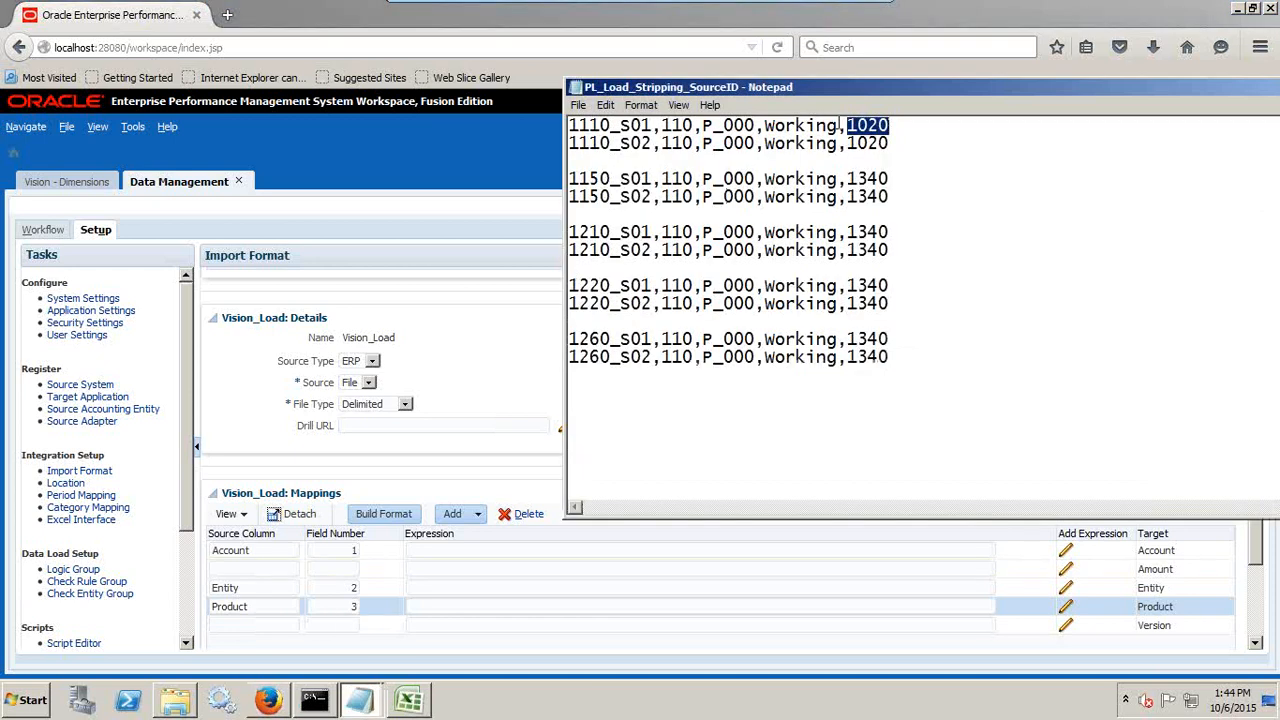
{"action": "left_click", "coordinate": [228, 626]}
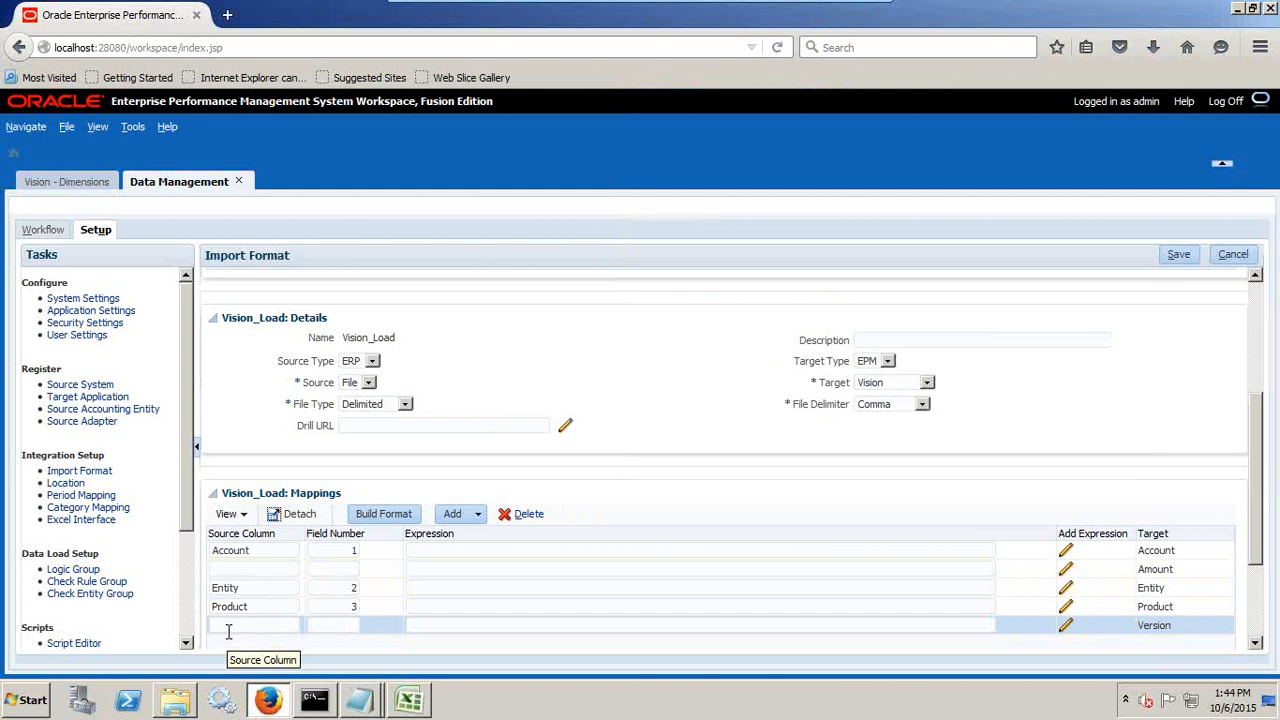
{"action": "type", "text": "Version"}
{"action": "key", "text": "Tab"}
{"action": "type", "text": "4"}
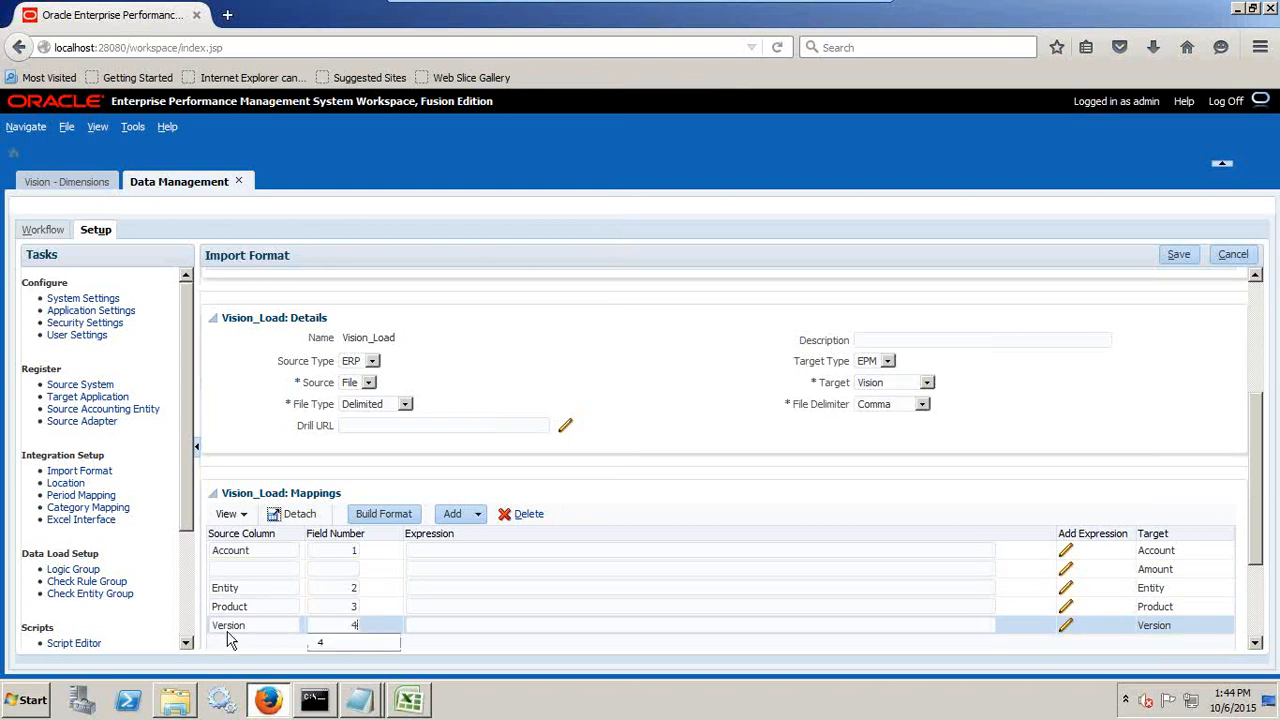
Set the Amount target's source column to Amount and field number to 5, and save the import format.
{"action": "left_click", "coordinate": [266, 572]}
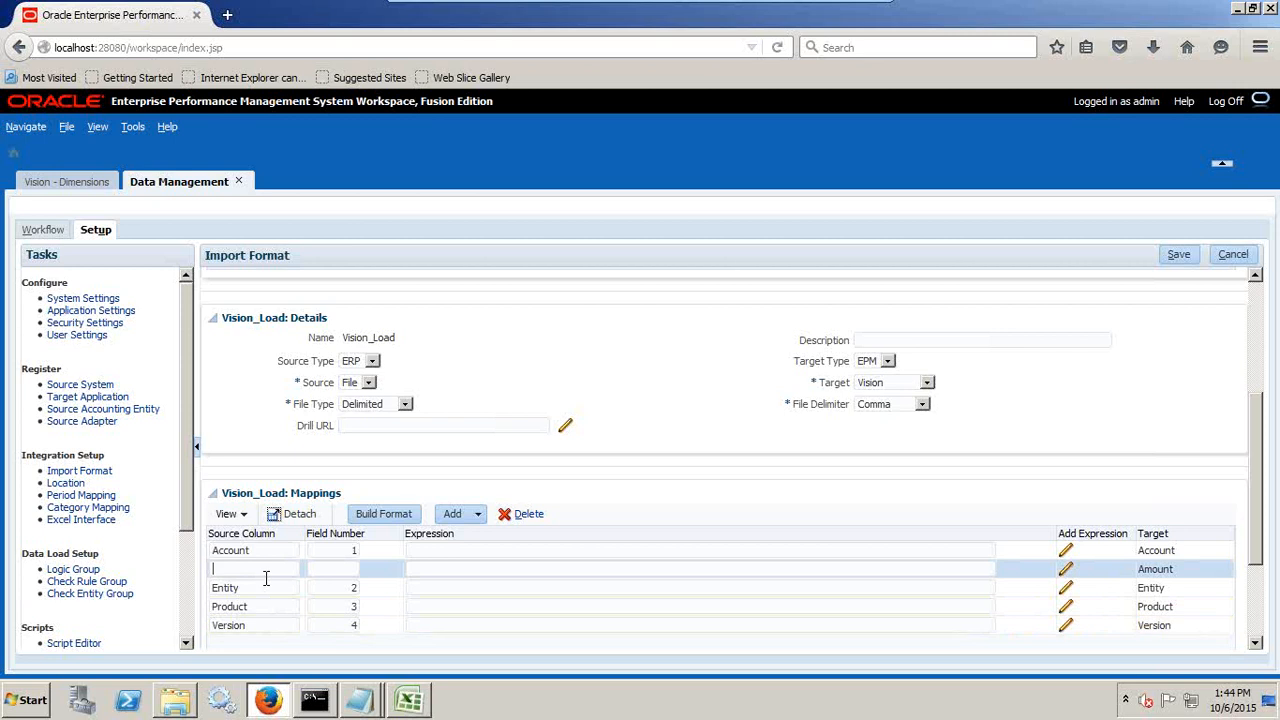
{"action": "type", "text": "Amount"}
{"action": "left_click", "coordinate": [266, 582]}
{"action": "left_click", "coordinate": [1179, 254]}
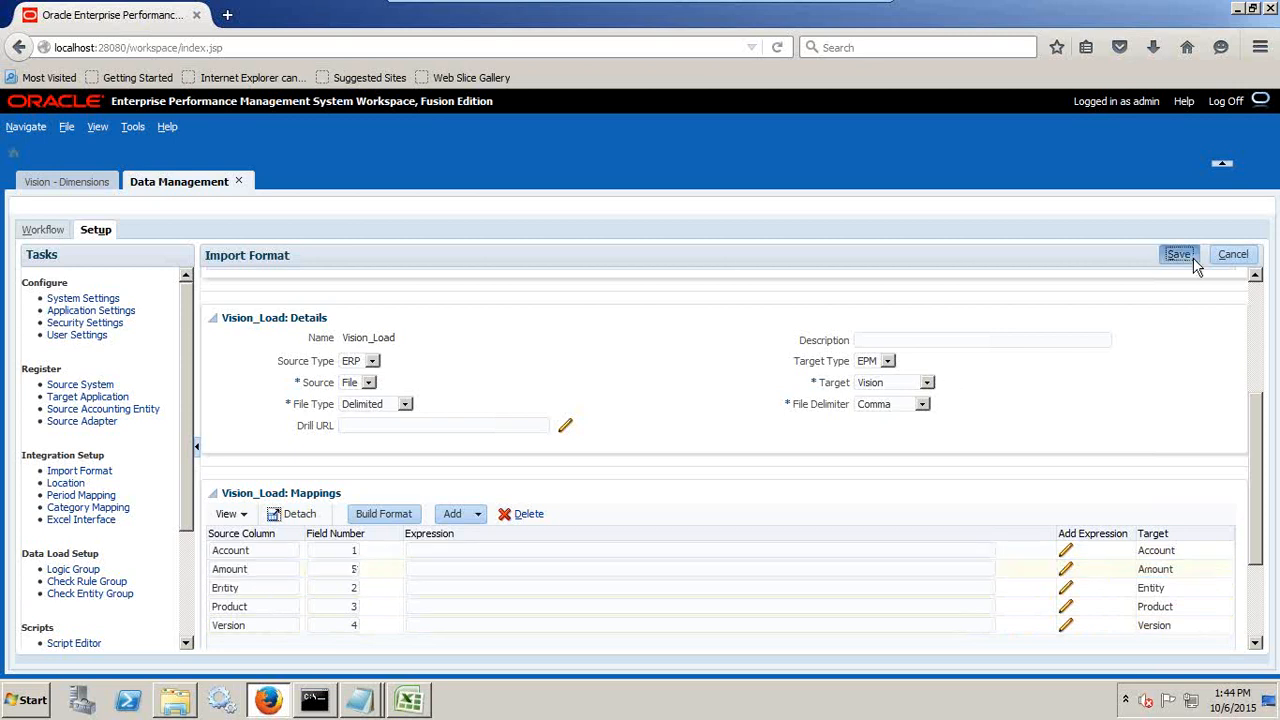
{"action": "scroll", "coordinate": [626, 449], "scroll_direction": "down", "scroll_amount": 5}
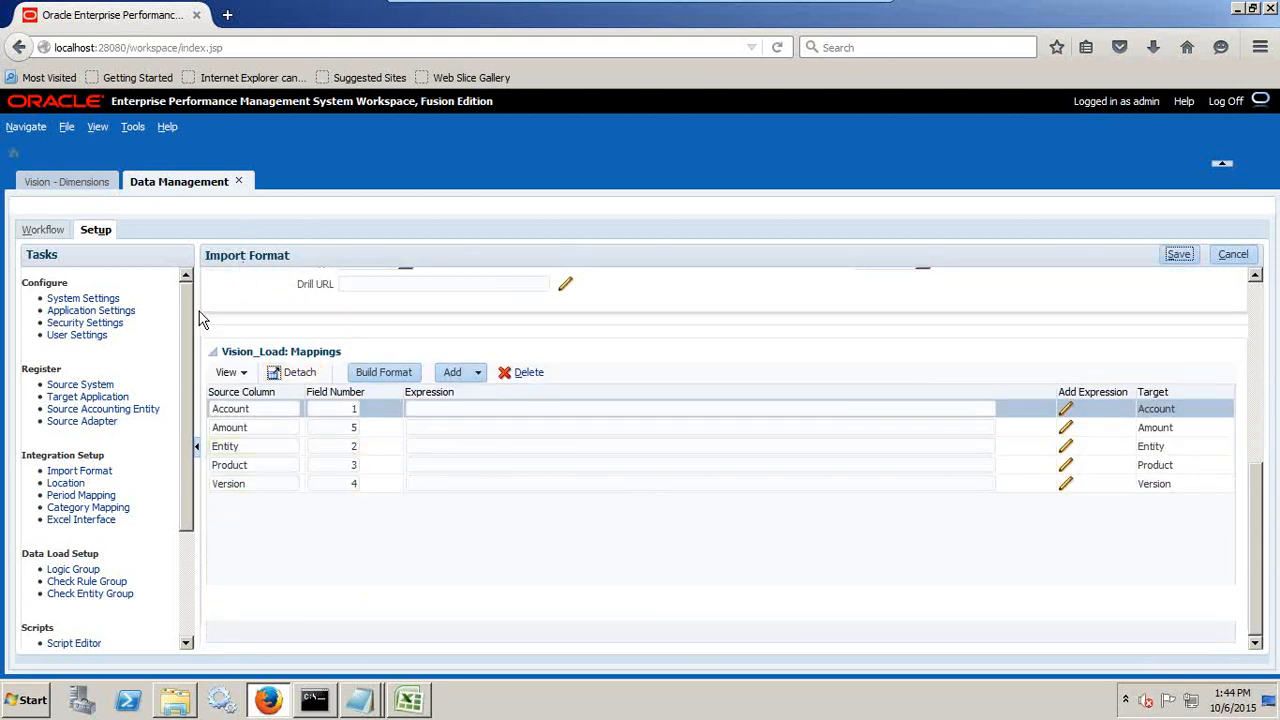
Add a new location named Vision_Load in the integration setup.
{"action": "left_click", "coordinate": [78, 483]}
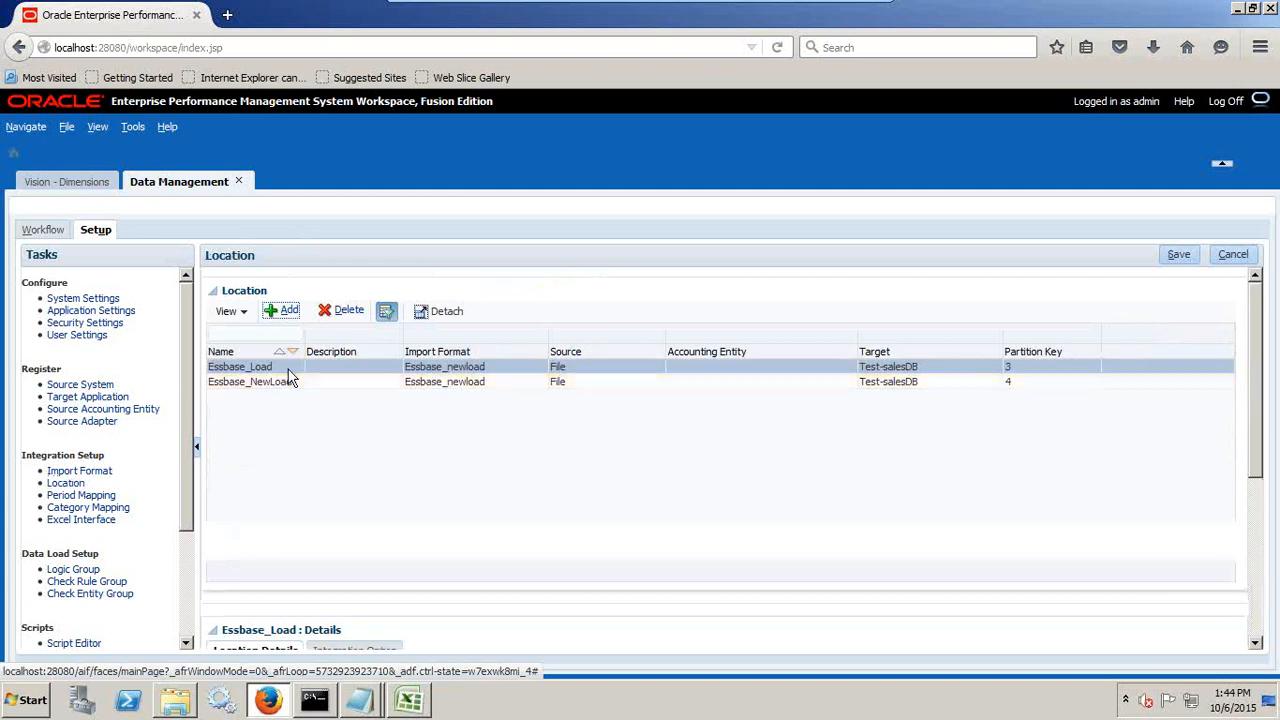
{"action": "left_click", "coordinate": [294, 312]}
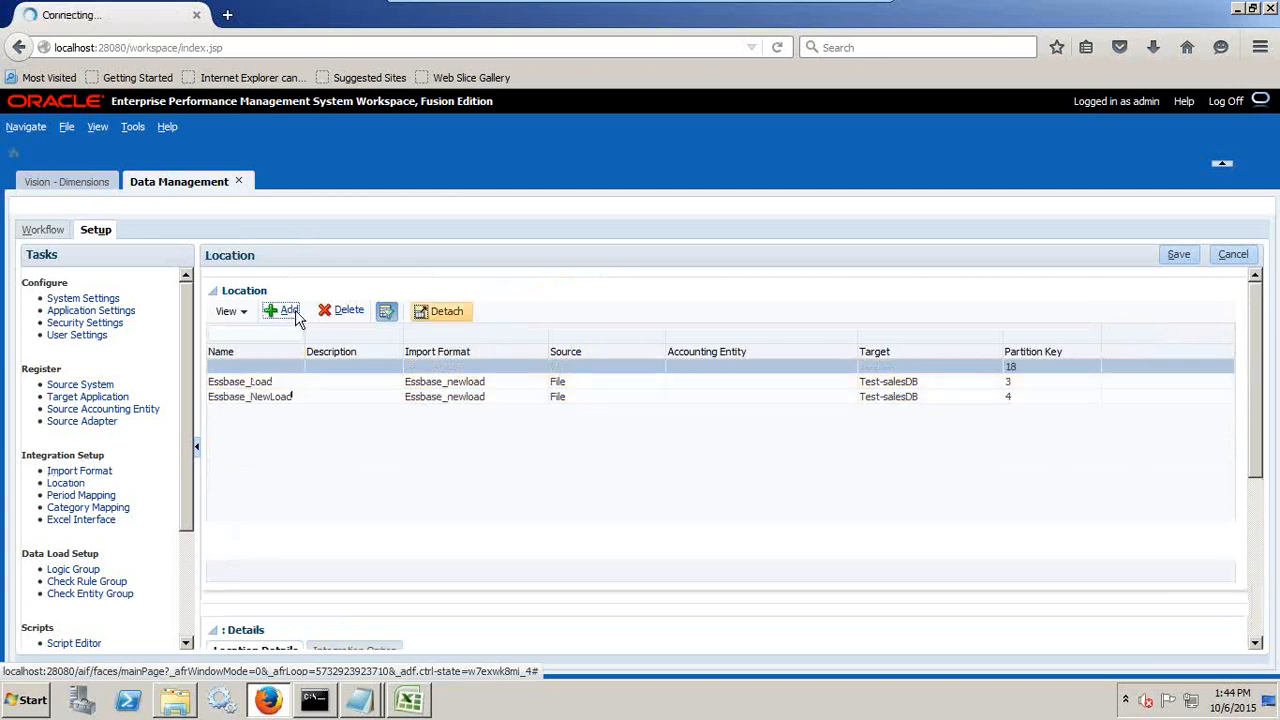
{"action": "scroll", "coordinate": [468, 540], "scroll_direction": "down", "scroll_amount": 3}
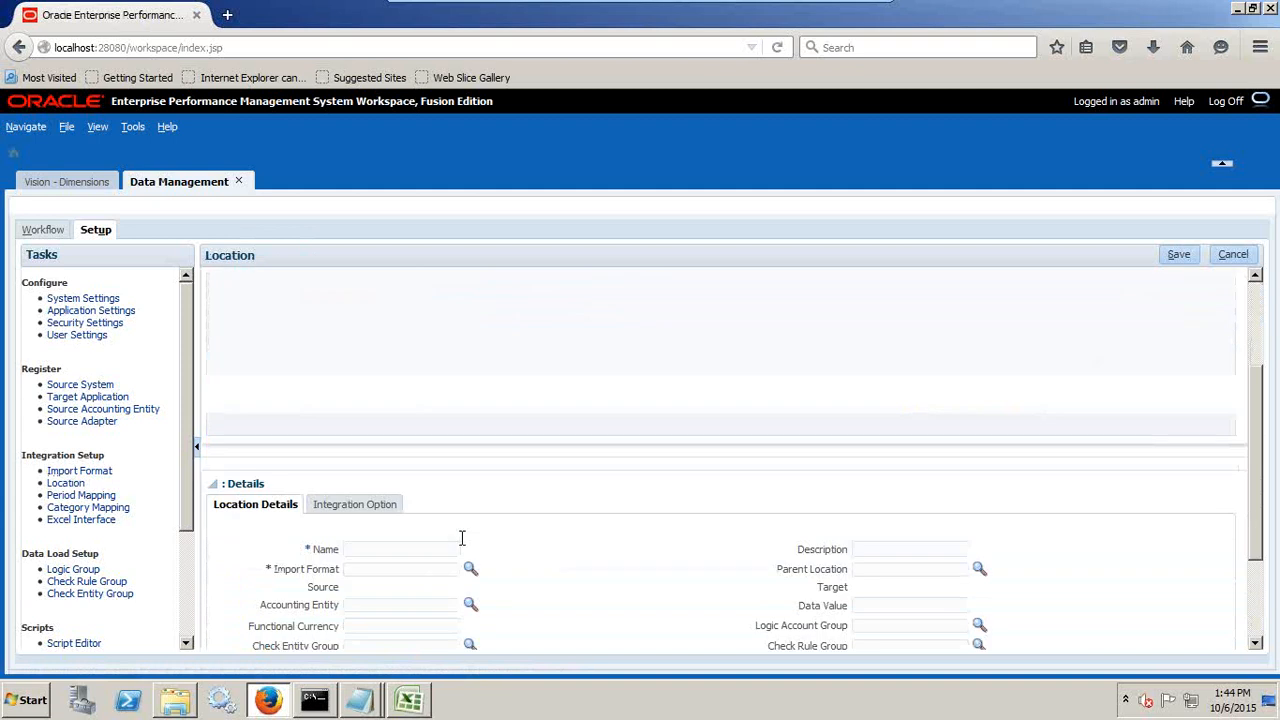
{"action": "type", "text": "V"}
{"action": "left_click", "coordinate": [380, 566]}
Assign the Vision_Load import format to the new location and save it.
{"action": "left_click", "coordinate": [466, 571]}
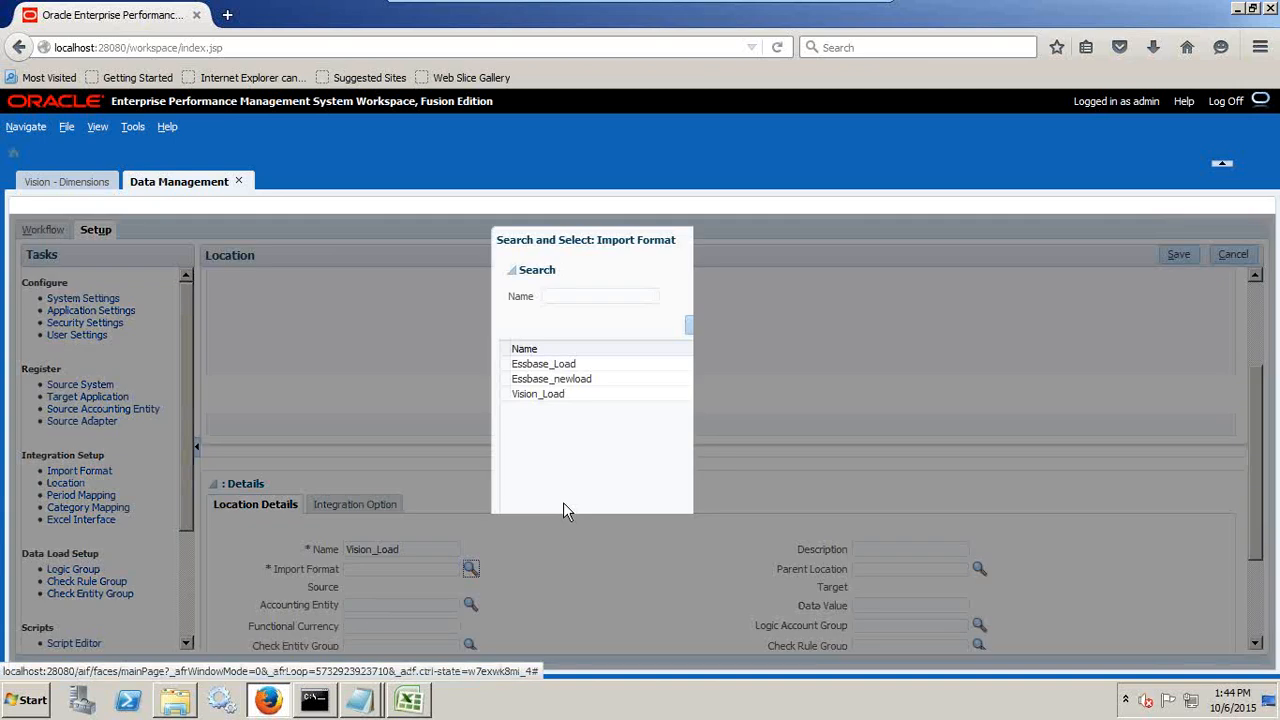
{"action": "left_click", "coordinate": [646, 393]}
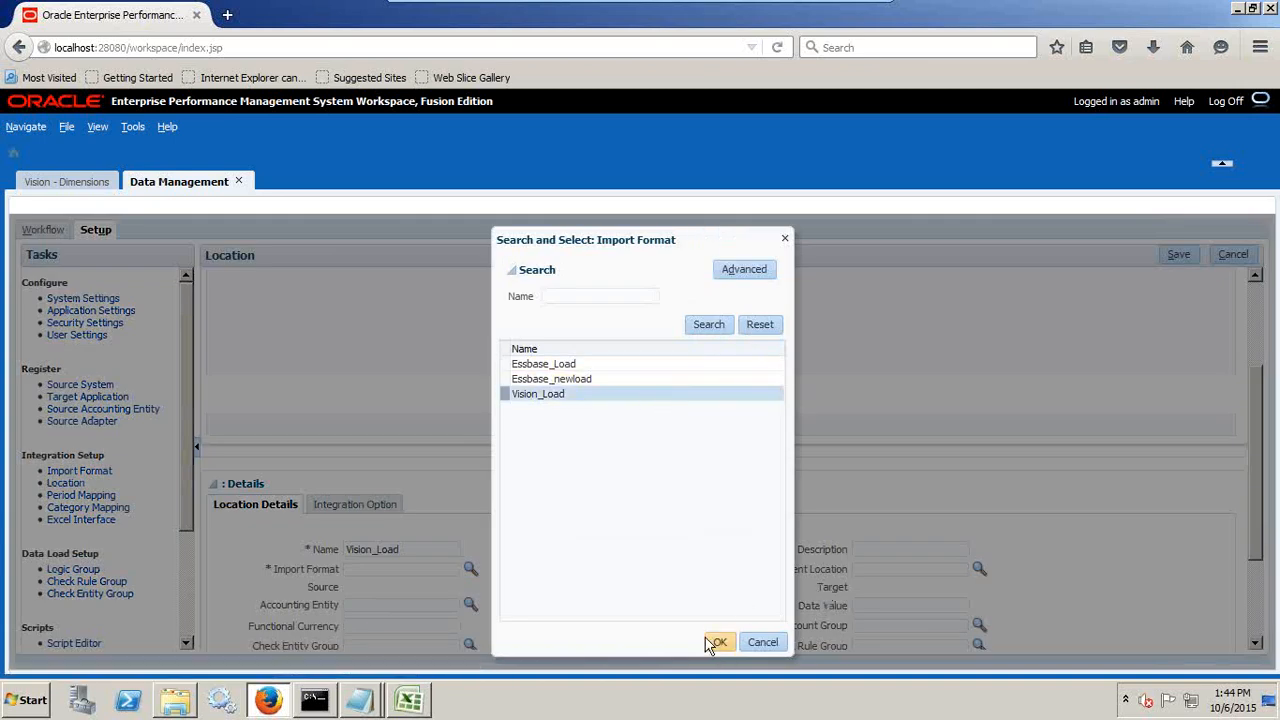
{"action": "left_click", "coordinate": [720, 642]}
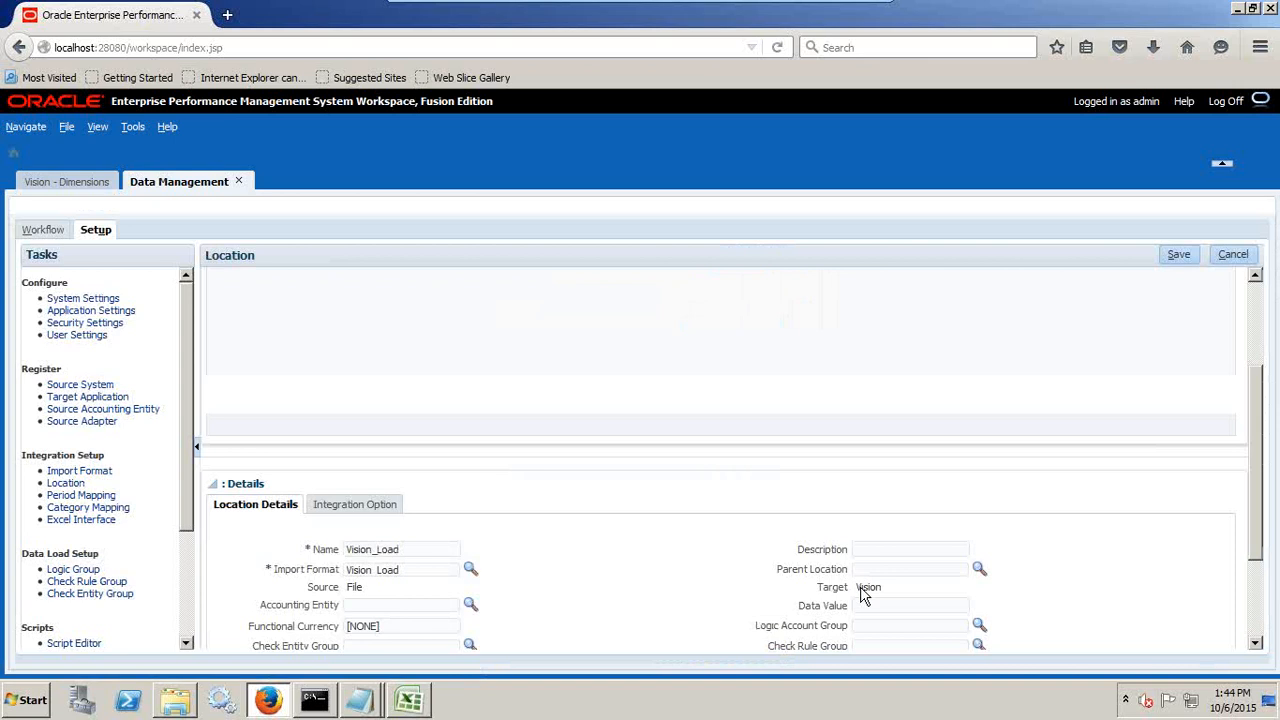
{"action": "scroll", "coordinate": [1064, 564], "scroll_direction": "down", "scroll_amount": 2}
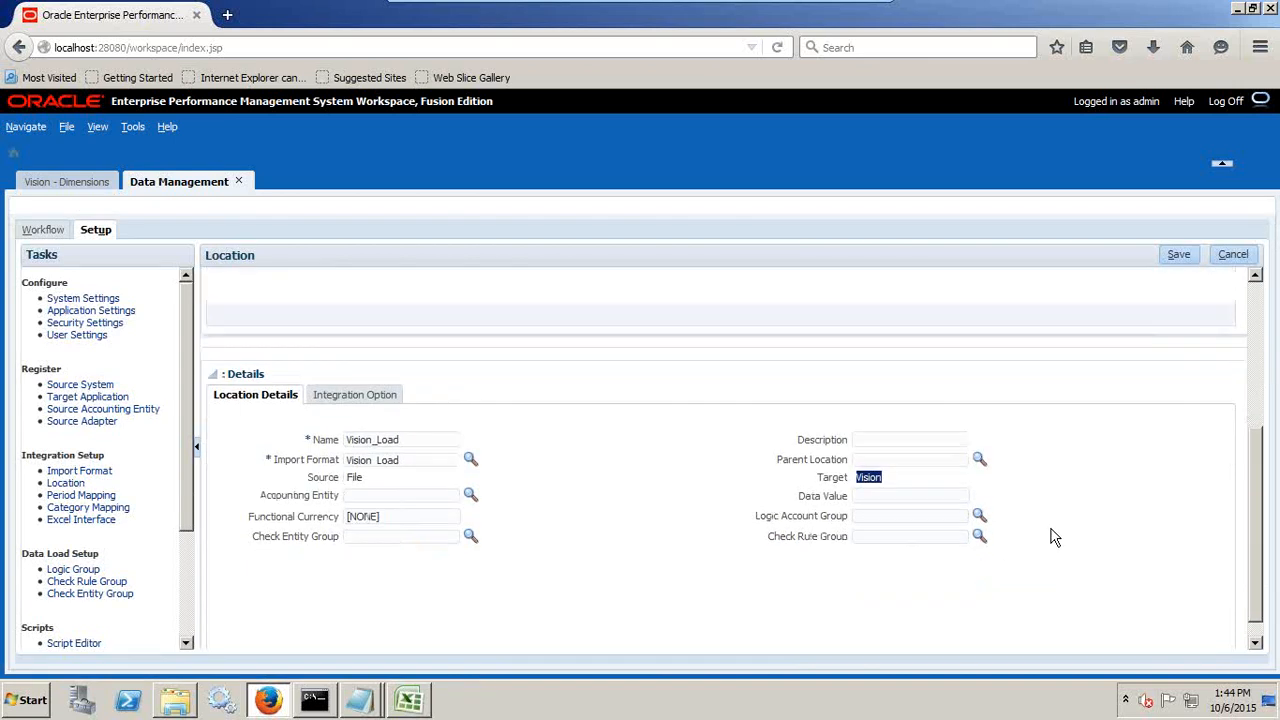
{"action": "scroll", "coordinate": [1062, 508], "scroll_direction": "up", "scroll_amount": 4}
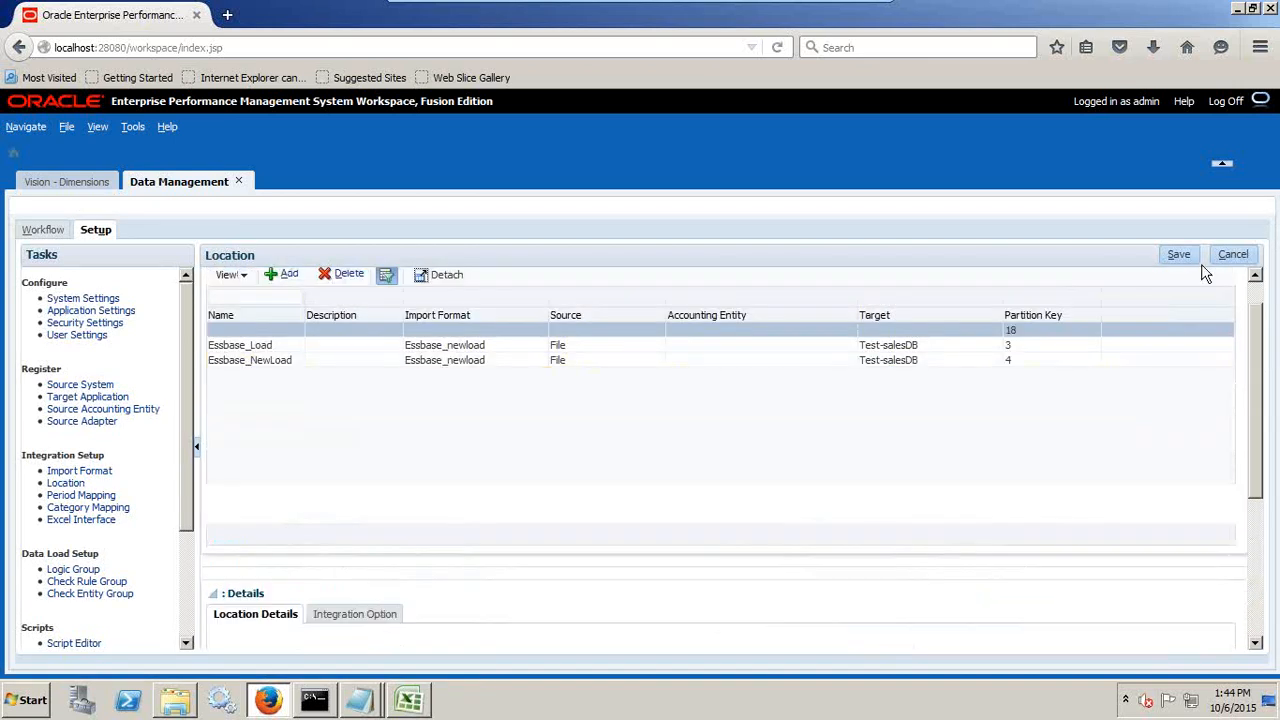
{"action": "left_click", "coordinate": [1196, 256]}
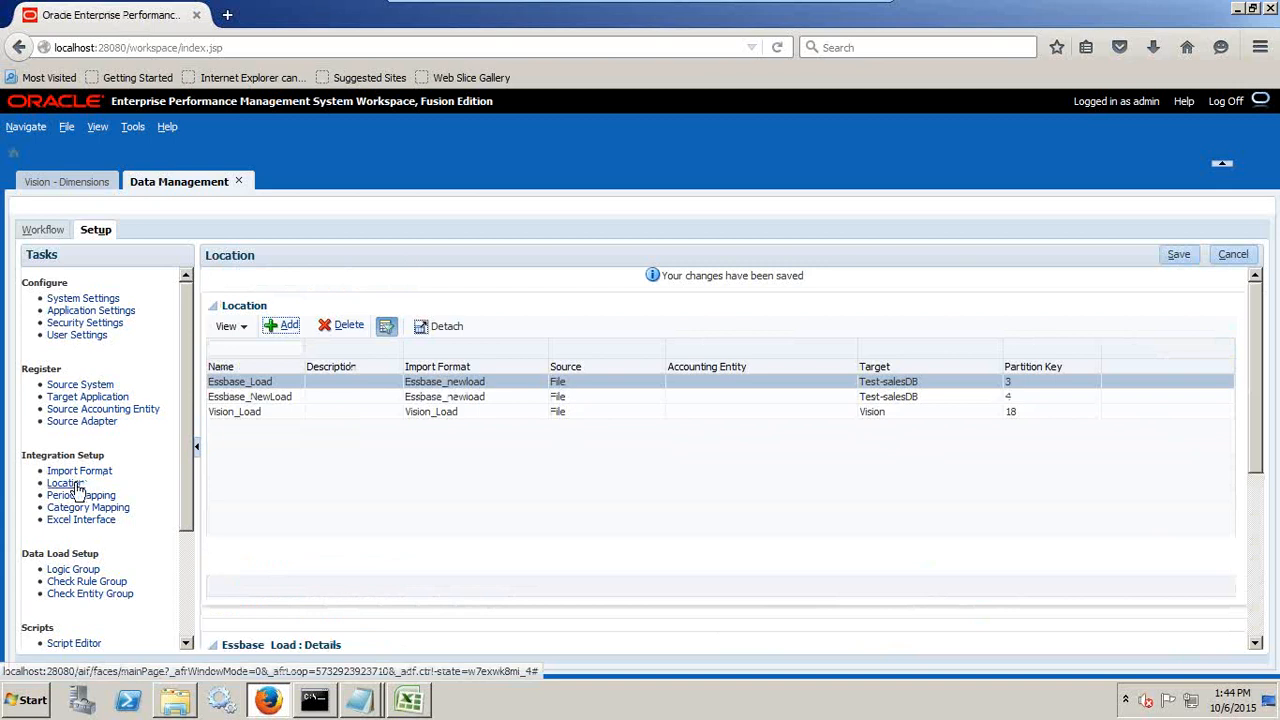
Compare the global period mapping with the months under YearTotal's Q1 in the Vision application's Period dimension.
{"action": "left_click", "coordinate": [82, 496]}
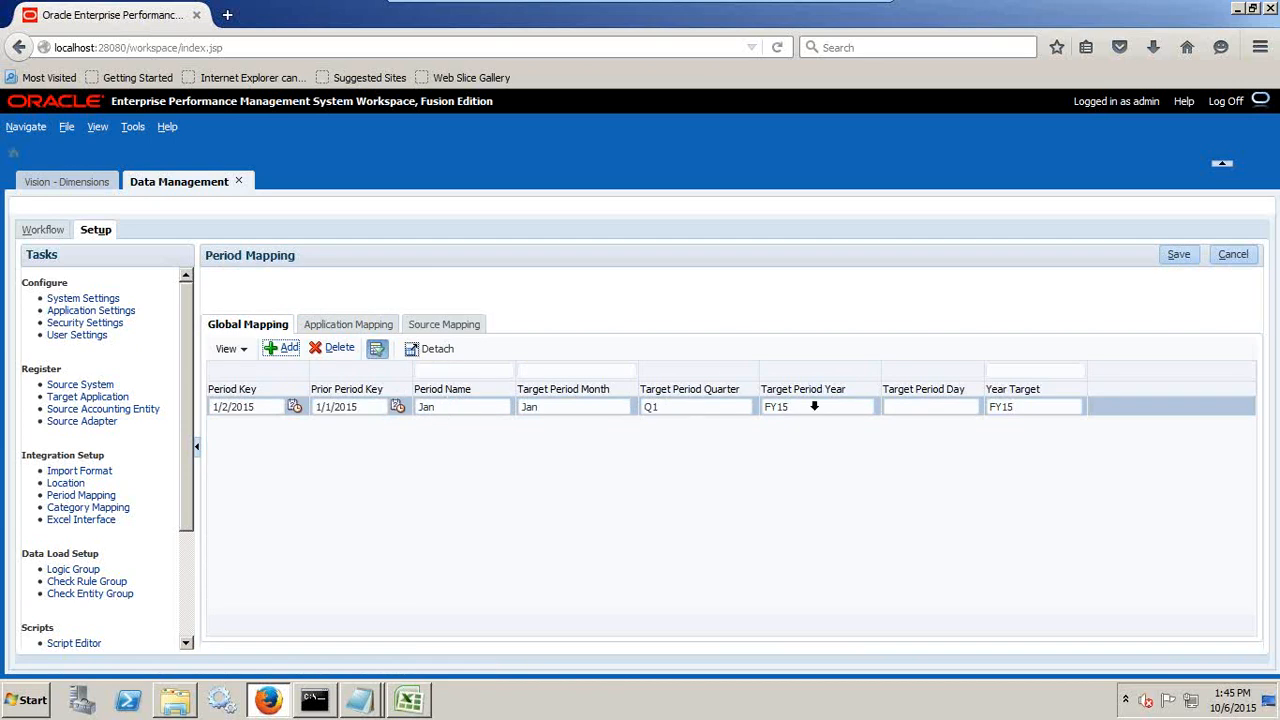
{"action": "left_click", "coordinate": [86, 186]}
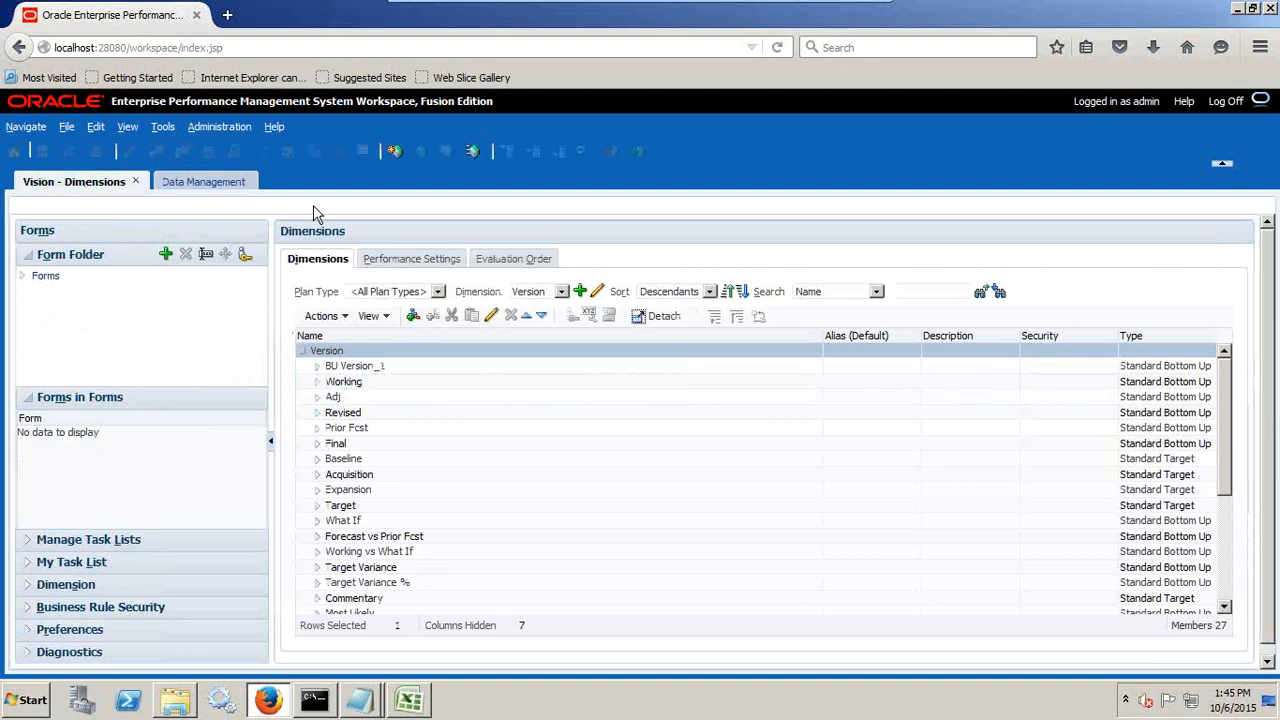
{"action": "left_click", "coordinate": [562, 292]}
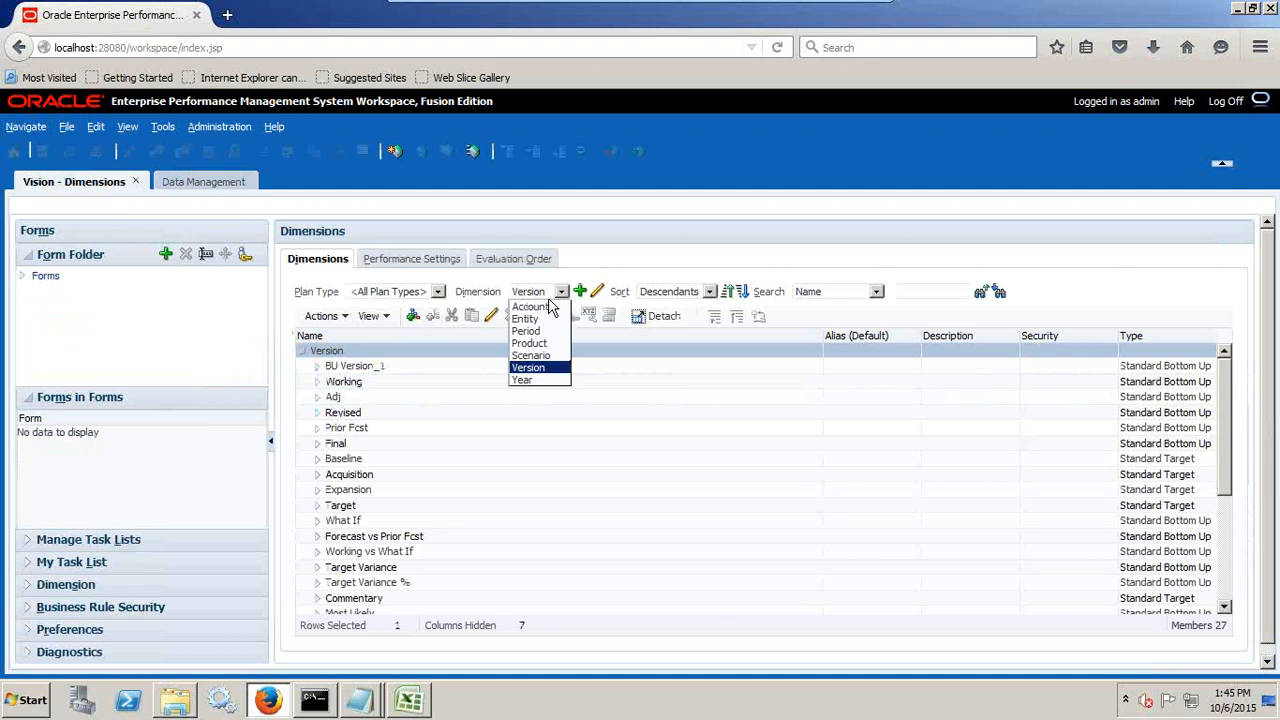
{"action": "left_click", "coordinate": [530, 331]}
{"action": "left_click", "coordinate": [317, 383]}
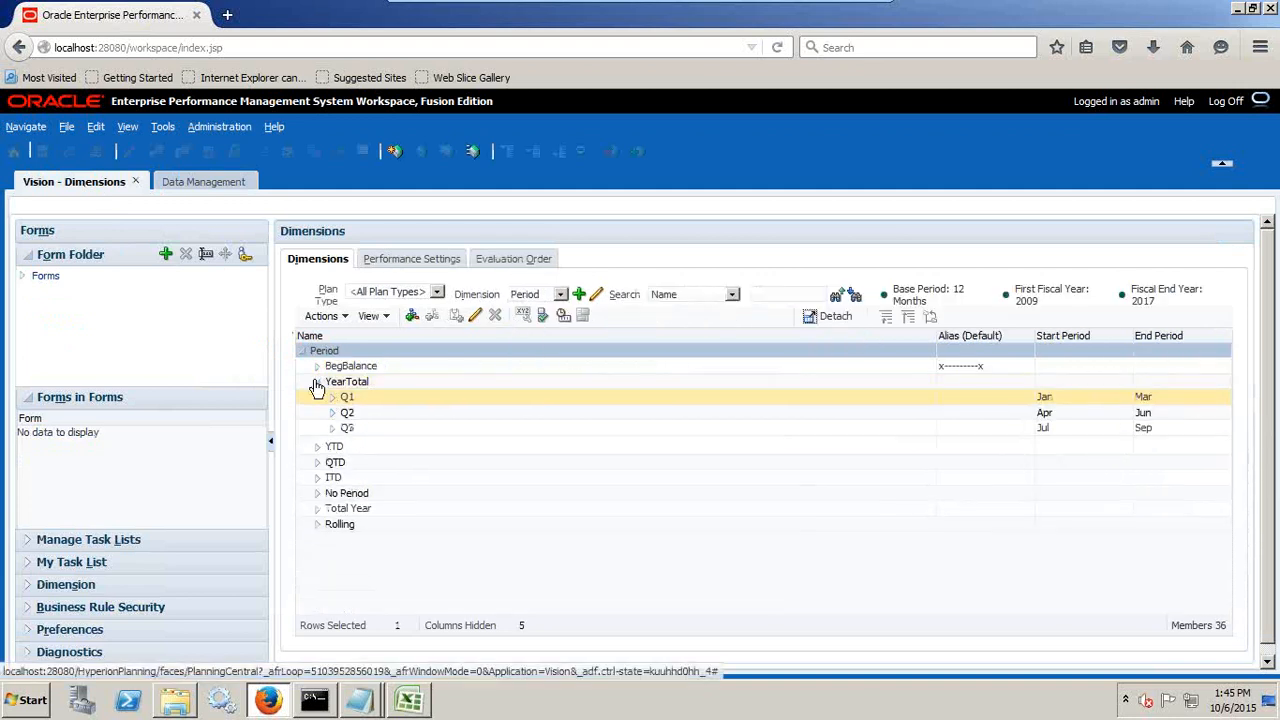
{"action": "left_click", "coordinate": [332, 397]}
{"action": "left_click", "coordinate": [365, 413]}
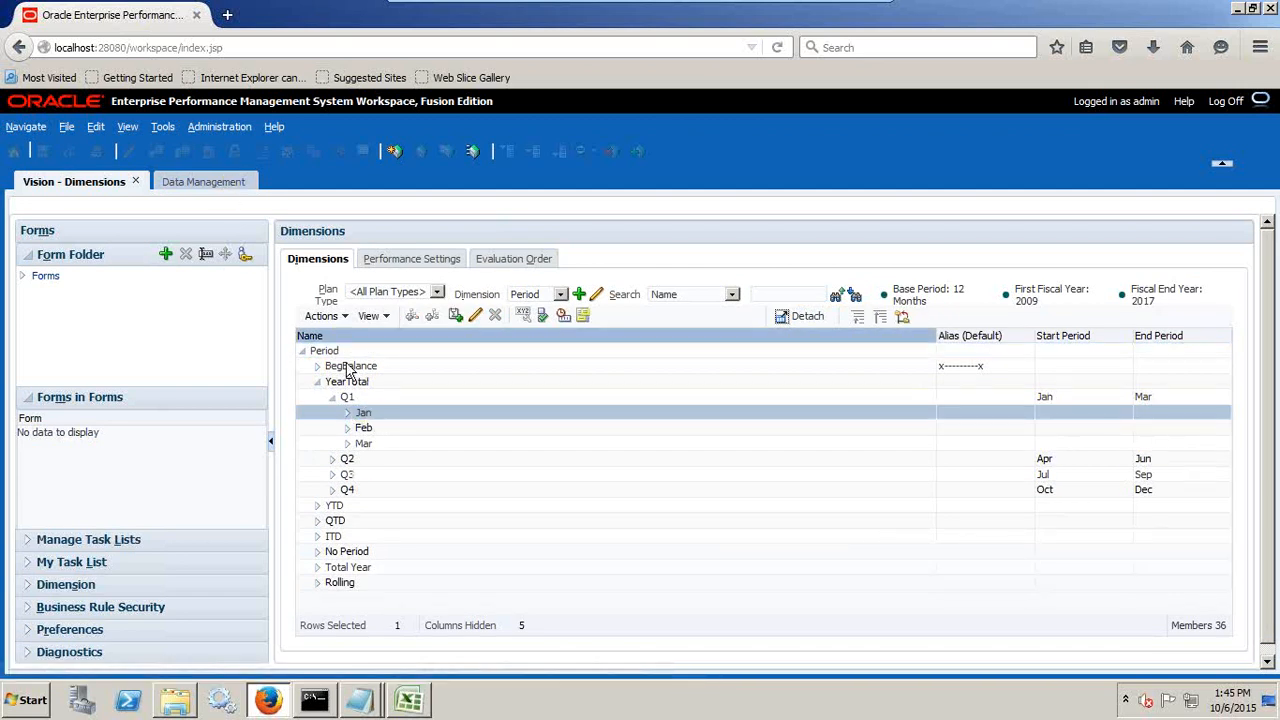
{"action": "left_click", "coordinate": [229, 186]}
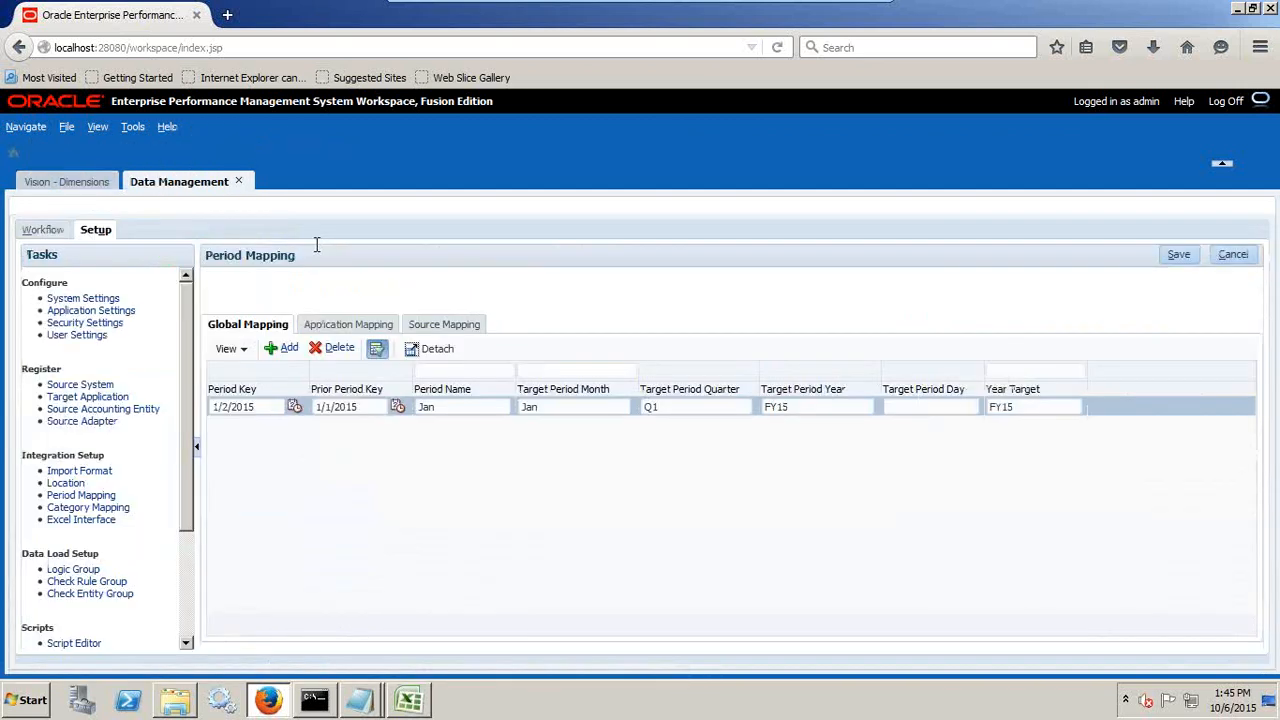
Check the FY15 member in the Vision application's Year dimension and return to the period mapping.
{"action": "left_click", "coordinate": [86, 183]}
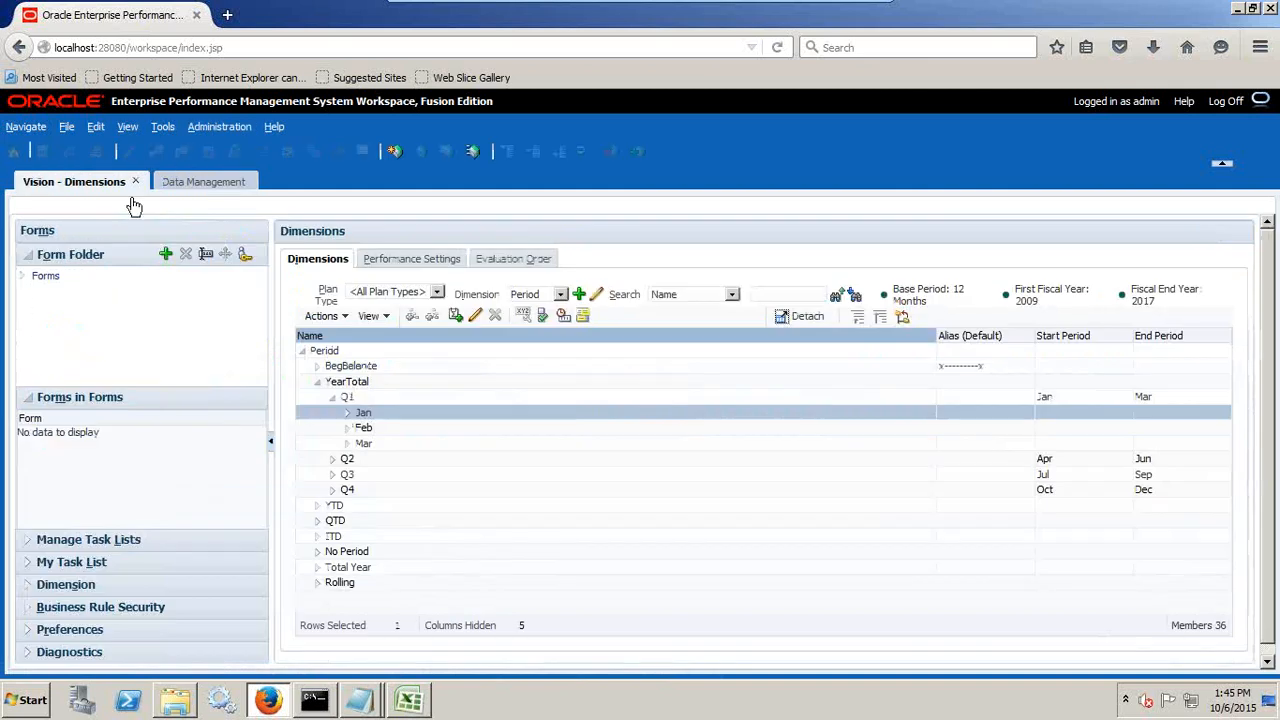
{"action": "left_click", "coordinate": [527, 295]}
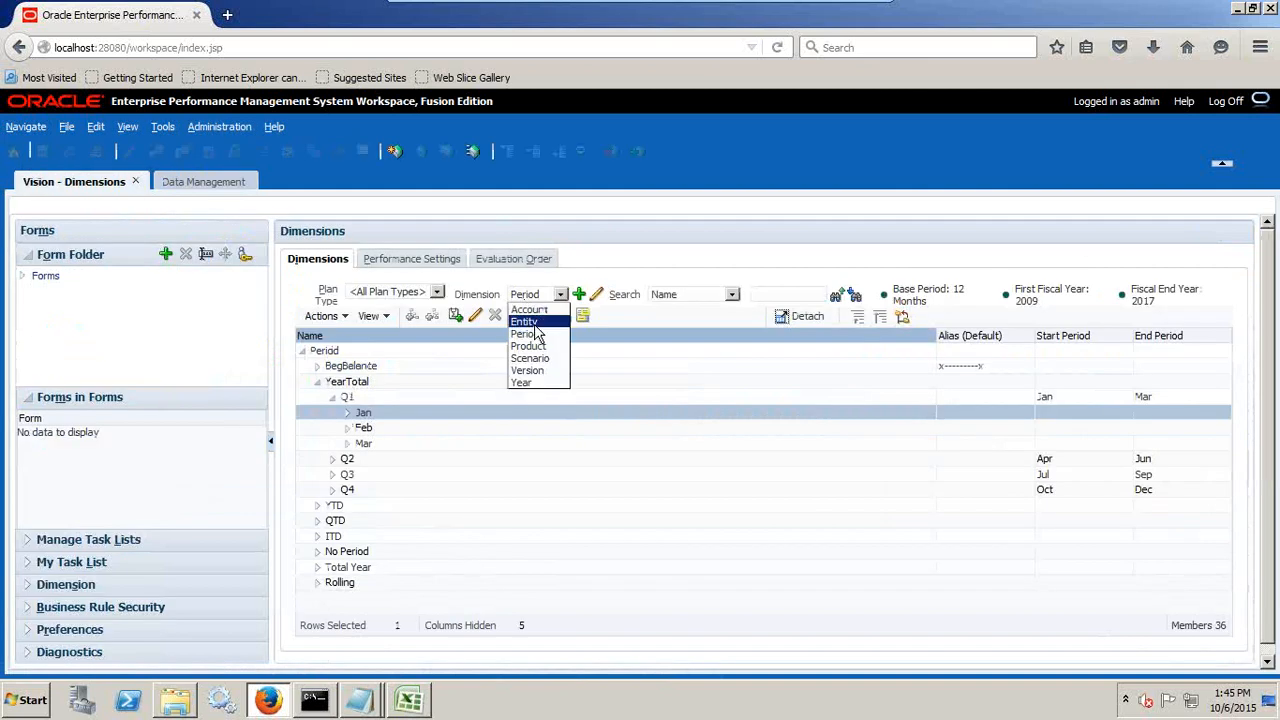
{"action": "left_click", "coordinate": [522, 382]}
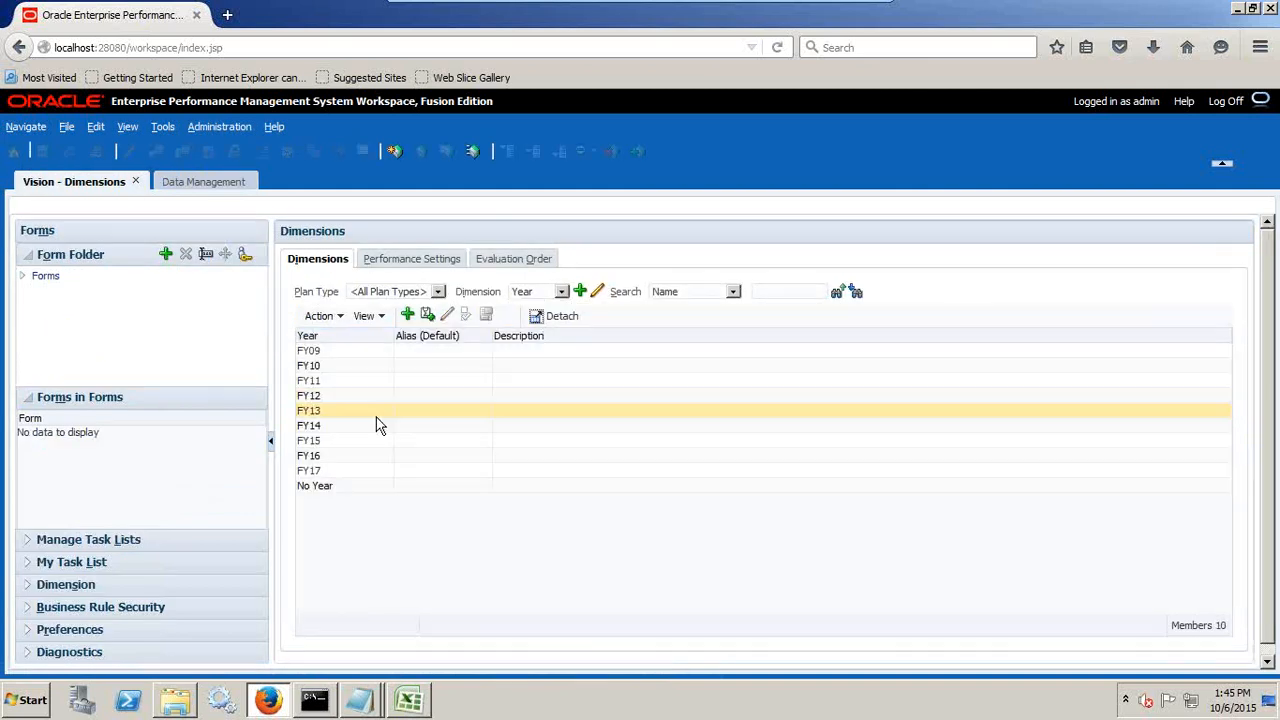
{"action": "left_click", "coordinate": [326, 440]}
{"action": "left_click", "coordinate": [197, 183]}
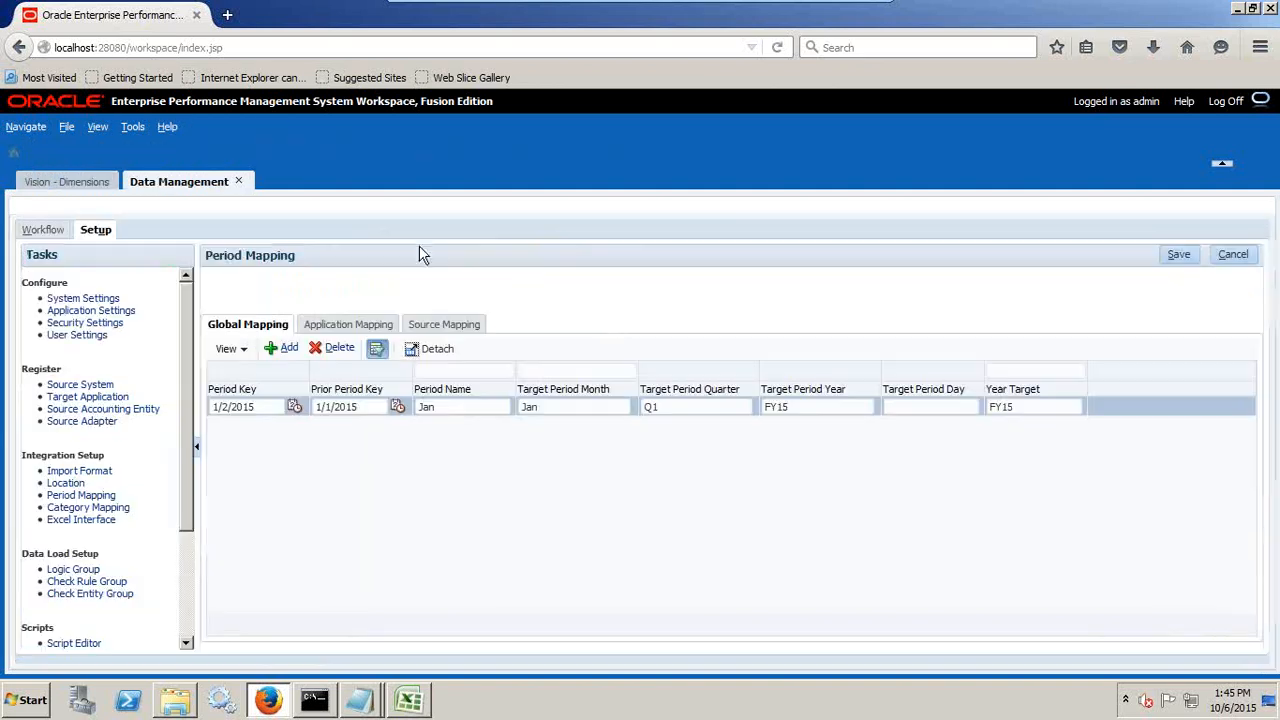
Save the global period mapping, and in the category mapping keep the Actual category's frequency at Monthly.
{"action": "left_click", "coordinate": [1182, 256]}
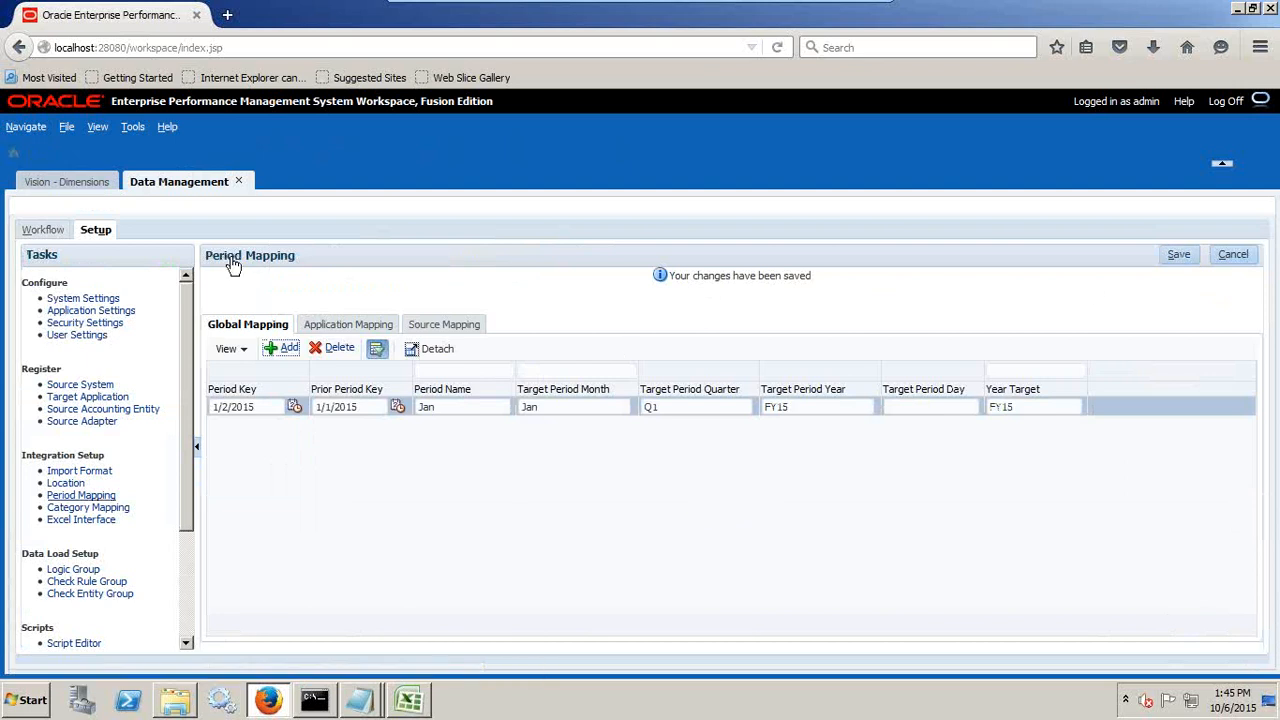
{"action": "left_click", "coordinate": [95, 508]}
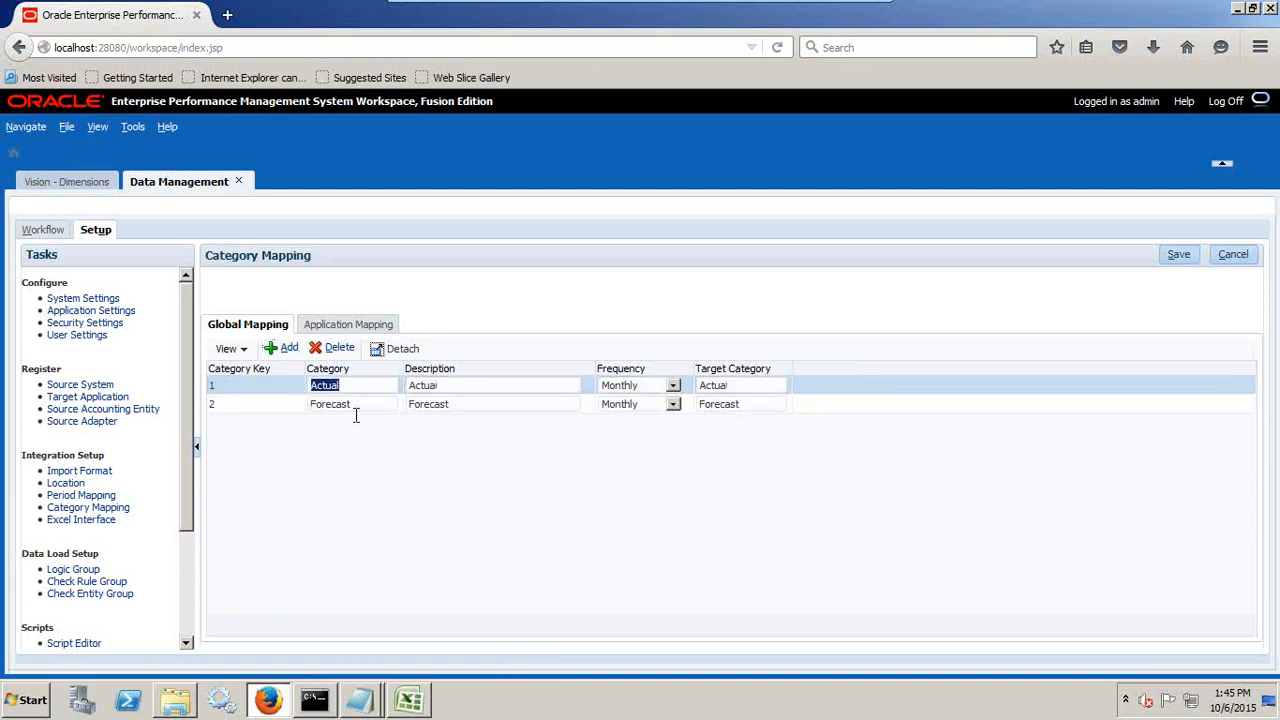
{"action": "left_click", "coordinate": [472, 388]}
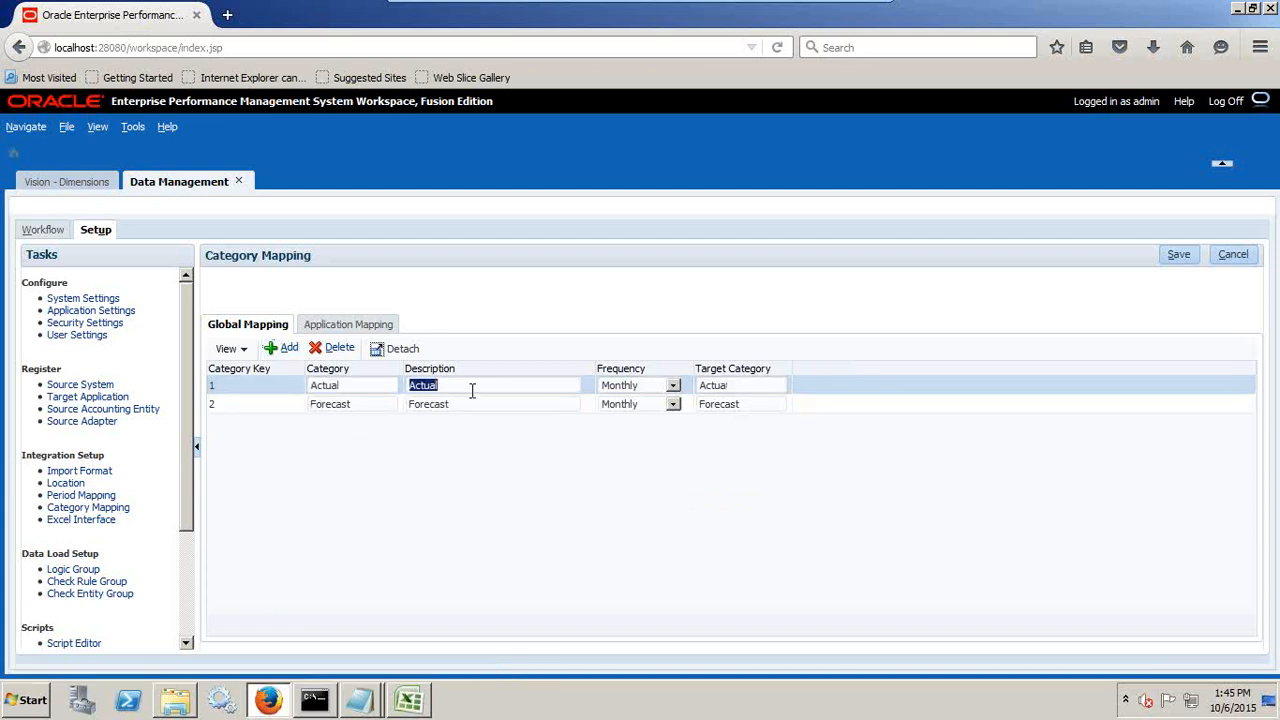
{"action": "left_click", "coordinate": [641, 390]}
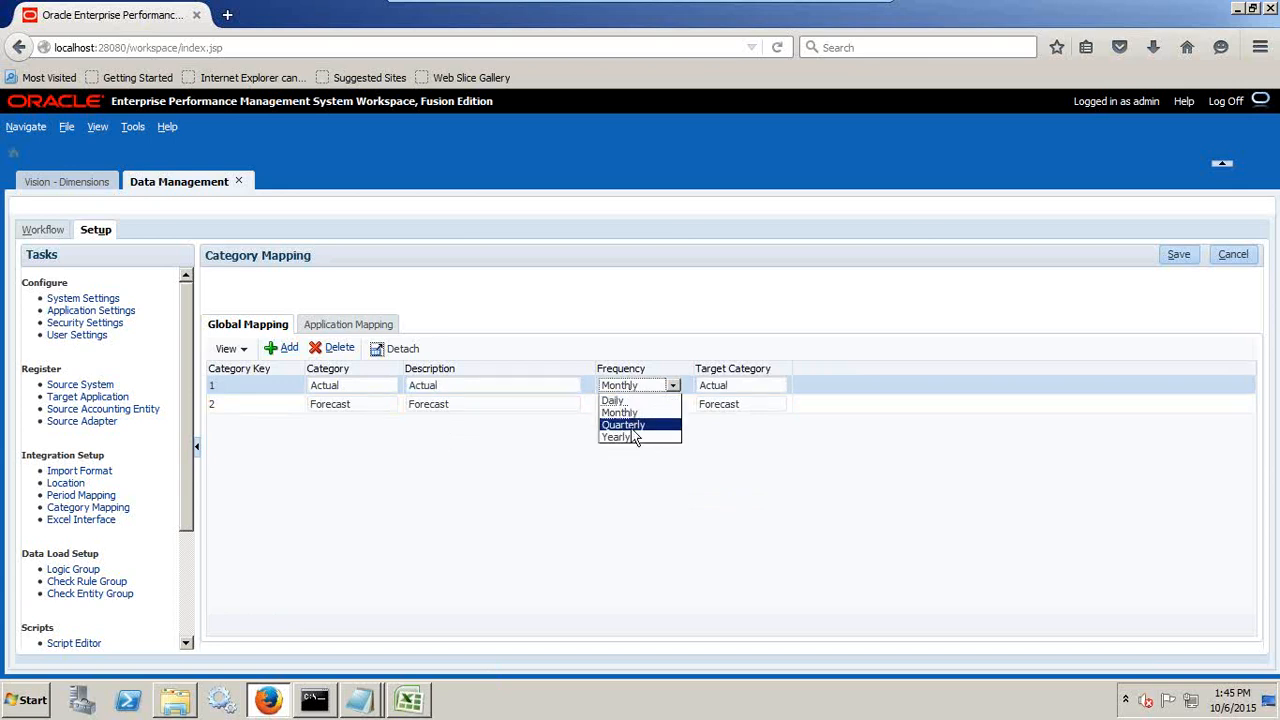
{"action": "left_click", "coordinate": [616, 411]}
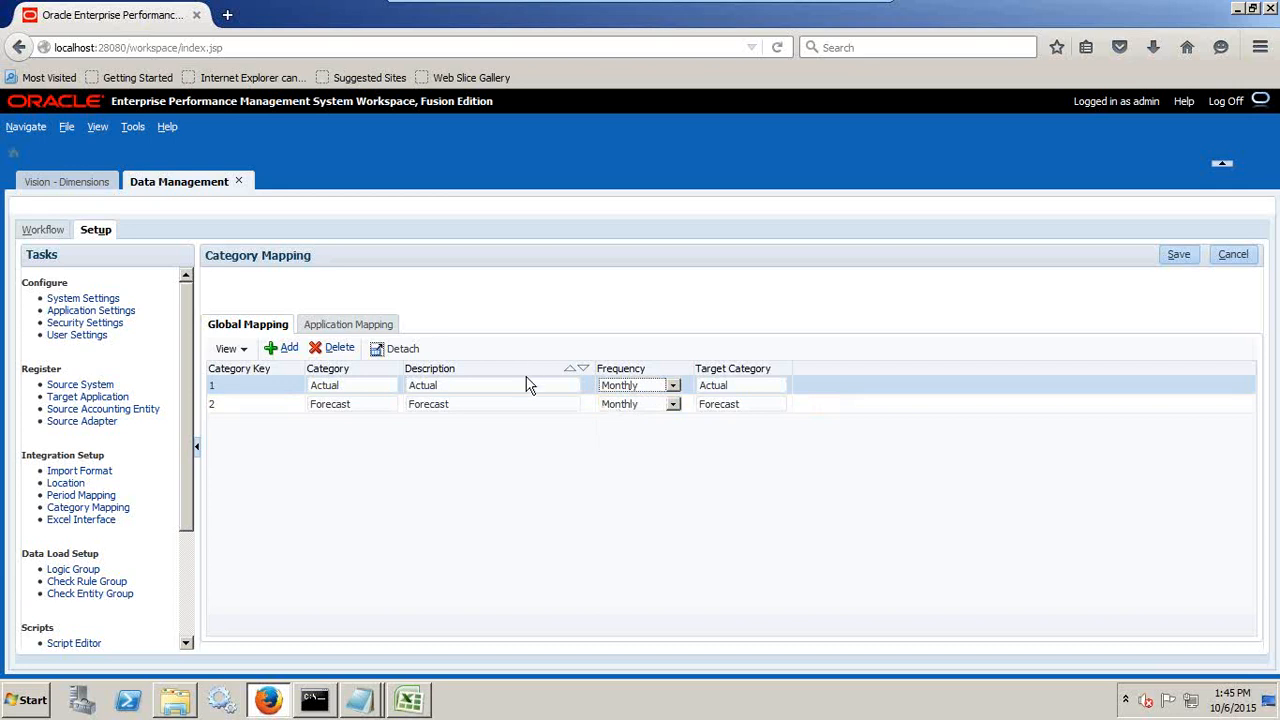
Set the Forecast category's frequency to Quarterly and save the category mapping.
{"action": "left_click", "coordinate": [528, 401]}
{"action": "left_click", "coordinate": [631, 410]}
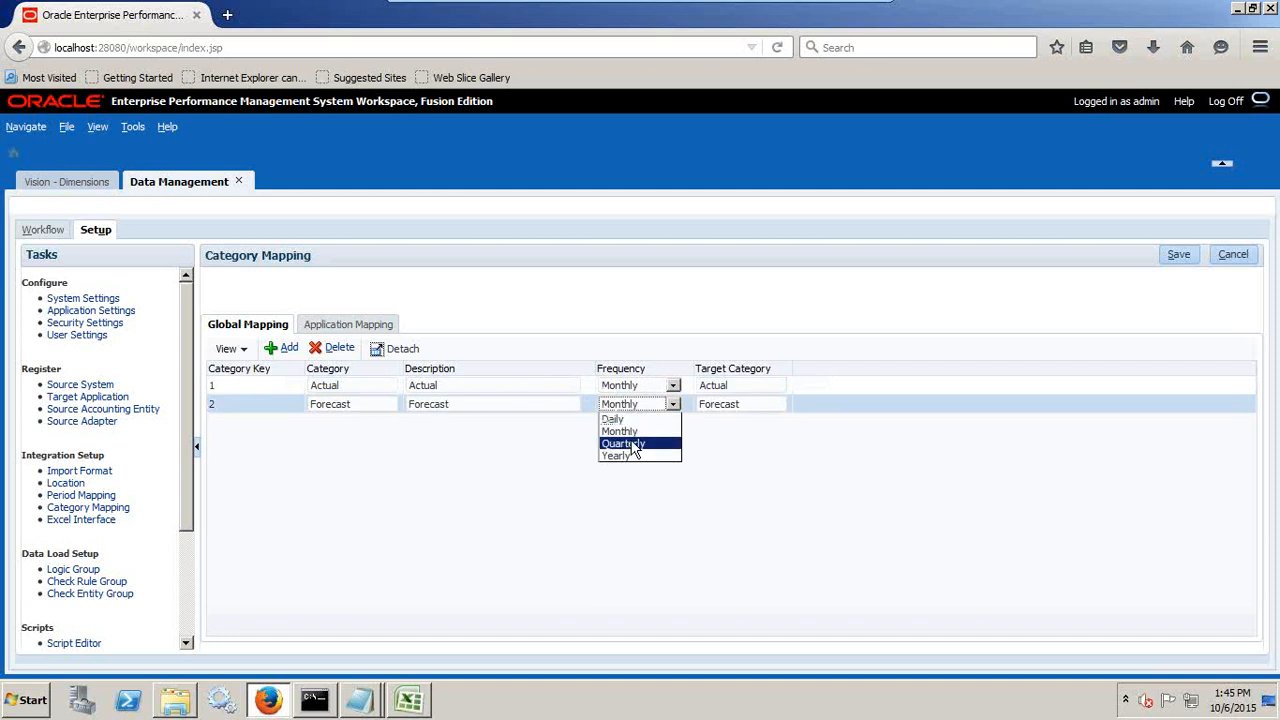
{"action": "left_click", "coordinate": [630, 443]}
{"action": "left_click", "coordinate": [1176, 256]}
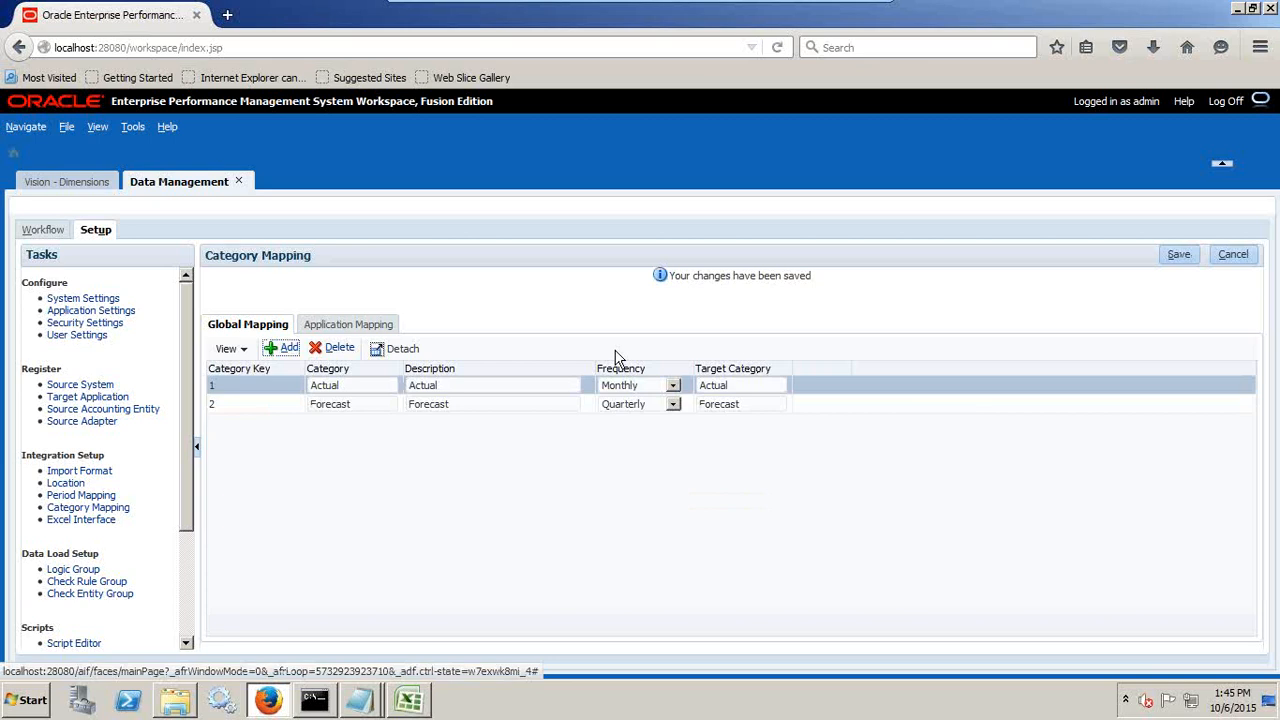
Open the data load mapping in the workflow and set its point-of-view location to Vision_Load.
{"action": "left_click", "coordinate": [42, 229]}
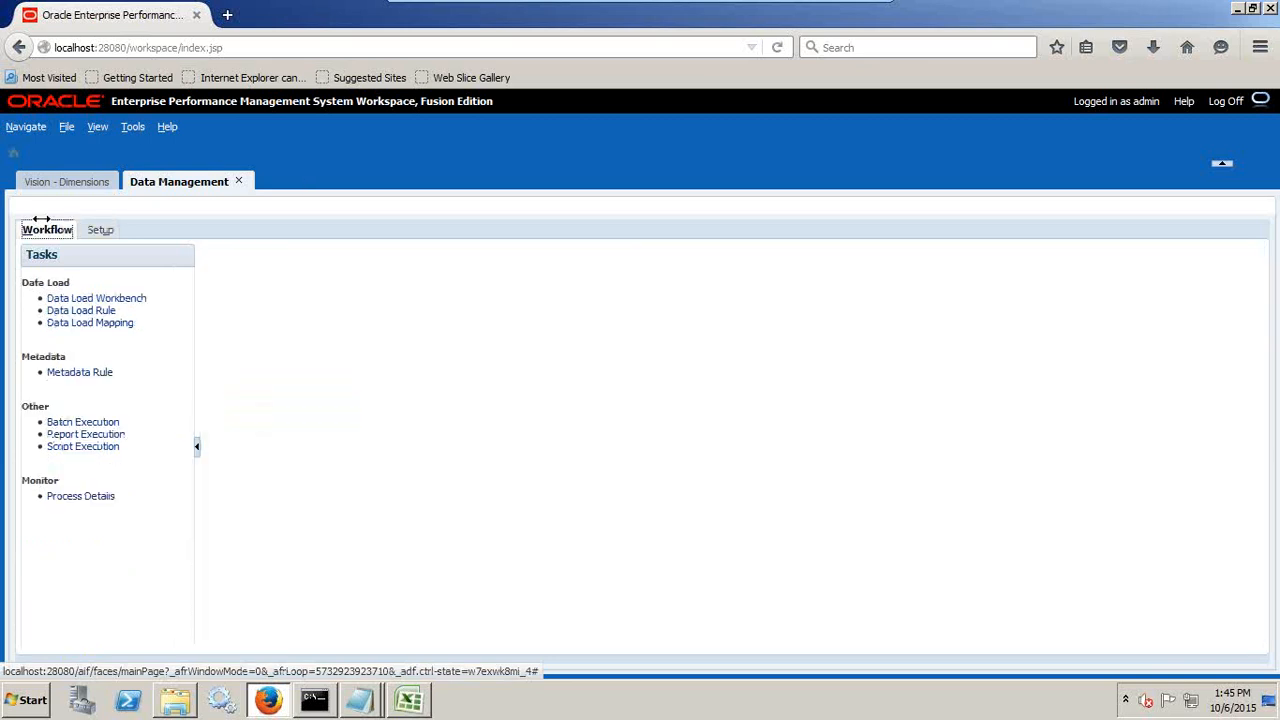
{"action": "left_click", "coordinate": [121, 323]}
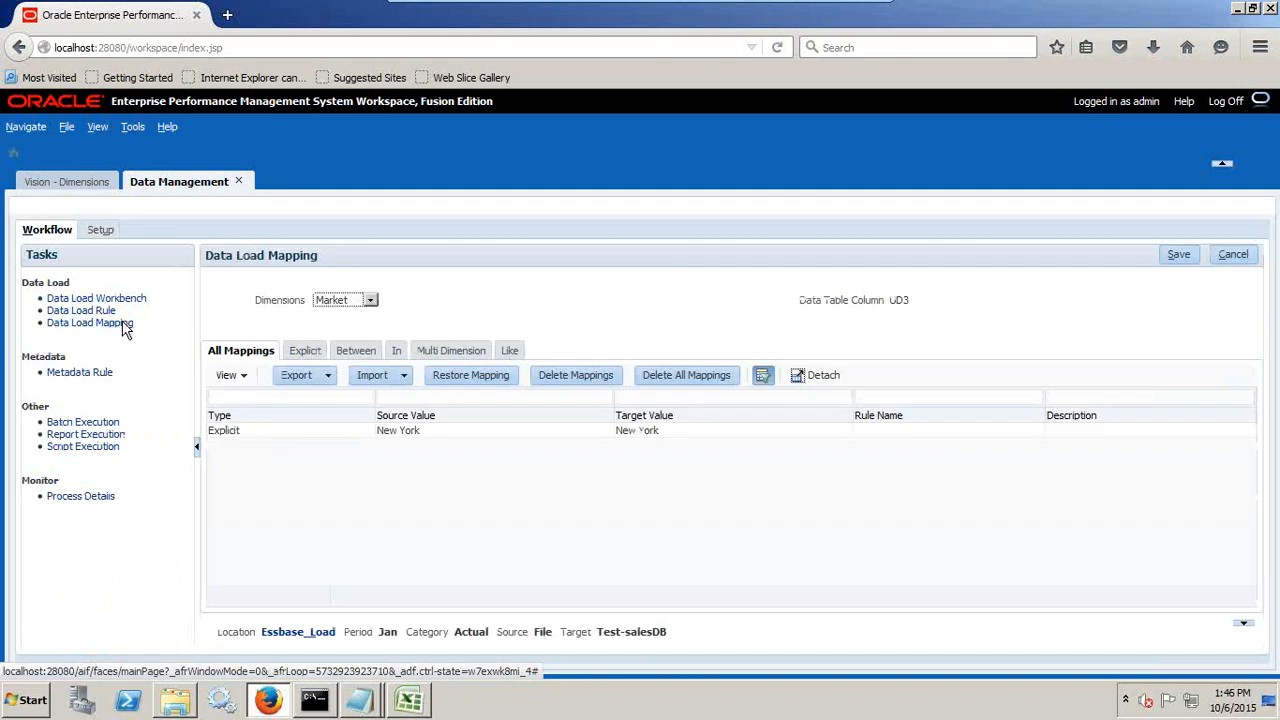
{"action": "left_click", "coordinate": [300, 634]}
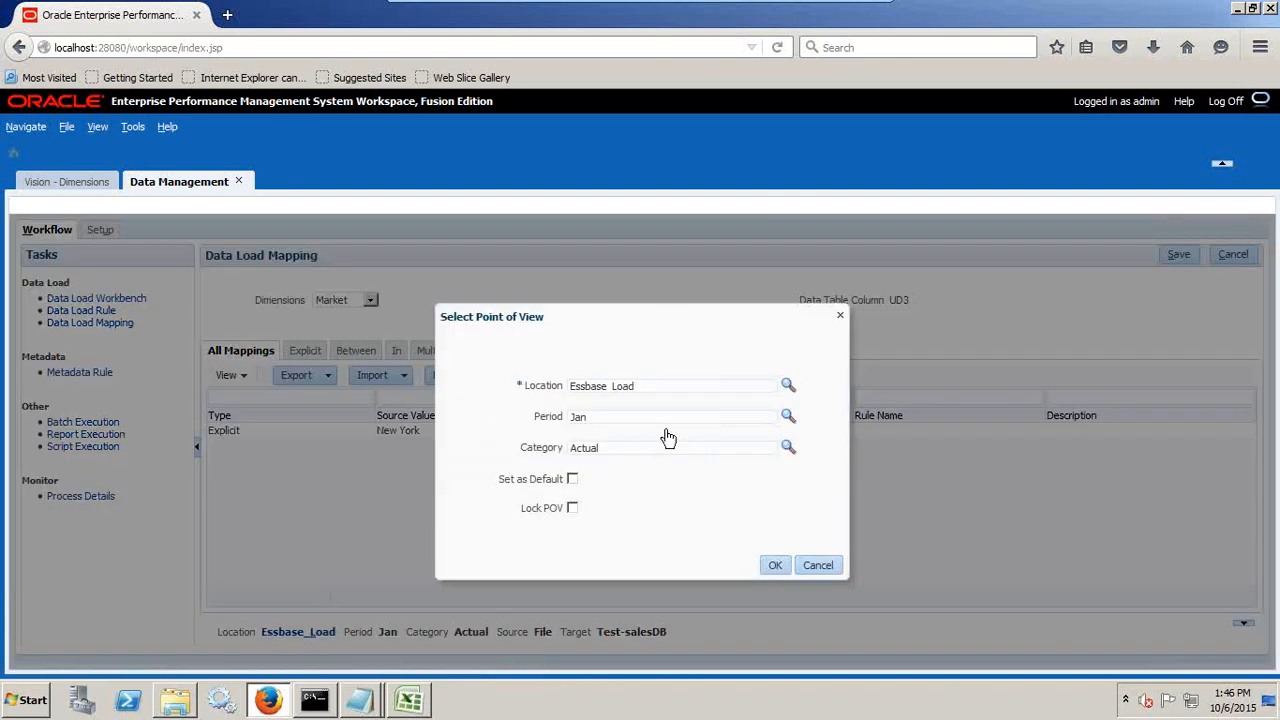
{"action": "left_click", "coordinate": [788, 385]}
{"action": "left_click", "coordinate": [640, 393]}
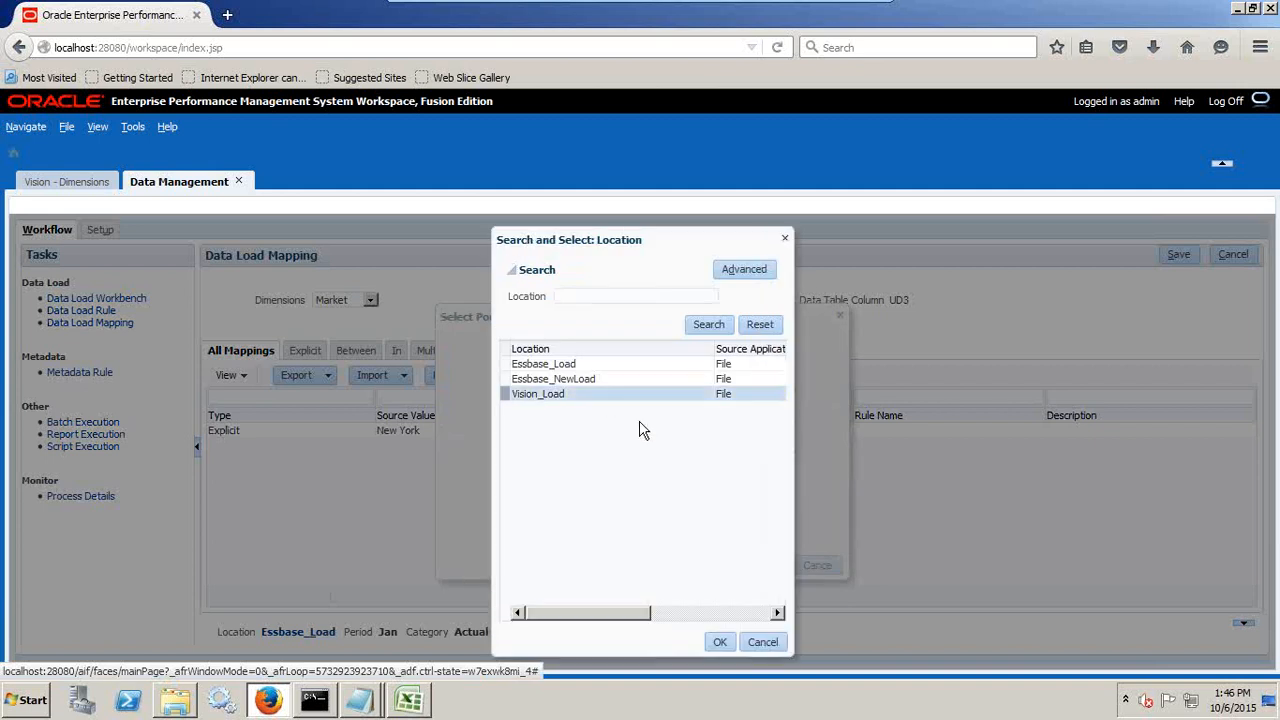
{"action": "left_click", "coordinate": [720, 641]}
{"action": "left_click", "coordinate": [775, 566]}
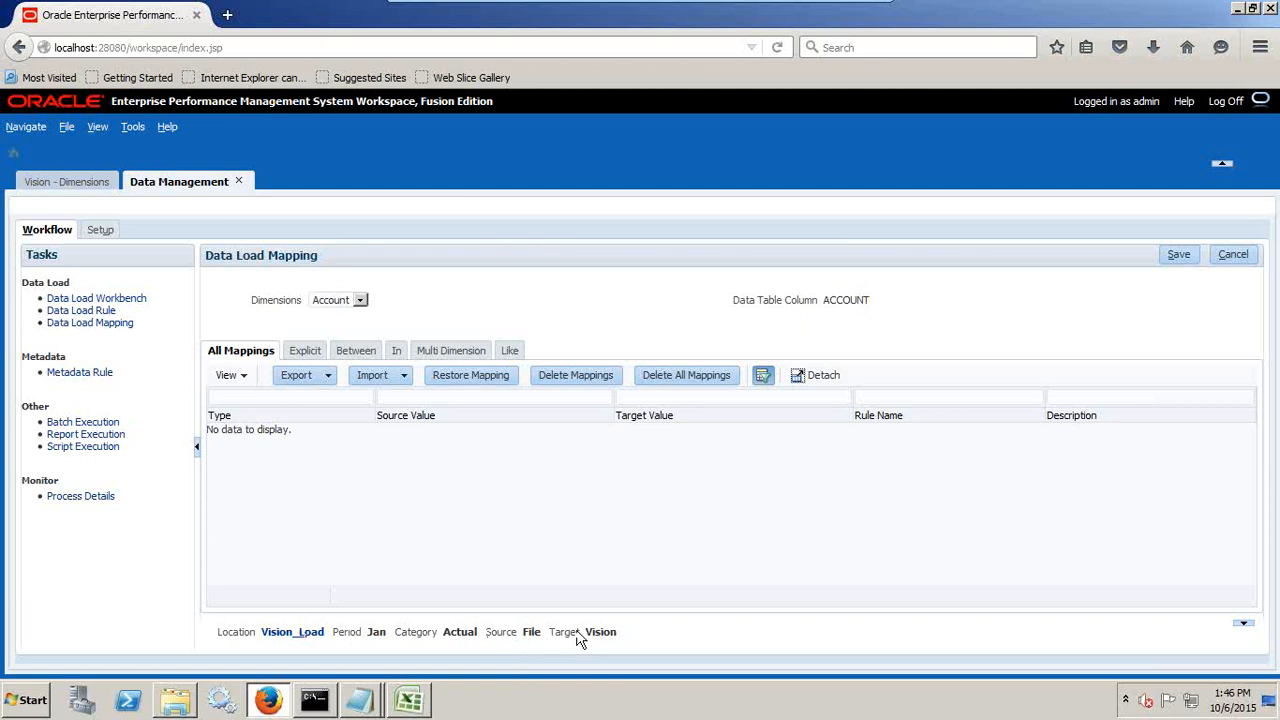
Add a new Like mapping row for the Account dimension.
{"action": "left_click", "coordinate": [335, 301]}
{"action": "left_click", "coordinate": [397, 351]}
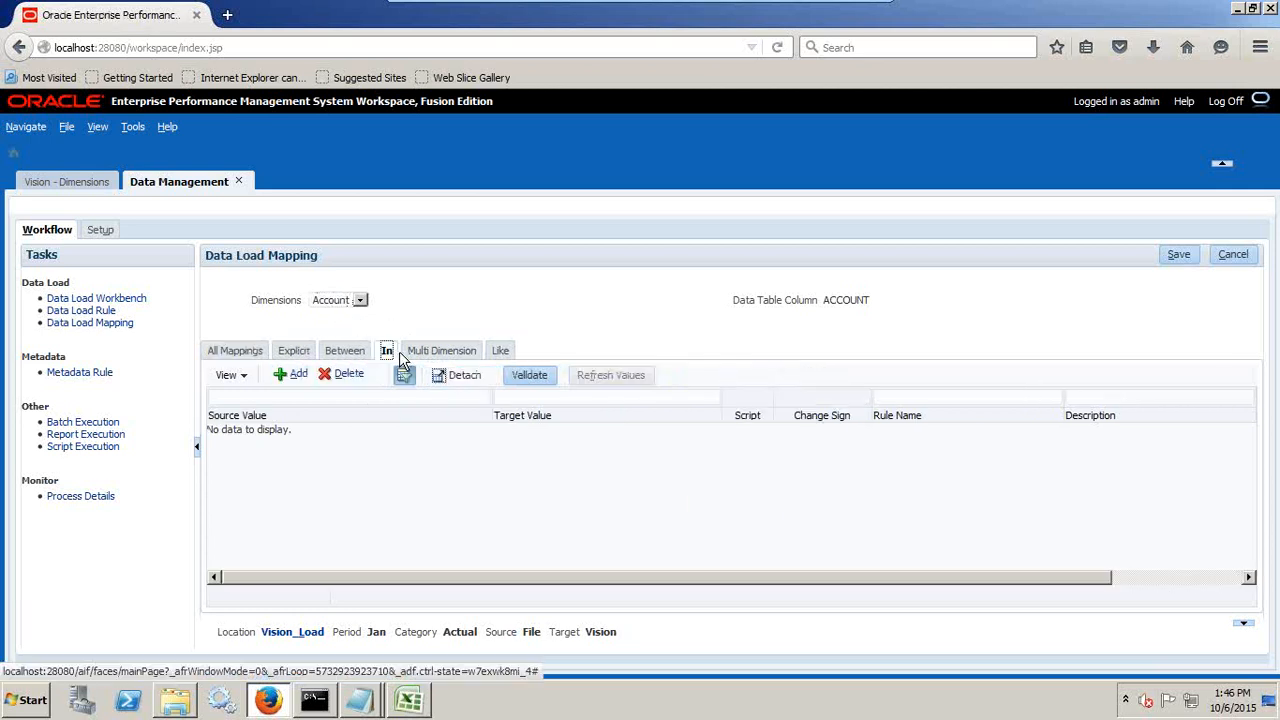
{"action": "left_click", "coordinate": [499, 354]}
{"action": "left_click", "coordinate": [295, 374]}
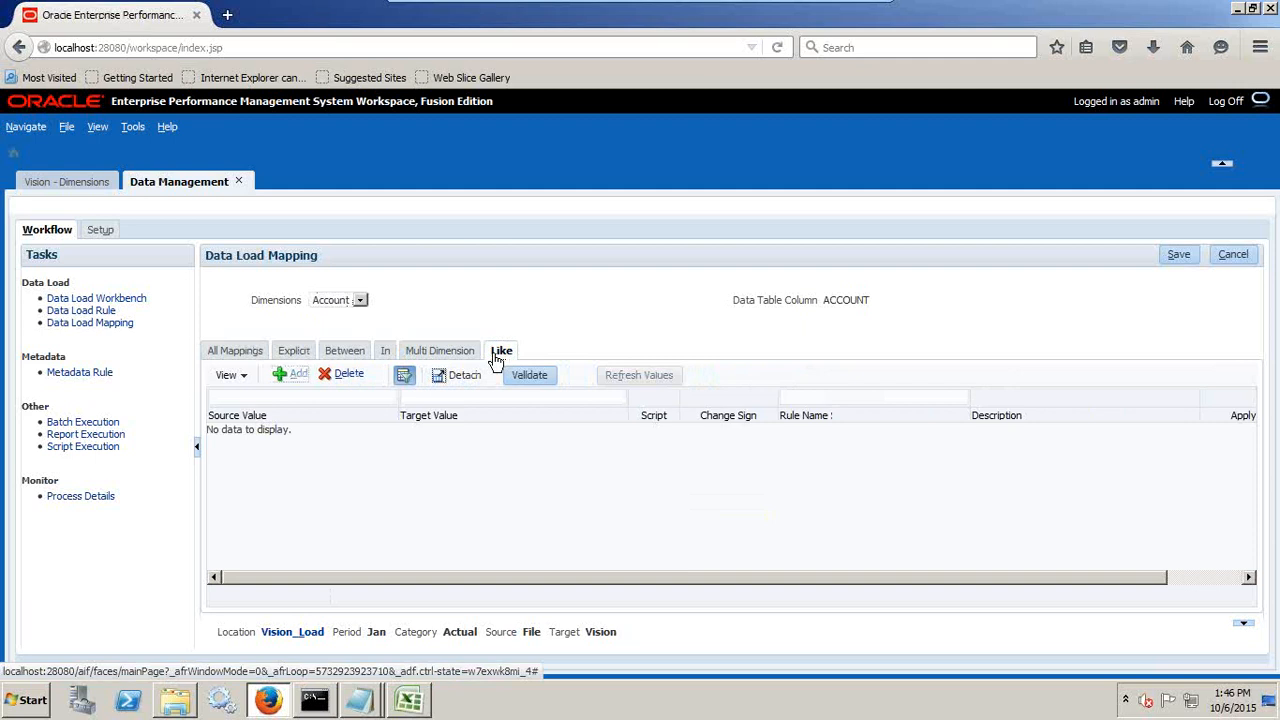
Following the wildcard pattern in the untitled Notepad notes, map source value *???? to target value * in the Account row.
{"action": "key", "text": "alt+Tab"}
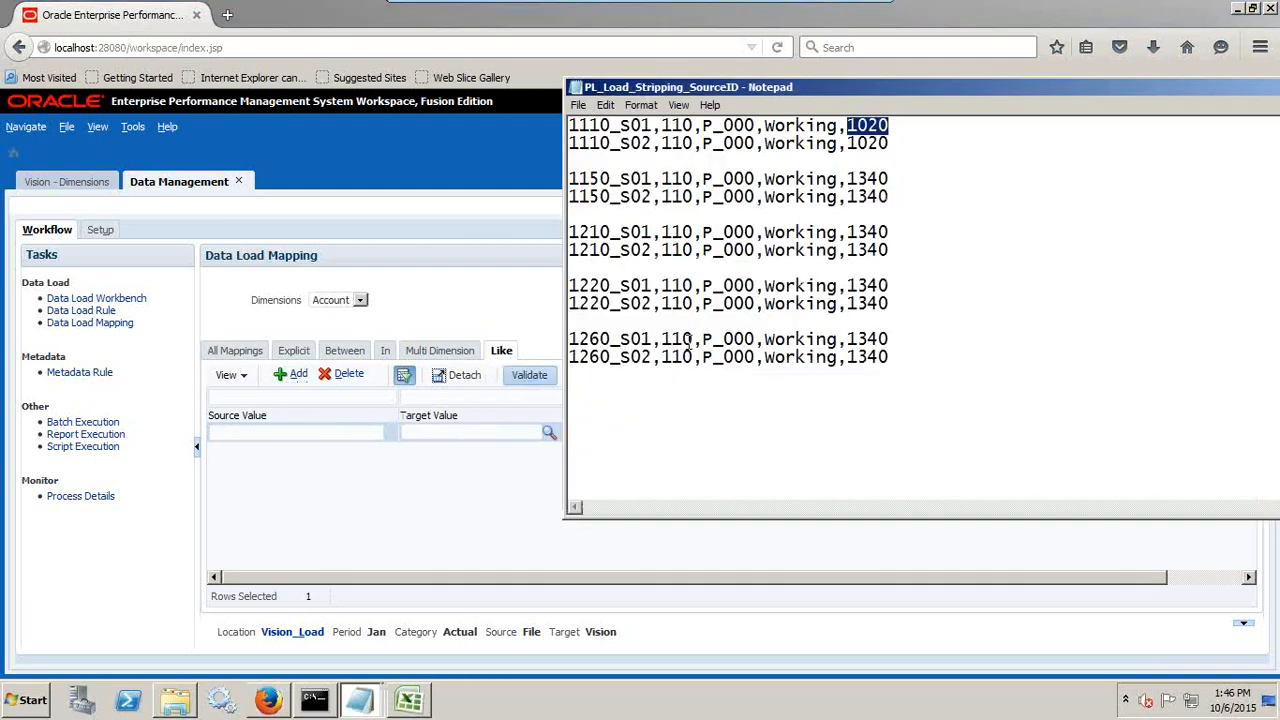
{"action": "key", "text": "alt+Tab"}
{"action": "mouse_move", "coordinate": [358, 700]}
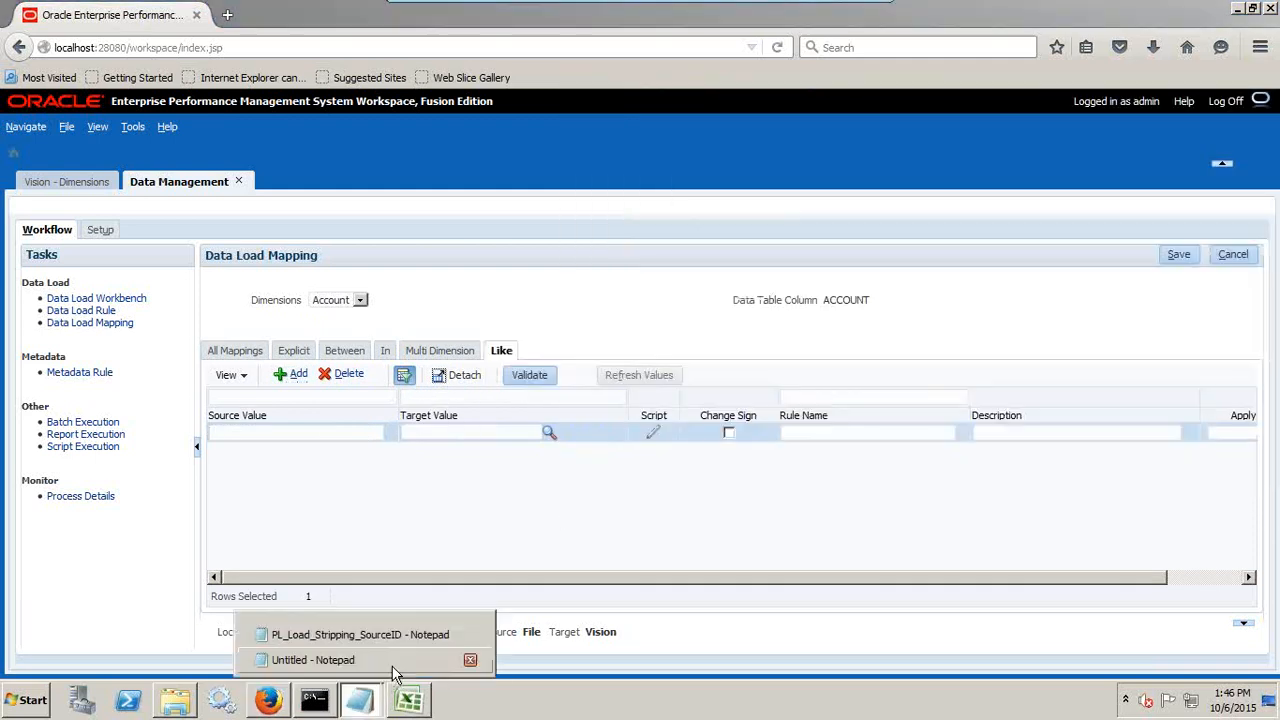
{"action": "left_click", "coordinate": [400, 663]}
{"action": "left_click", "coordinate": [902, 540]}
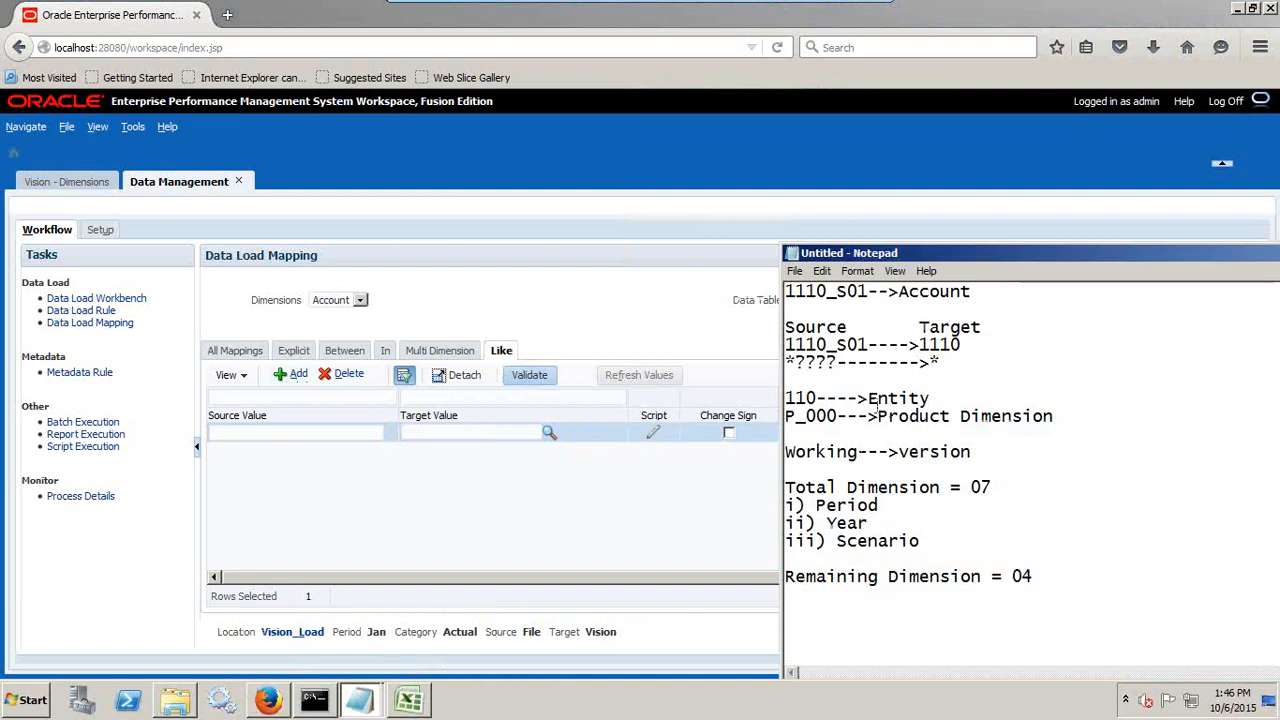
{"action": "left_click_drag", "start_coordinate": [840, 362], "coordinate": [783, 364]}
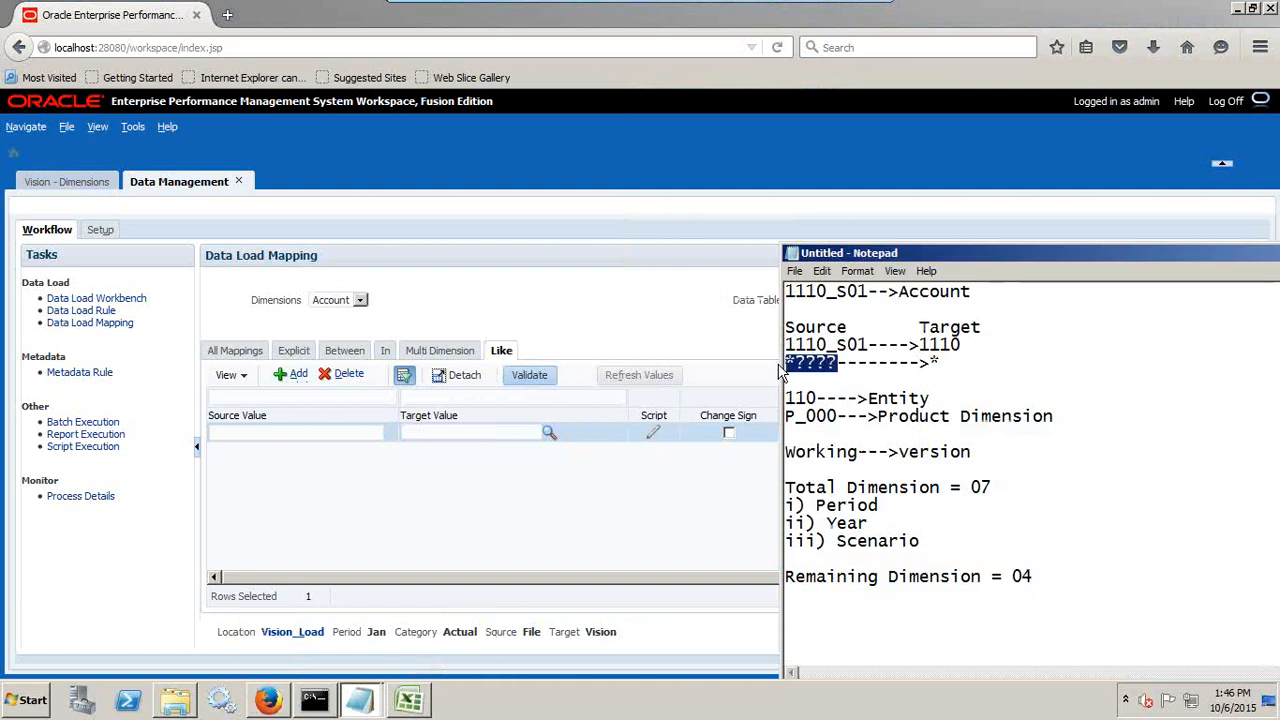
{"action": "left_click", "coordinate": [225, 432]}
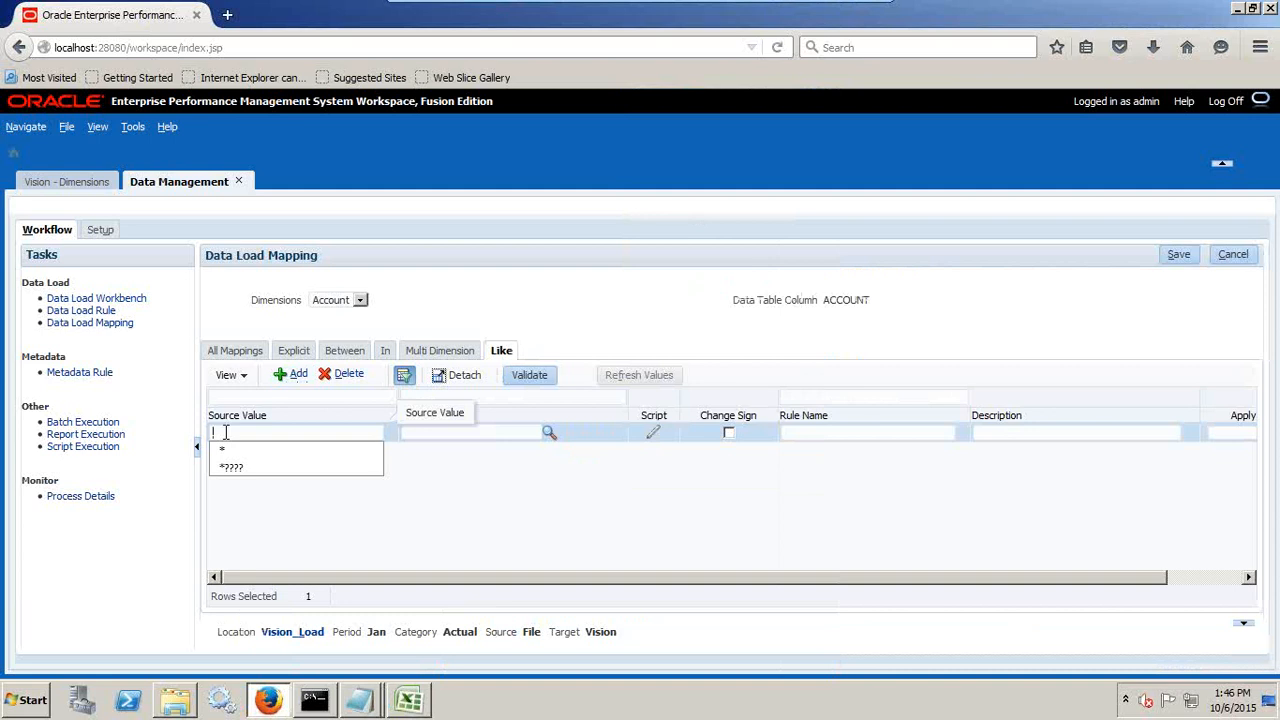
{"action": "type", "text": "*????"}
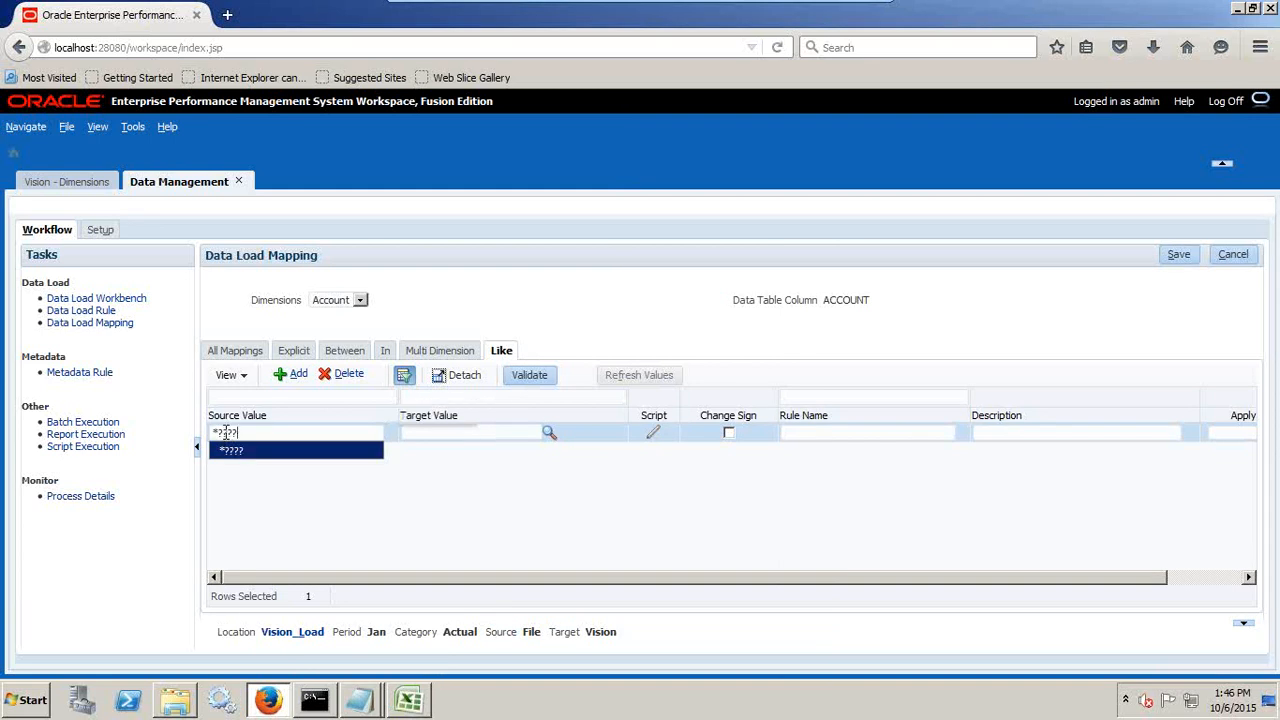
{"action": "key", "text": "Tab"}
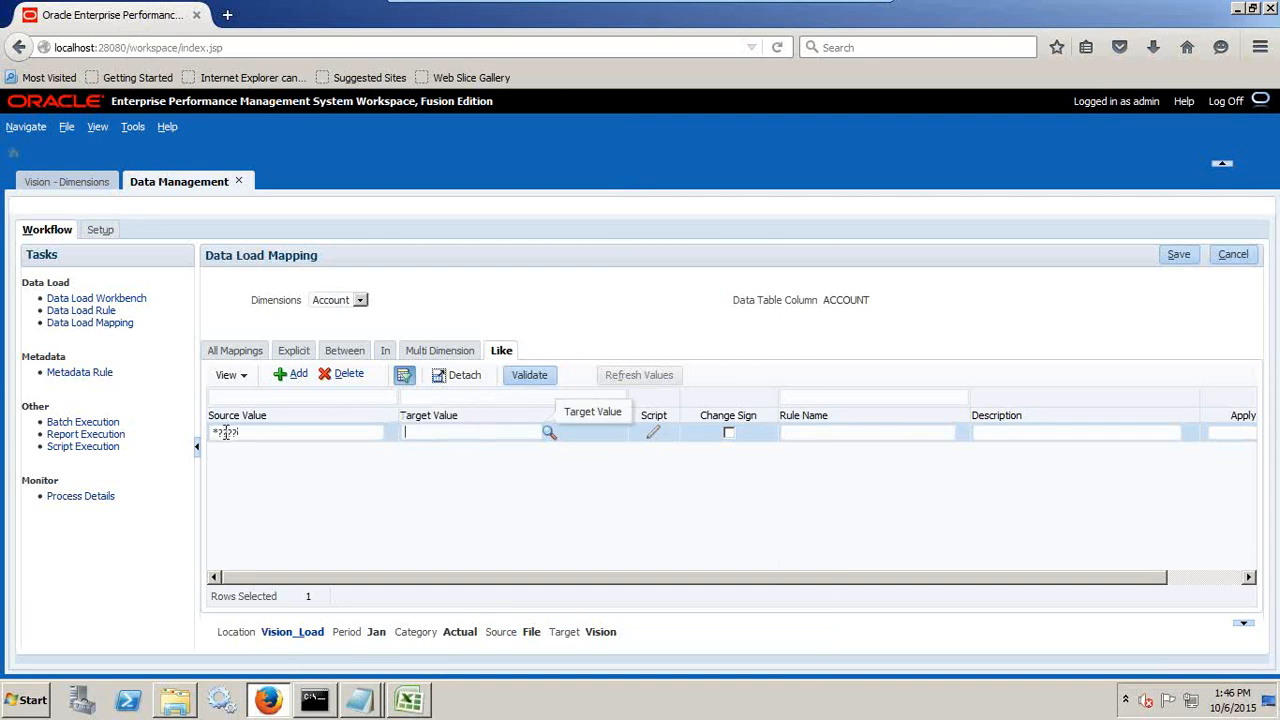
{"action": "type", "text": "*"}
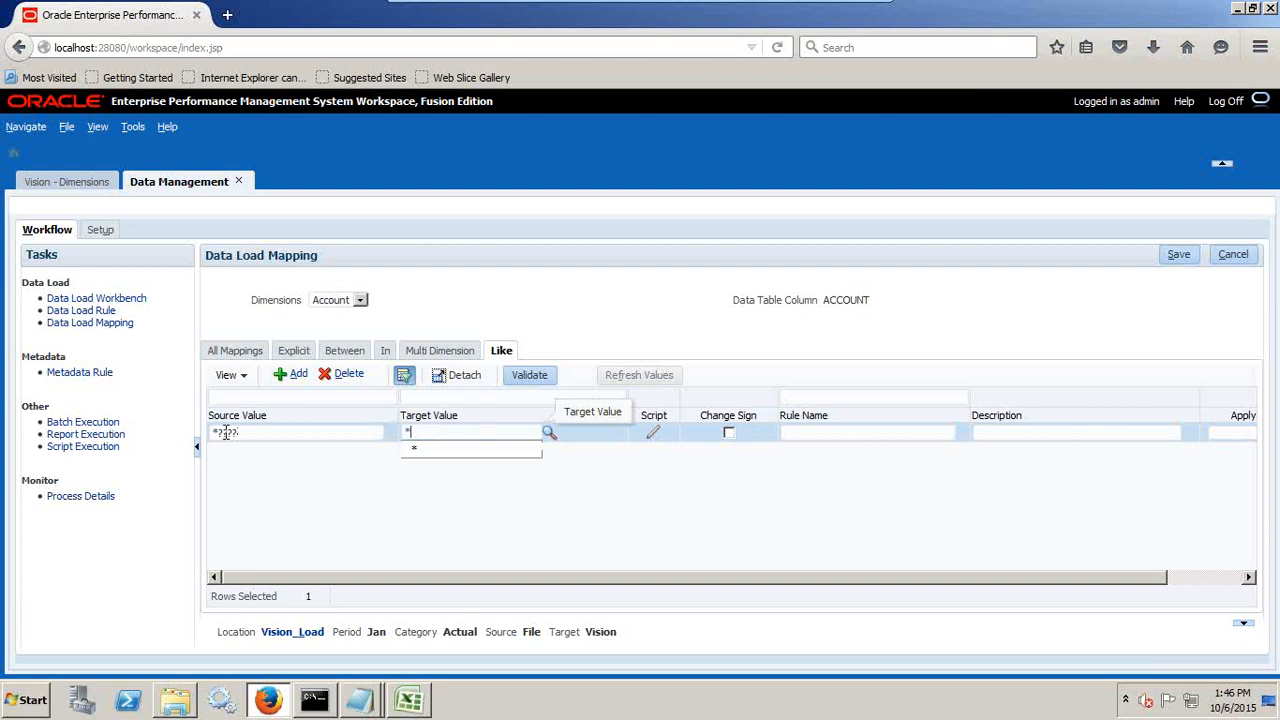
Name the Account mapping rule Stripping and save the data load mapping.
{"action": "left_click", "coordinate": [832, 431]}
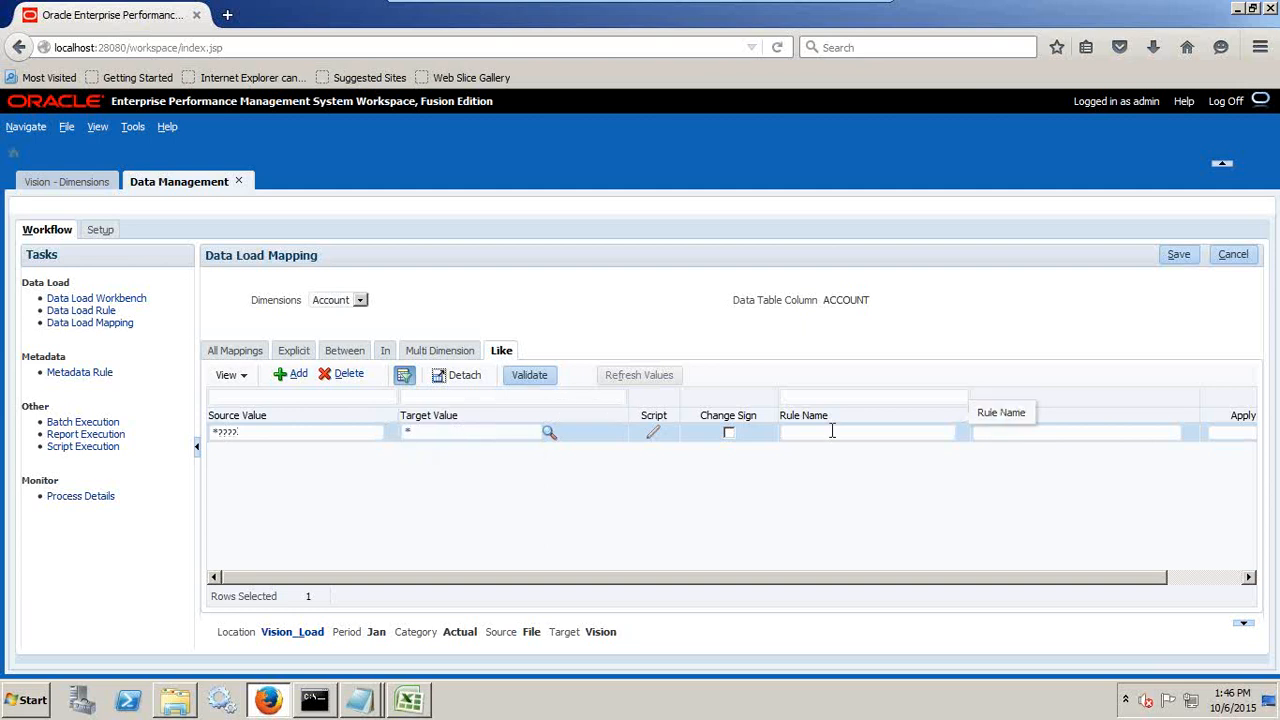
{"action": "type", "text": "S"}
{"action": "key", "text": "Down"}
{"action": "key", "text": "Tab"}
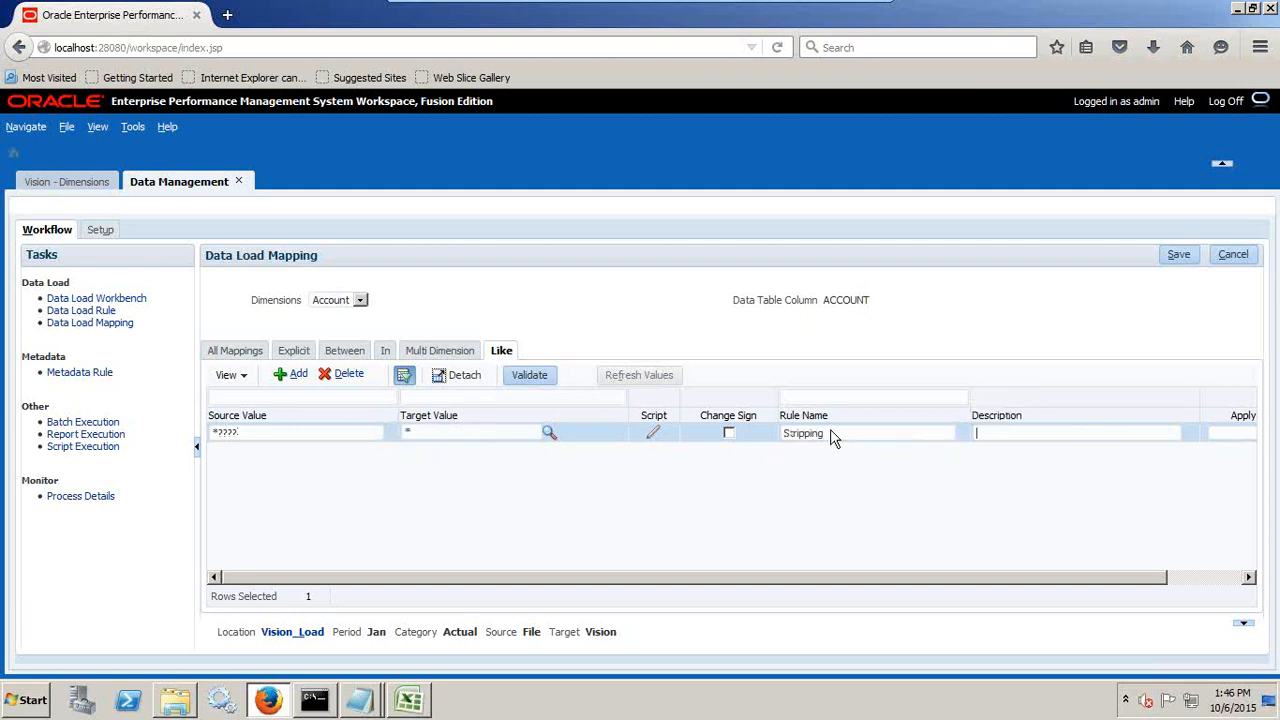
{"action": "left_click", "coordinate": [1185, 254]}
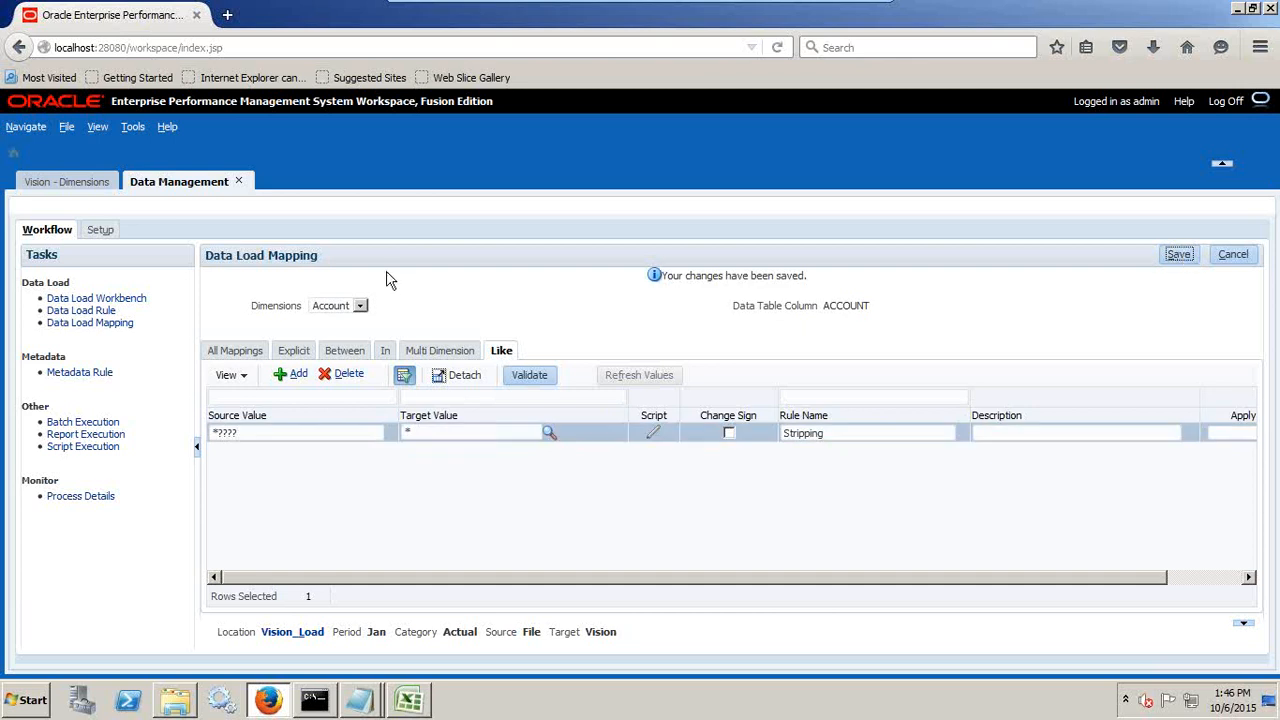
Switch to the Entity dimension's explicit mappings and check the entity code in the PL_Load_Stripping_SourceID file.
{"action": "left_click", "coordinate": [361, 305]}
{"action": "left_click", "coordinate": [328, 328]}
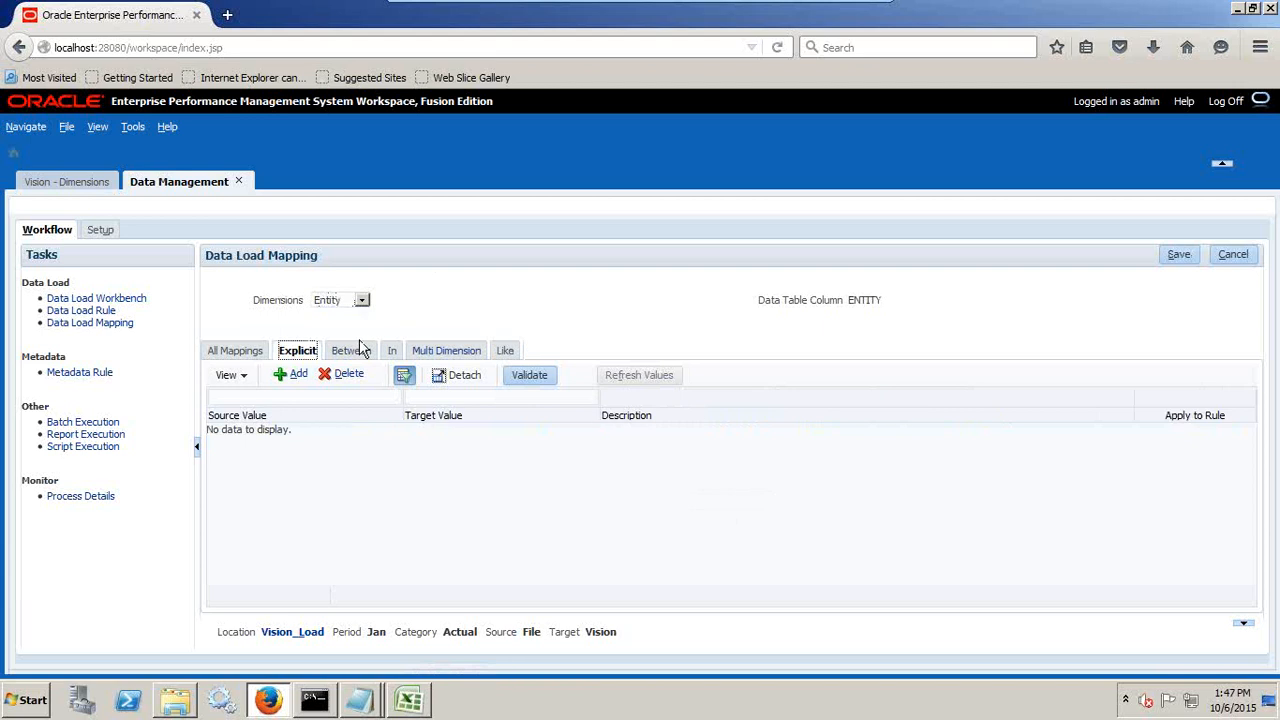
{"action": "key", "text": "alt+Tab"}
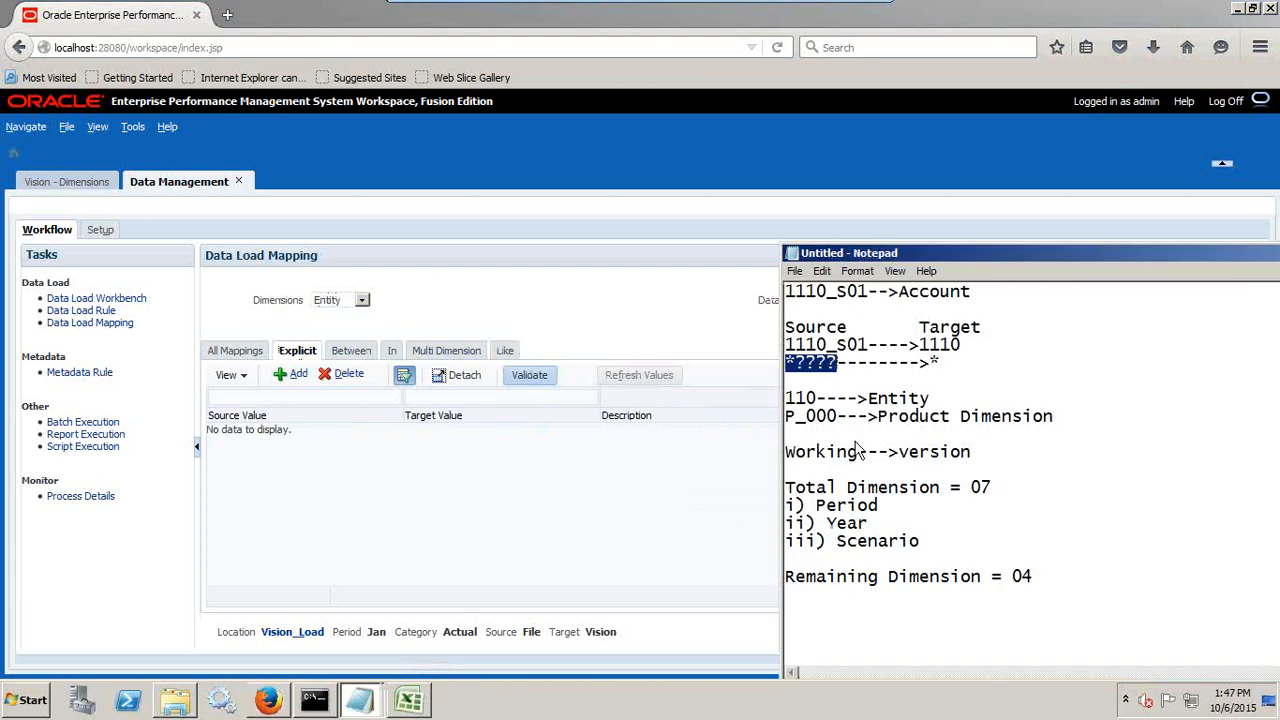
{"action": "left_click", "coordinate": [360, 702]}
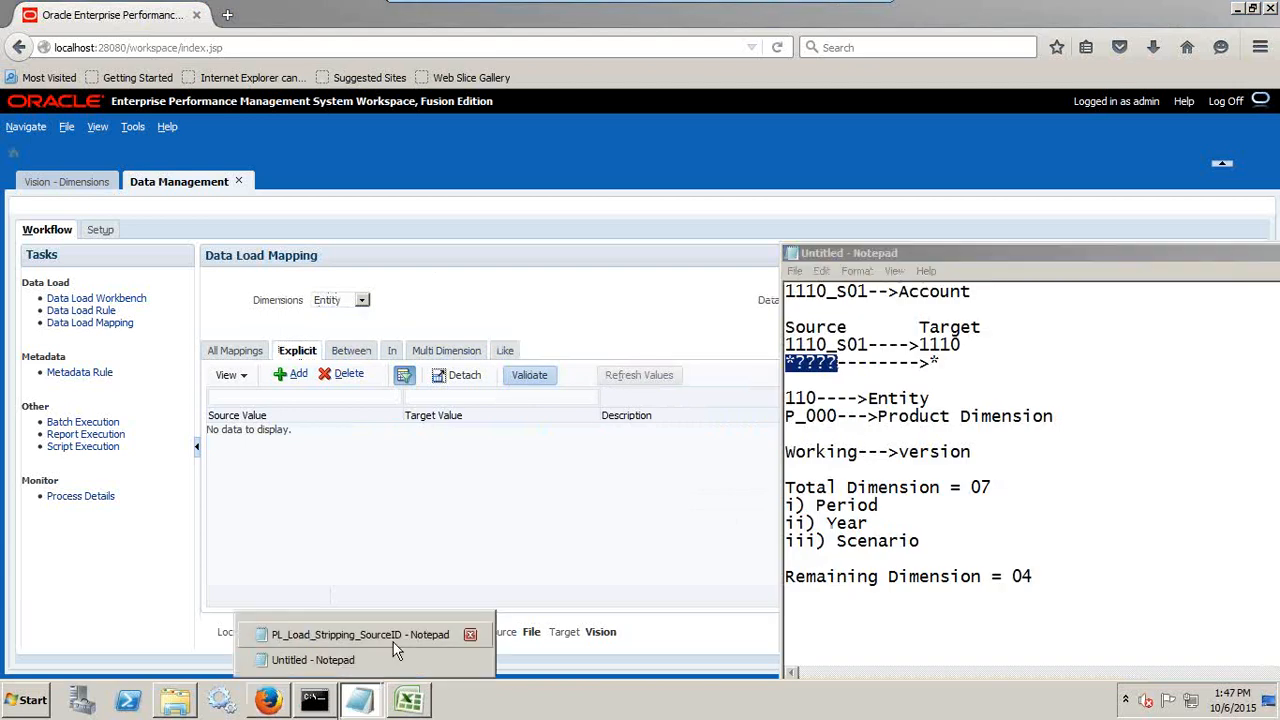
{"action": "left_click", "coordinate": [393, 642]}
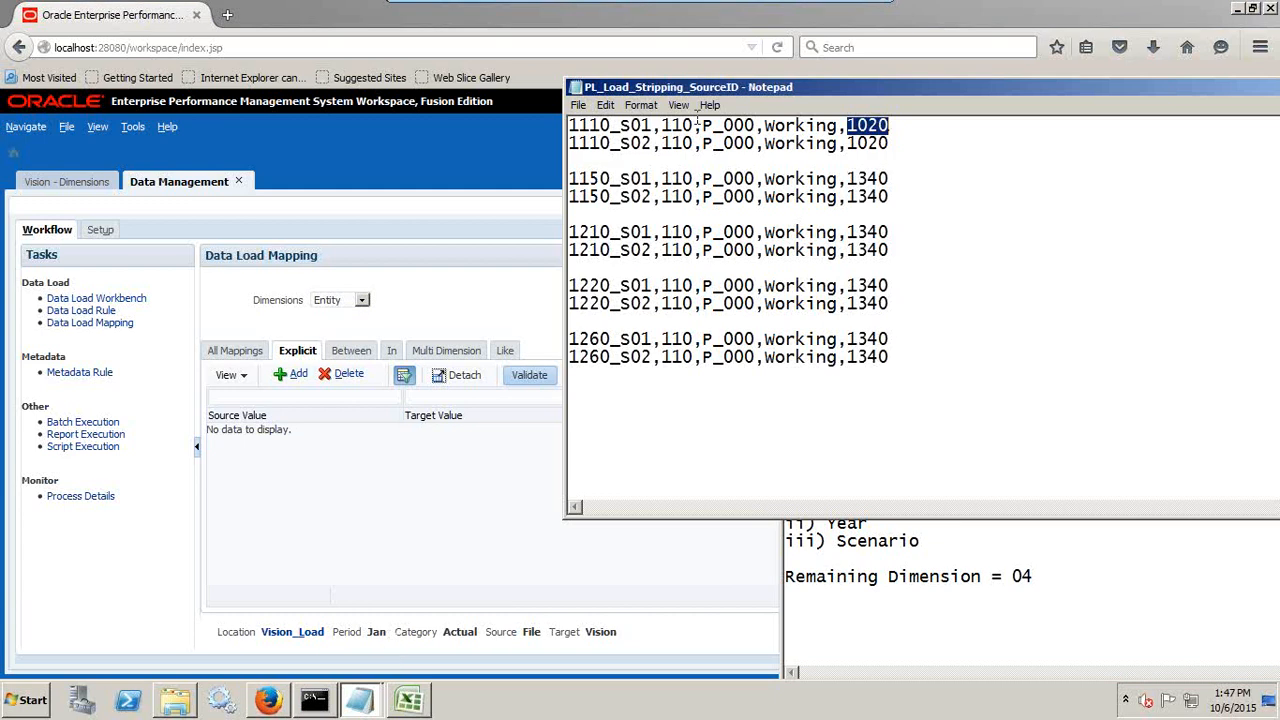
{"action": "left_click_drag", "start_coordinate": [697, 125], "coordinate": [661, 125]}
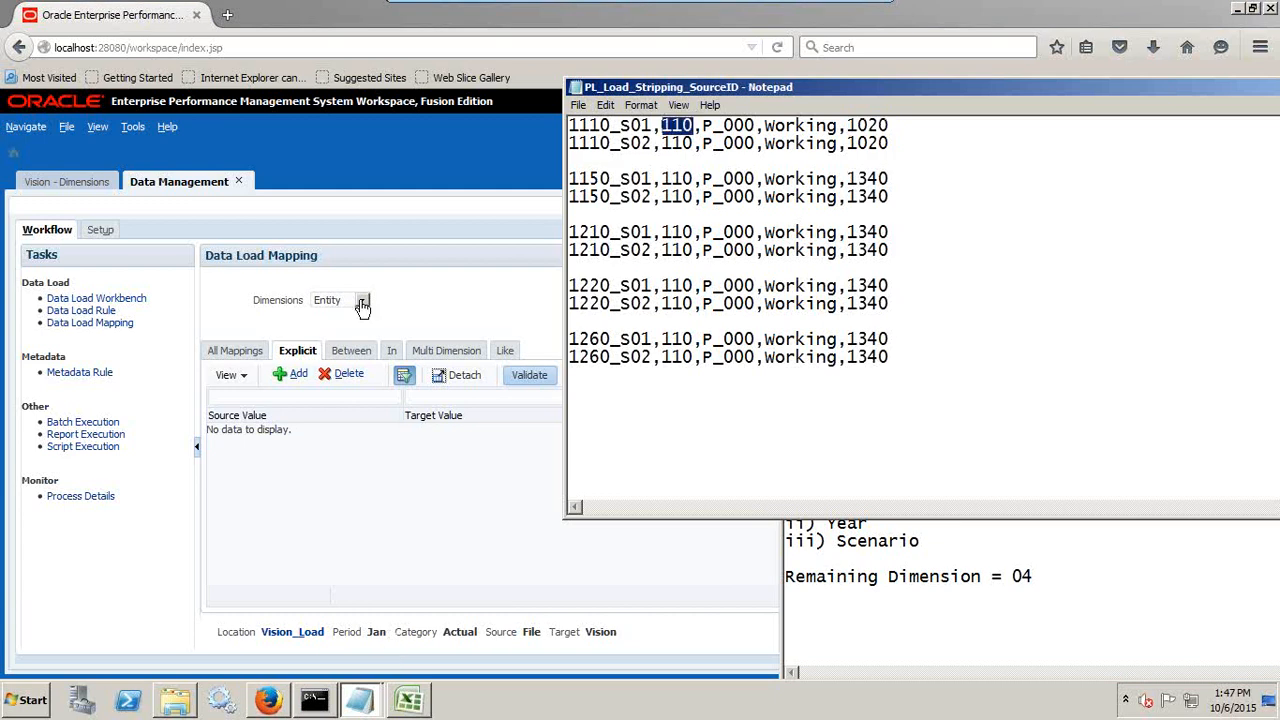
Add an explicit Entity mapping from source value 110 to target value 110.
{"action": "left_click", "coordinate": [292, 374]}
{"action": "type", "text": "110"}
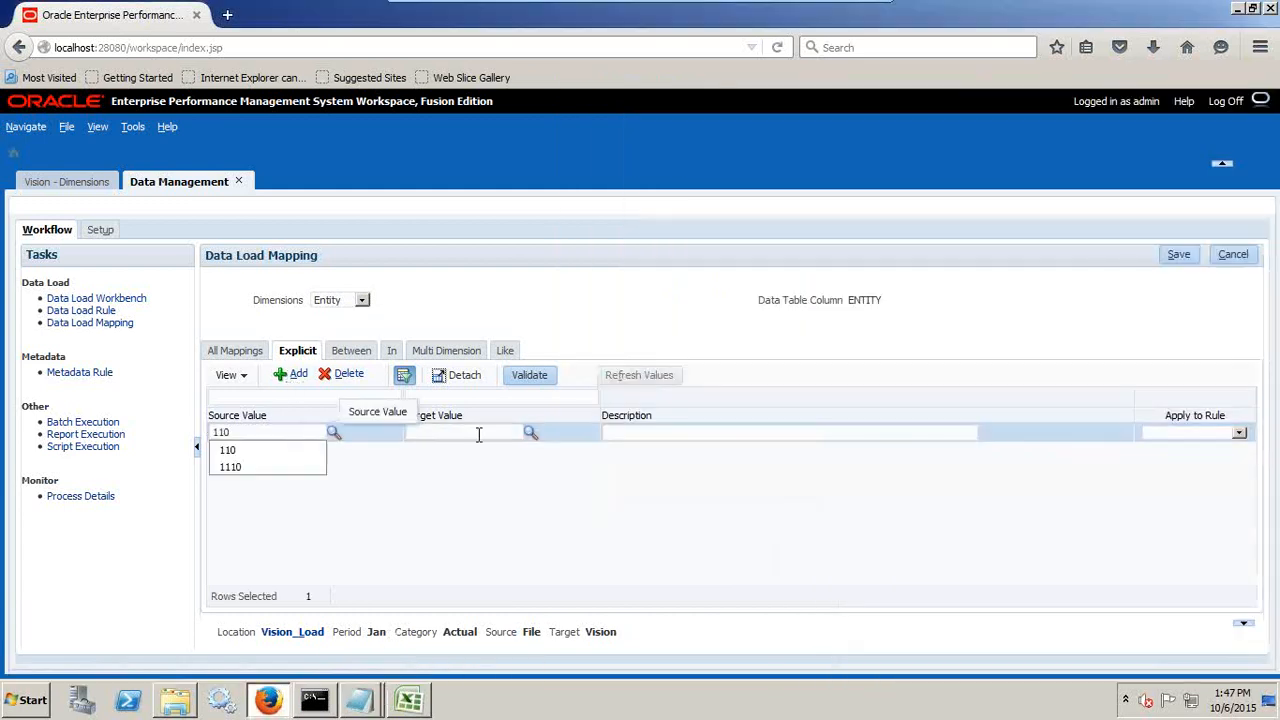
{"action": "key", "text": "Tab"}
{"action": "type", "text": "110"}
Refresh the Entity dimension's member list for Plan1 in online mode while choosing the mapping's target value.
{"action": "left_click", "coordinate": [537, 440]}
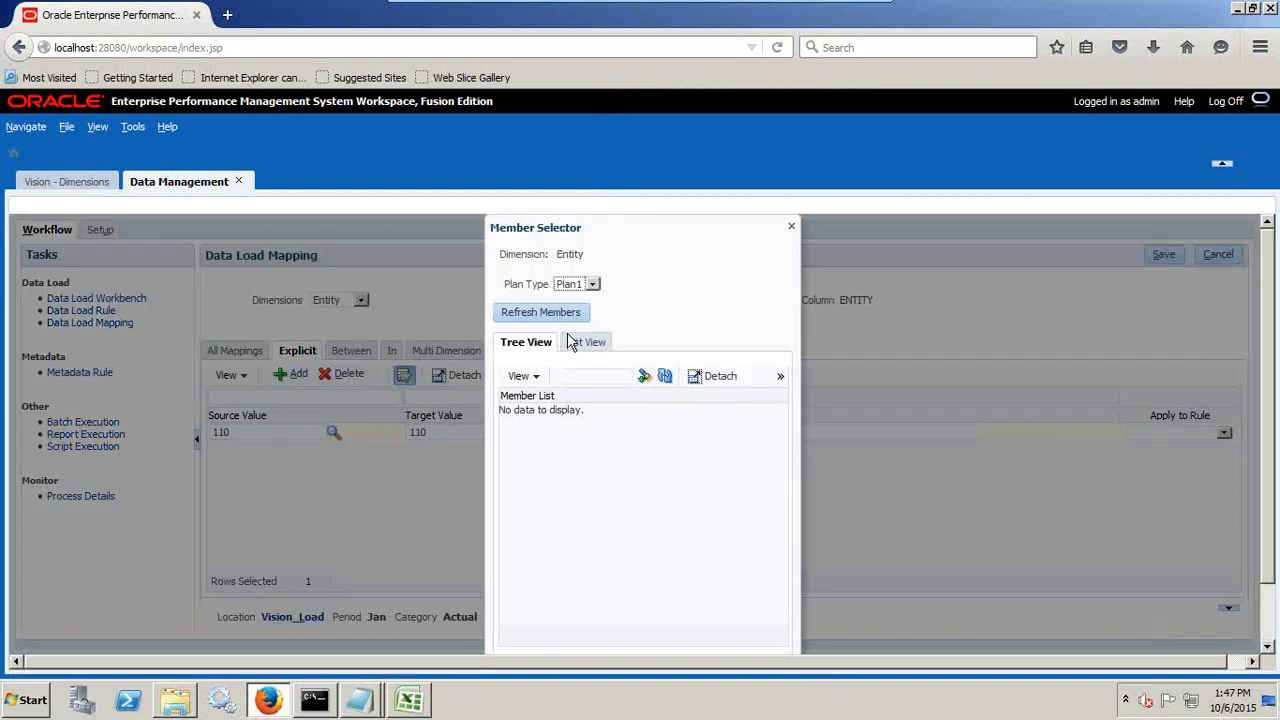
{"action": "left_click", "coordinate": [552, 313]}
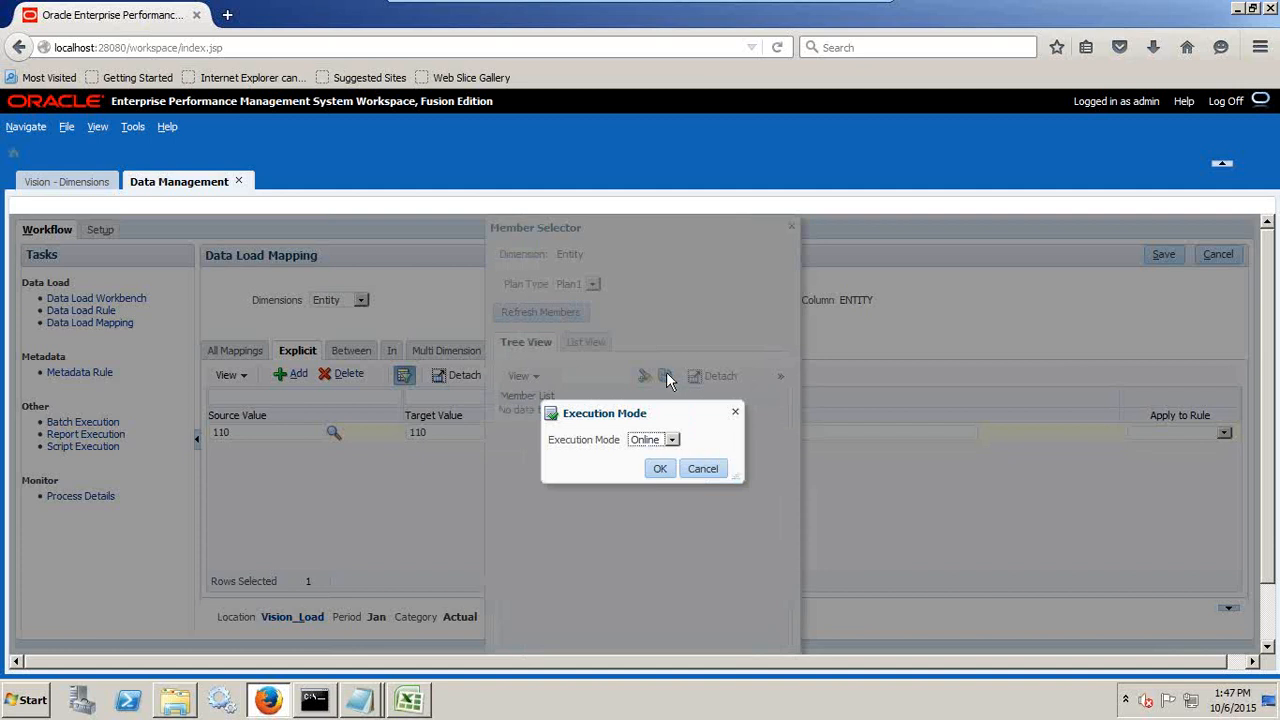
{"action": "left_click", "coordinate": [660, 468]}
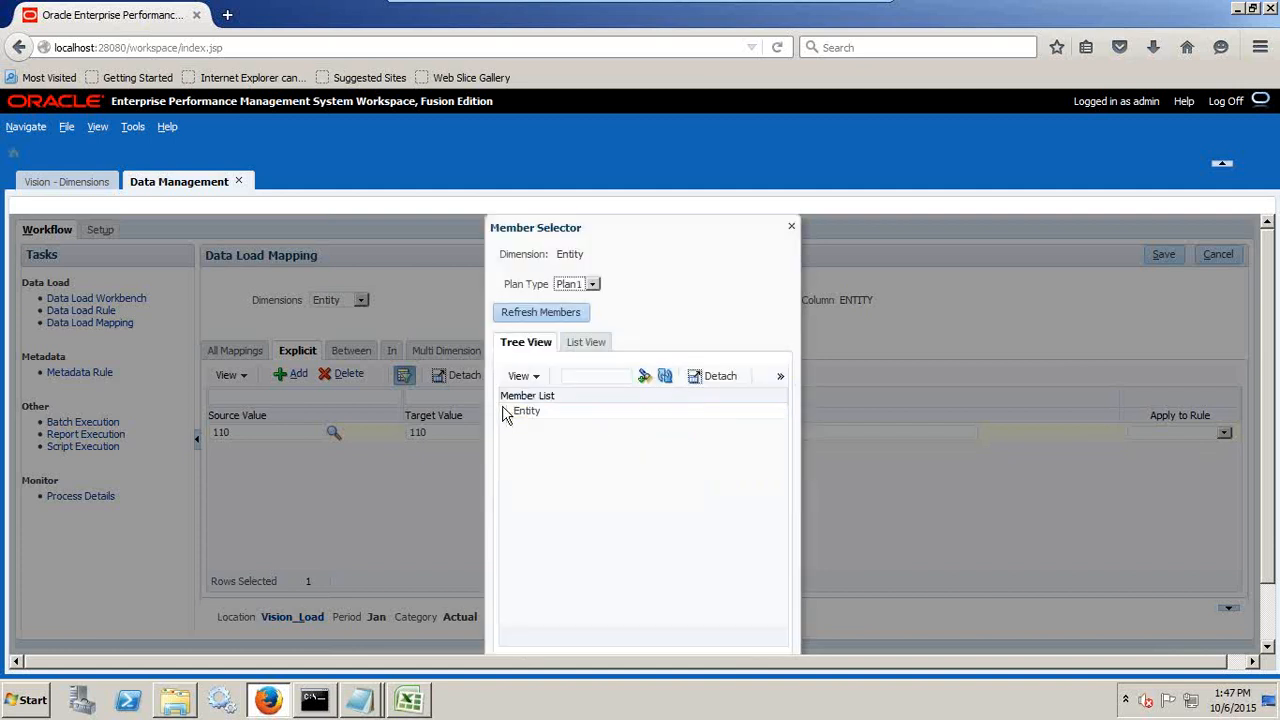
Choose member 110 under Total Entity, TD, 100 as the Entity mapping's target value and save the mapping.
{"action": "left_click", "coordinate": [506, 411]}
{"action": "left_click", "coordinate": [521, 428]}
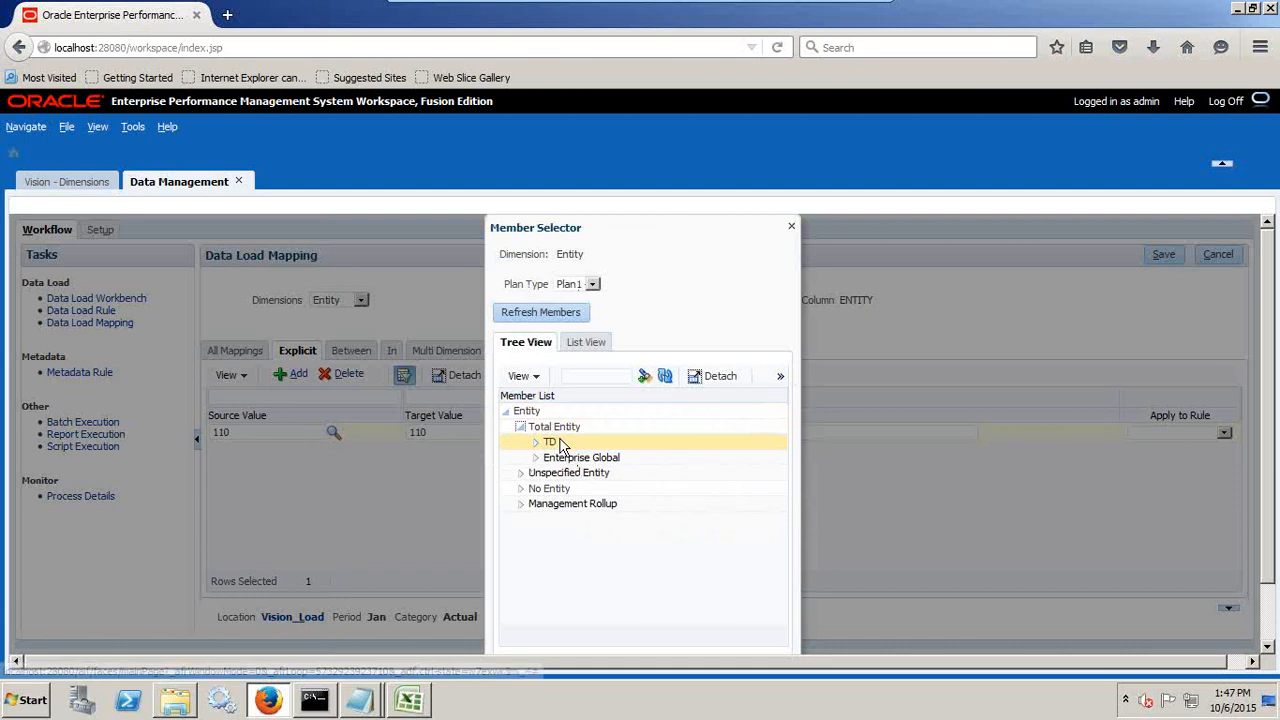
{"action": "left_click", "coordinate": [537, 442]}
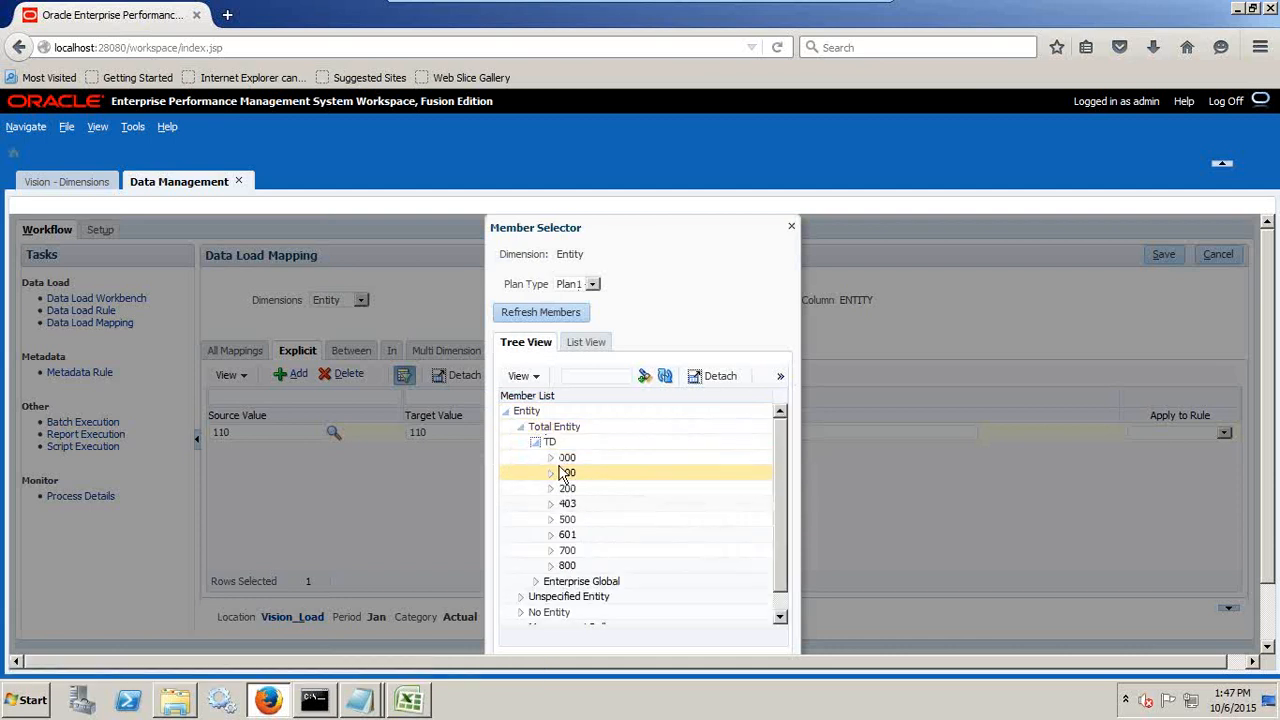
{"action": "left_click", "coordinate": [550, 473]}
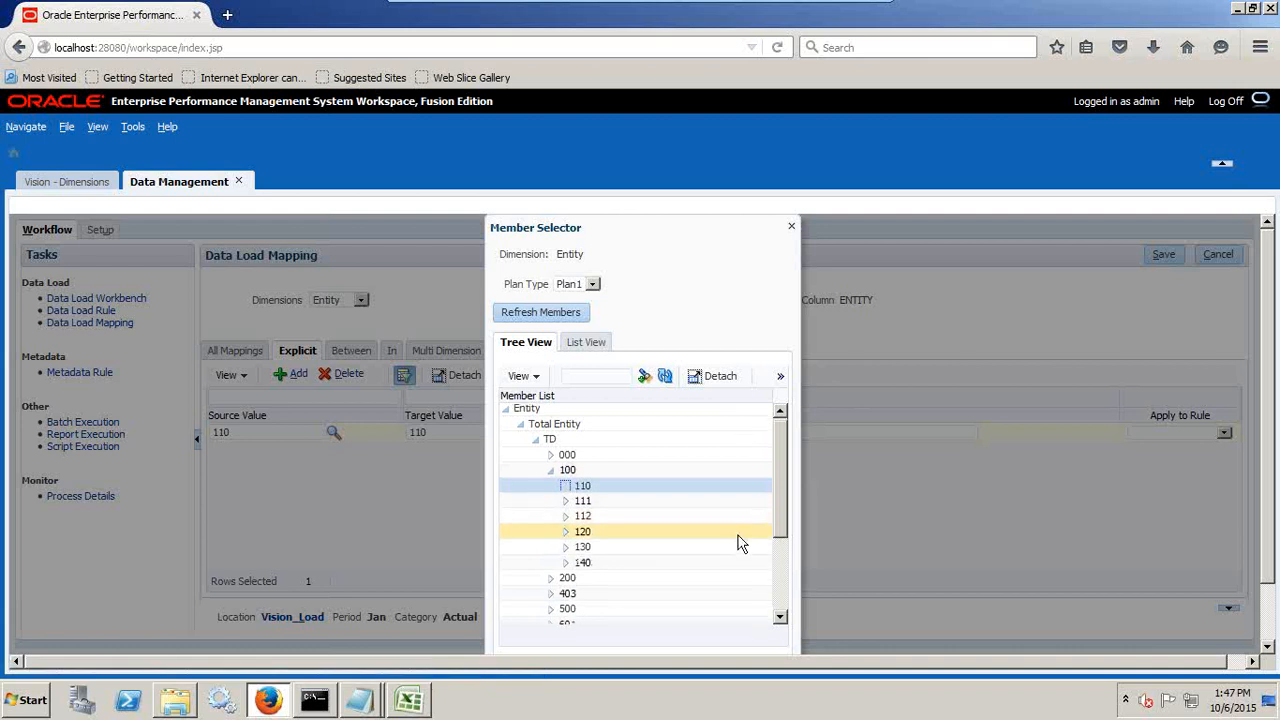
{"action": "scroll", "coordinate": [737, 540], "scroll_direction": "down", "scroll_amount": 1}
{"action": "scroll", "coordinate": [896, 591], "scroll_direction": "down", "scroll_amount": 1}
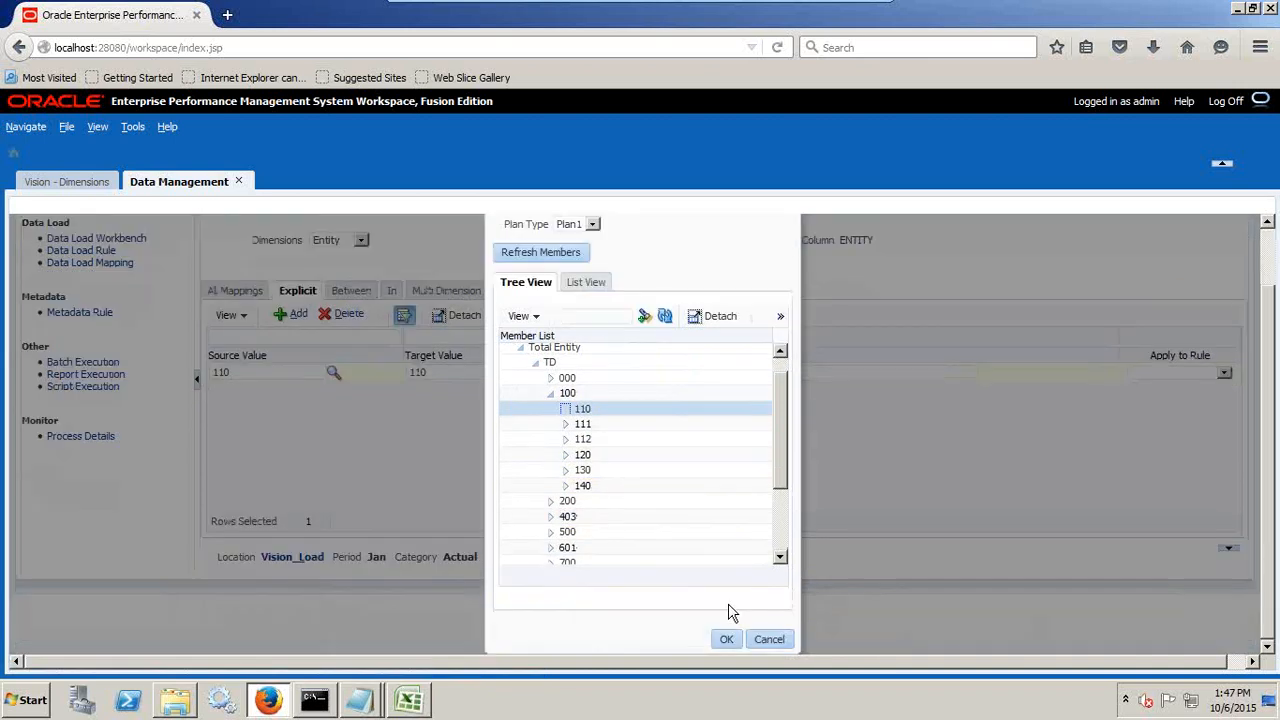
{"action": "left_click", "coordinate": [726, 637]}
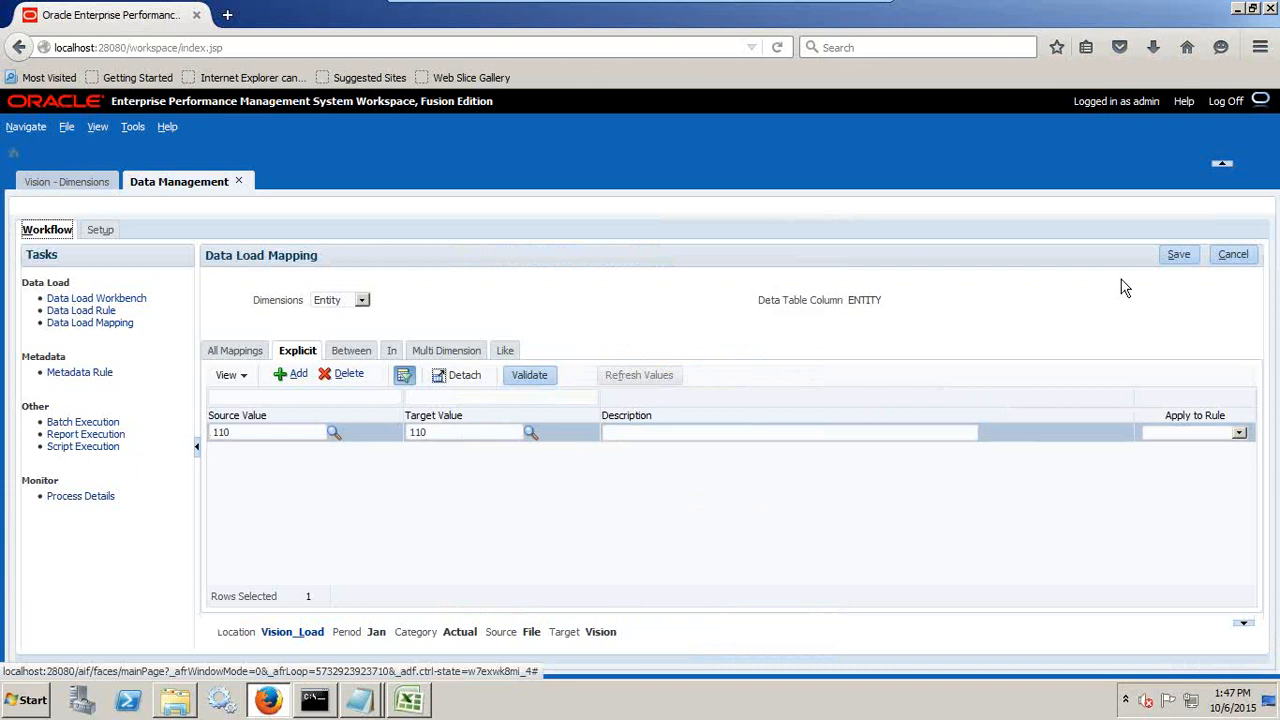
{"action": "left_click", "coordinate": [1176, 257]}
Start an explicit mapping for the Product dimension and copy product code P_000 from the PL_Load_Stripping_SourceID file.
{"action": "left_click", "coordinate": [342, 307]}
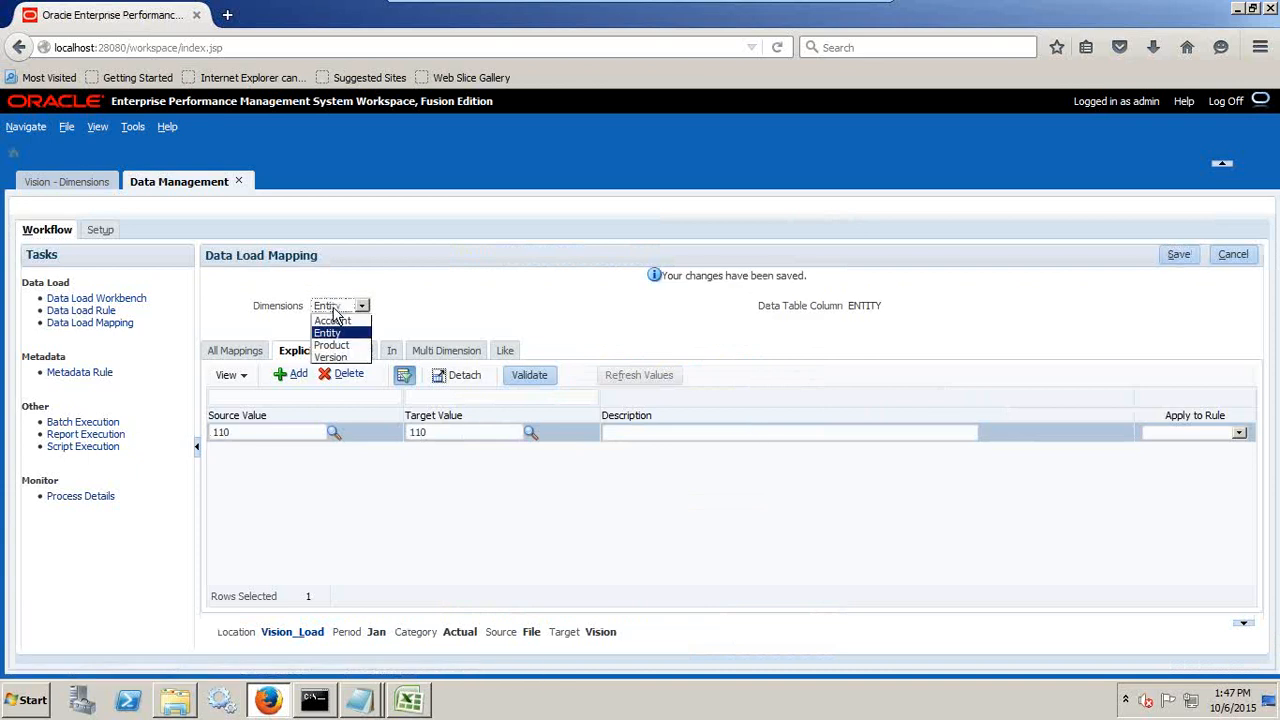
{"action": "left_click", "coordinate": [333, 345]}
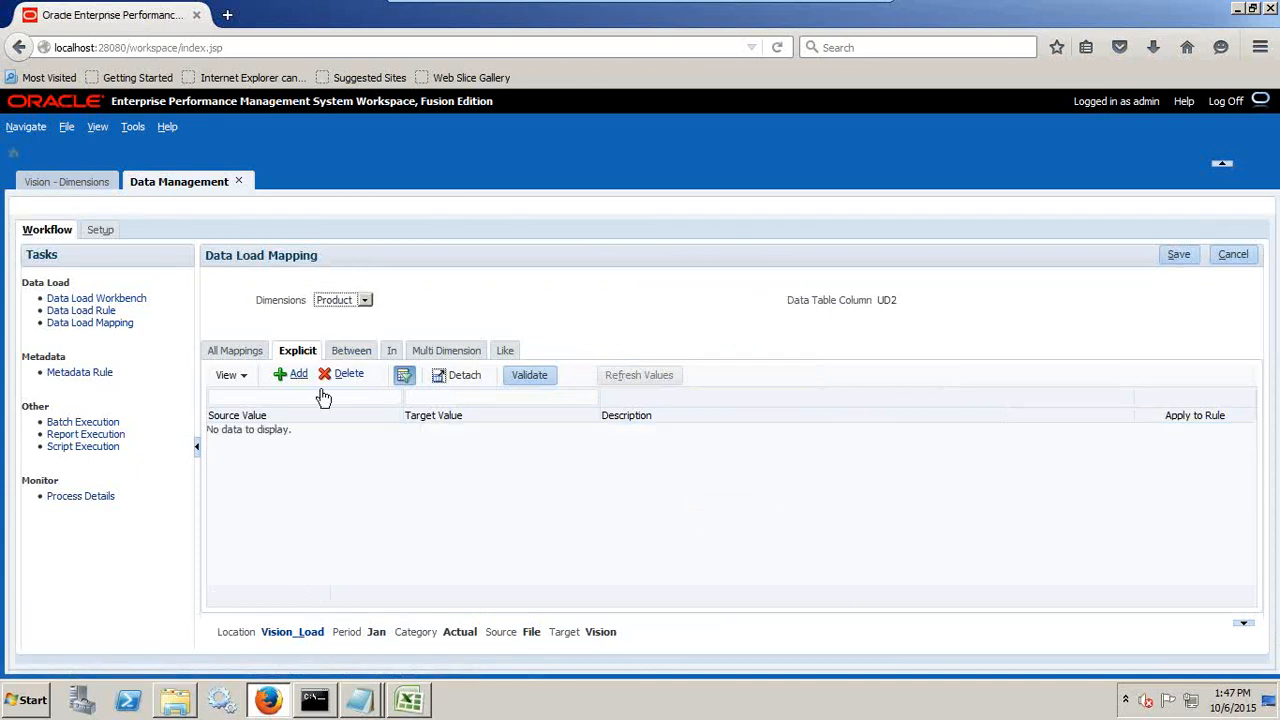
{"action": "left_click", "coordinate": [295, 374]}
{"action": "key", "text": "alt+Tab"}
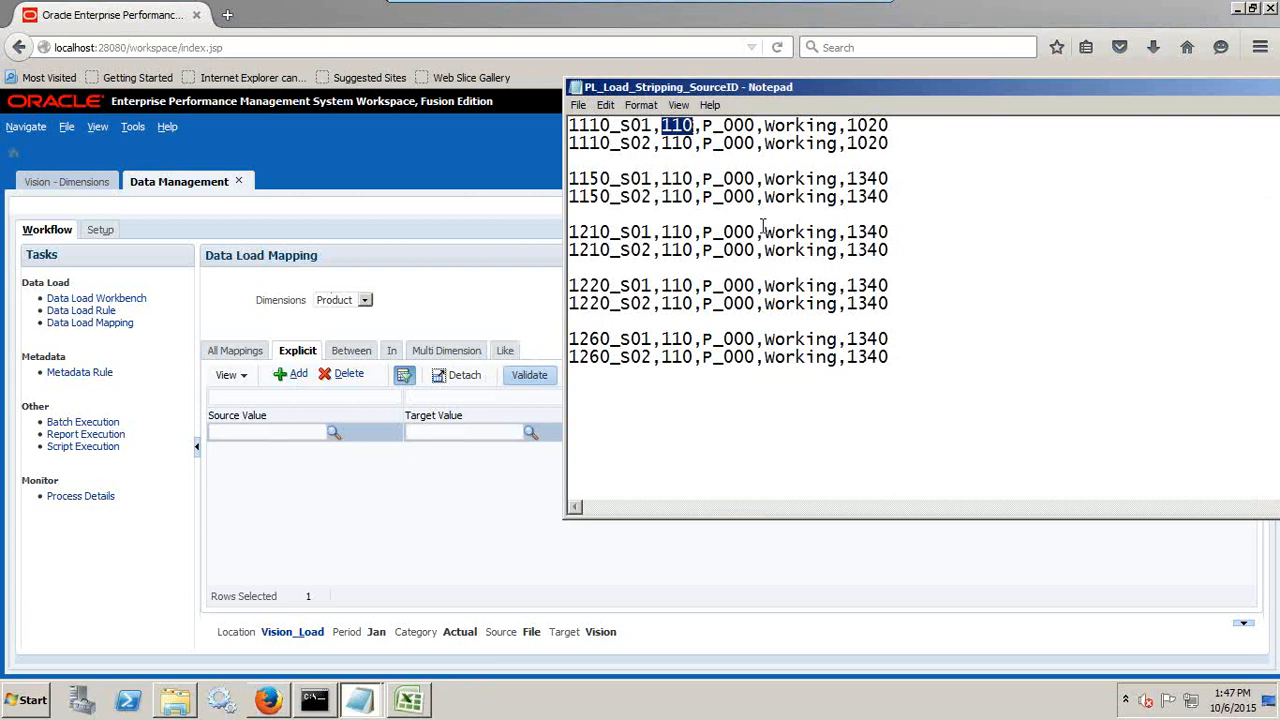
{"action": "left_click_drag", "start_coordinate": [757, 228], "coordinate": [704, 225]}
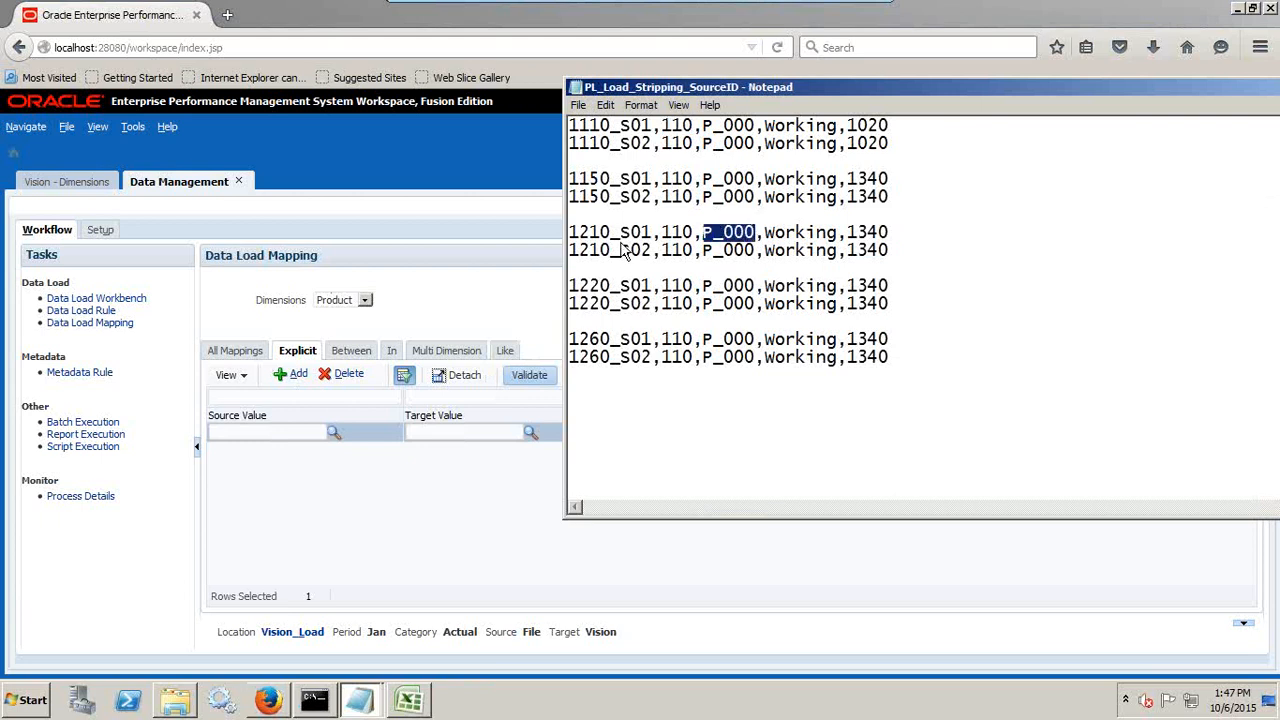
{"action": "key", "text": "ctrl+c"}
Map source value P_000 to target value P_000 in the Product row and save the mapping.
{"action": "key", "text": "alt+Tab"}
{"action": "left_click", "coordinate": [282, 432]}
{"action": "key", "text": "ctrl+v"}
{"action": "left_click", "coordinate": [465, 432]}
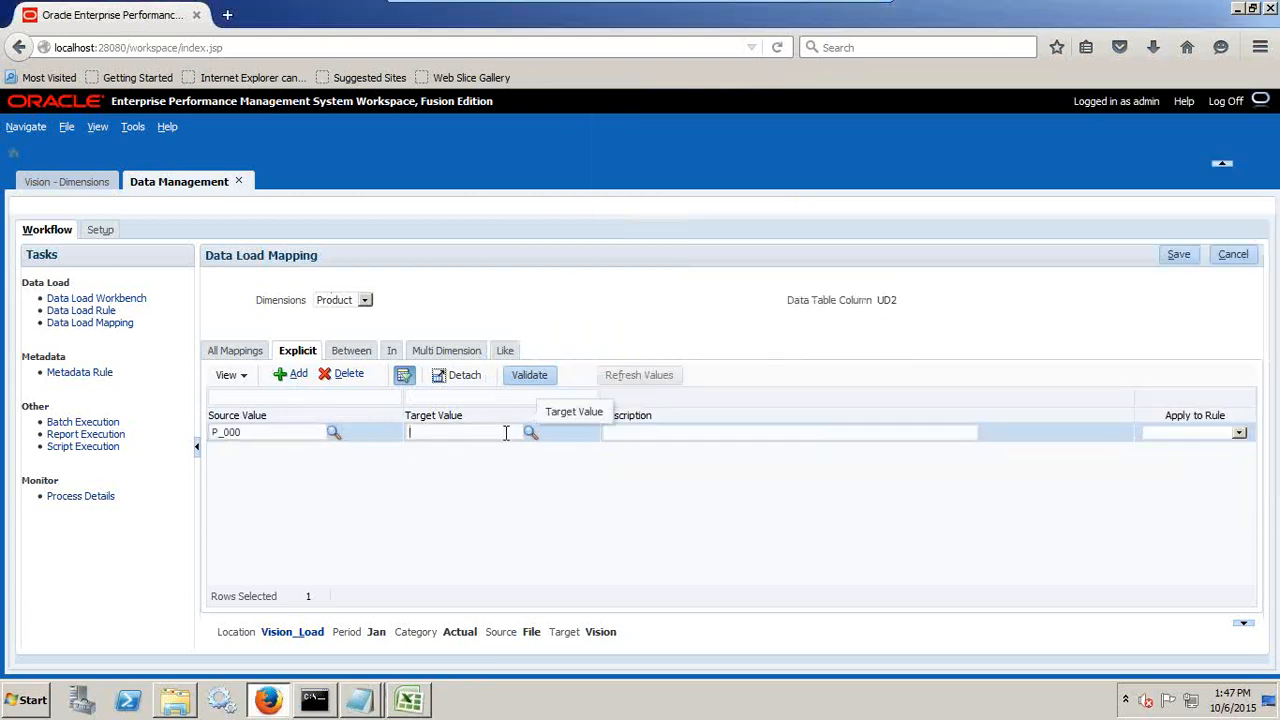
{"action": "key", "text": "ctrl+v"}
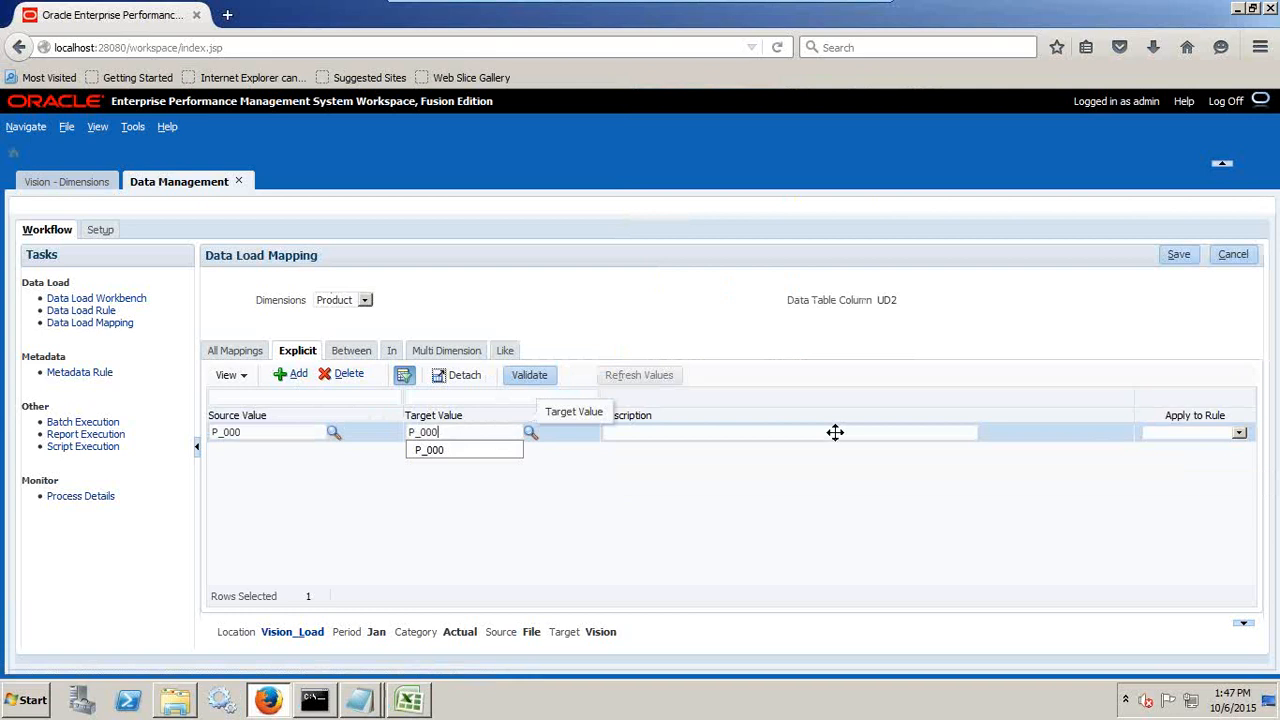
{"action": "left_click", "coordinate": [1177, 258]}
Add and save an explicit Version mapping from Working to Working, copying the value from the PL_Load_Stripping_SourceID file.
{"action": "left_click", "coordinate": [340, 305]}
{"action": "left_click", "coordinate": [337, 366]}
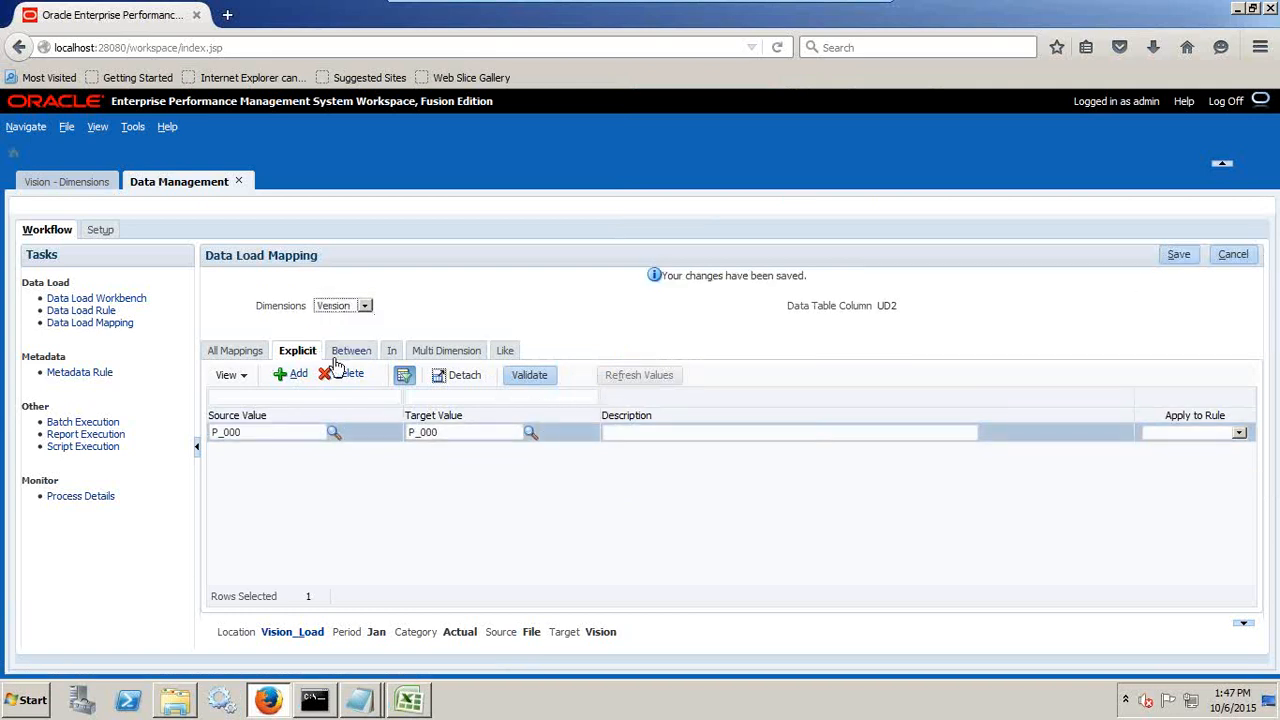
{"action": "key", "text": "alt+Tab"}
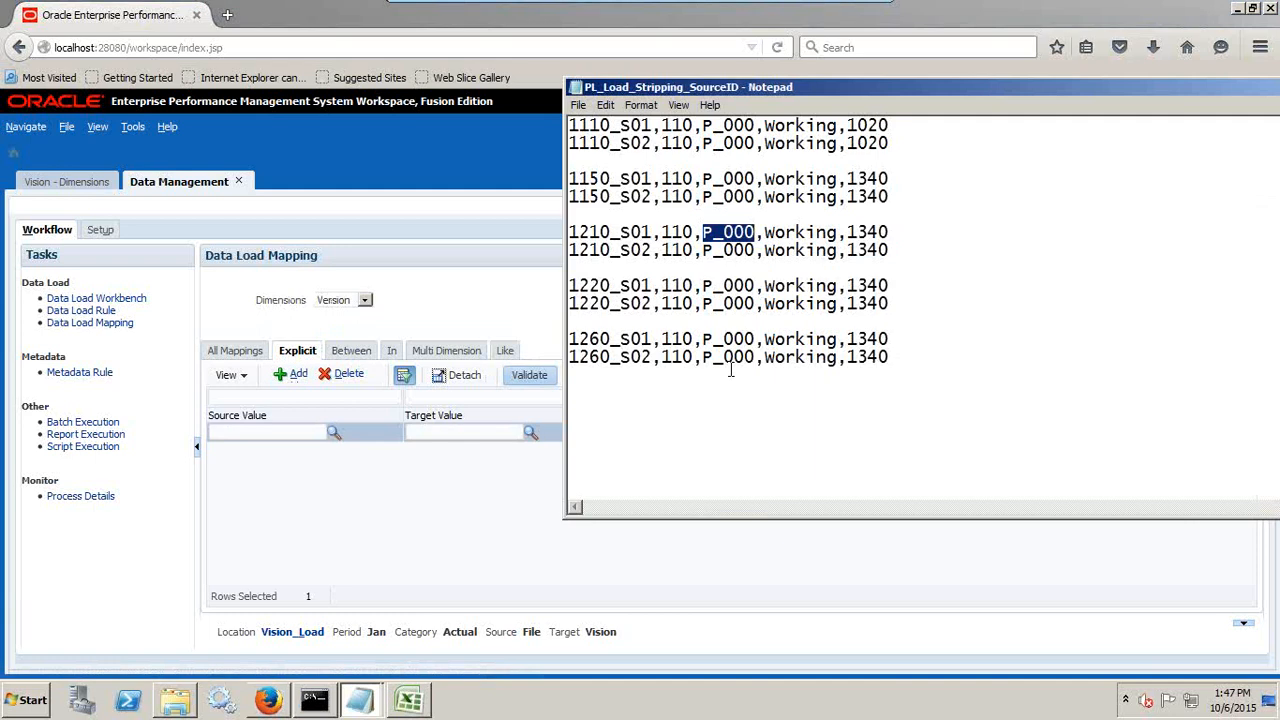
{"action": "left_click_drag", "start_coordinate": [840, 232], "coordinate": [767, 234]}
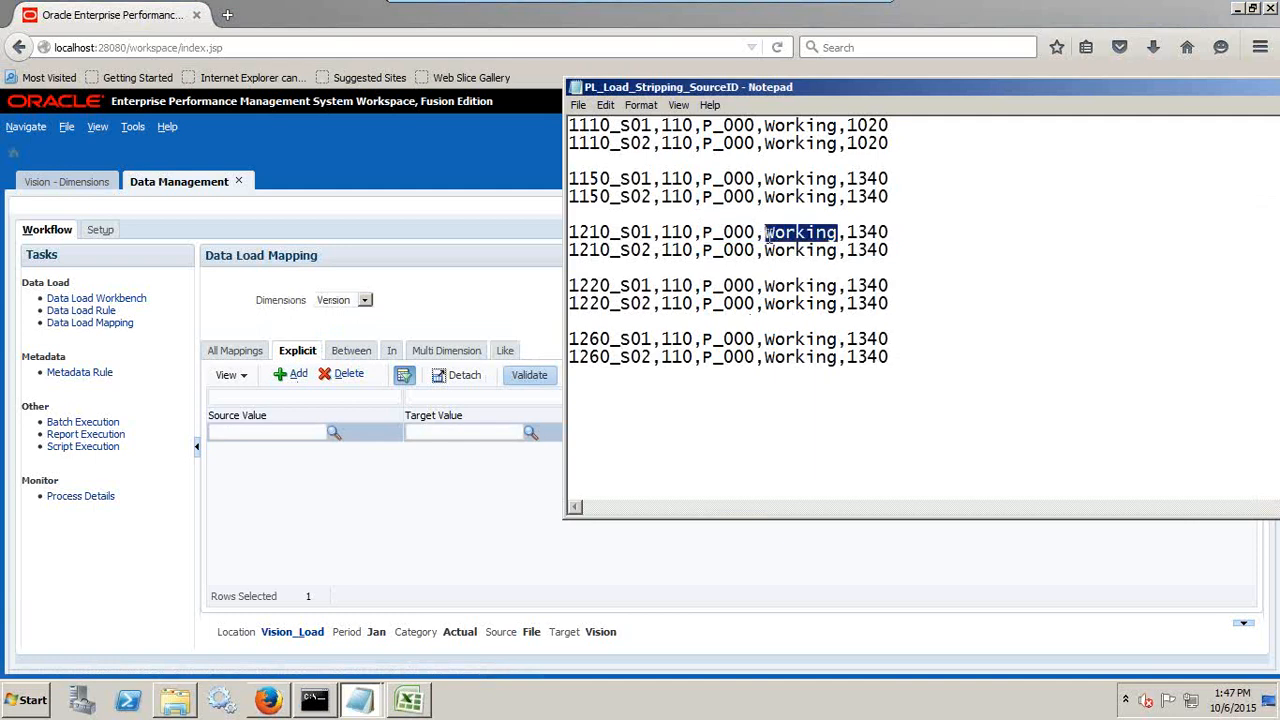
{"action": "key", "text": "alt+Tab"}
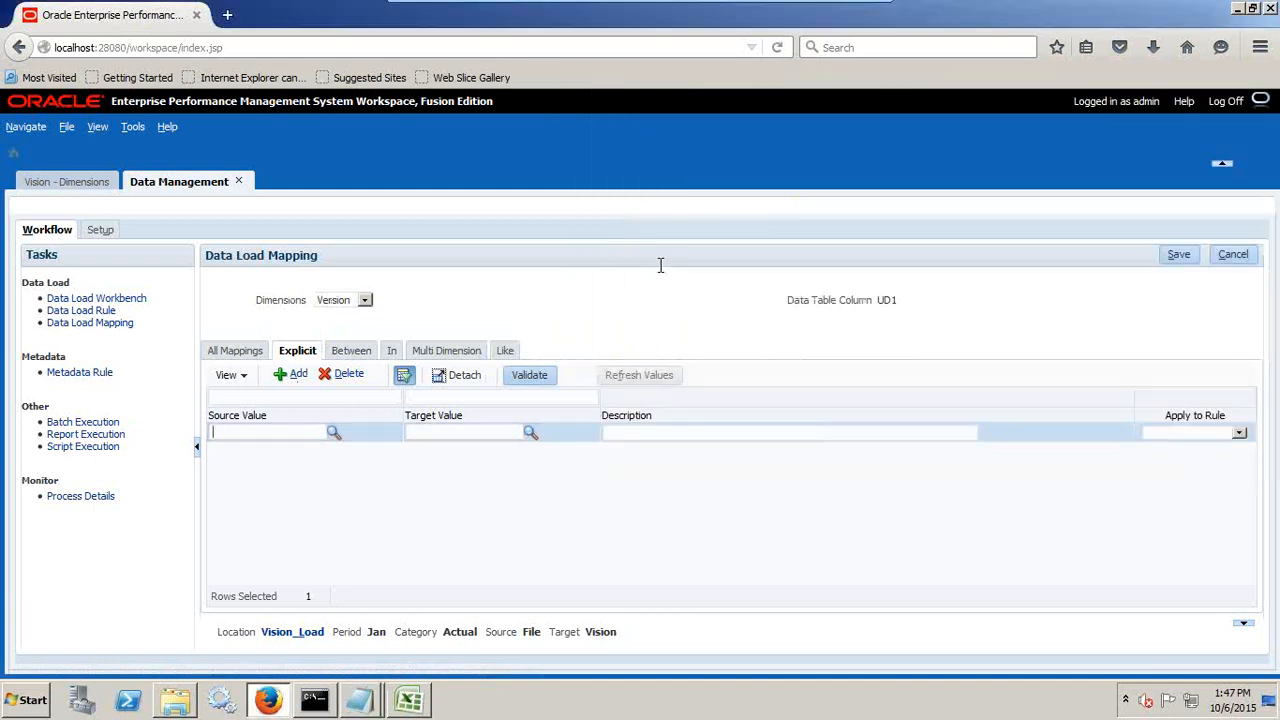
{"action": "key", "text": "ctrl+v"}
{"action": "key", "text": "Tab"}
{"action": "key", "text": "ctrl+v"}
{"action": "left_click", "coordinate": [744, 488]}
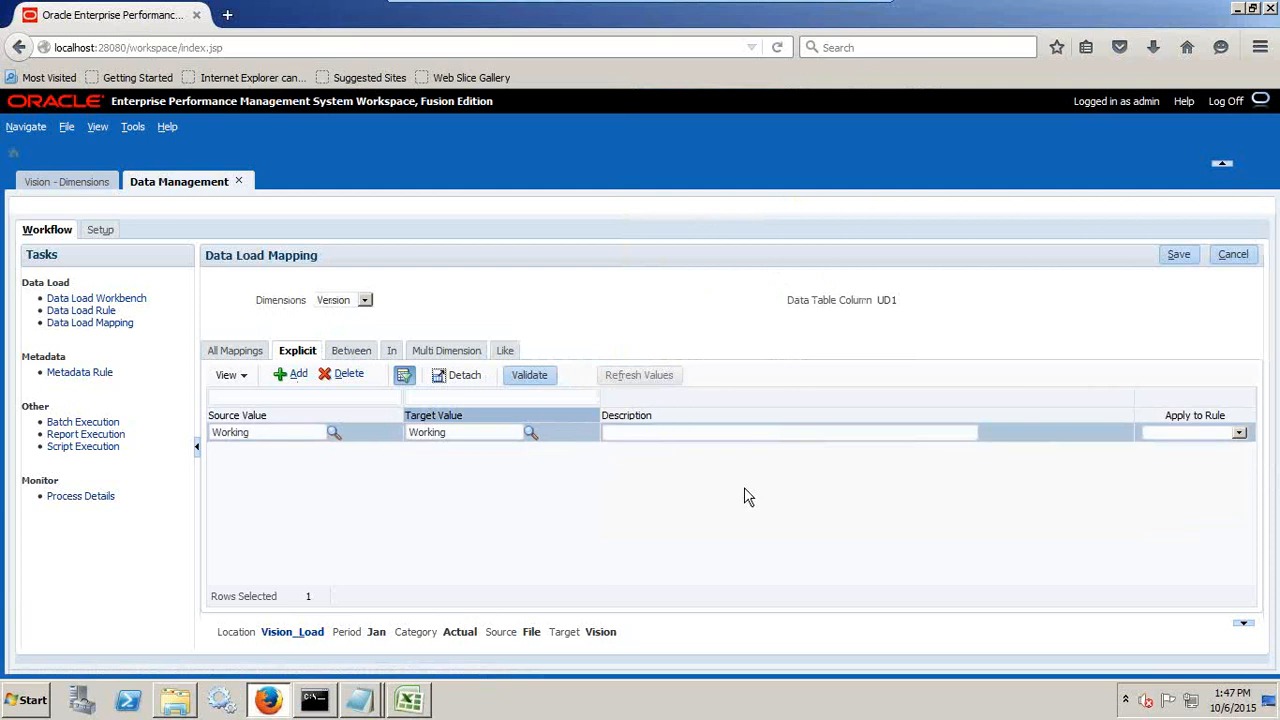
{"action": "left_click", "coordinate": [1178, 256]}
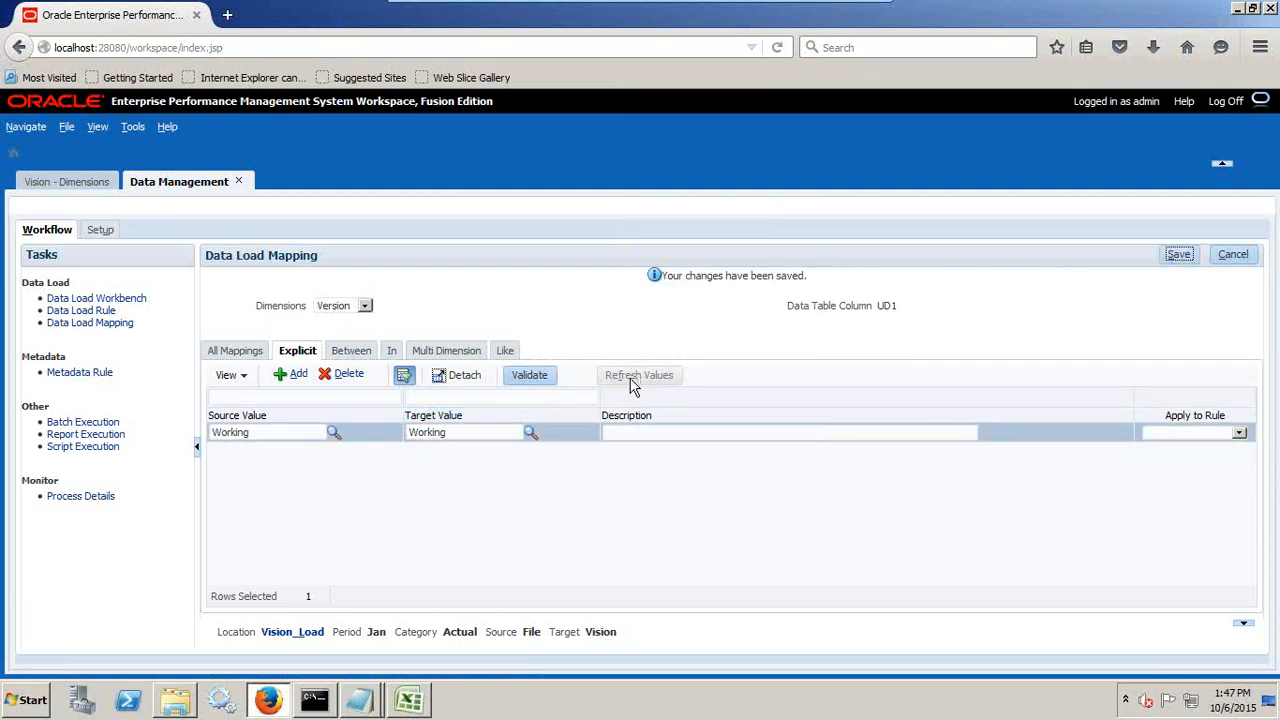
Add a data load rule named Vision_Load with the category Actual.
{"action": "left_click", "coordinate": [100, 312]}
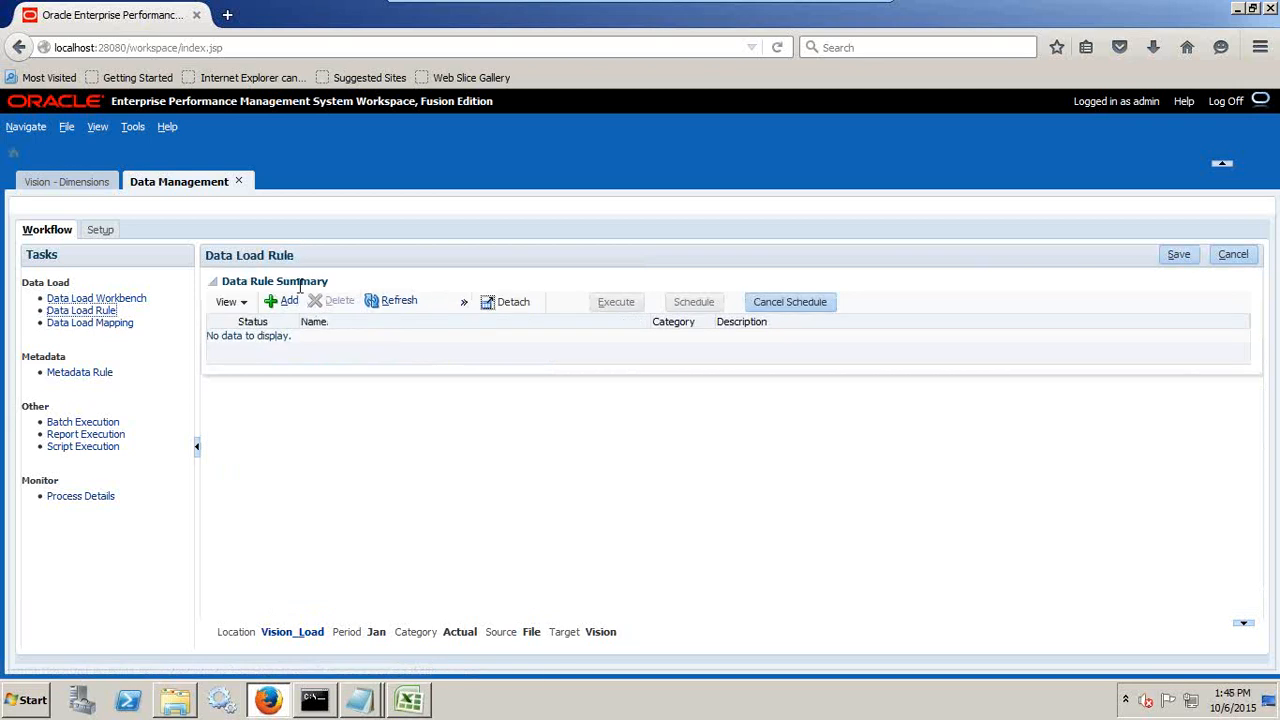
{"action": "left_click", "coordinate": [288, 300]}
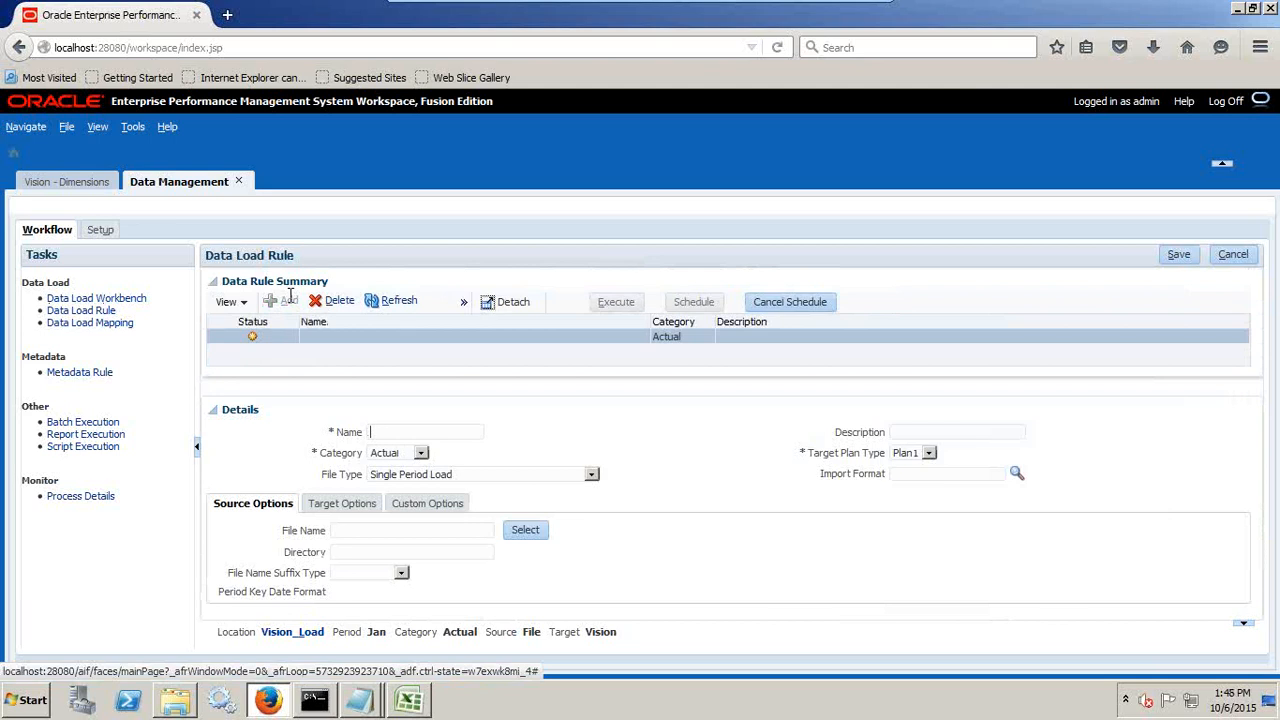
{"action": "type", "text": "Vision_Load"}
{"action": "left_click", "coordinate": [396, 455]}
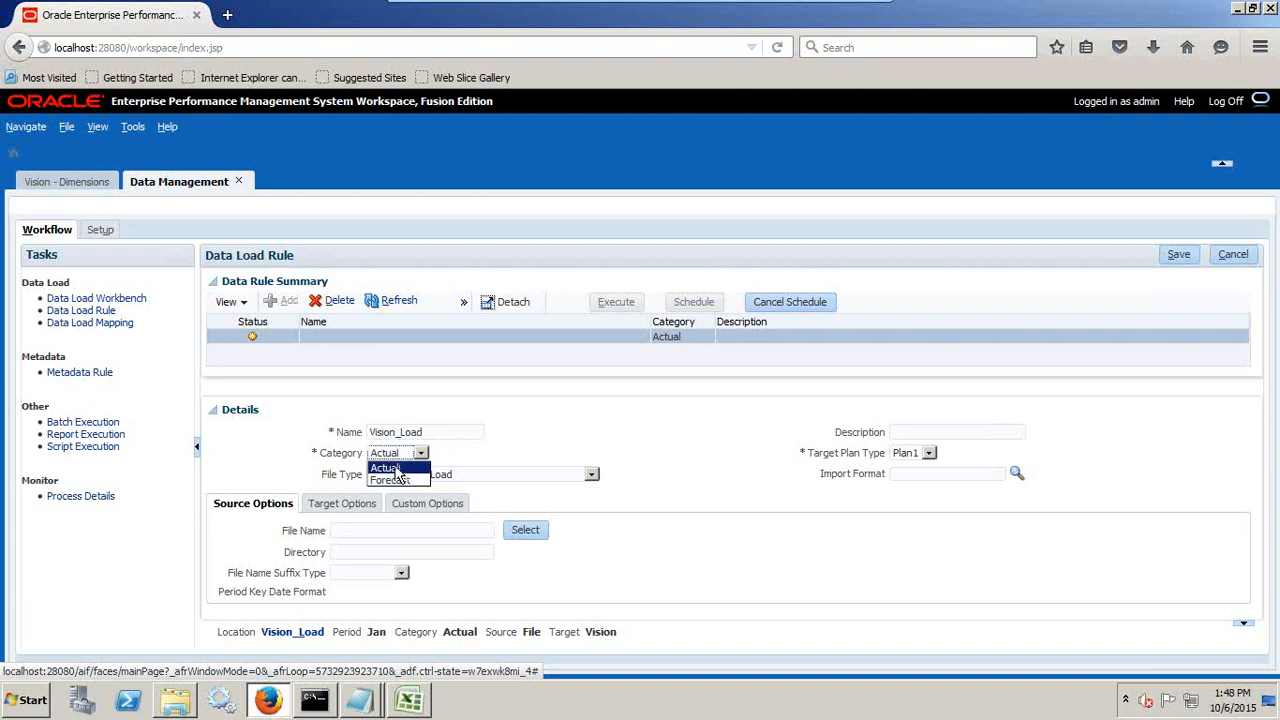
{"action": "left_click", "coordinate": [390, 467]}
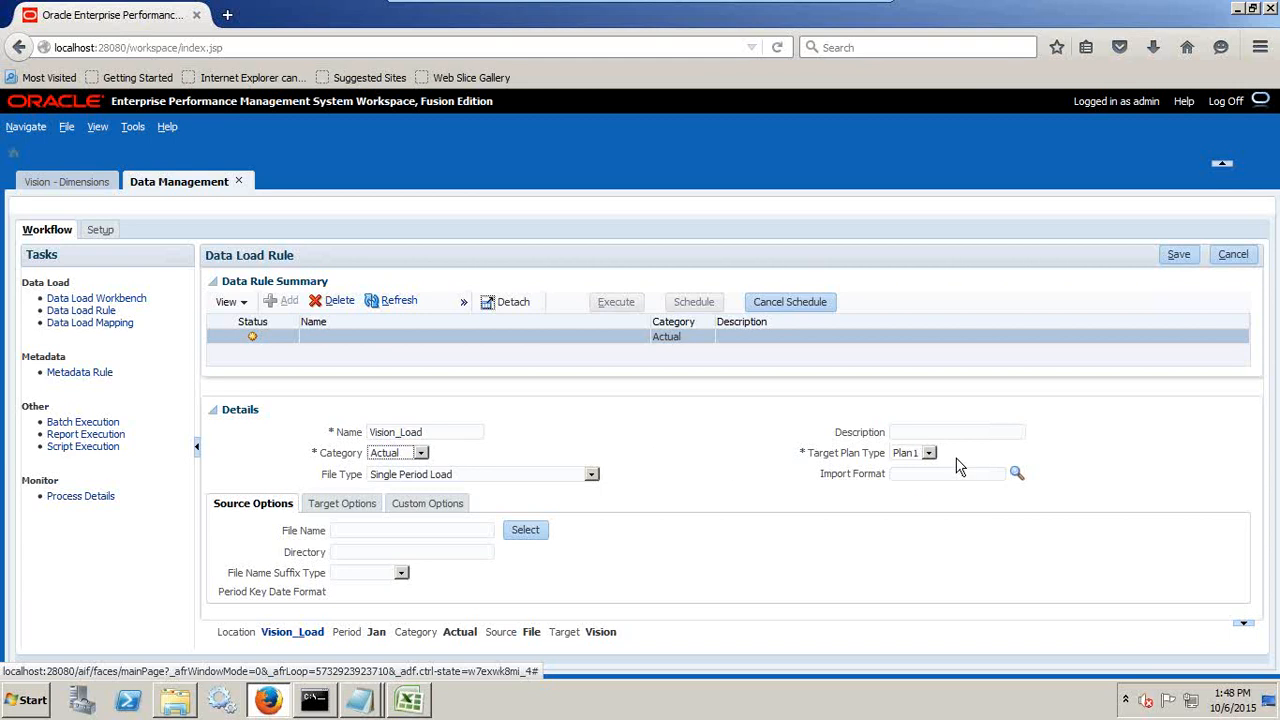
Assign the Vision_Load import format to the data load rule.
{"action": "left_click", "coordinate": [1016, 473]}
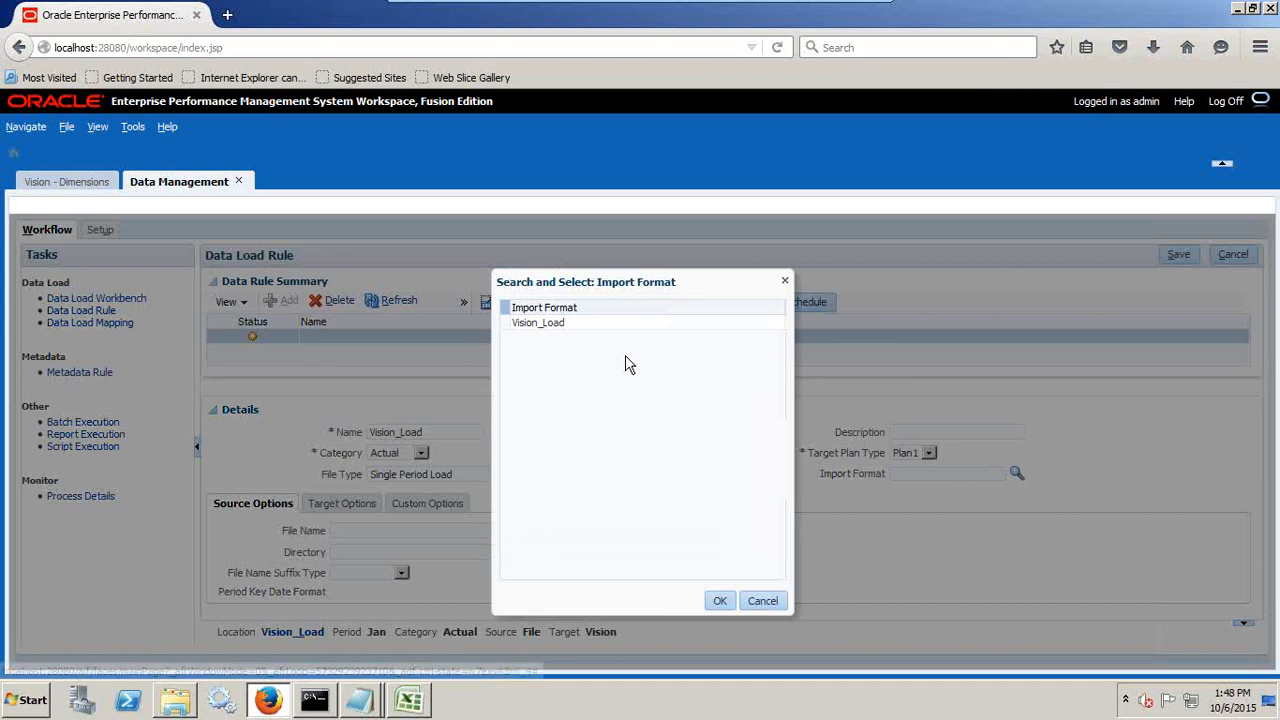
{"action": "left_click", "coordinate": [586, 323]}
{"action": "left_click", "coordinate": [717, 602]}
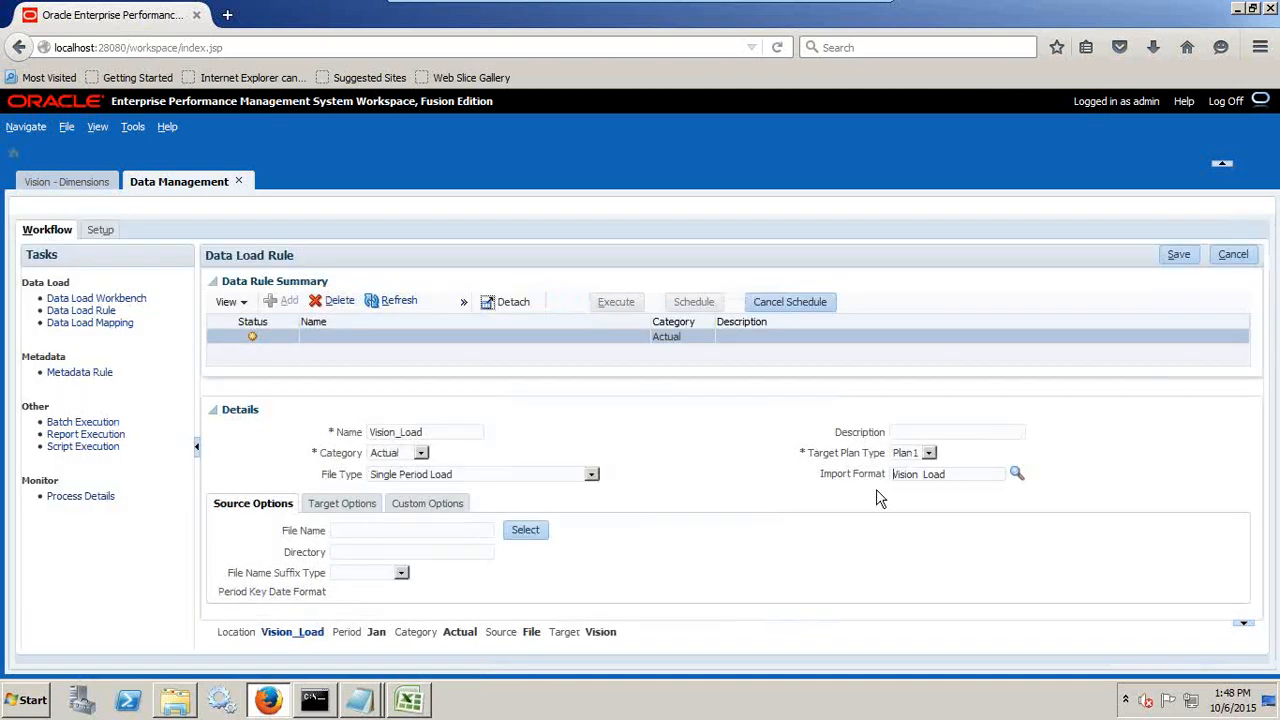
Select PL_Load_Stripping_SourceID.txt as the rule's source file and save the data load rule.
{"action": "left_click", "coordinate": [546, 531]}
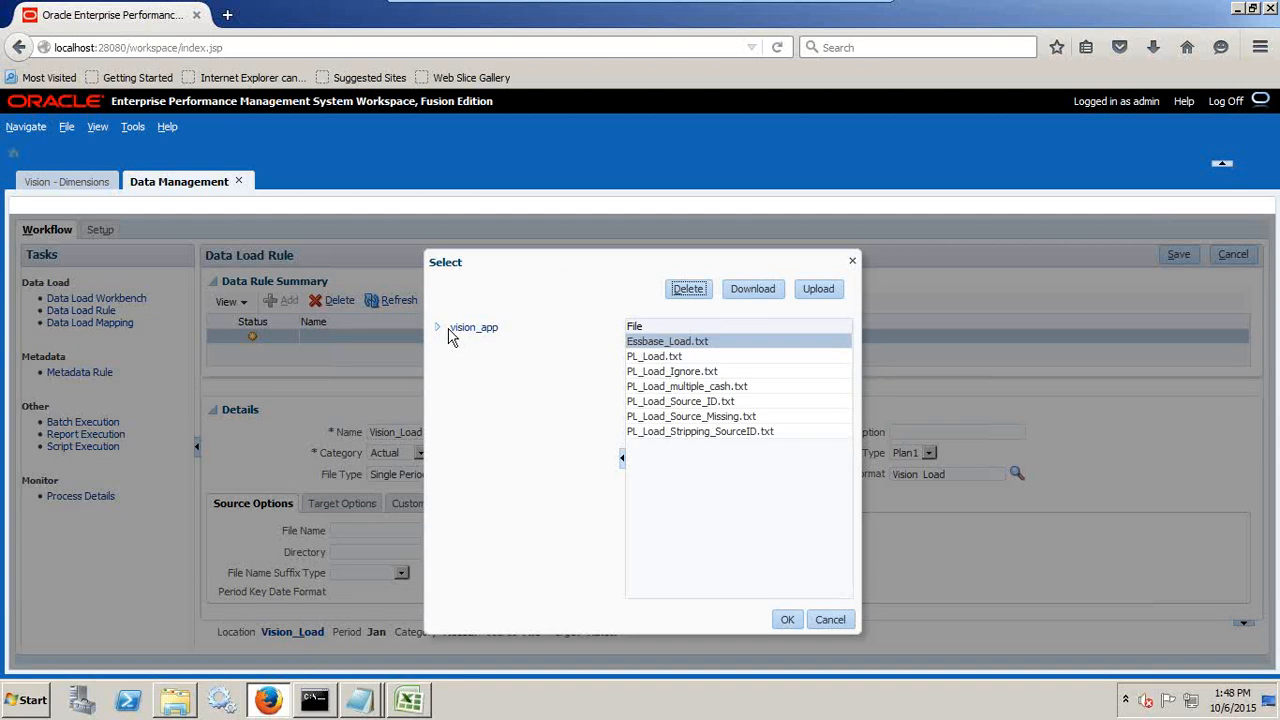
{"action": "left_click", "coordinate": [713, 430]}
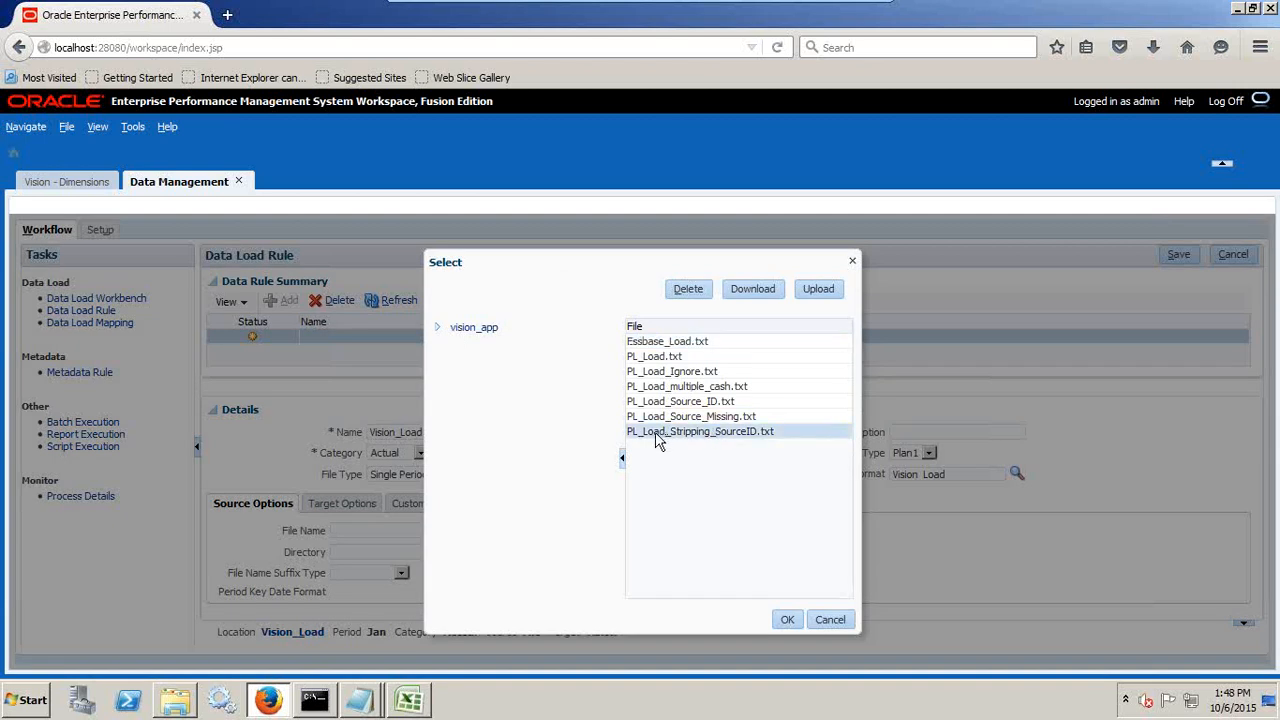
{"action": "mouse_move", "coordinate": [359, 700]}
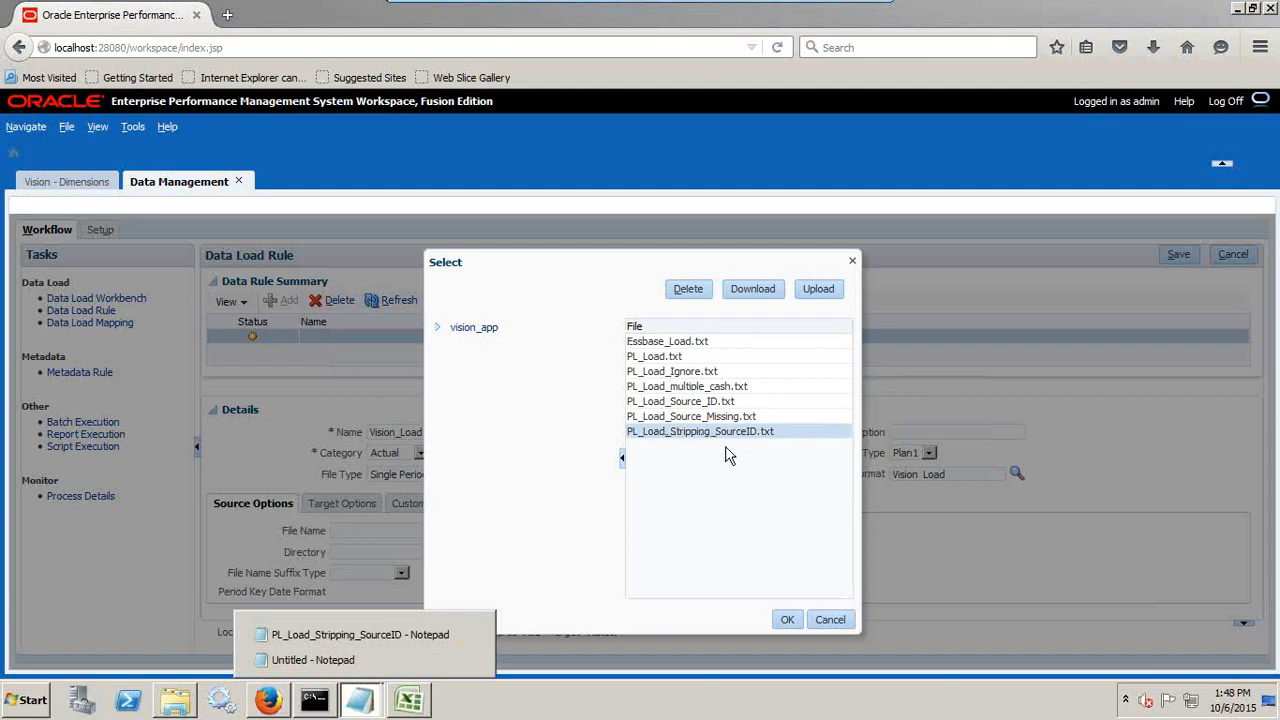
{"action": "left_click", "coordinate": [784, 618]}
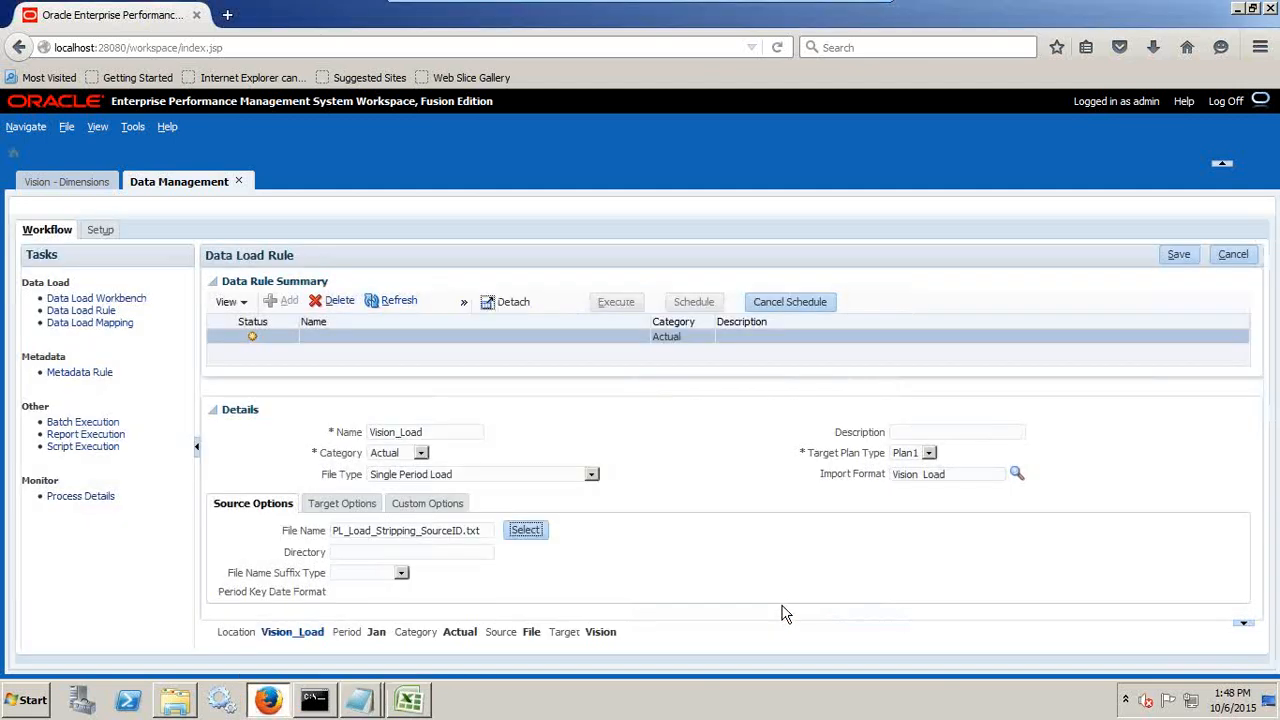
{"action": "left_click", "coordinate": [1176, 255]}
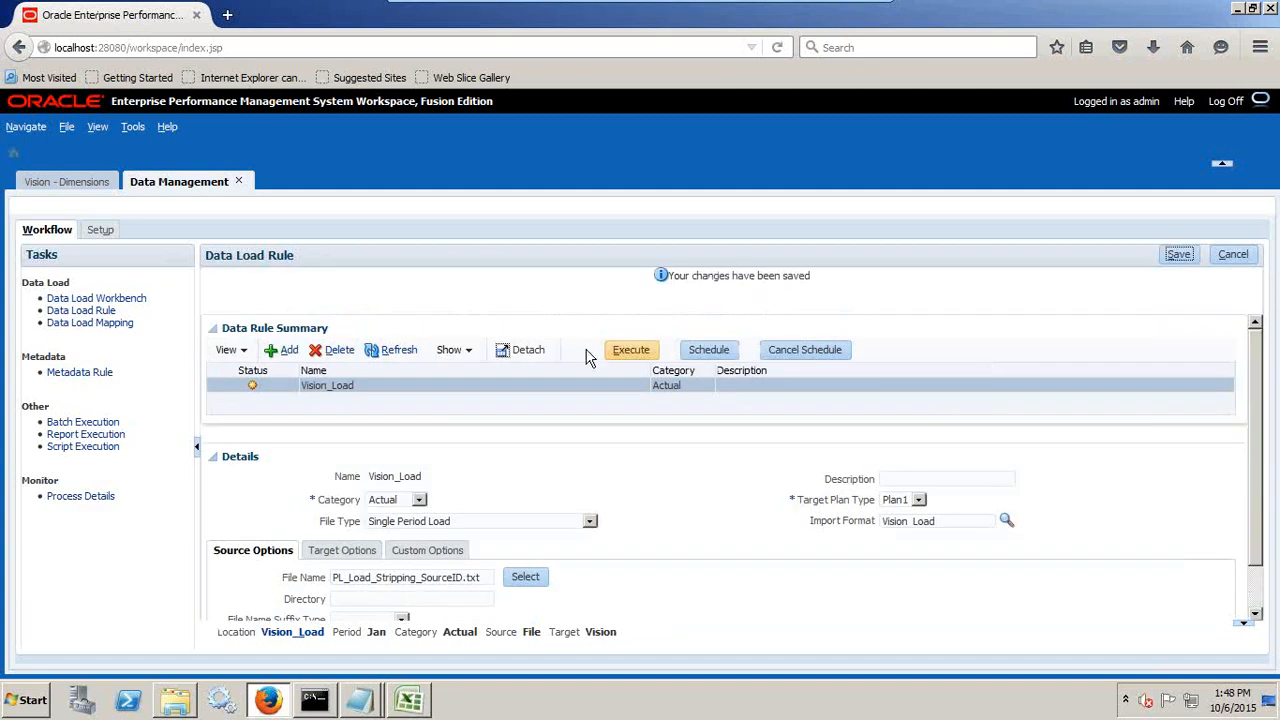
Execute the Vision_Load rule for Jan with import from source, export to target, import mode Replace and export mode Store Data.
{"action": "left_click", "coordinate": [630, 352]}
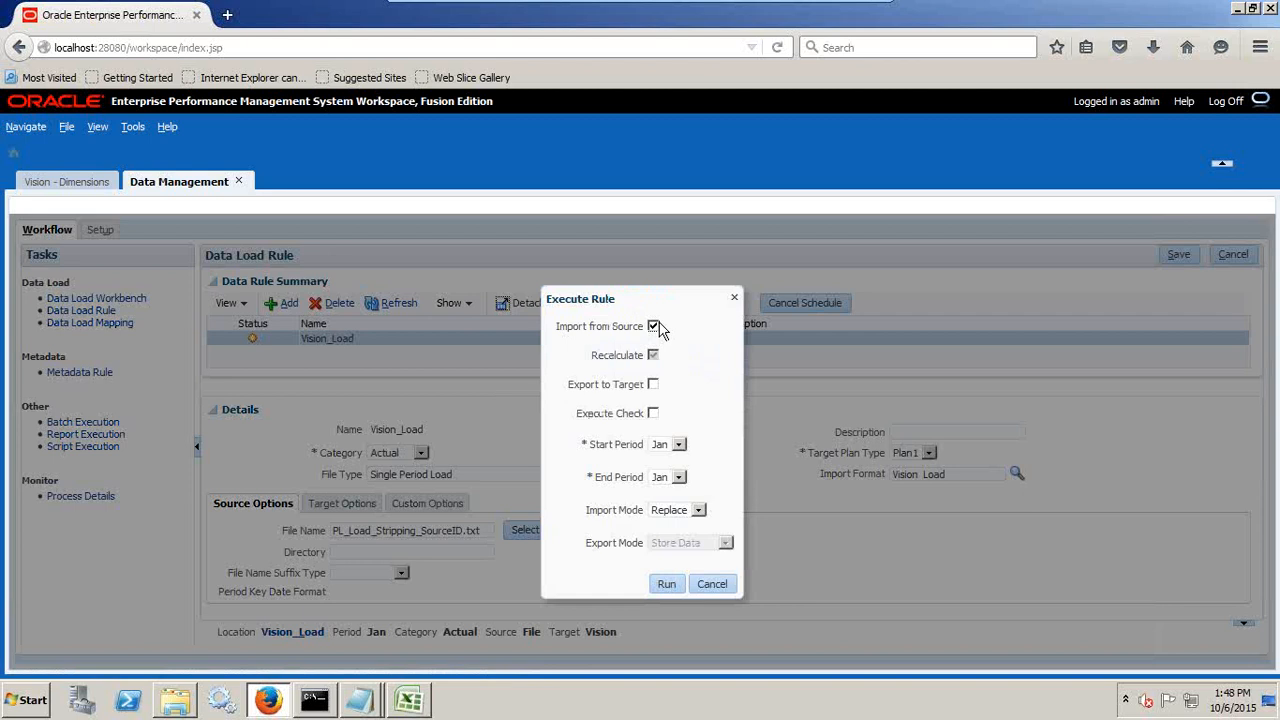
{"action": "left_click", "coordinate": [652, 385]}
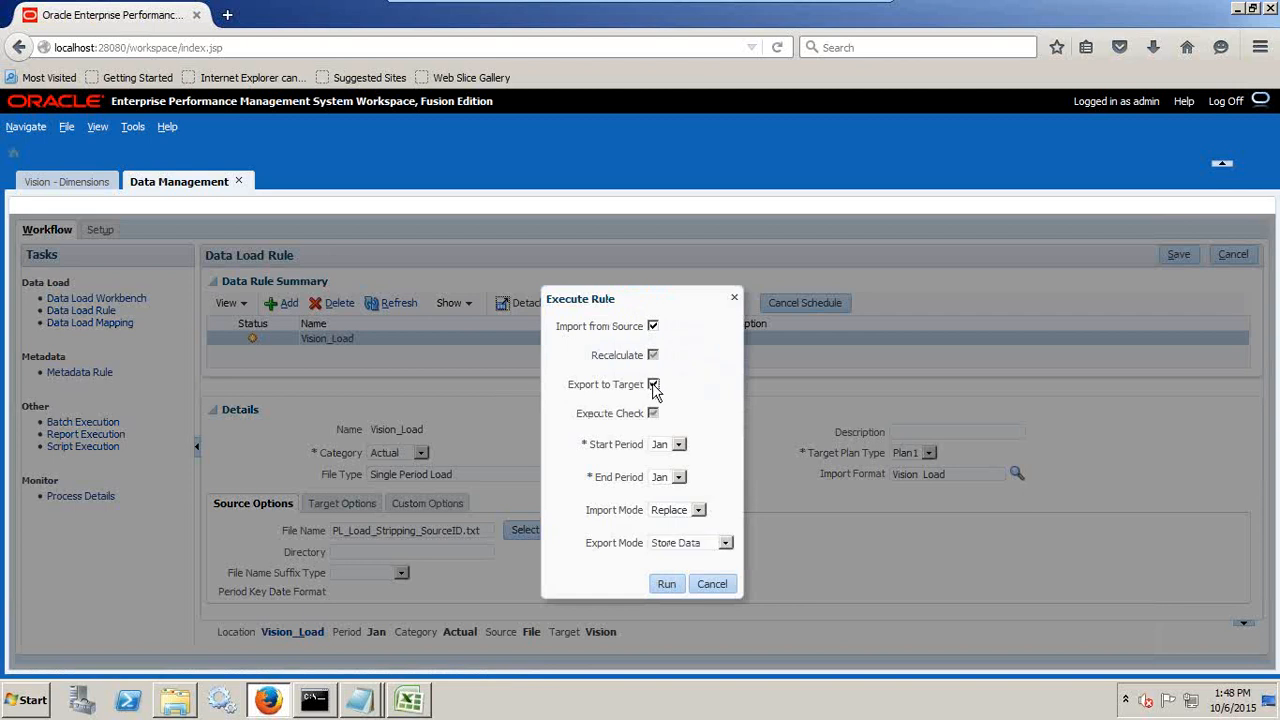
{"action": "left_click", "coordinate": [697, 510]}
{"action": "left_click", "coordinate": [669, 538]}
{"action": "left_click", "coordinate": [674, 512]}
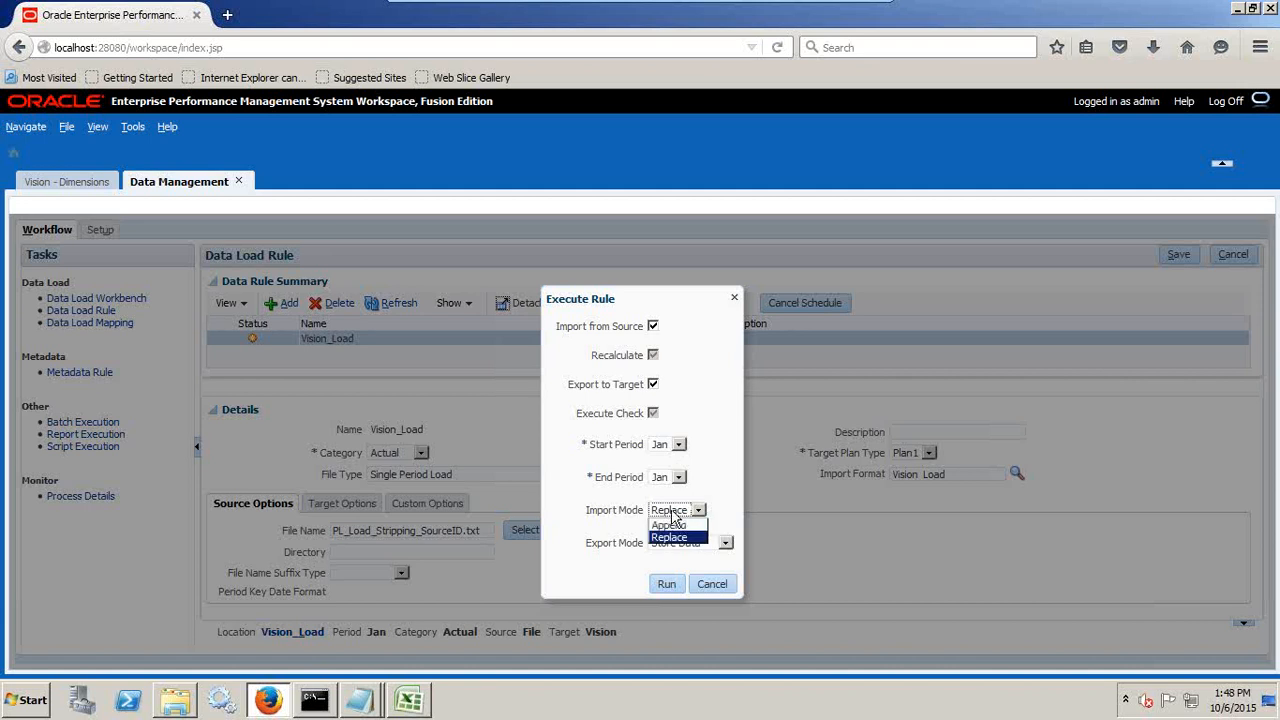
{"action": "left_click", "coordinate": [670, 538]}
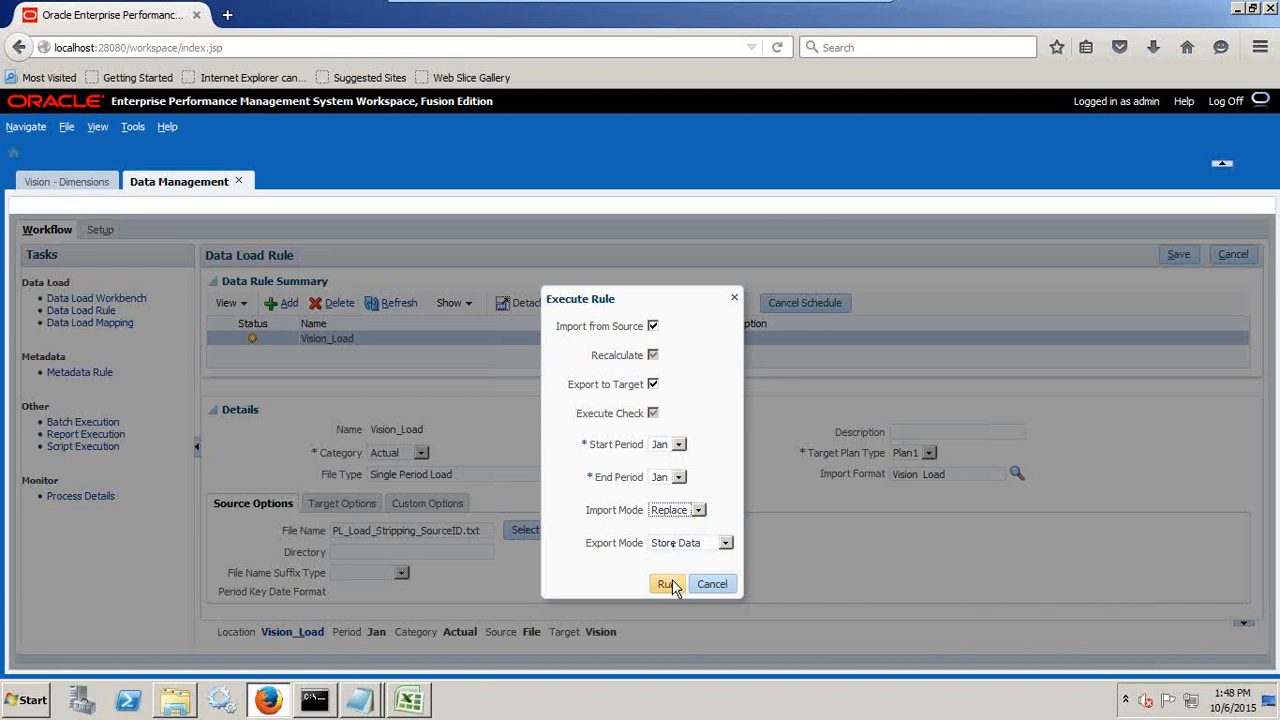
{"action": "left_click", "coordinate": [668, 585]}
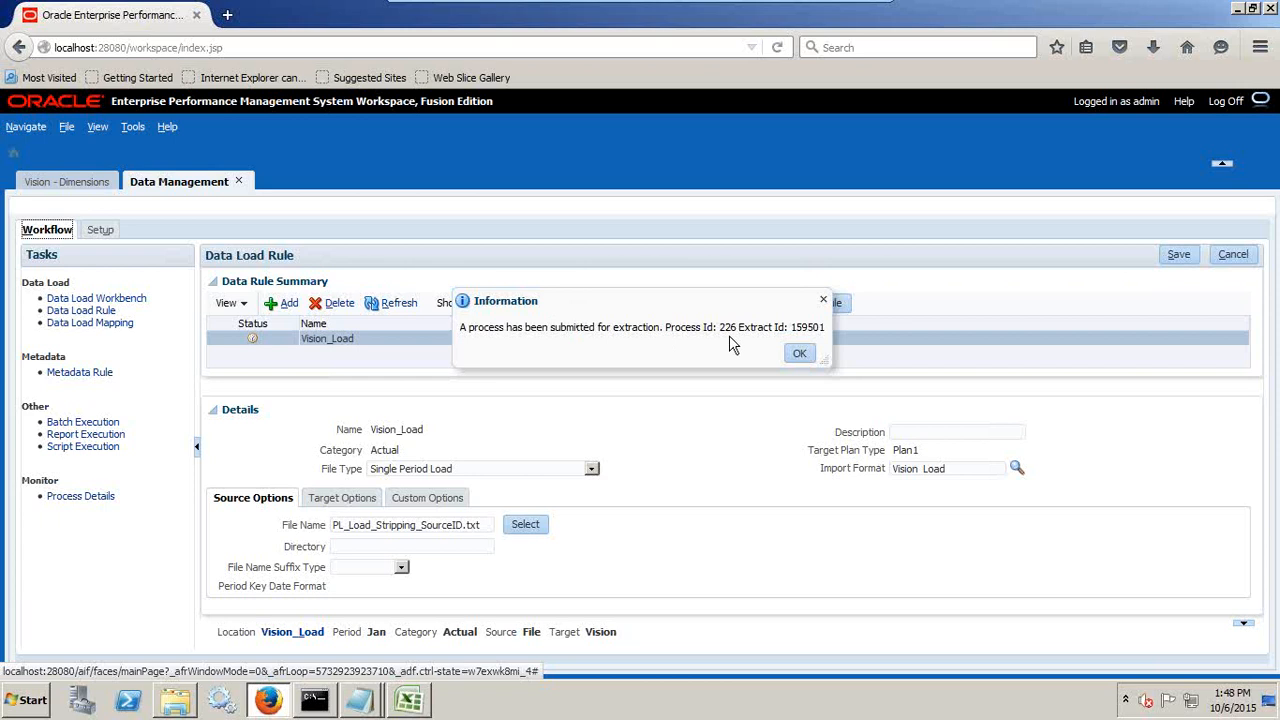
{"action": "double_click", "coordinate": [806, 327]}
{"action": "left_click", "coordinate": [799, 353]}
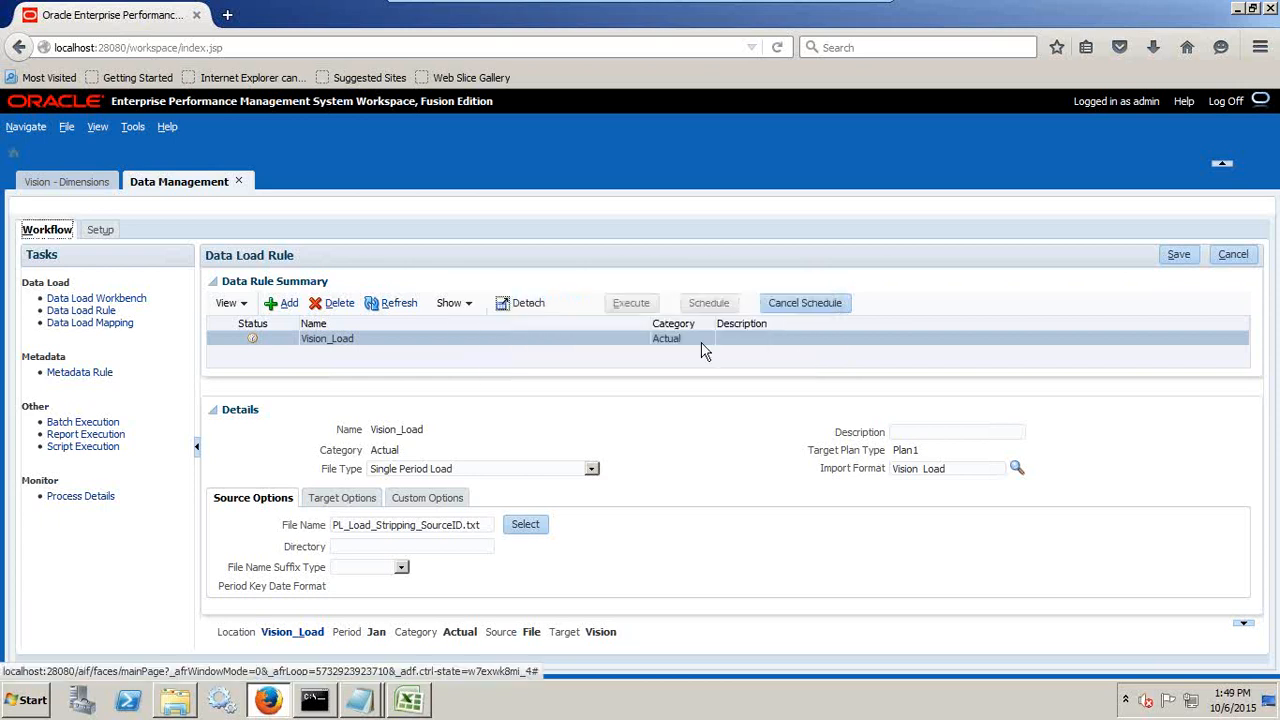
Refresh the data rule summary to check the execution status of Vision_Load.
{"action": "left_click", "coordinate": [393, 303]}
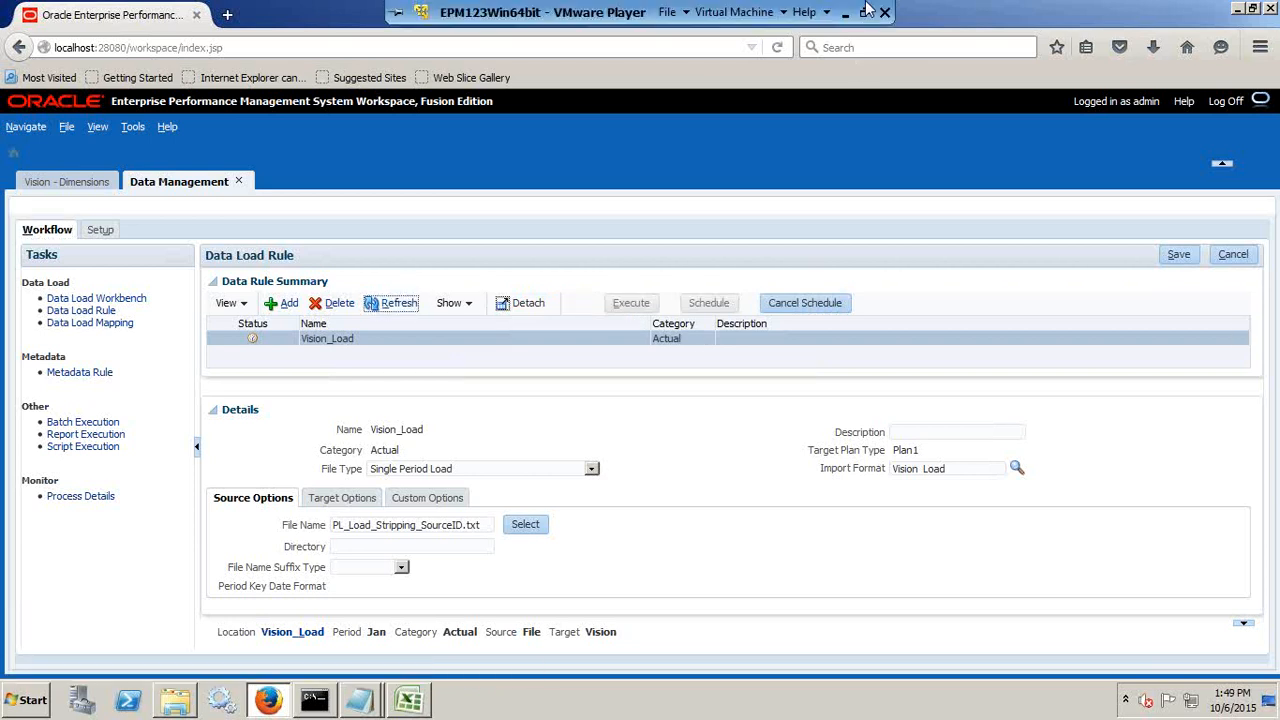
{"action": "left_click", "coordinate": [865, 12]}
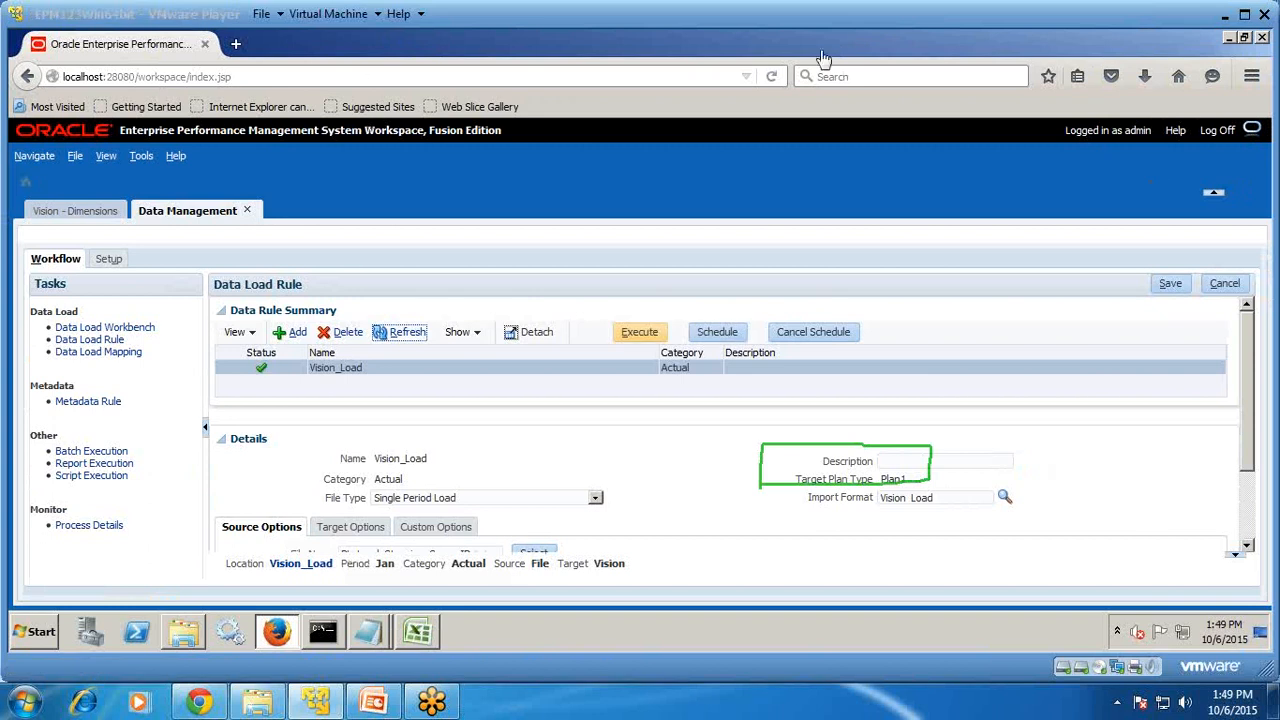
{"action": "left_click", "coordinate": [1246, 15]}
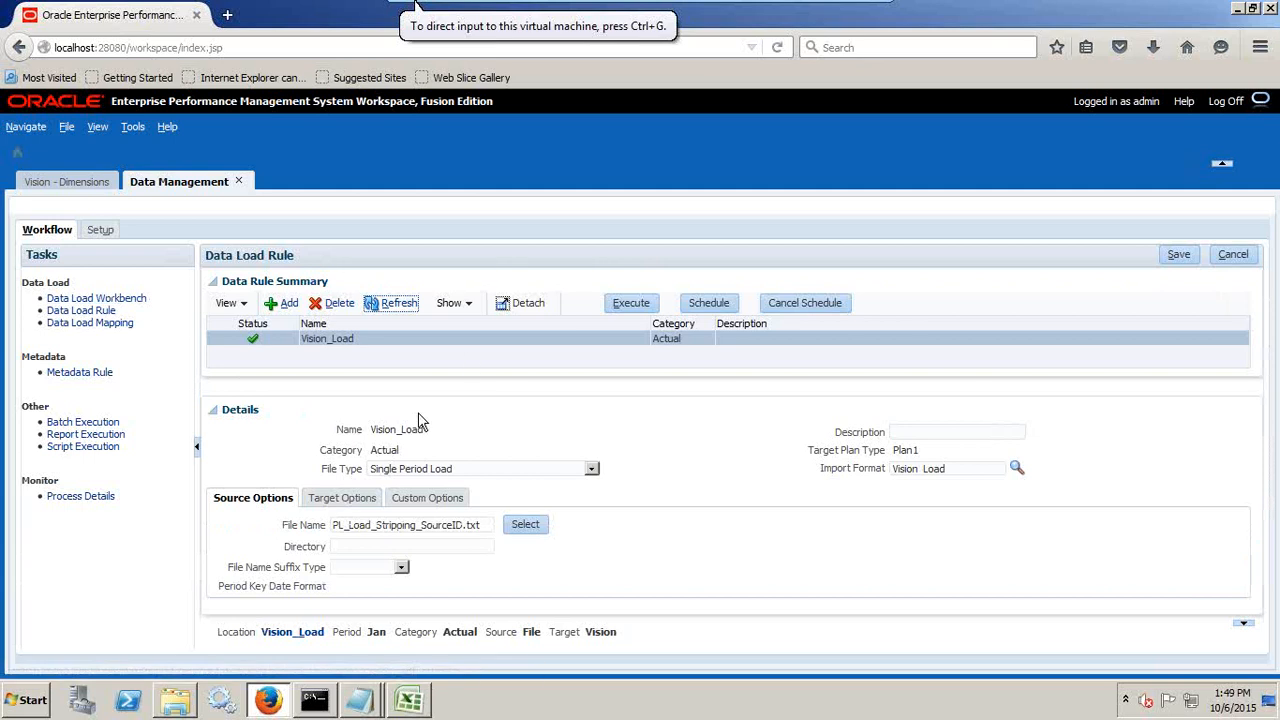
Open the Data Load Workbench and examine the import, validate and export stages and the amounts loaded for account 1110.
{"action": "left_click", "coordinate": [107, 298]}
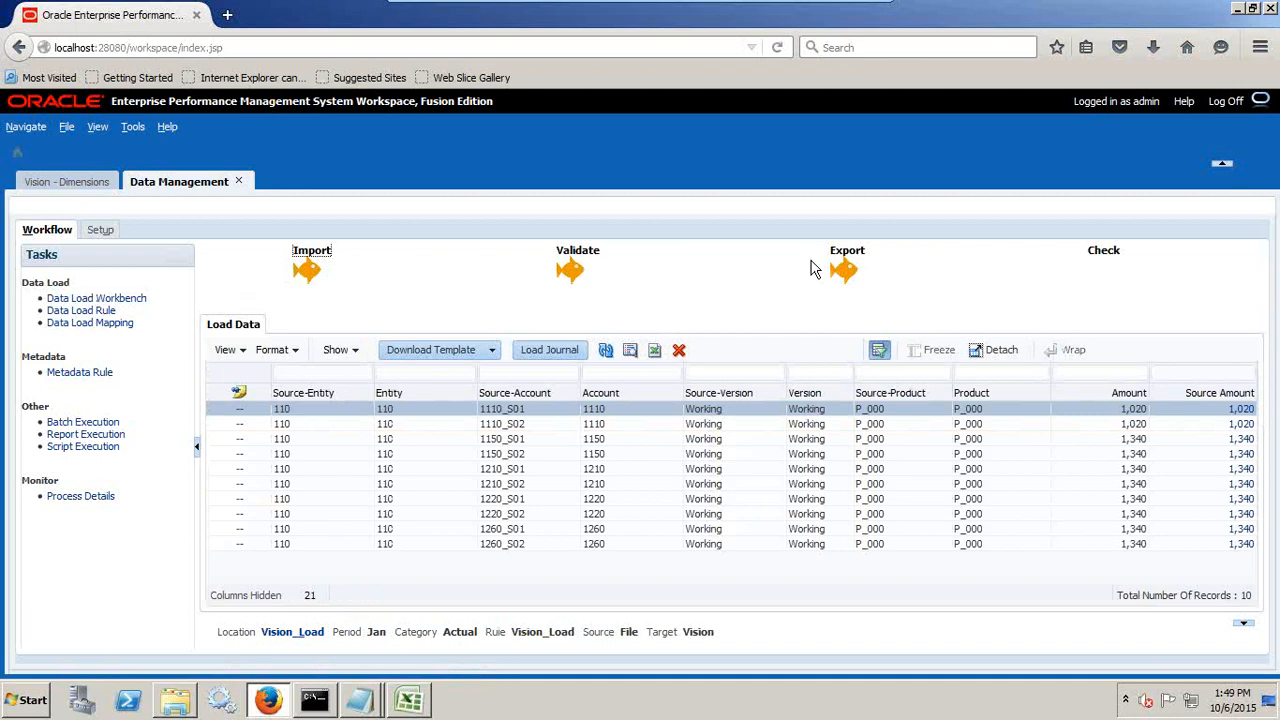
{"action": "mouse_move", "coordinate": [302, 280]}
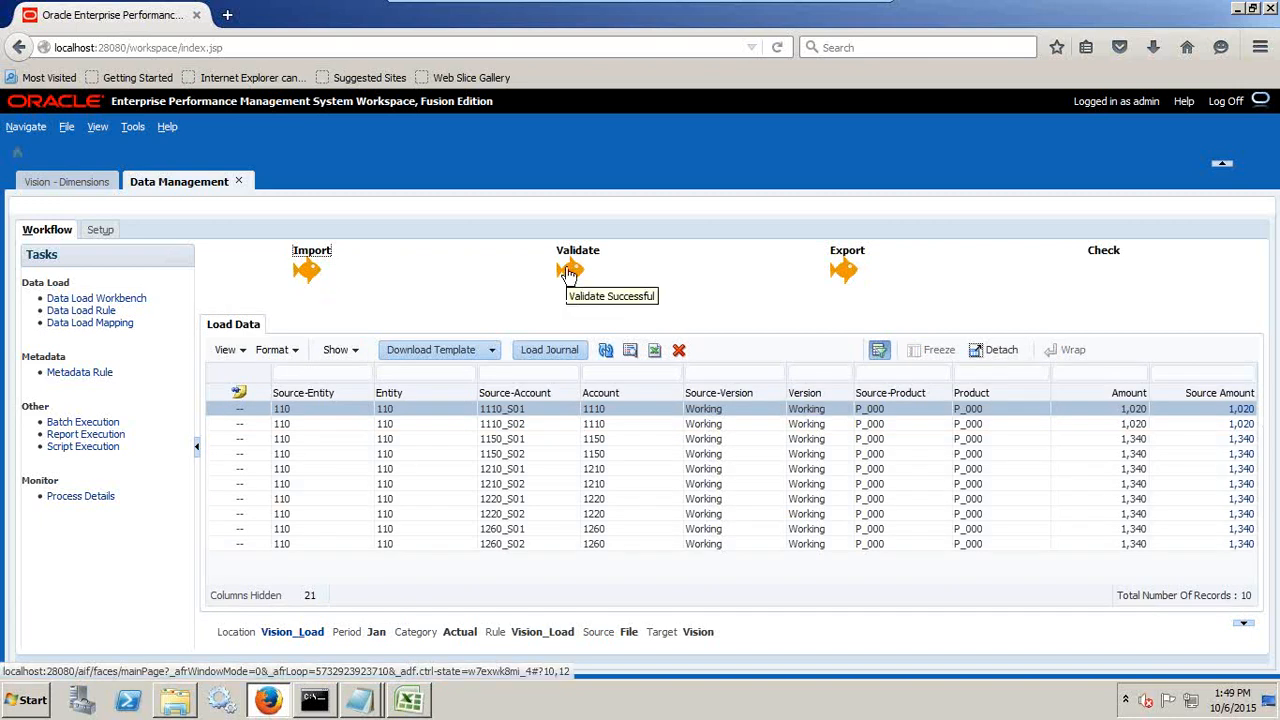
{"action": "mouse_move", "coordinate": [830, 276]}
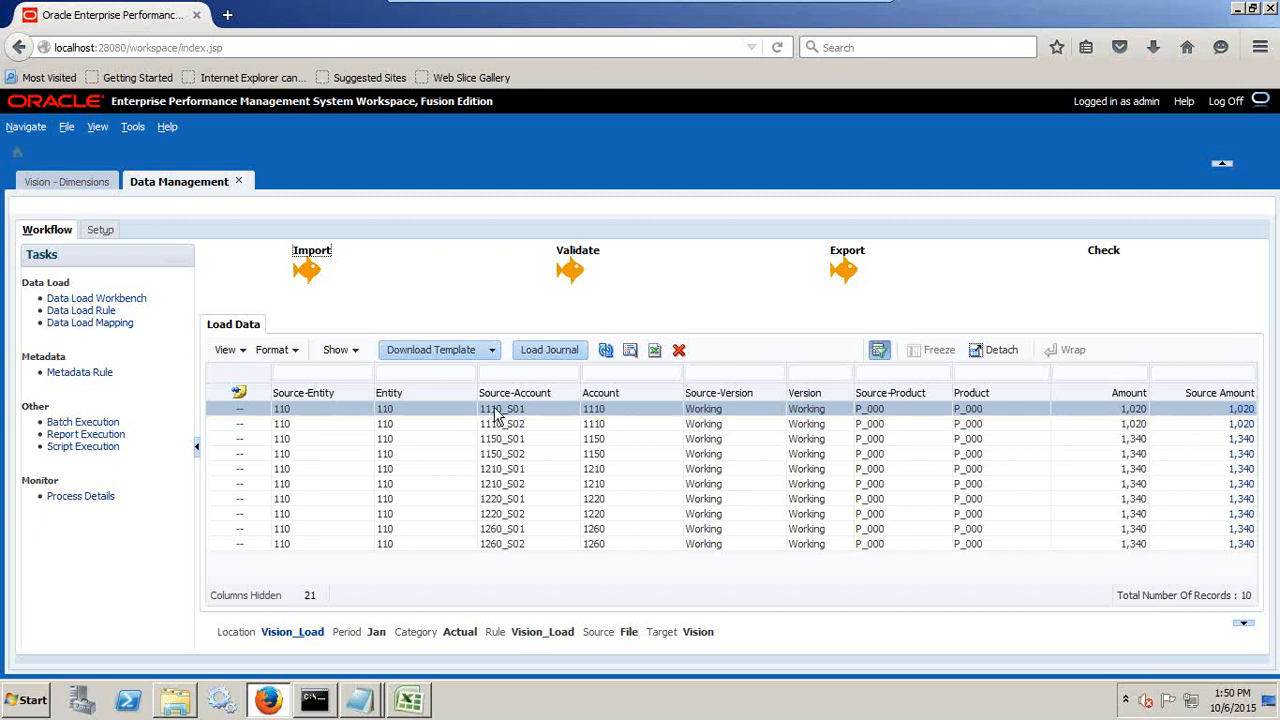
{"action": "left_click_drag", "start_coordinate": [494, 412], "coordinate": [607, 416]}
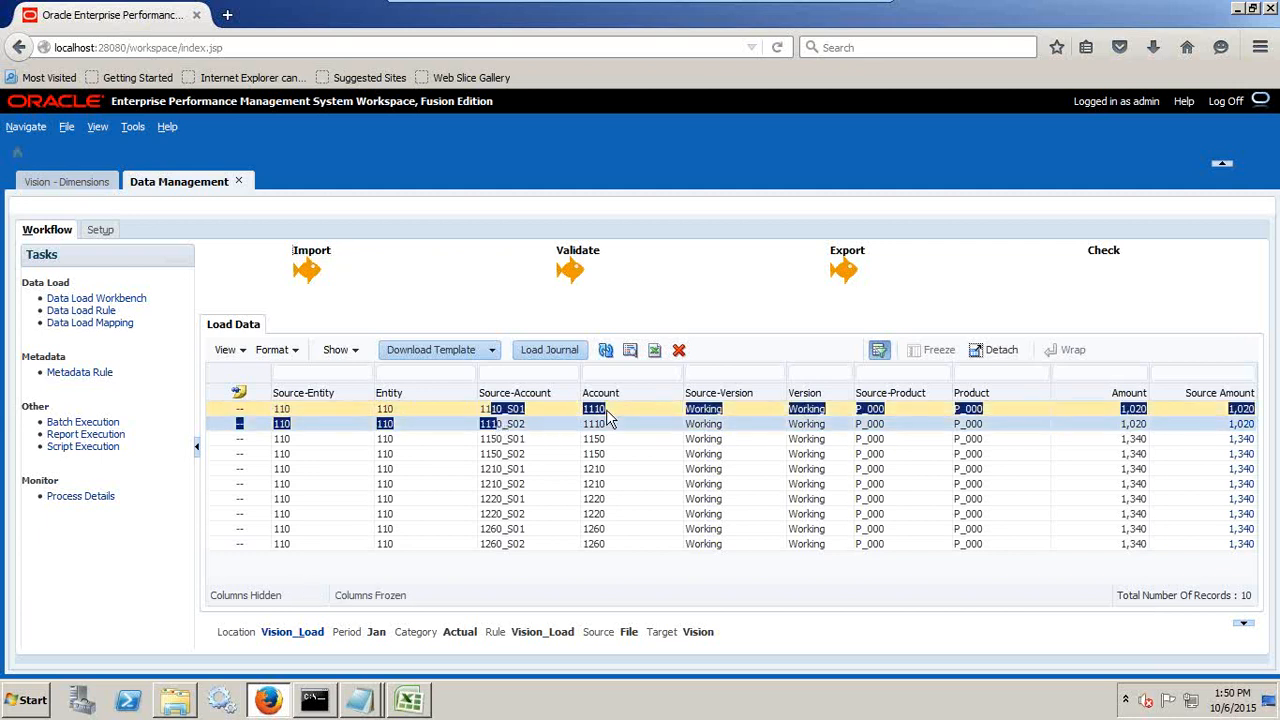
{"action": "left_click", "coordinate": [1163, 423]}
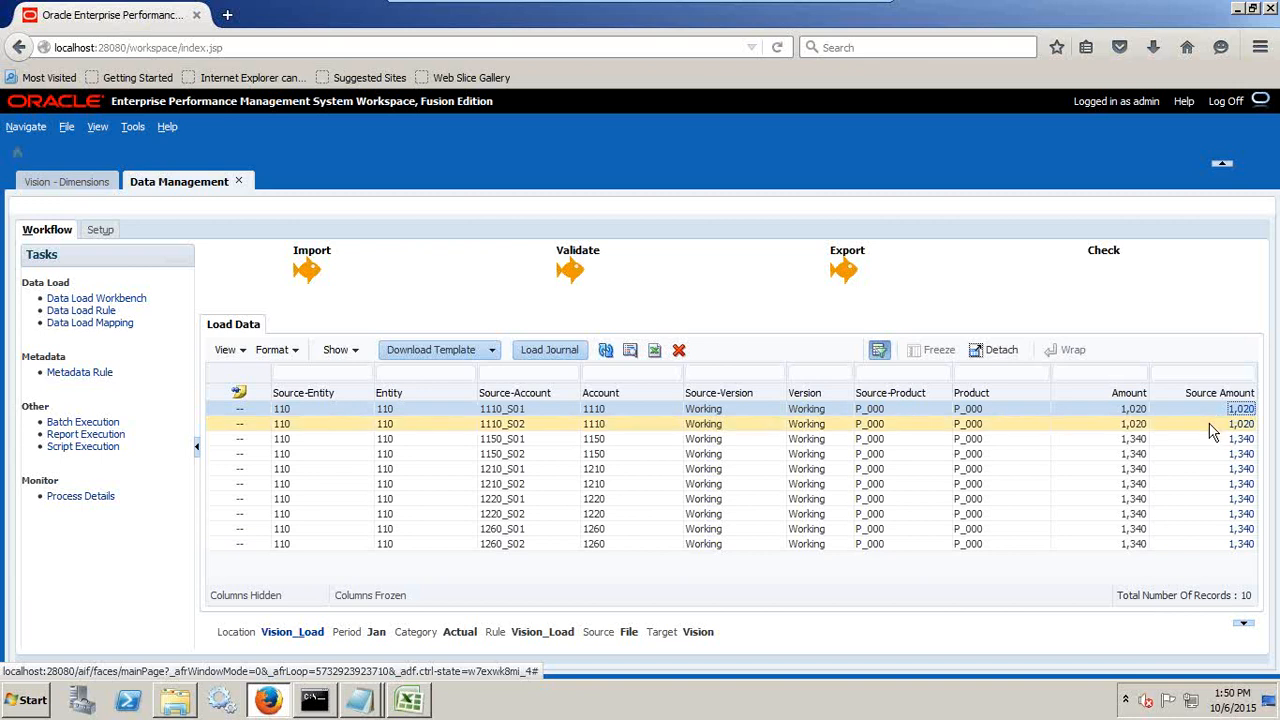
Switch to Excel and start an ad hoc analysis of Vision's Plan1 database on Sheet2.
{"action": "left_click", "coordinate": [425, 708]}
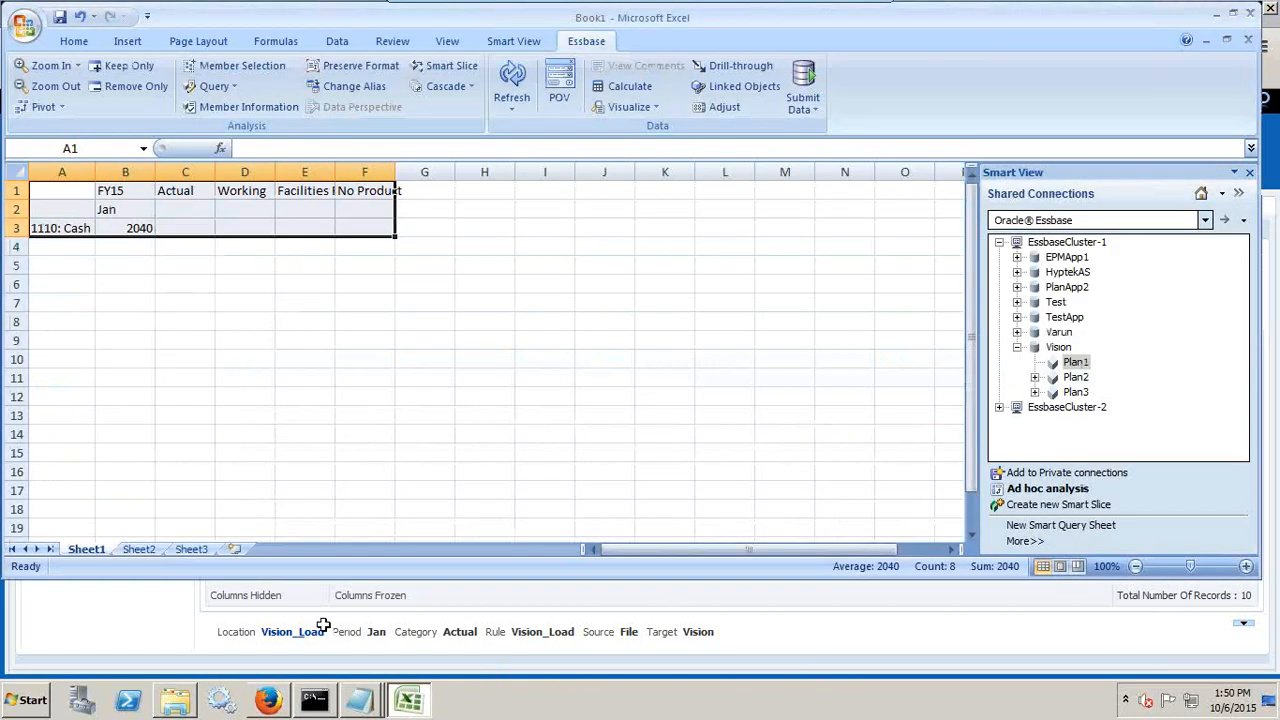
{"action": "left_click", "coordinate": [132, 553]}
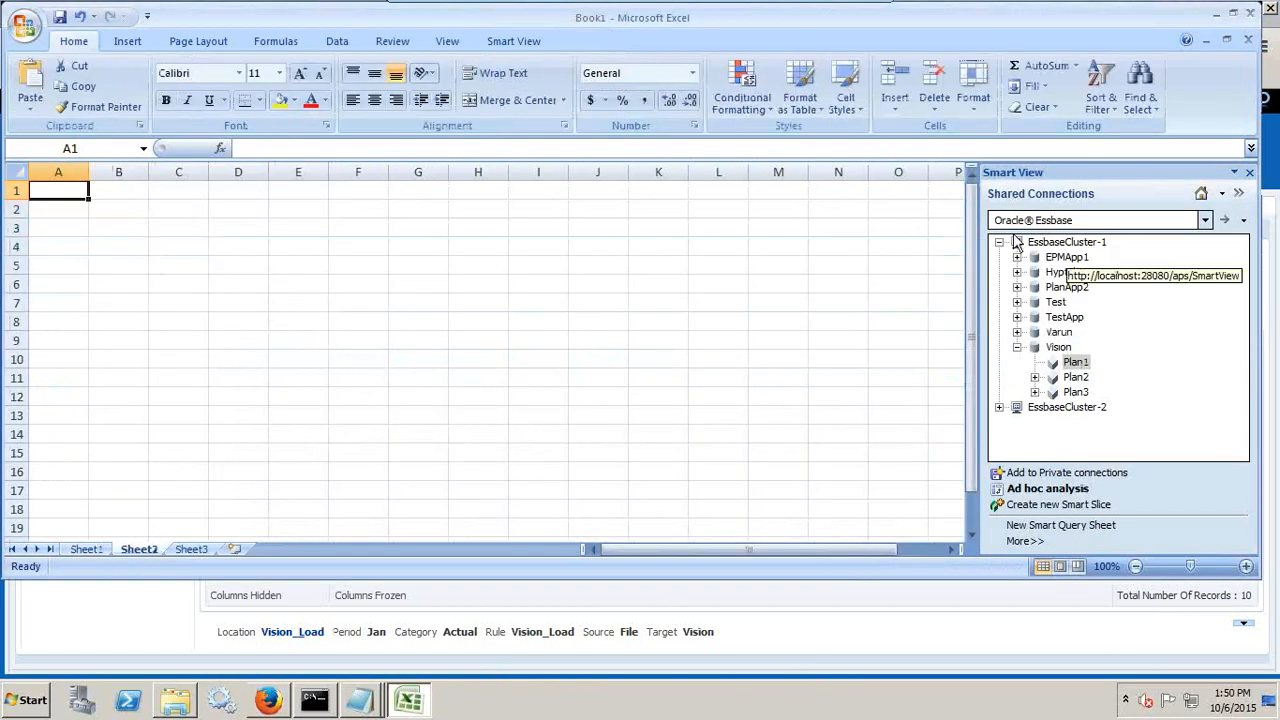
{"action": "right_click", "coordinate": [1078, 364]}
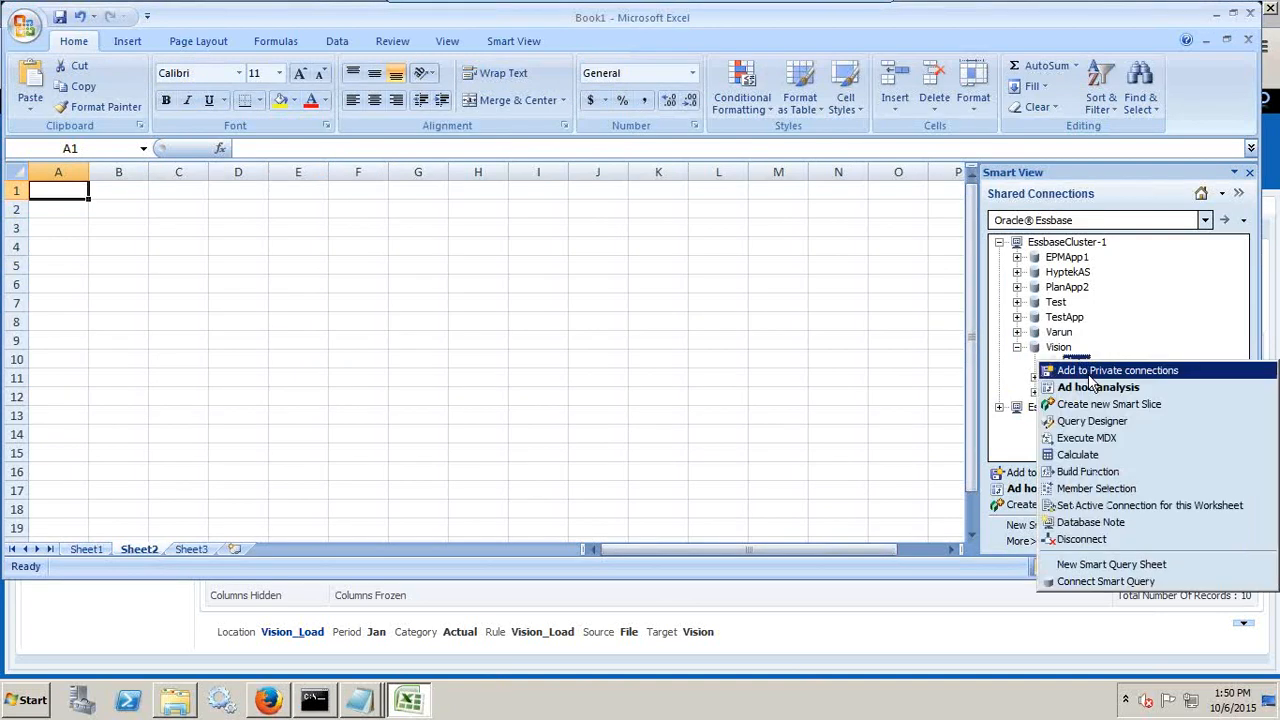
{"action": "left_click", "coordinate": [1090, 389]}
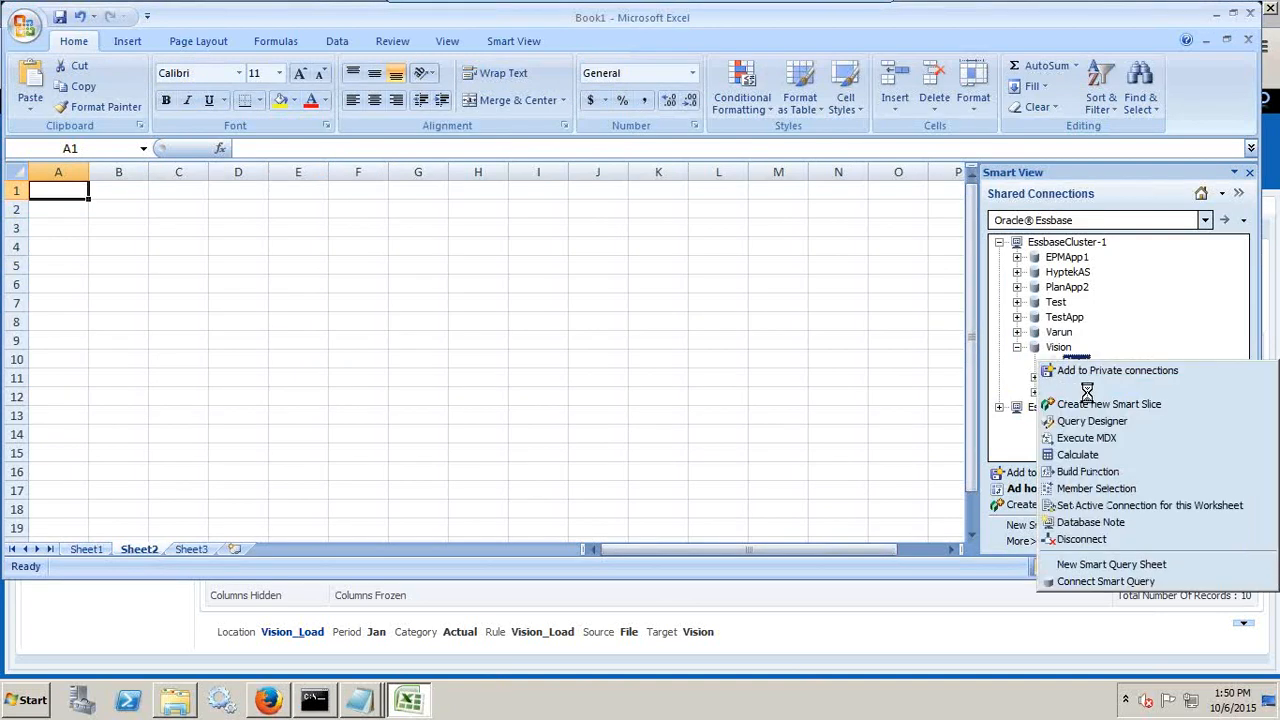
{"action": "key", "text": "alt+Tab"}
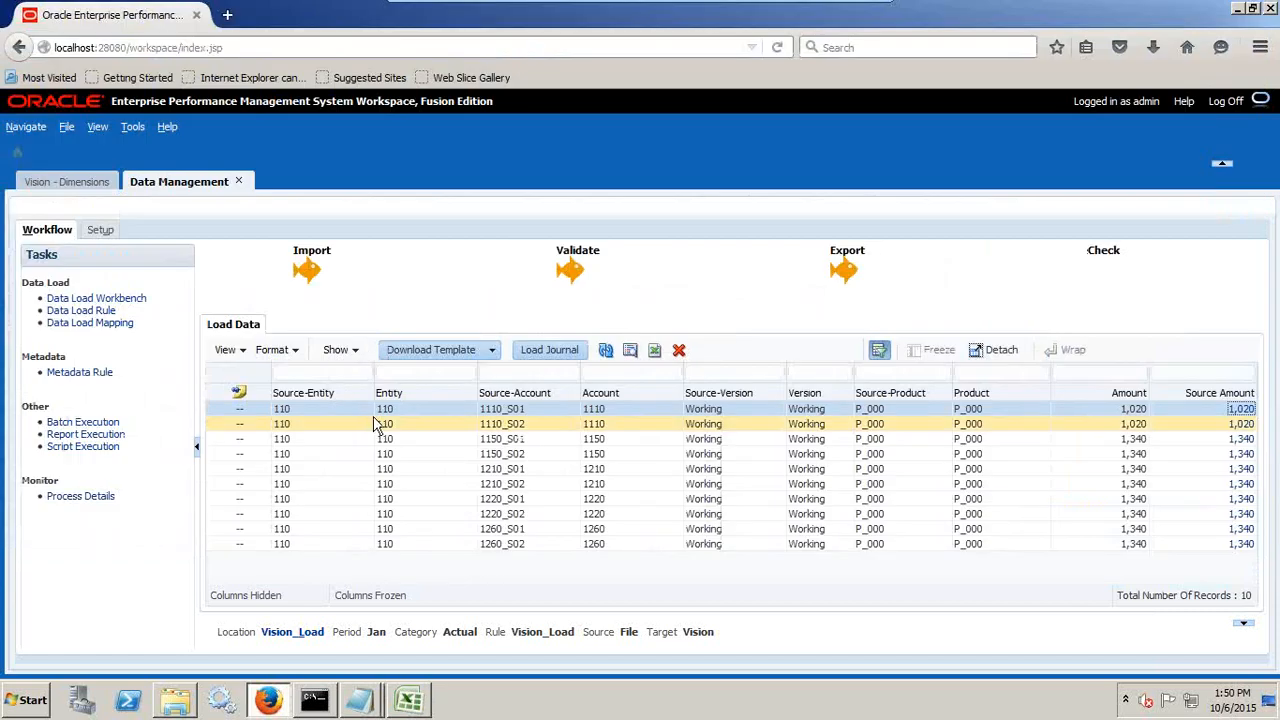
{"action": "key", "text": "alt+Tab"}
Set the ad hoc grid's Year member to Fy15 and its Period member to Jan.
{"action": "left_click", "coordinate": [125, 193]}
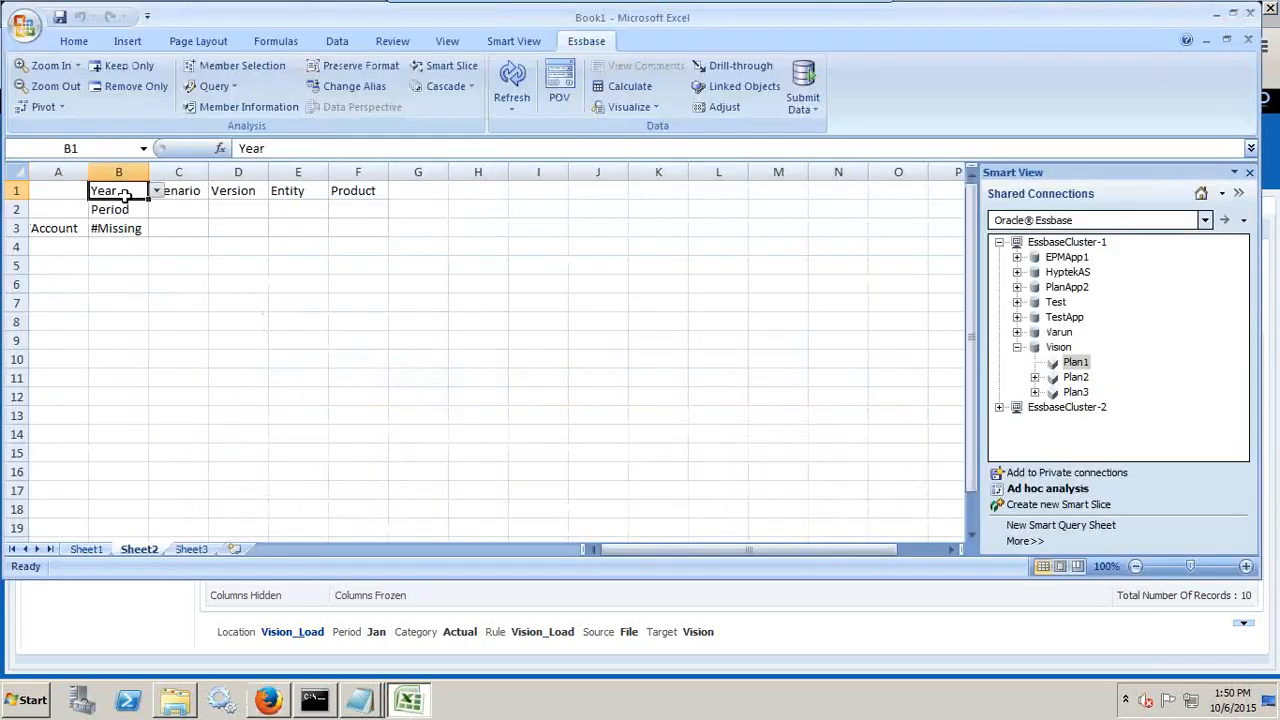
{"action": "type", "text": "'Fy15"}
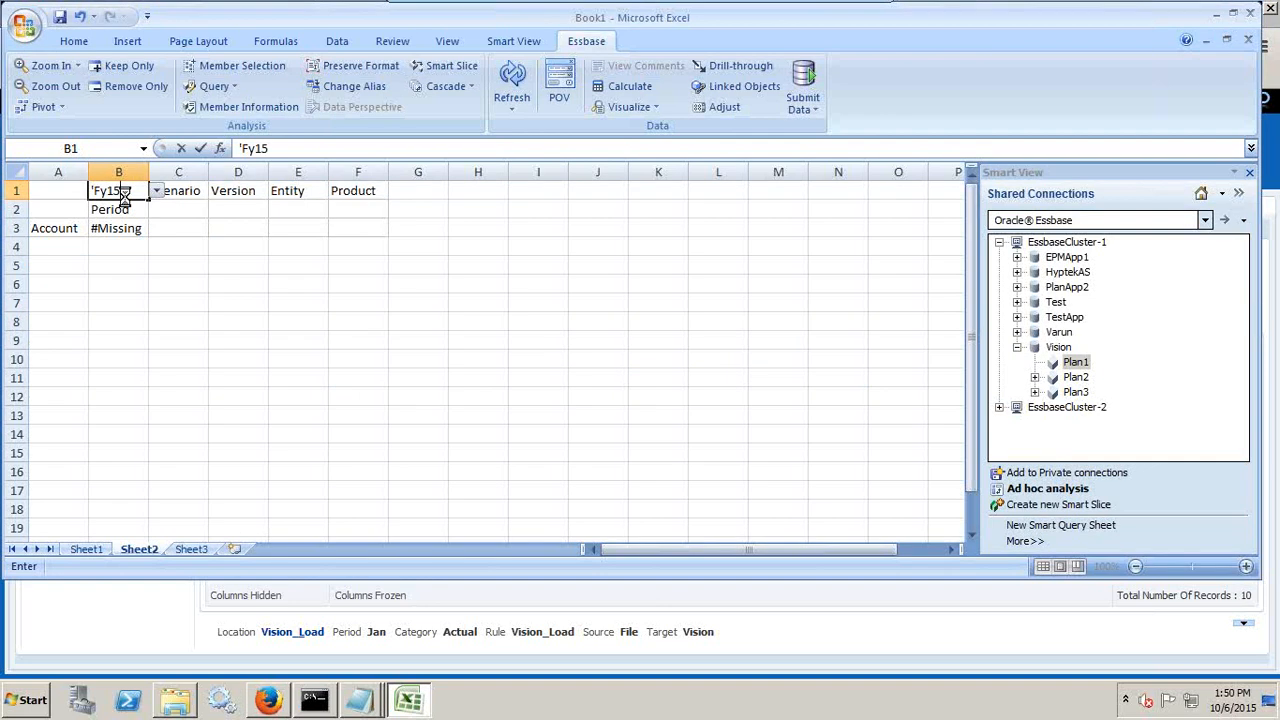
{"action": "key", "text": "Return"}
{"action": "type", "text": "'Jan"}
{"action": "key", "text": "Return"}
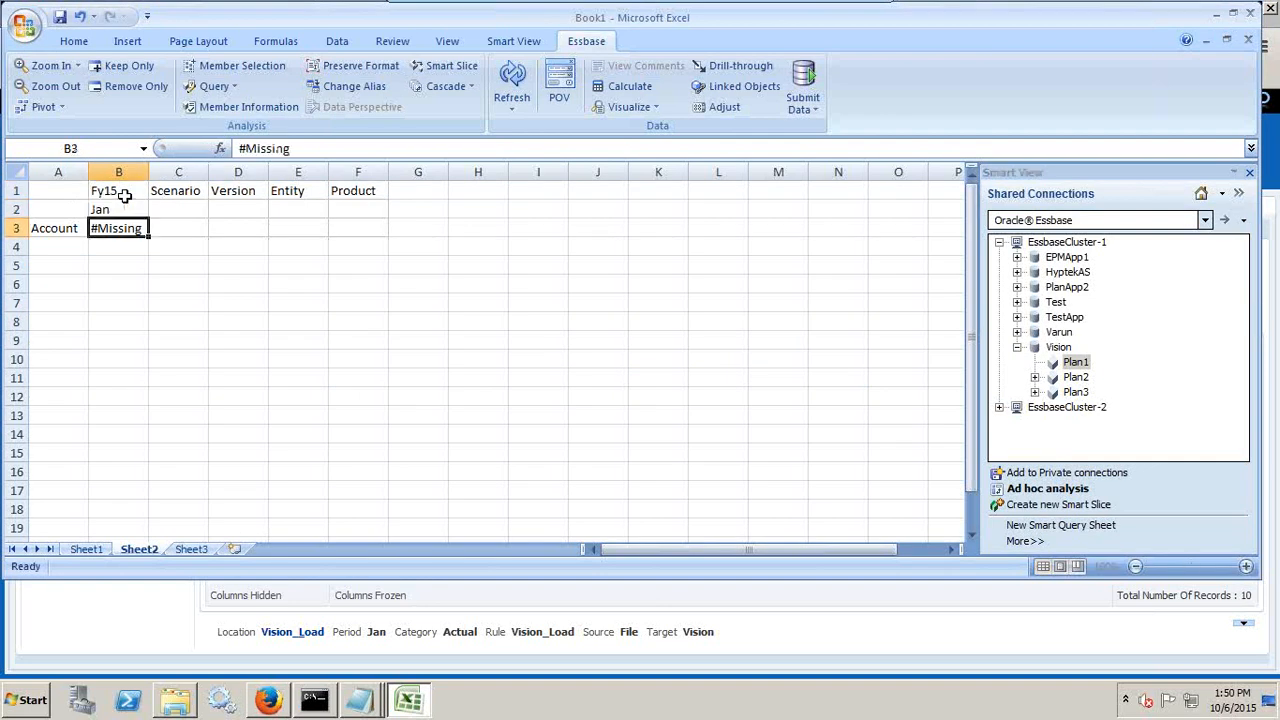
Check the load's category in Data Management, and set the Account member in the Excel grid to 1110.
{"action": "key", "text": "alt+Tab"}
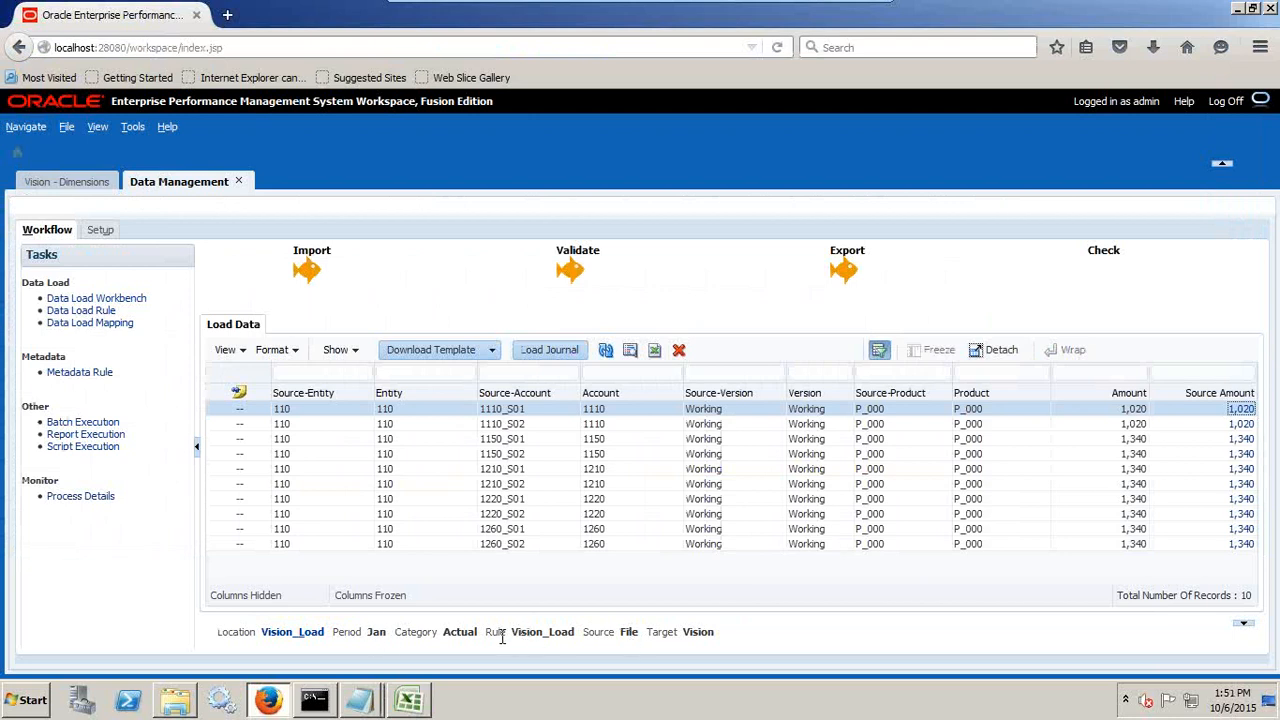
{"action": "double_click", "coordinate": [448, 631]}
{"action": "key", "text": "alt+Tab"}
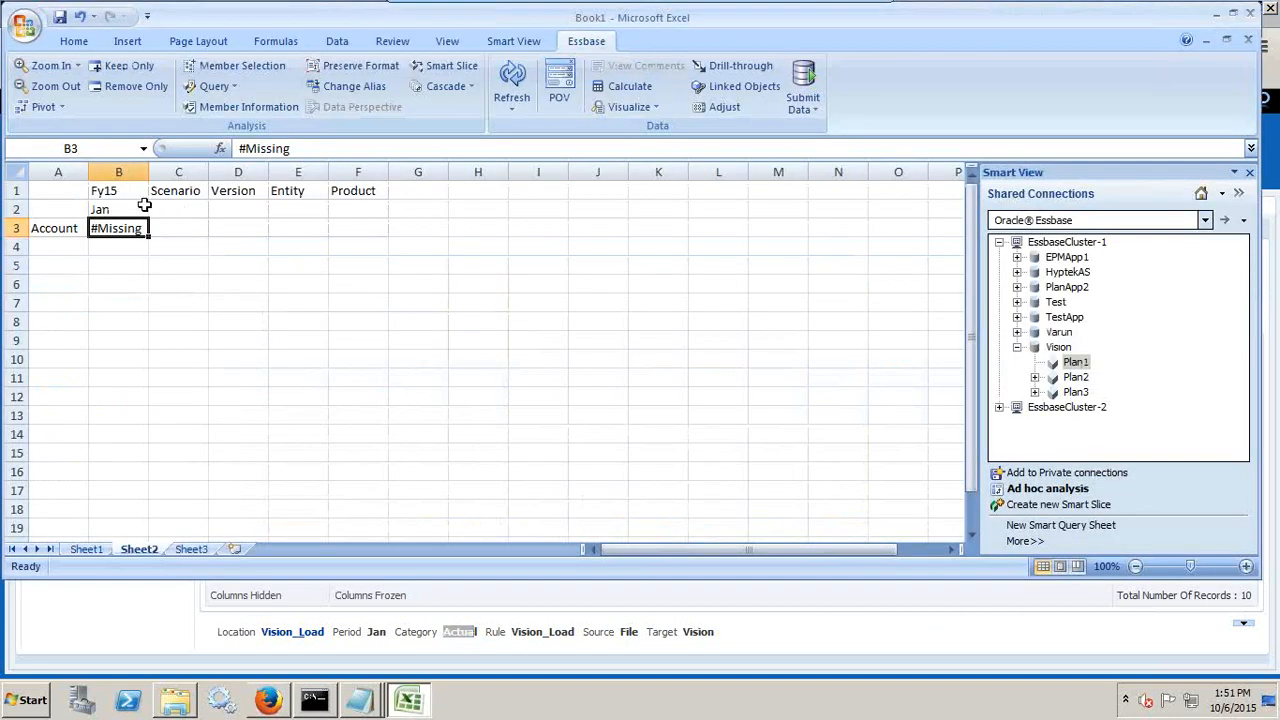
{"action": "left_click", "coordinate": [74, 229]}
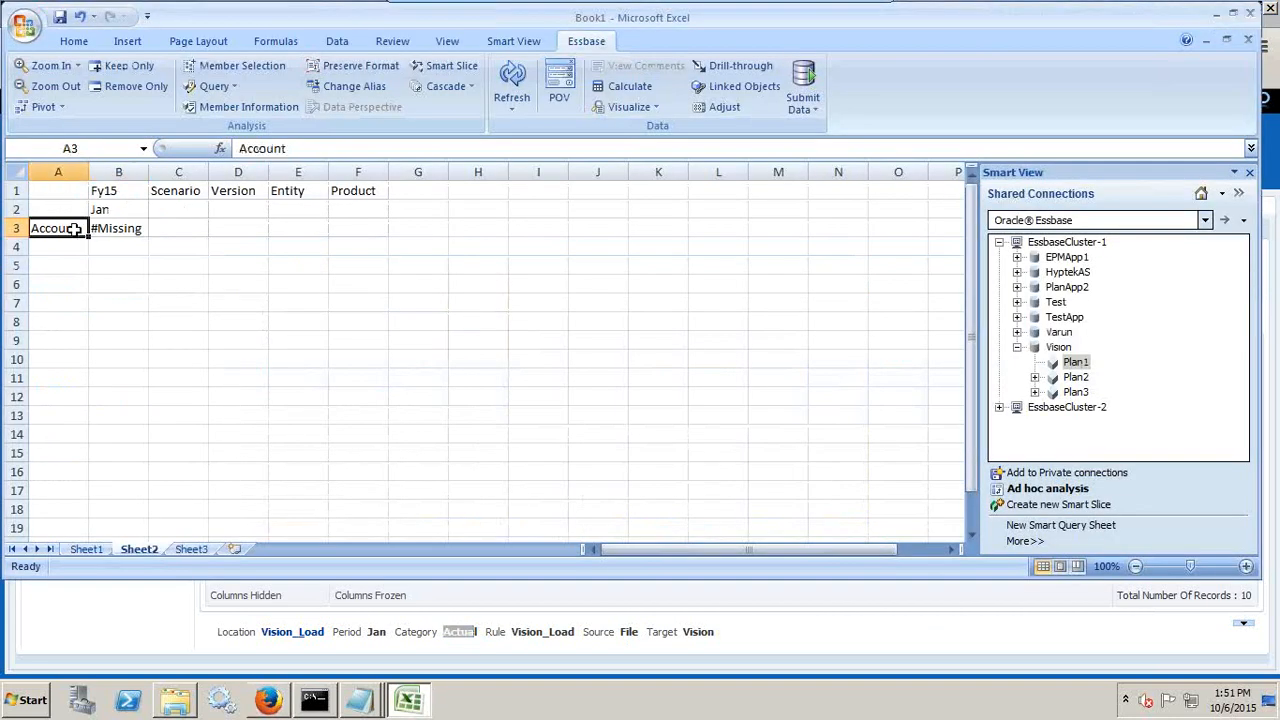
{"action": "type", "text": "'1110"}
{"action": "key", "text": "Return"}
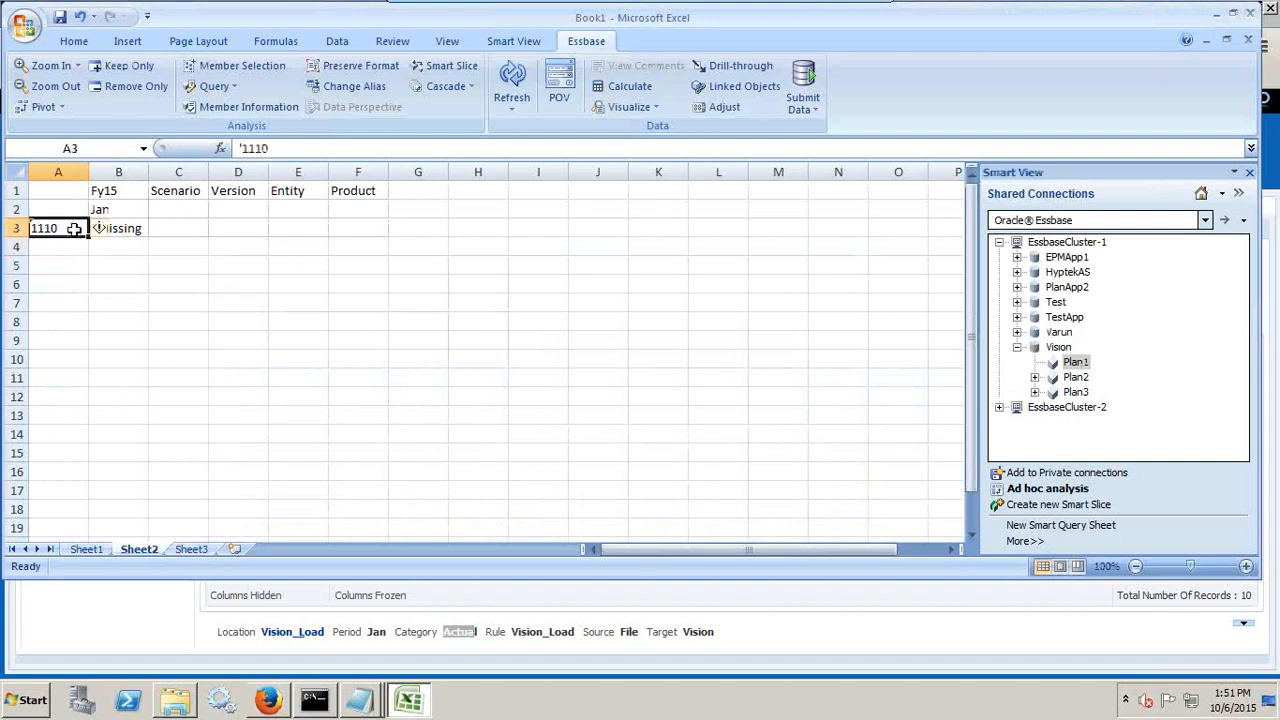
Set the grid's Scenario member to Actual and its Version member to Working.
{"action": "type", "text": "'"}
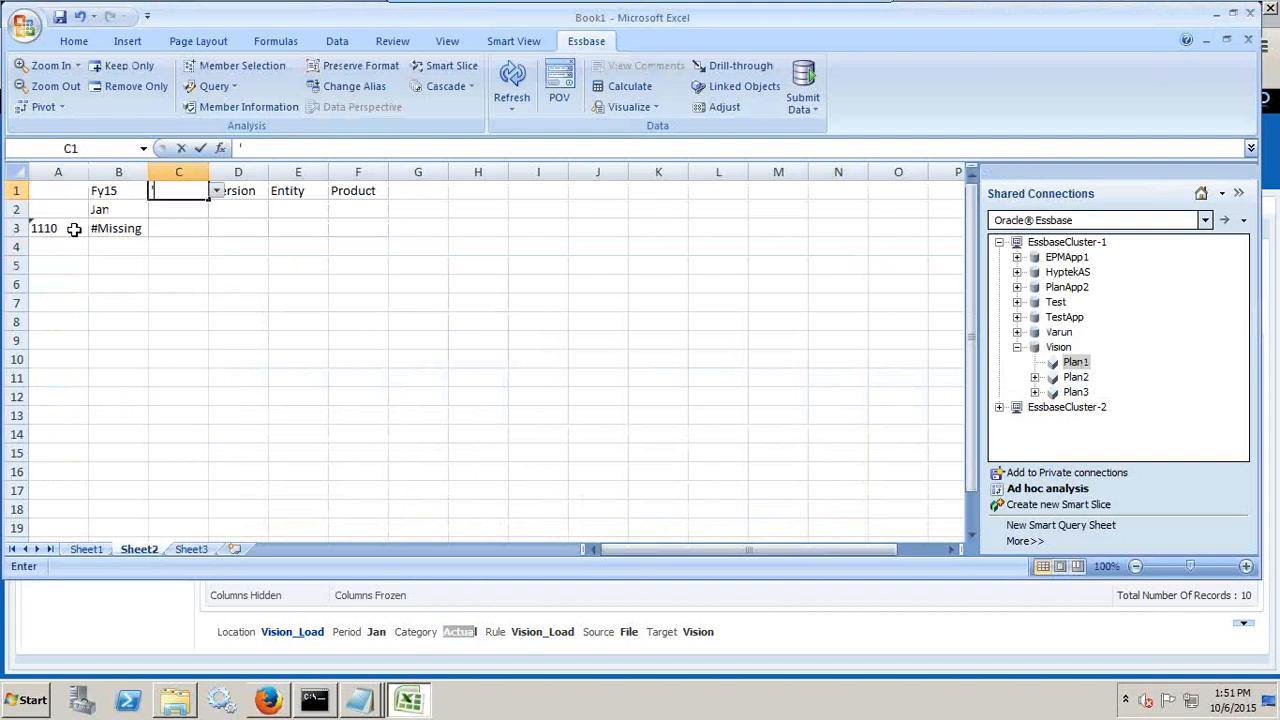
{"action": "type", "text": "Actual"}
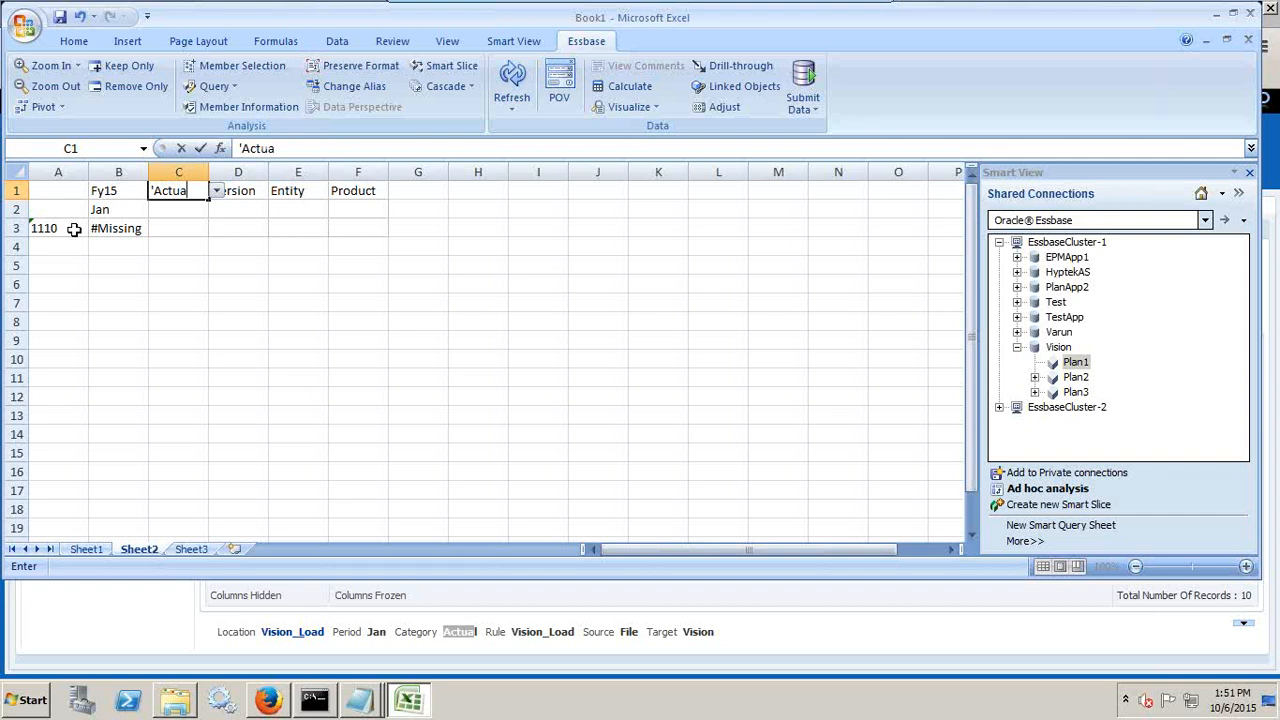
{"action": "key", "text": "Return"}
{"action": "key", "text": "Right"}
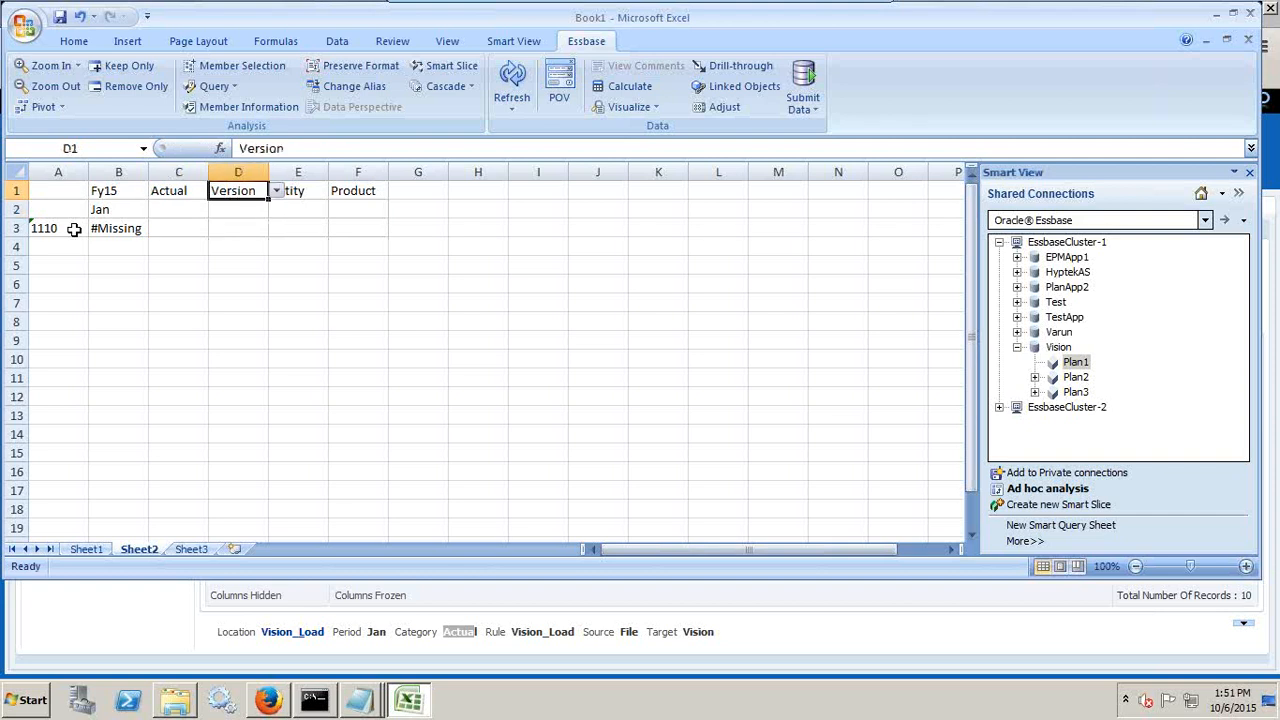
{"action": "type", "text": "Working"}
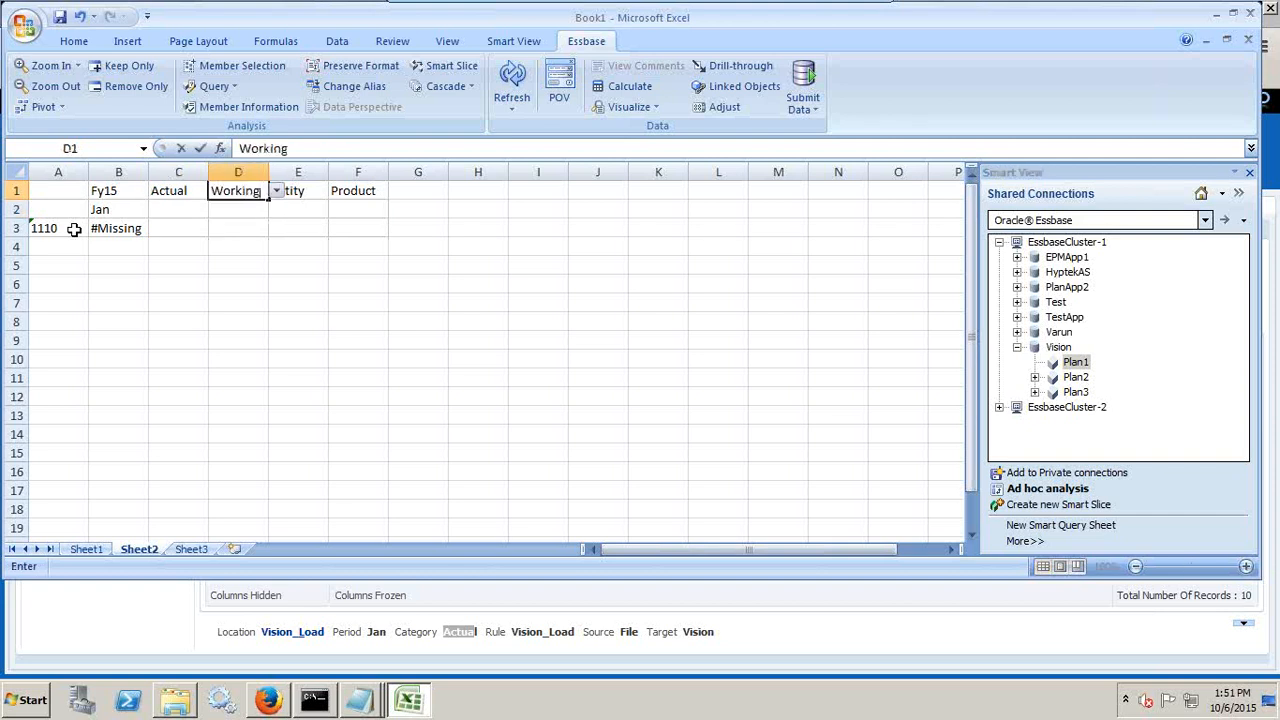
{"action": "key", "text": "Return"}
Set the grid's Entity member to 110 and its Product member to P_000, checking them against the loaded rows in Data Management.
{"action": "key", "text": "alt+Tab"}
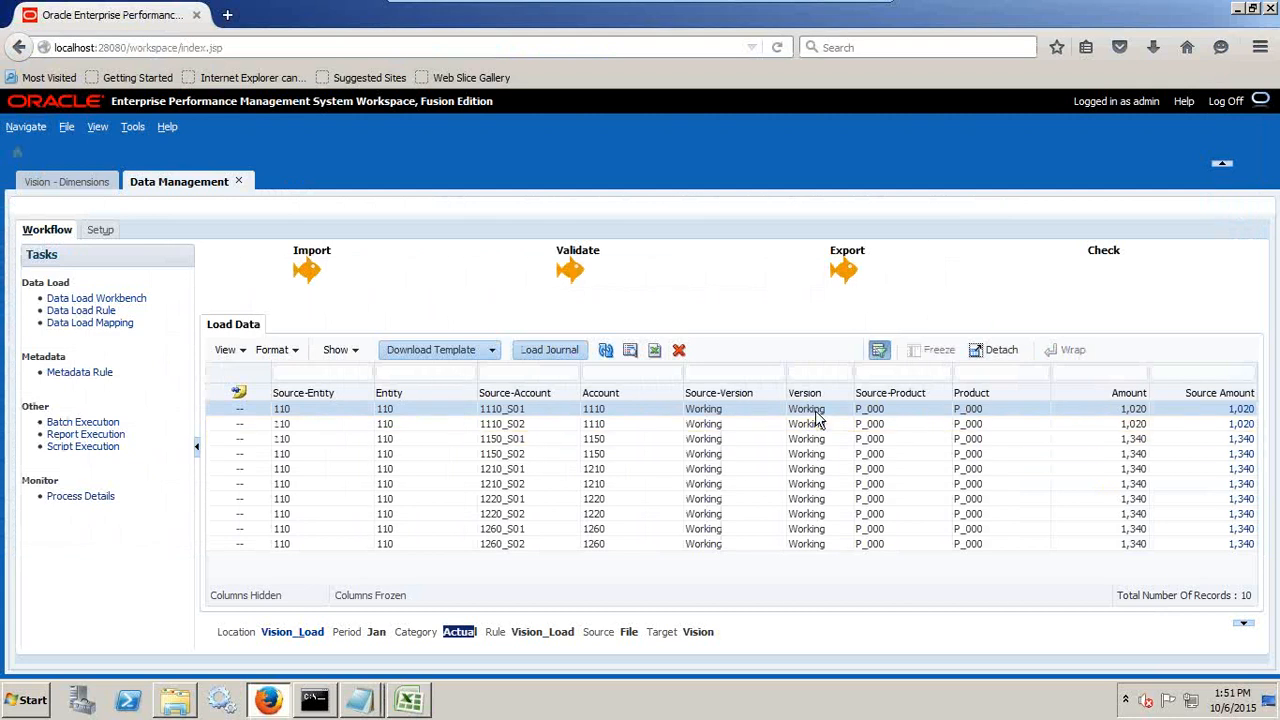
{"action": "key", "text": "alt+Tab"}
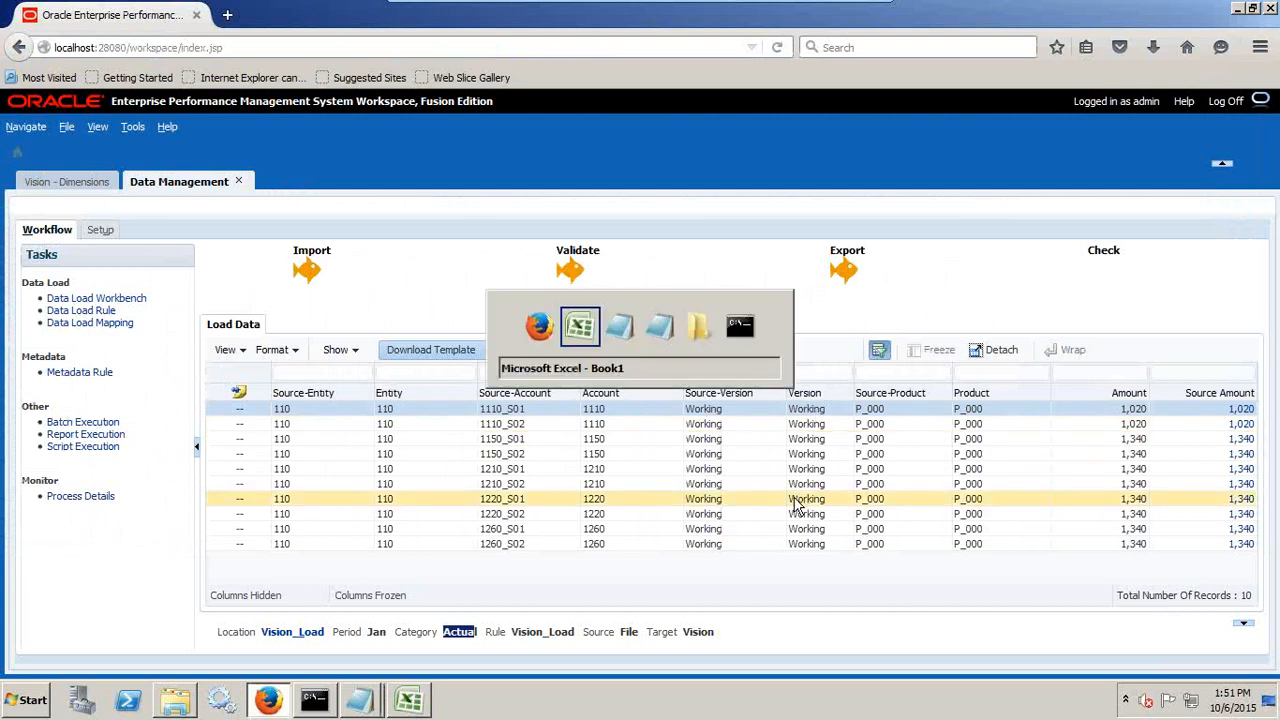
{"action": "left_click", "coordinate": [302, 189]}
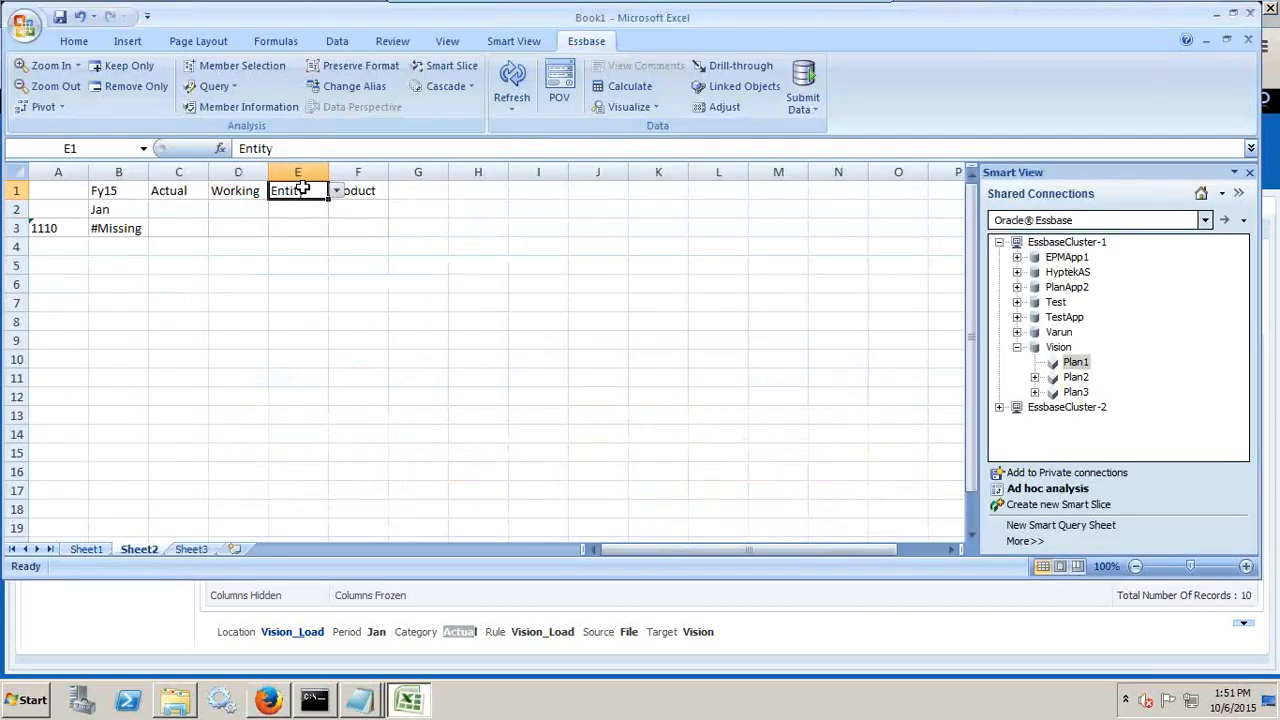
{"action": "type", "text": "110"}
{"action": "key", "text": "Return"}
{"action": "key", "text": "Up"}
{"action": "key", "text": "Right"}
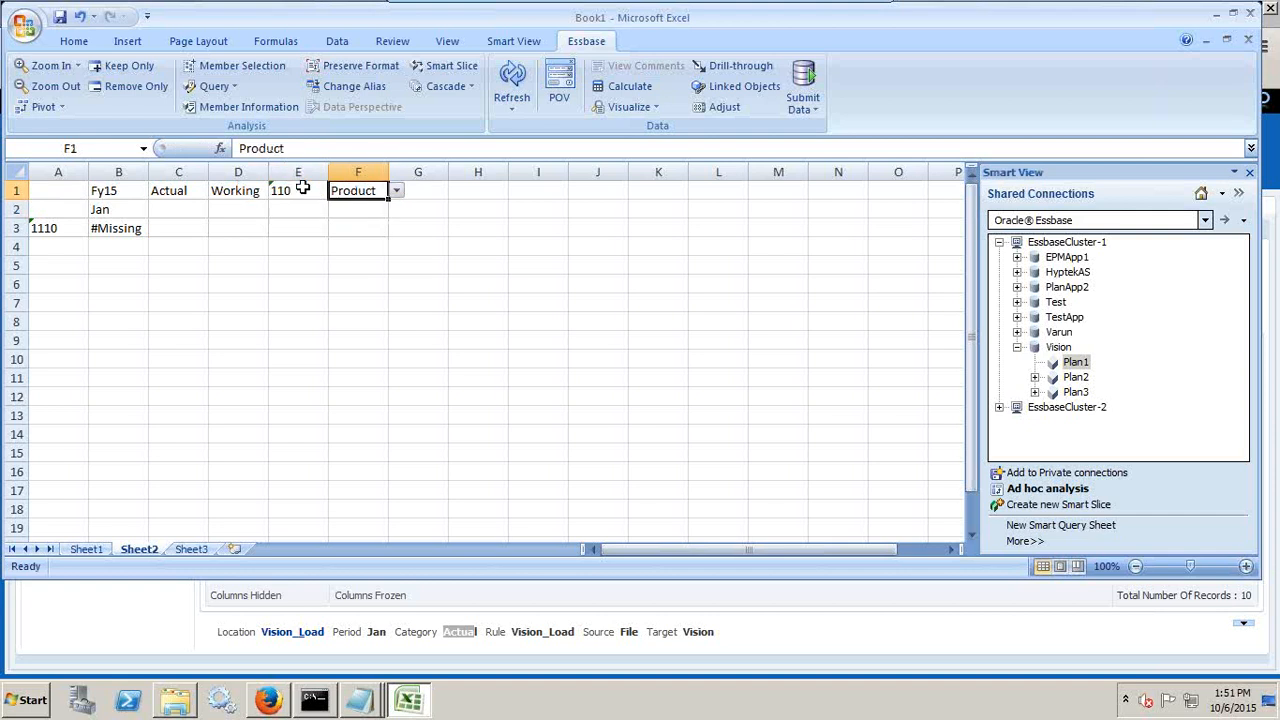
{"action": "type", "text": "'P_000"}
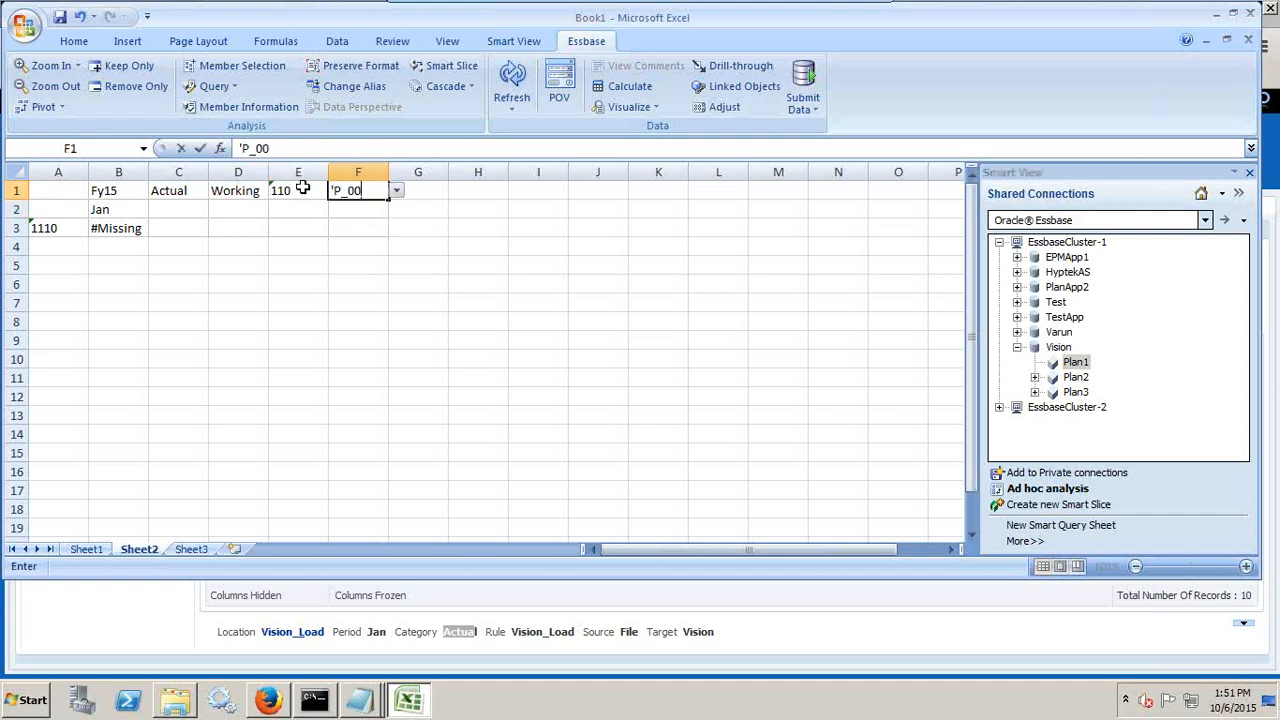
{"action": "key", "text": "Return"}
{"action": "key", "text": "alt+Tab"}
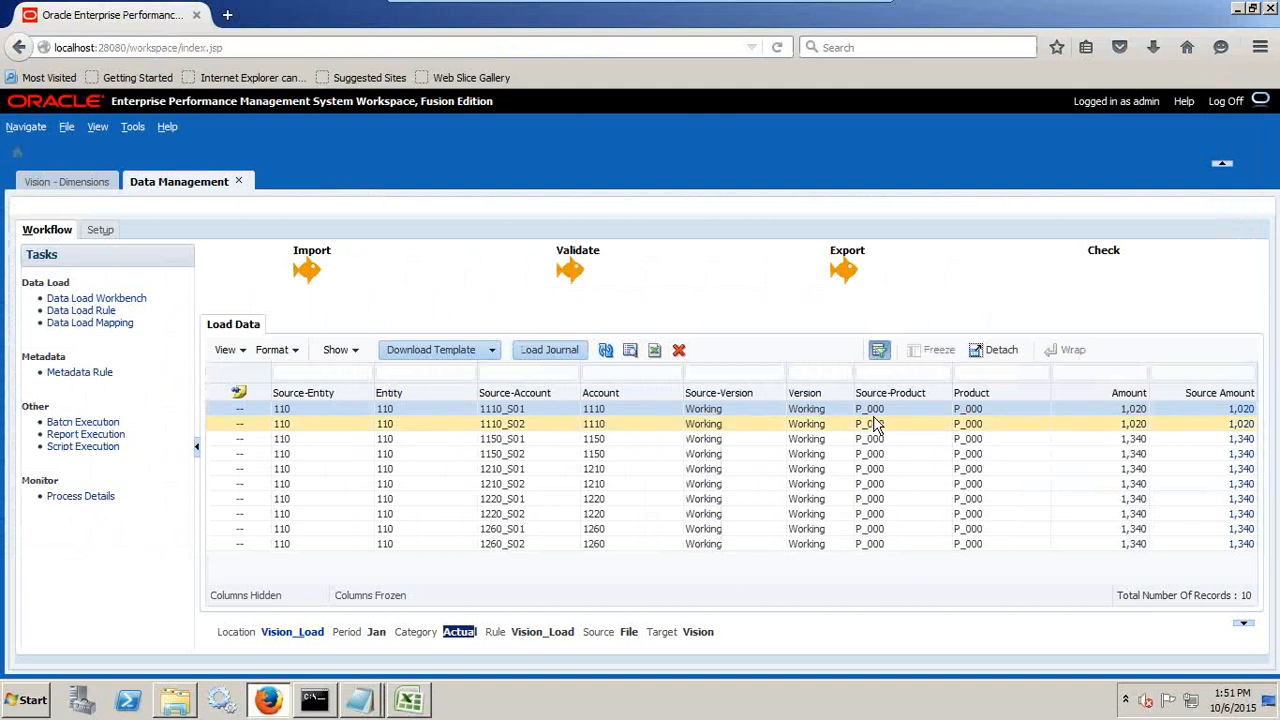
{"action": "key", "text": "alt+Tab"}
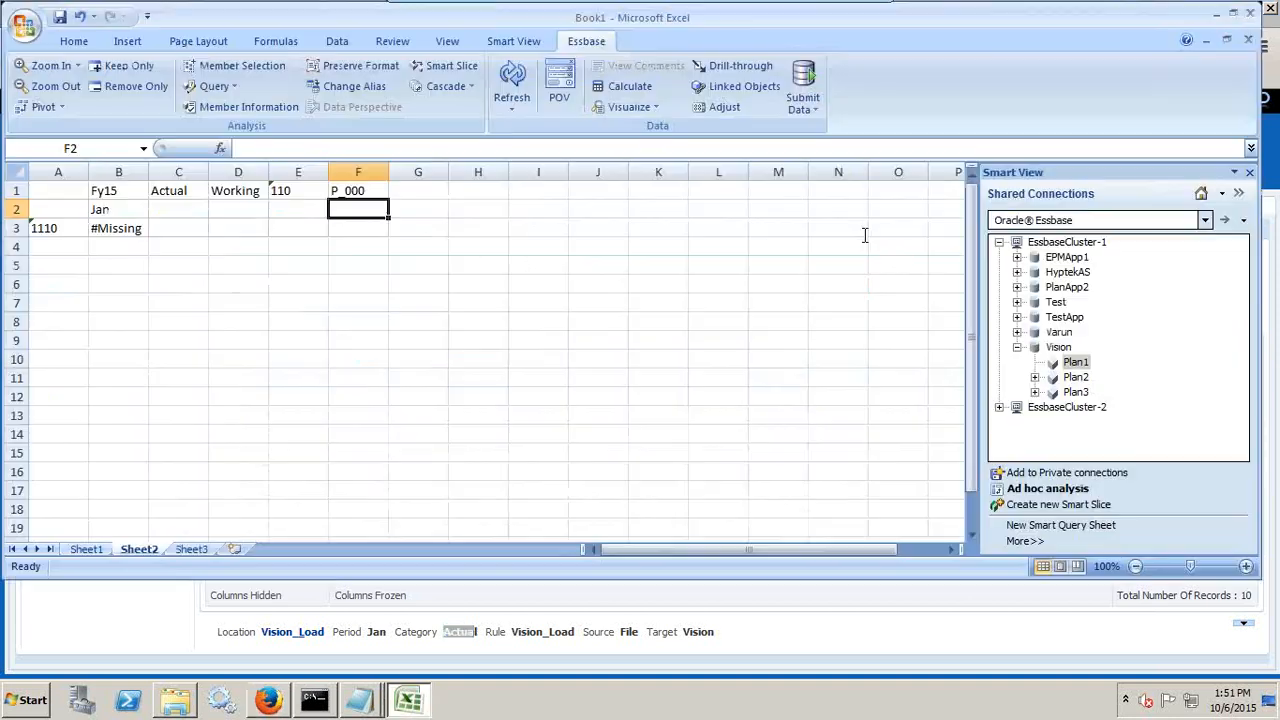
Refresh the ad hoc grid and widen column A to fit the account name.
{"action": "left_click", "coordinate": [512, 86]}
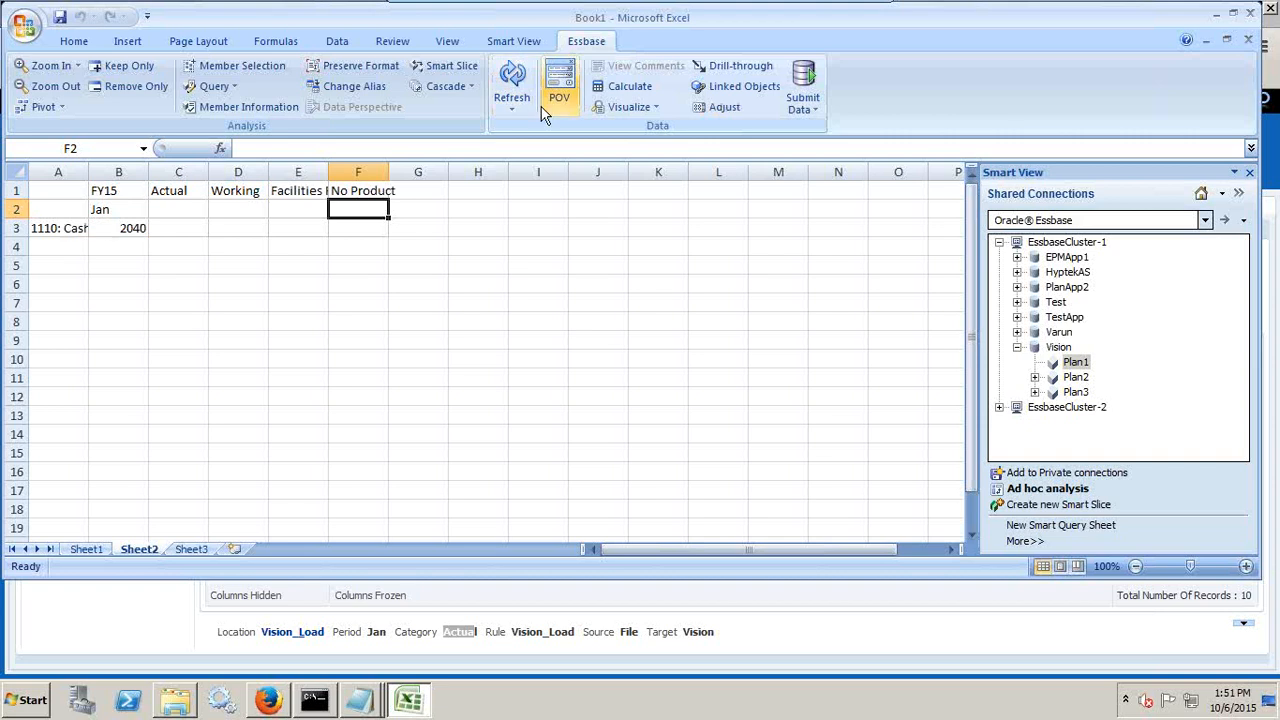
{"action": "left_click", "coordinate": [145, 222]}
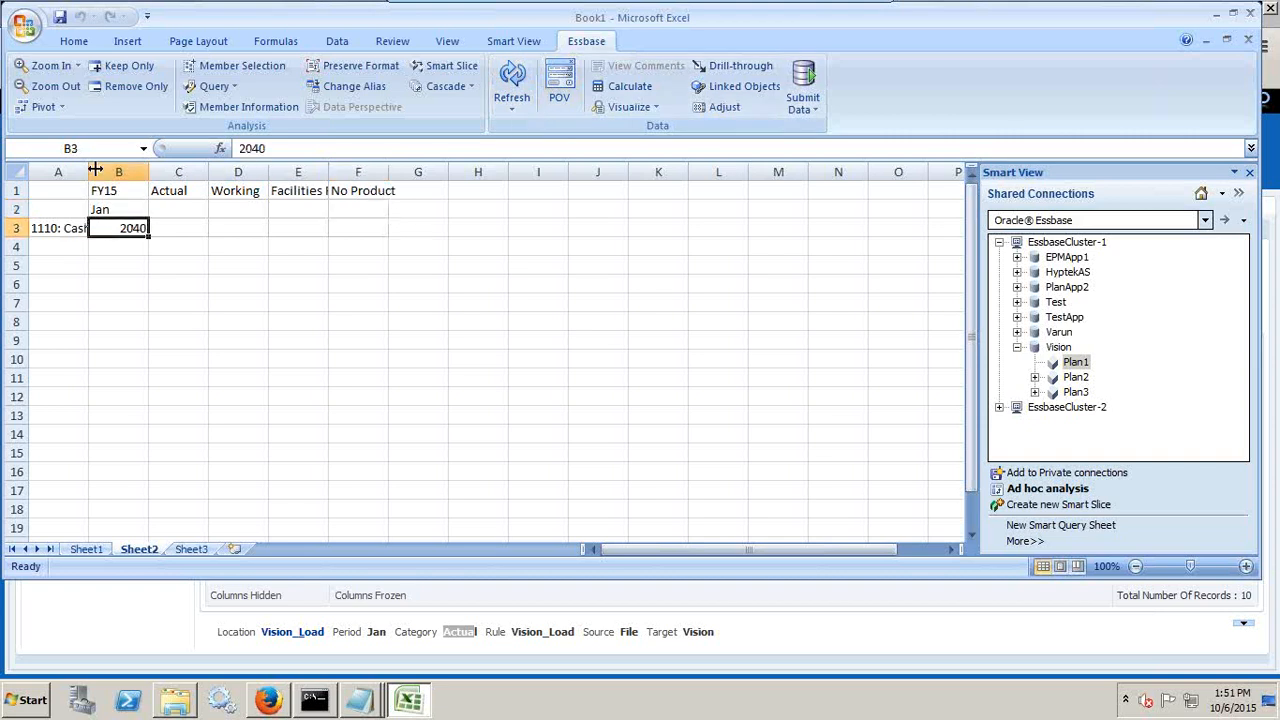
{"action": "left_click_drag", "start_coordinate": [89, 172], "coordinate": [142, 178]}
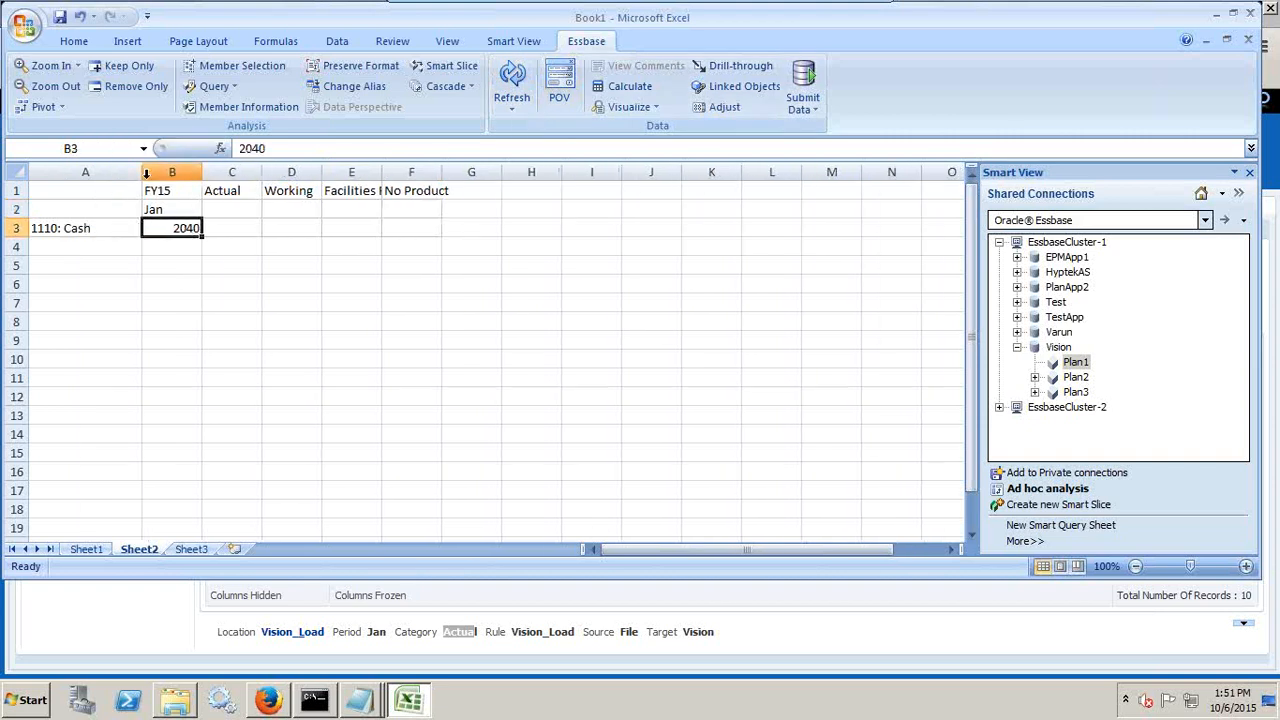
Switch to the PL_Load_Stripping_SourceID file in Notepad and compare its two 1110 rows with the grid's Cash value.
{"action": "left_click", "coordinate": [363, 698]}
{"action": "left_click", "coordinate": [360, 634]}
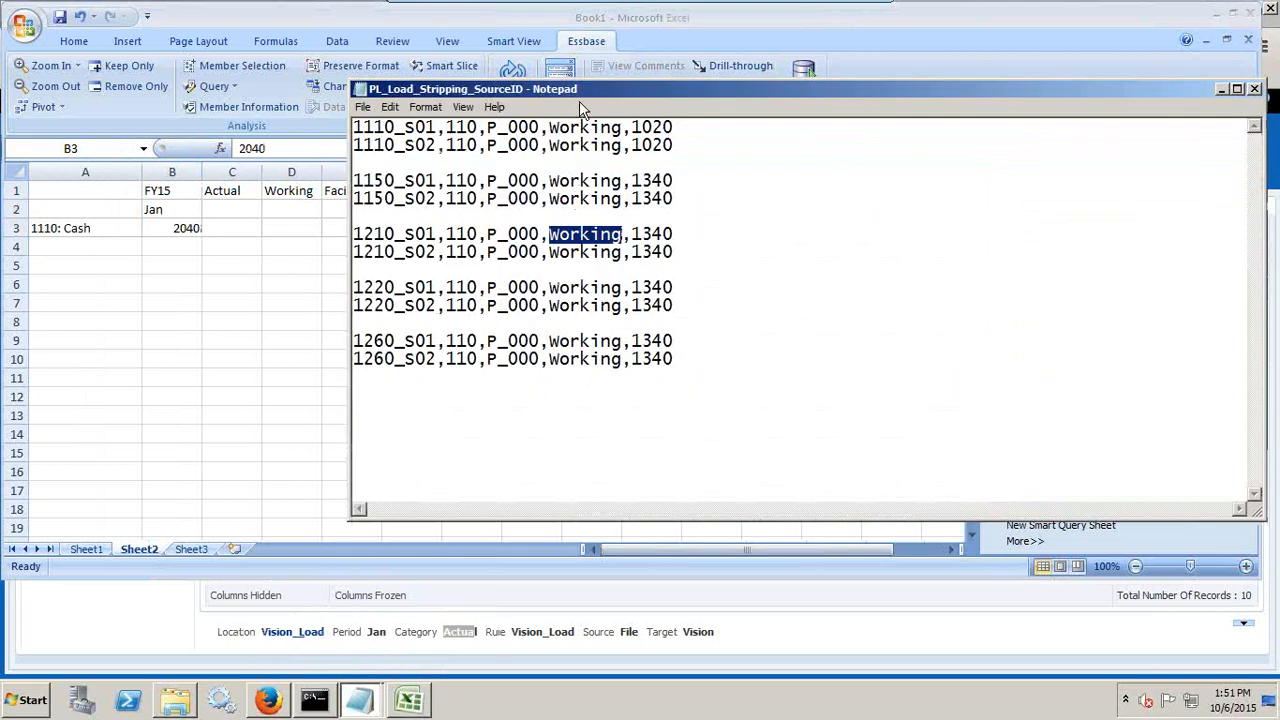
{"action": "left_click_drag", "start_coordinate": [582, 95], "coordinate": [262, 270]}
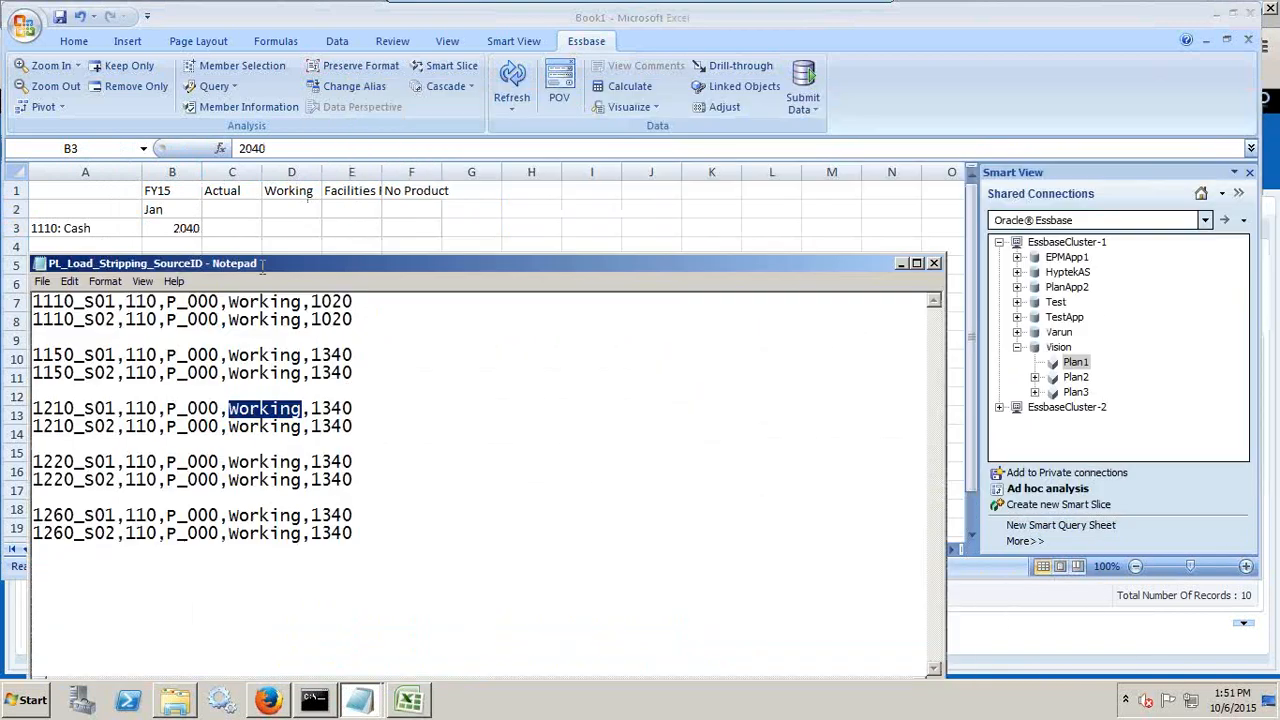
{"action": "left_click_drag", "start_coordinate": [376, 321], "coordinate": [5, 300]}
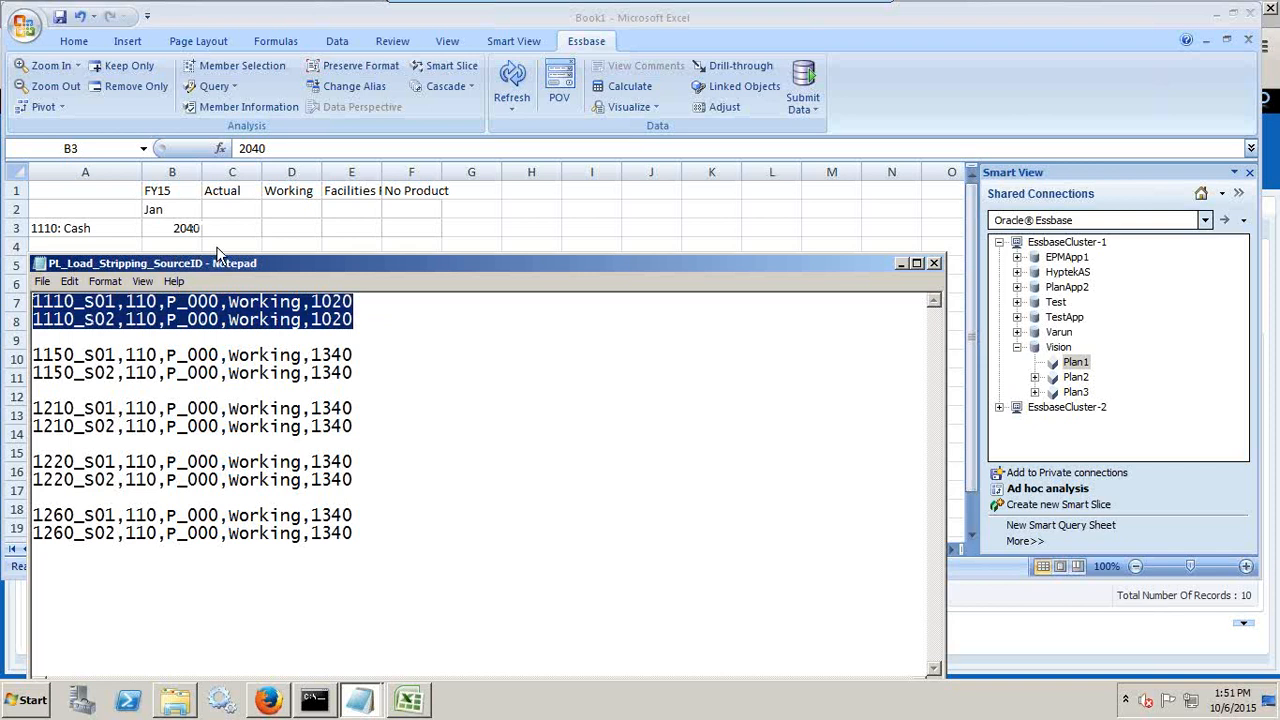
In the Excel grid, zoom out from account 1110 to its parent, zoom in to list the child accounts, and widen column A.
{"action": "left_click", "coordinate": [127, 233]}
{"action": "left_click", "coordinate": [108, 228]}
{"action": "right_click", "coordinate": [111, 227]}
{"action": "right_click", "coordinate": [111, 227]}
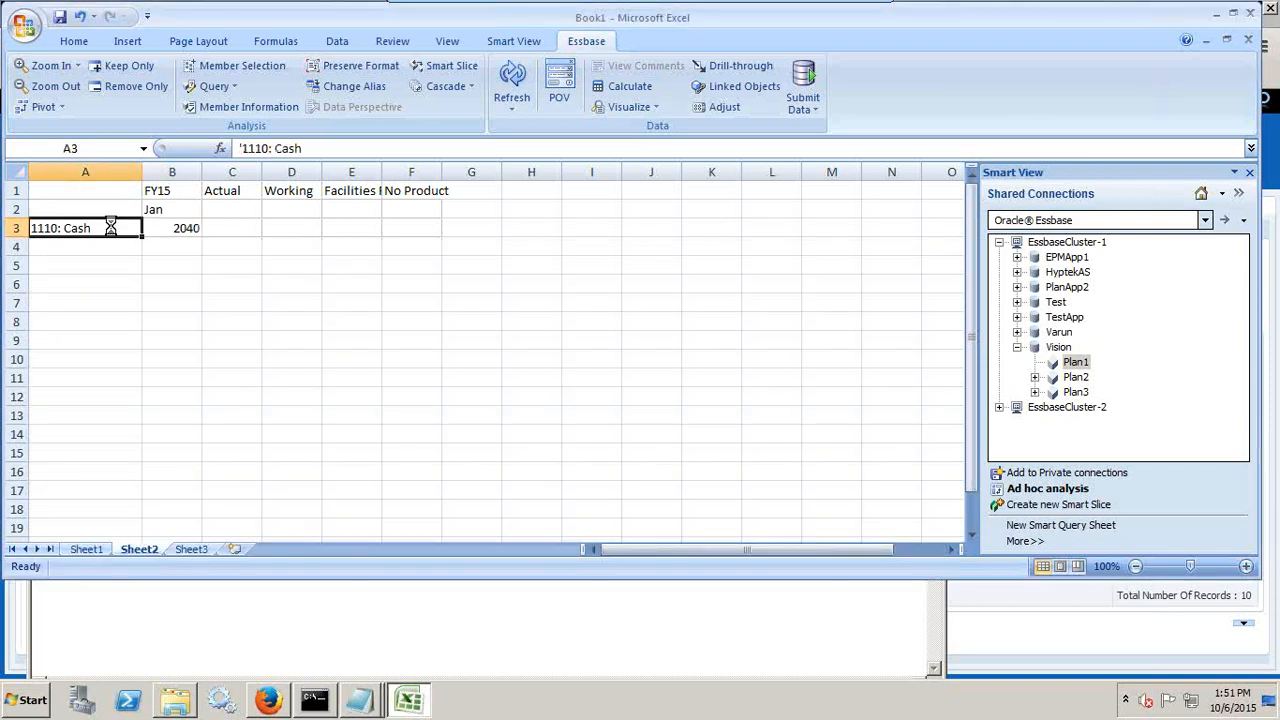
{"action": "double_click", "coordinate": [111, 227]}
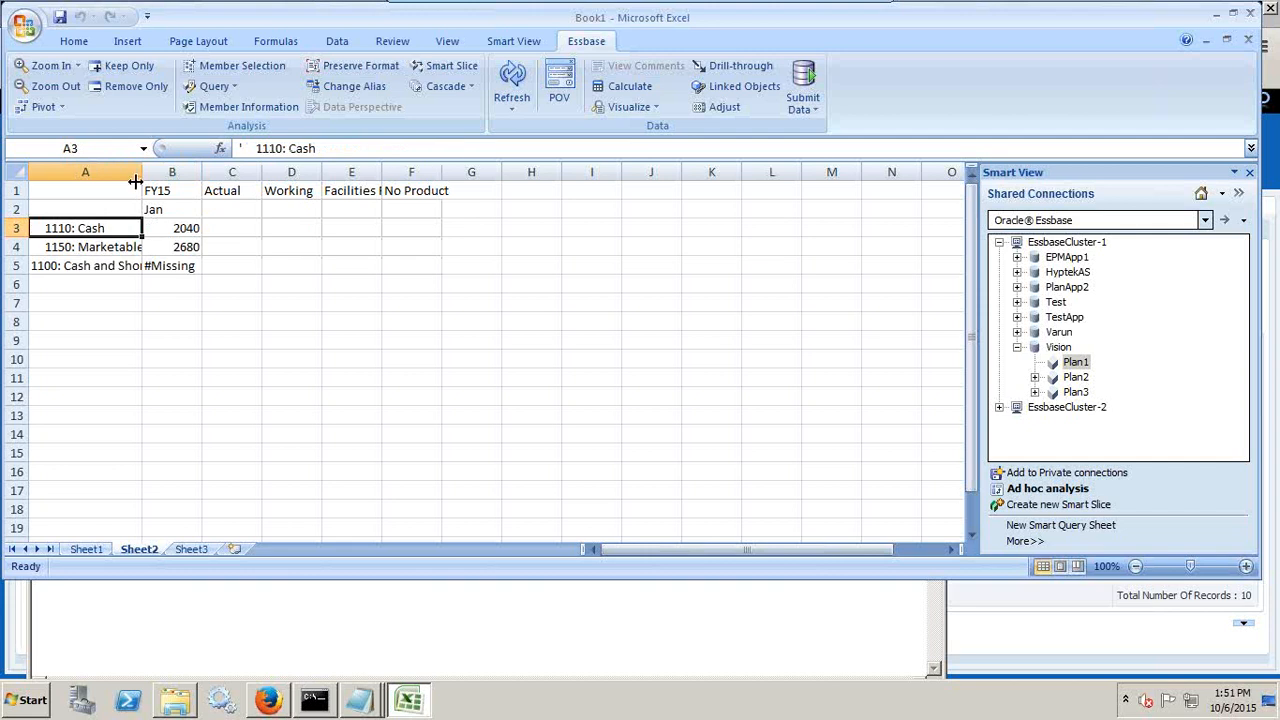
{"action": "left_click_drag", "start_coordinate": [138, 181], "coordinate": [157, 177]}
Return to the Notepad source file and compare its 1150 rows, including the _S01 suffix, with the grid's 1150 account.
{"action": "key", "text": "alt+Tab"}
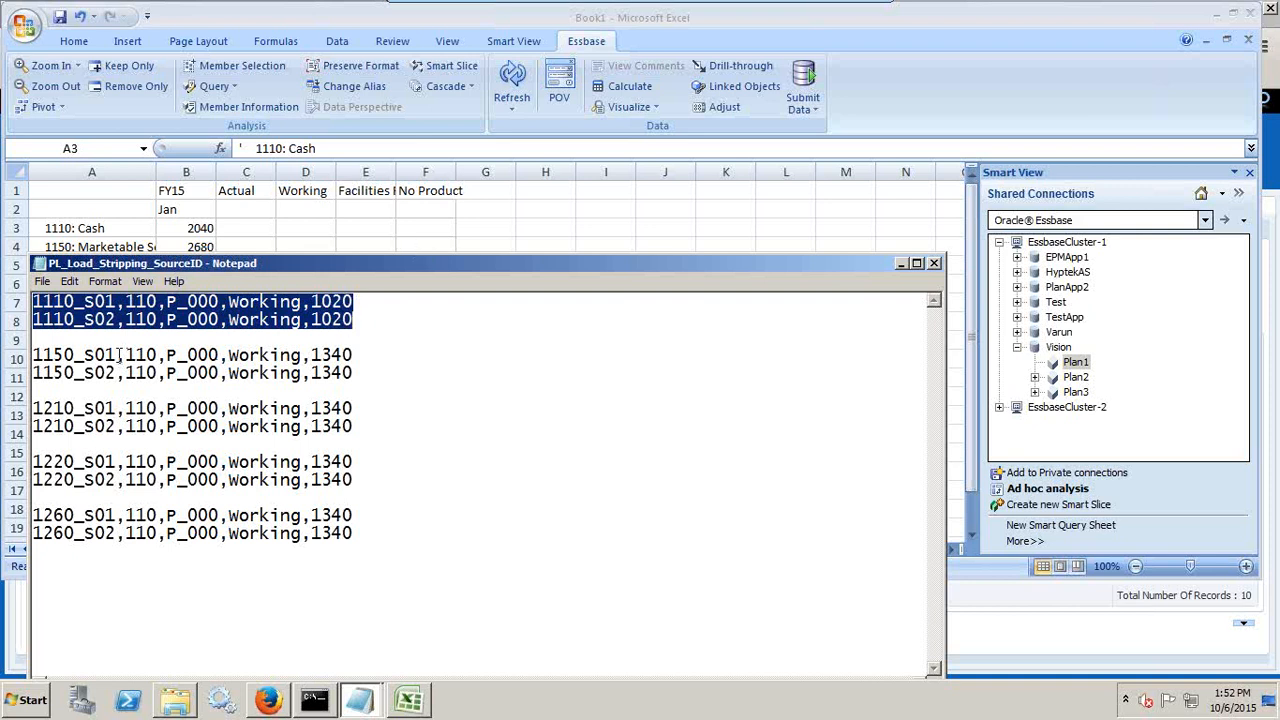
{"action": "left_click_drag", "start_coordinate": [120, 355], "coordinate": [76, 356]}
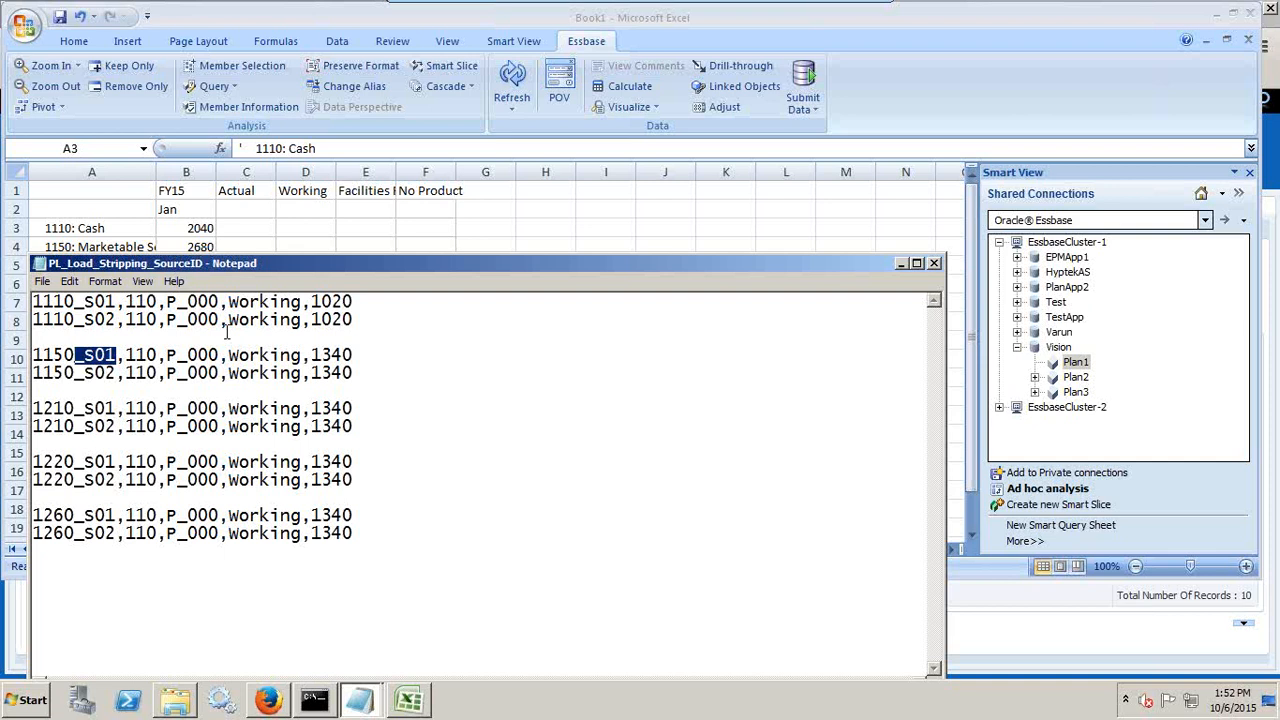
{"action": "left_click", "coordinate": [38, 354]}
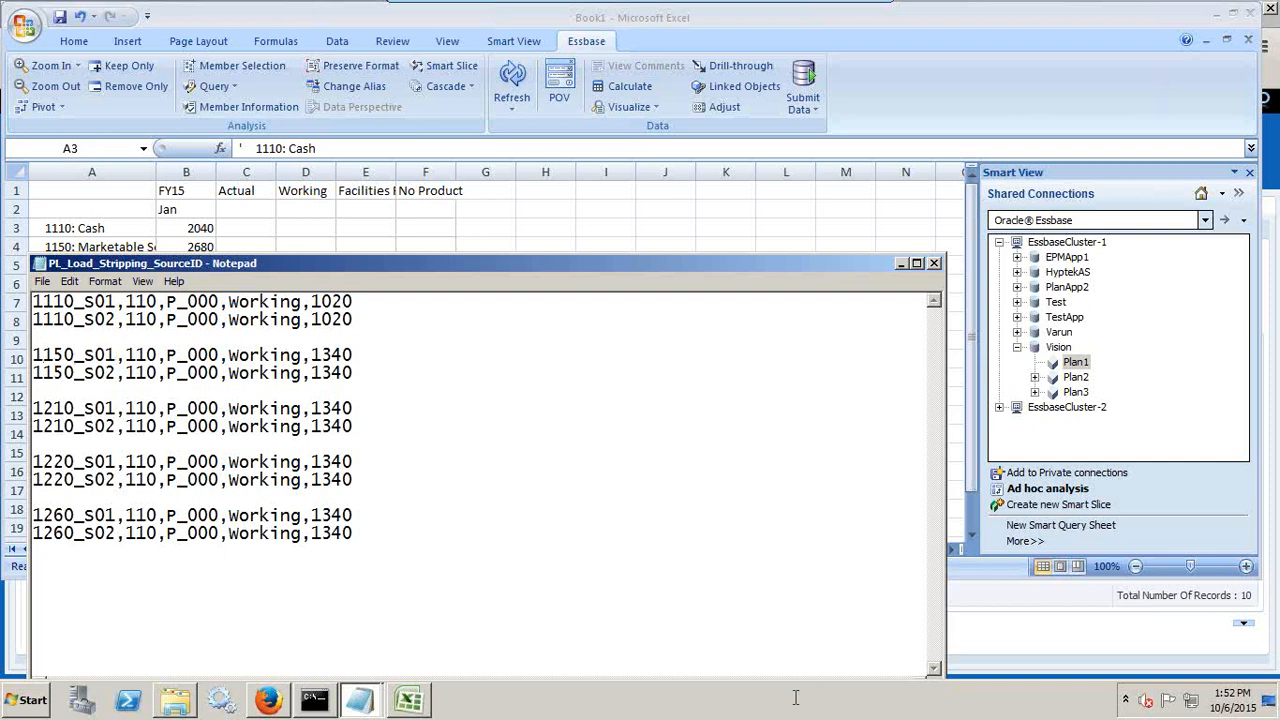
Switch to the stripping presentation in PowerPoint and go to its last slide.
{"action": "left_click", "coordinate": [845, 14]}
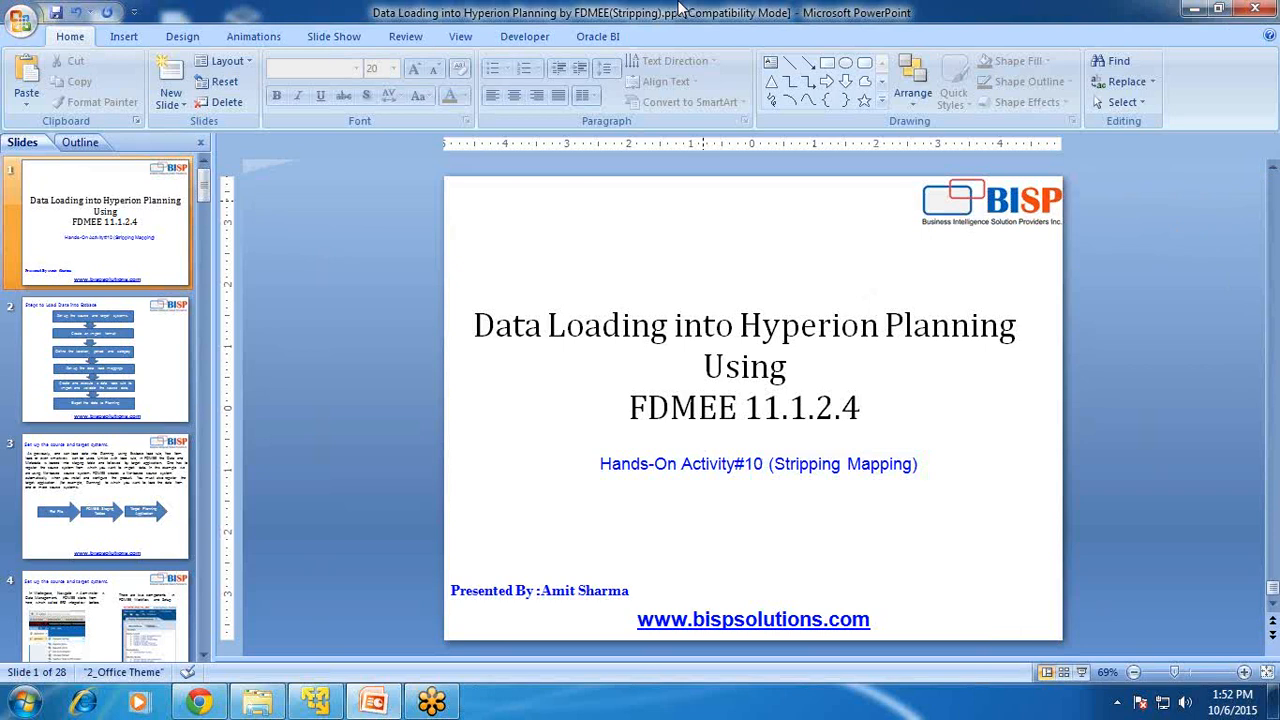
{"action": "key", "text": "ctrl+End"}
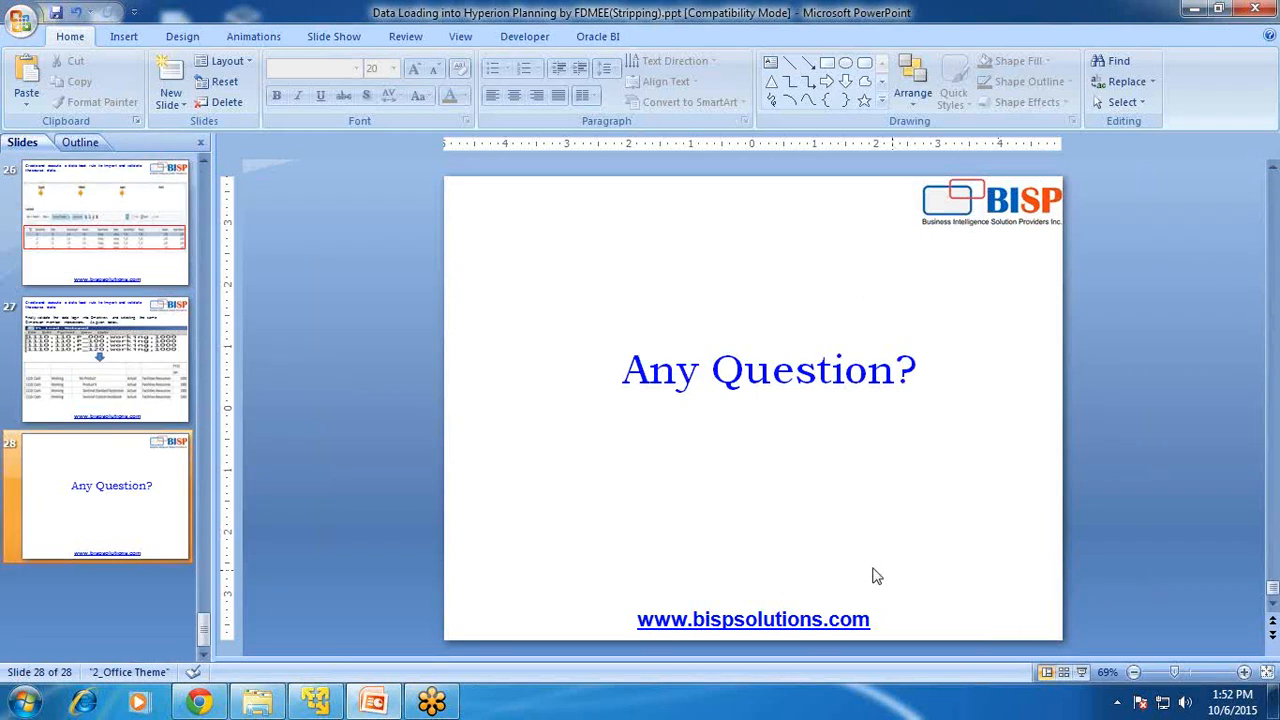